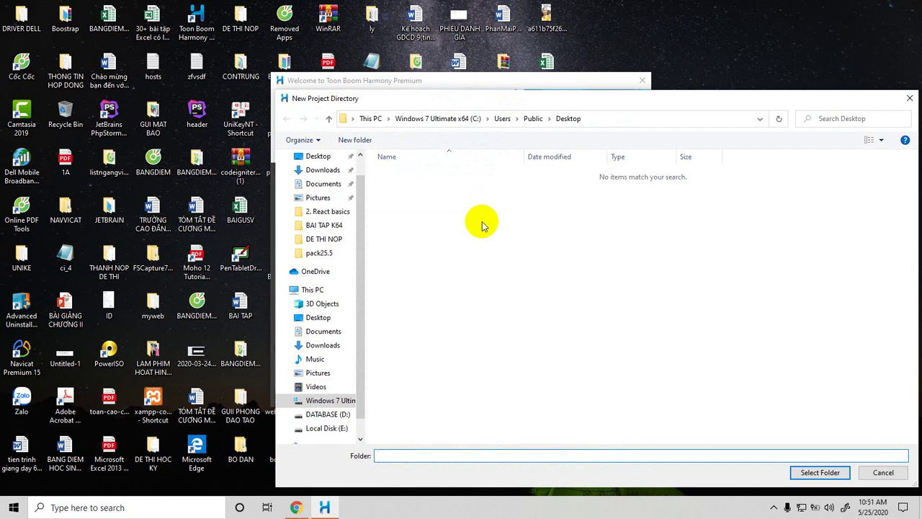
{"action": "left_click_drag", "start_coordinate": [428, 95], "coordinate": [412, 75]}
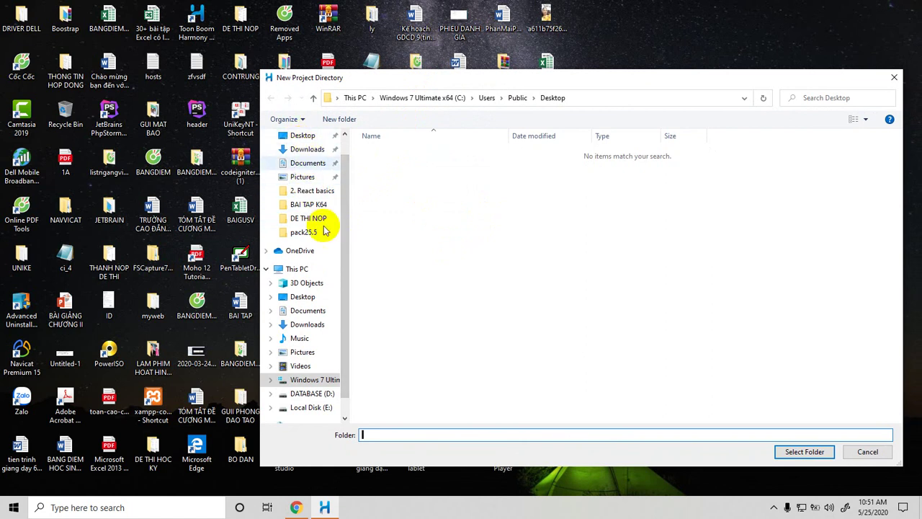
{"action": "left_click", "coordinate": [317, 394]}
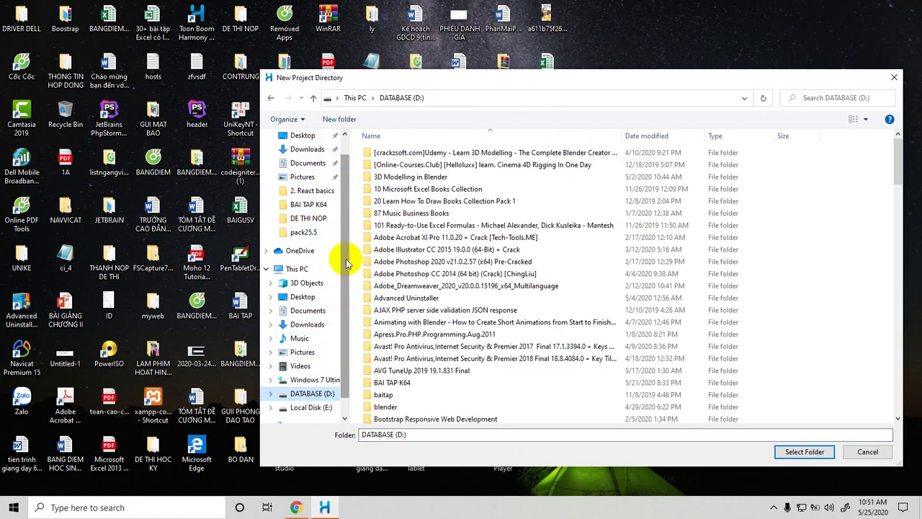
{"action": "left_click_drag", "start_coordinate": [345, 261], "coordinate": [345, 288]}
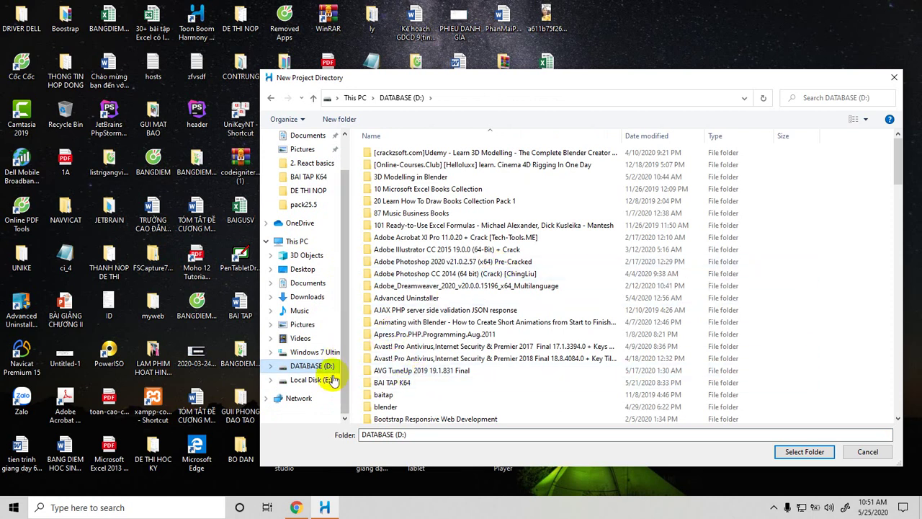
{"action": "left_click_drag", "start_coordinate": [675, 78], "coordinate": [660, 49]}
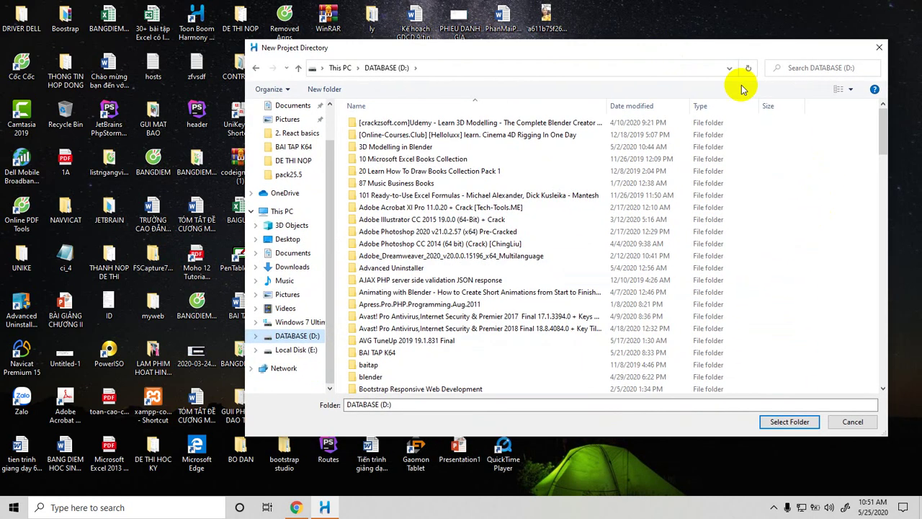
{"action": "left_click_drag", "start_coordinate": [879, 143], "coordinate": [879, 371]}
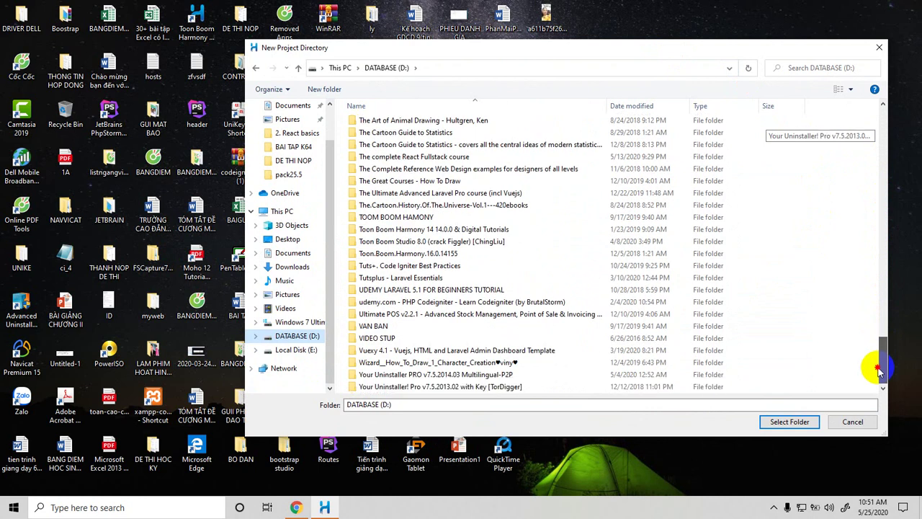
Step: Set the new scene's location to the folder E:\DU_AN_PHIM\TAP VE
{"action": "left_click", "coordinate": [296, 349]}
{"action": "left_click", "coordinate": [413, 325]}
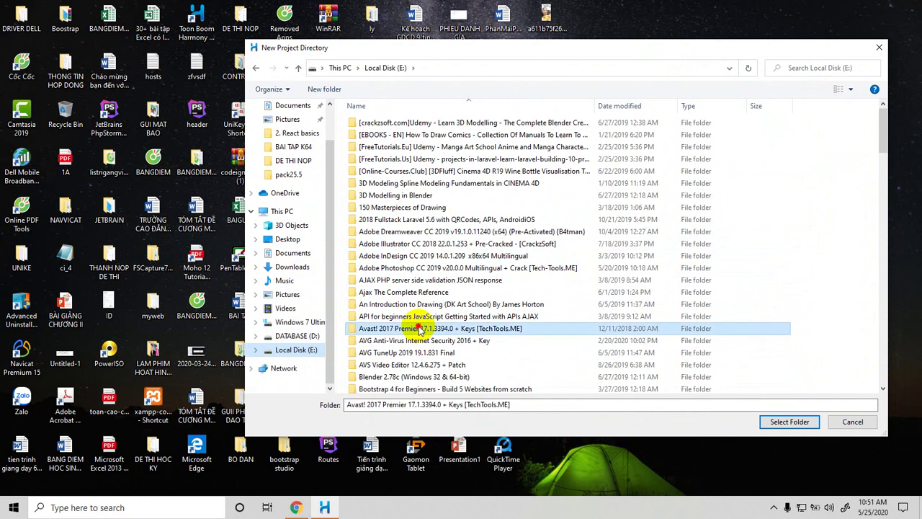
{"action": "scroll", "coordinate": [418, 335], "scroll_direction": "down", "scroll_amount": 4}
{"action": "scroll", "coordinate": [418, 335], "scroll_direction": "down", "scroll_amount": 5}
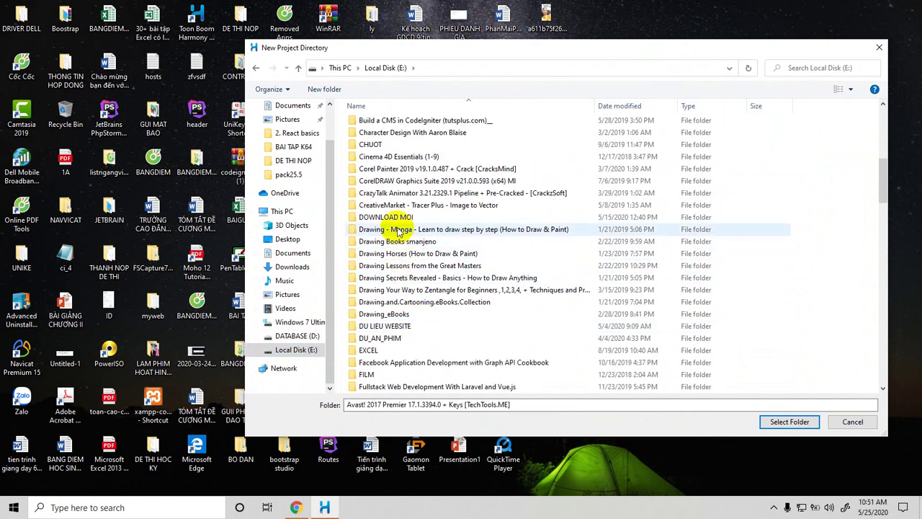
{"action": "double_click", "coordinate": [371, 339]}
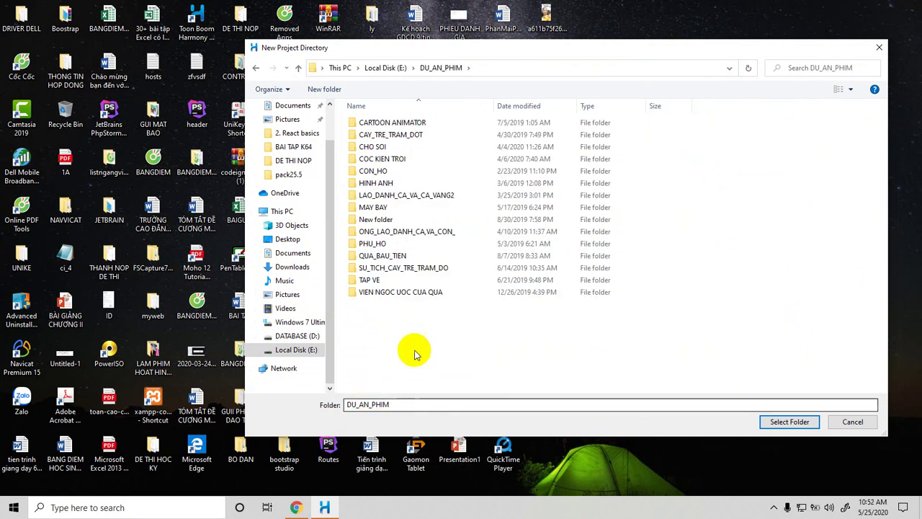
{"action": "left_click", "coordinate": [369, 281]}
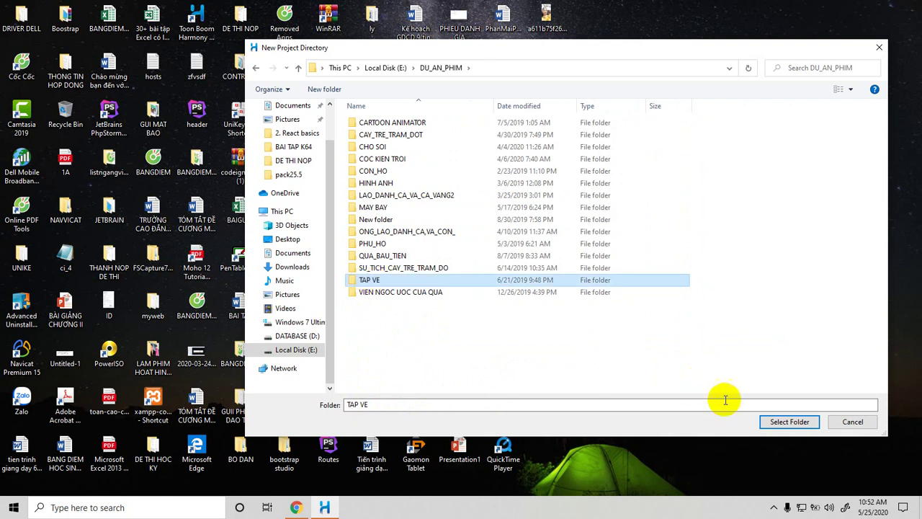
{"action": "left_click", "coordinate": [767, 421]}
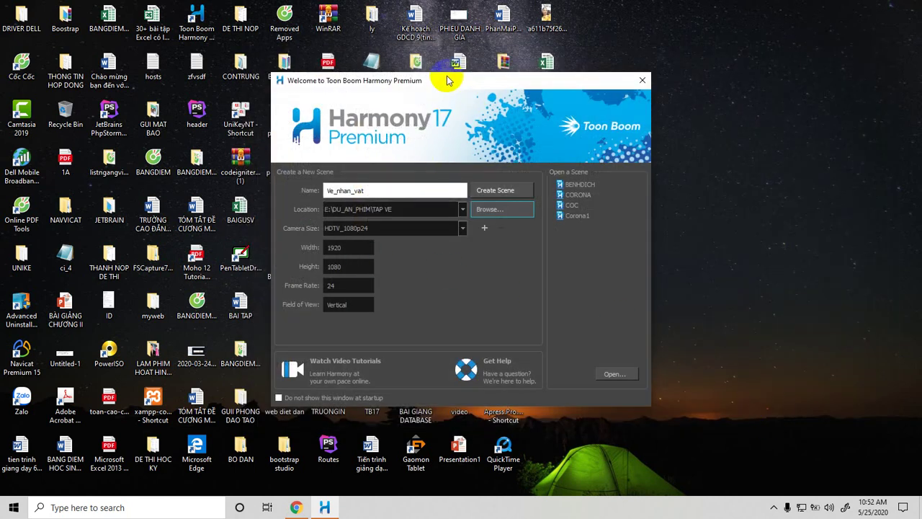
Step: Create the scene Ve_nhan_vat with the HDTV_1080p24 camera size and quit the Apple Software Update dialog
{"action": "left_click_drag", "start_coordinate": [446, 79], "coordinate": [464, 60]}
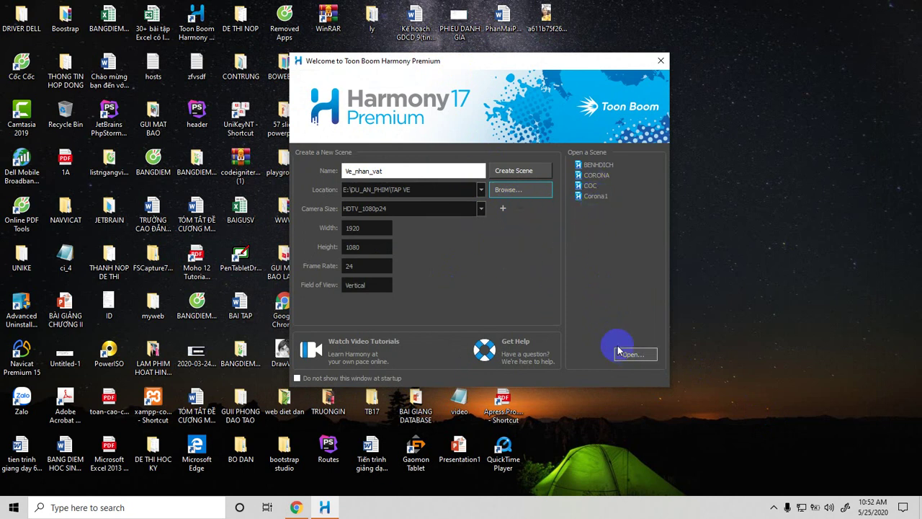
{"action": "left_click", "coordinate": [508, 173]}
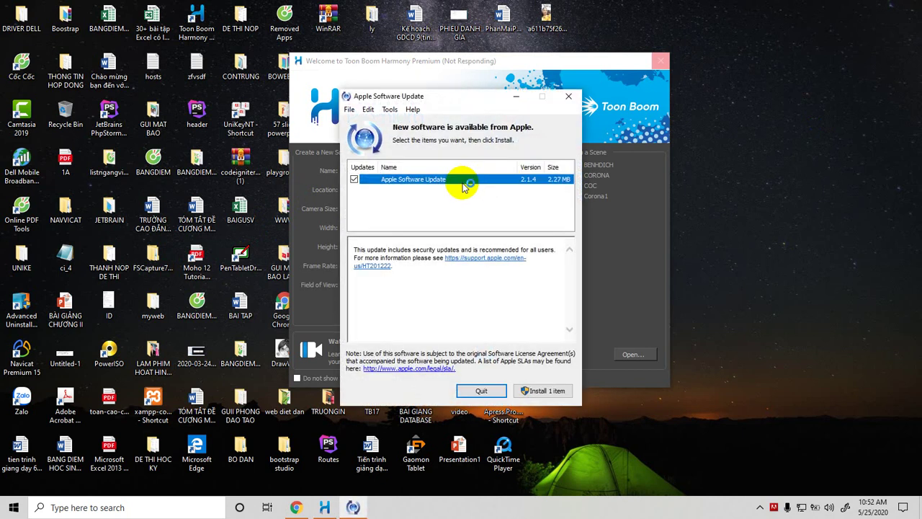
{"action": "left_click", "coordinate": [481, 390]}
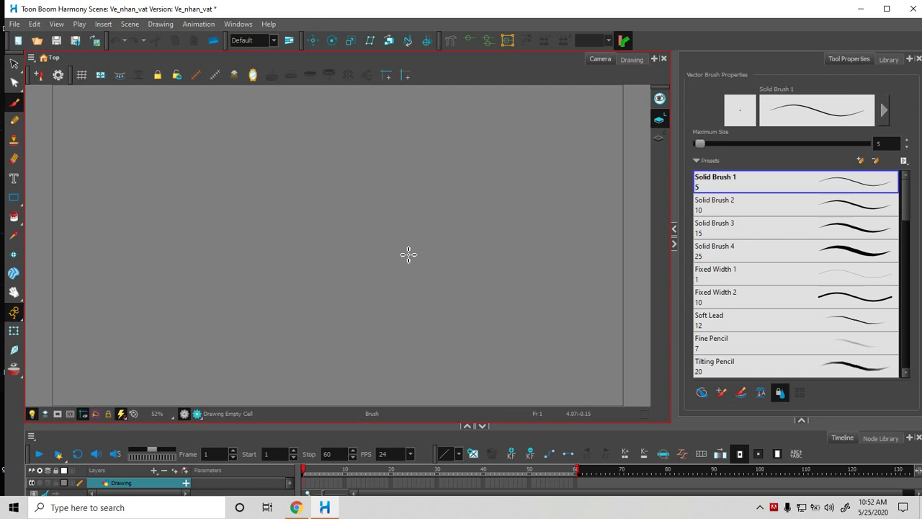
{"action": "right_click", "coordinate": [773, 507]}
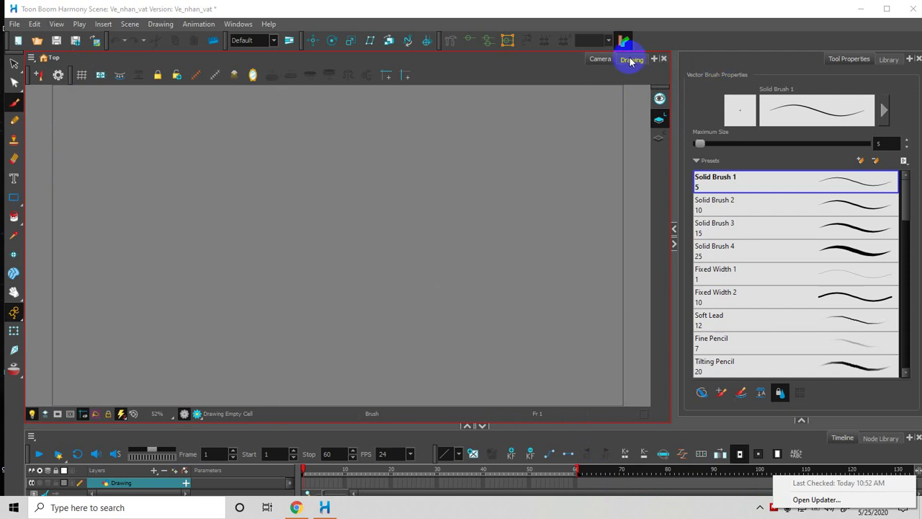
Step: Compare the Camera and Drawing views, ending in the Drawing view
{"action": "left_click", "coordinate": [626, 63]}
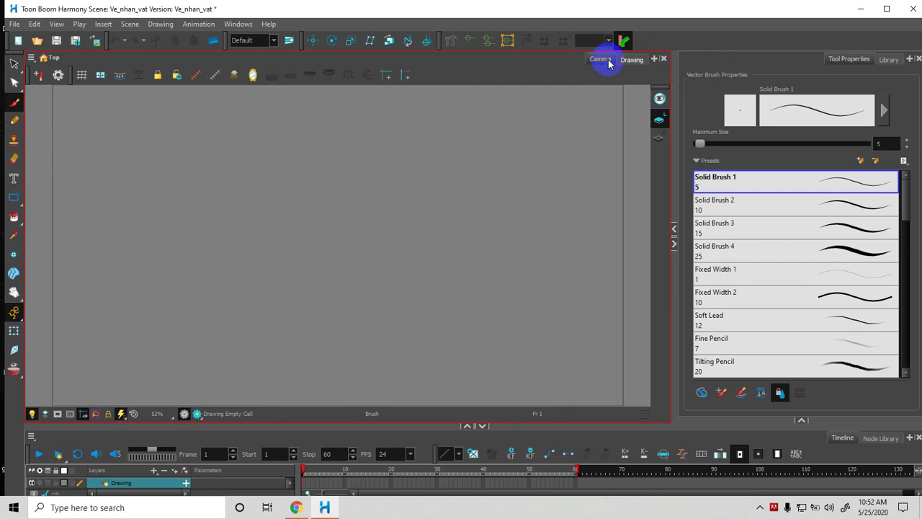
{"action": "left_click", "coordinate": [593, 59]}
{"action": "left_click", "coordinate": [609, 61]}
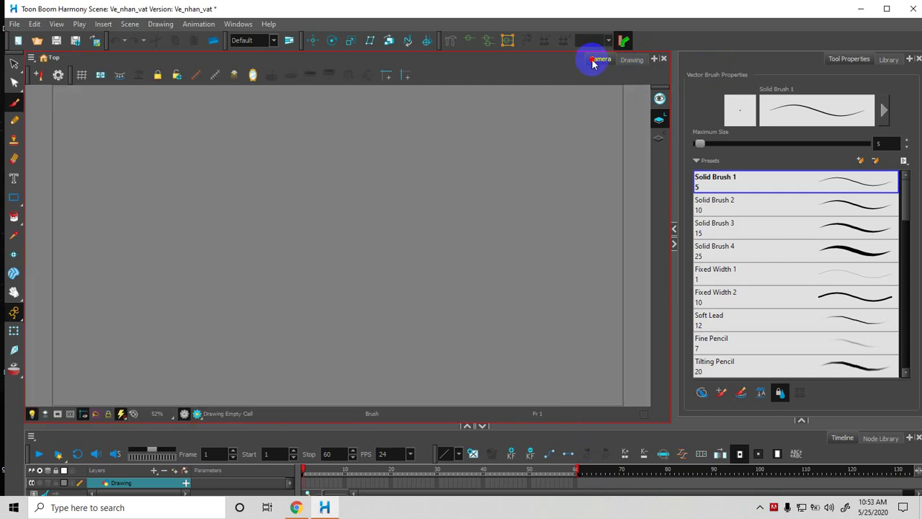
{"action": "left_click", "coordinate": [631, 62]}
{"action": "left_click", "coordinate": [601, 60]}
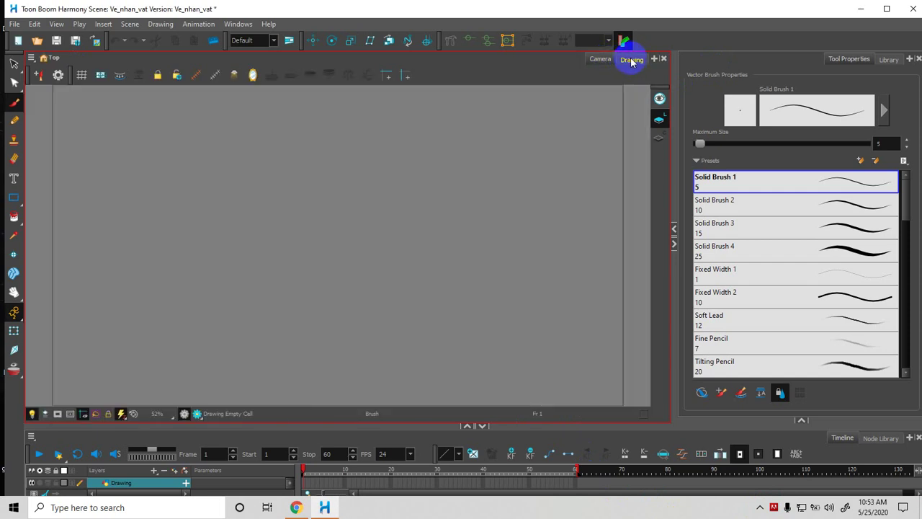
{"action": "left_click", "coordinate": [598, 61]}
{"action": "left_click", "coordinate": [605, 61]}
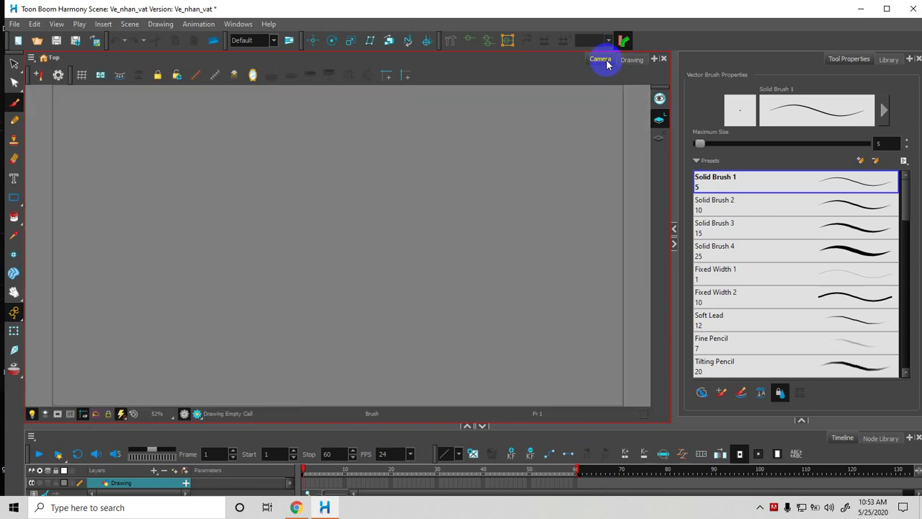
{"action": "left_click", "coordinate": [630, 62]}
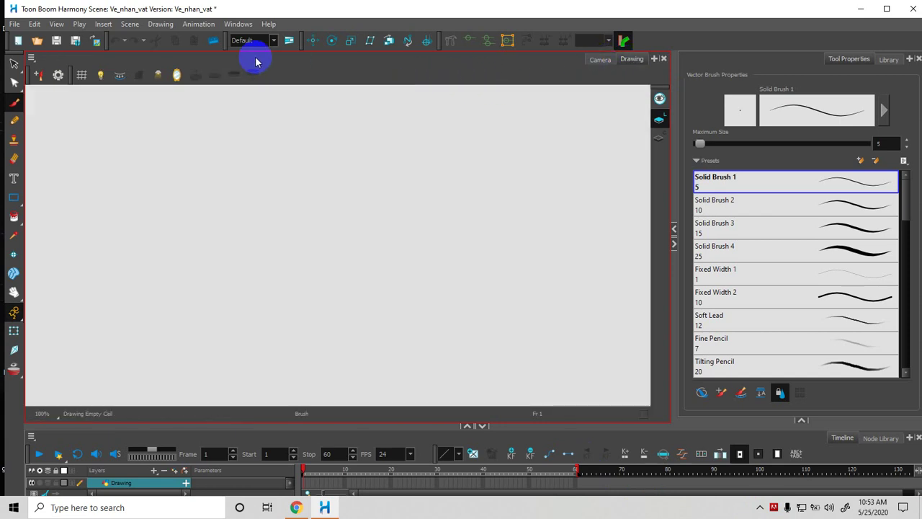
Step: Import DrawWiz_2020-20-06_20-21-12.png from the desktop folder THU VIEN HINH as an original bitmap on a new single layer named DrawWiz_2020
{"action": "left_click", "coordinate": [13, 26]}
{"action": "mouse_move", "coordinate": [69, 180]}
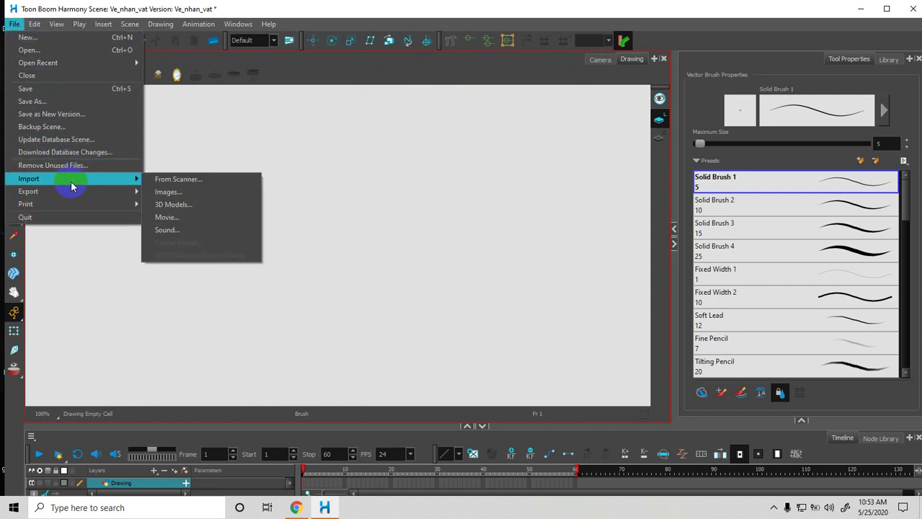
{"action": "left_click", "coordinate": [167, 193]}
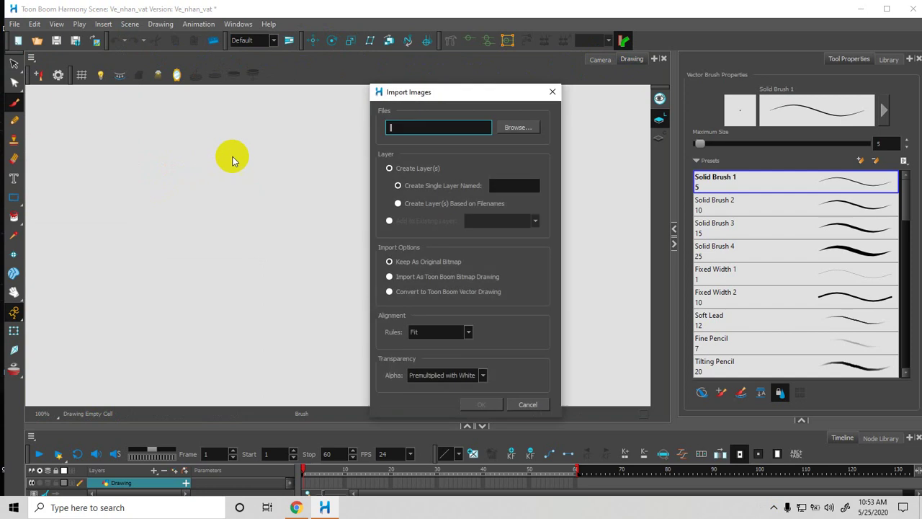
{"action": "left_click", "coordinate": [510, 134]}
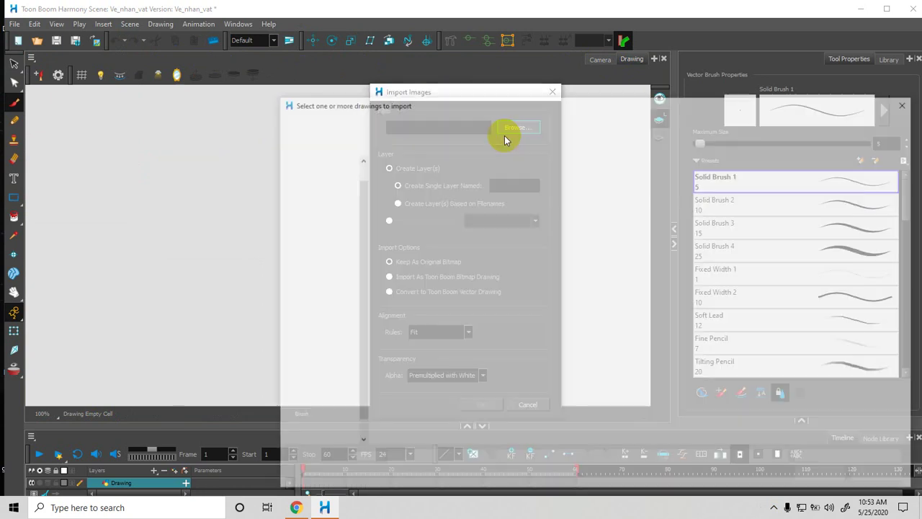
{"action": "left_click", "coordinate": [316, 160]}
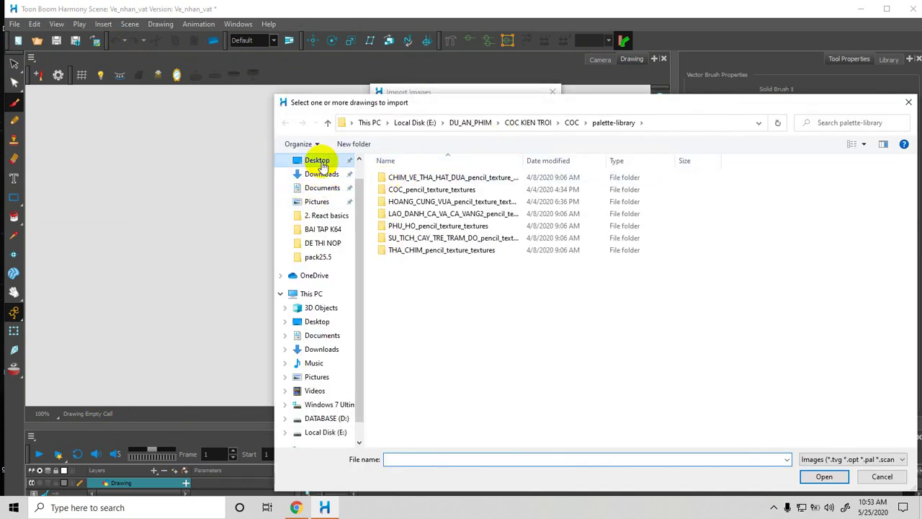
{"action": "left_click_drag", "start_coordinate": [586, 101], "coordinate": [558, 81]}
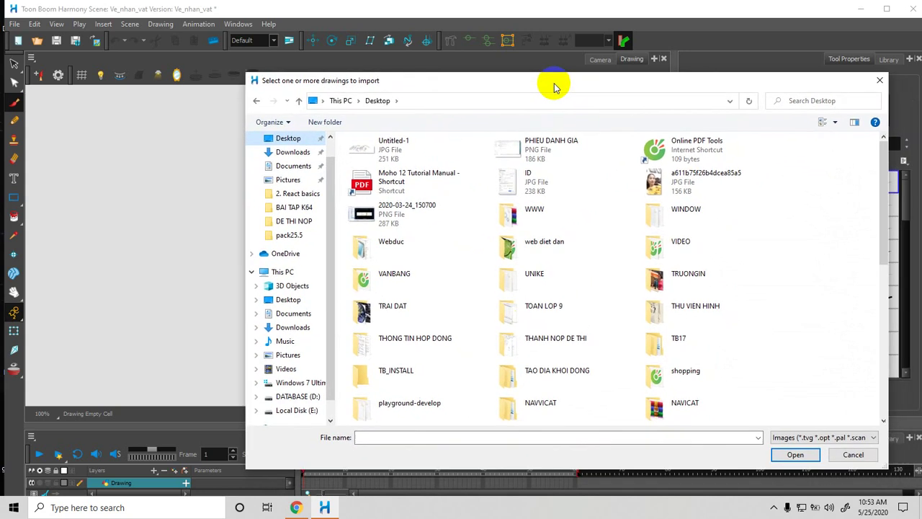
{"action": "double_click", "coordinate": [654, 306]}
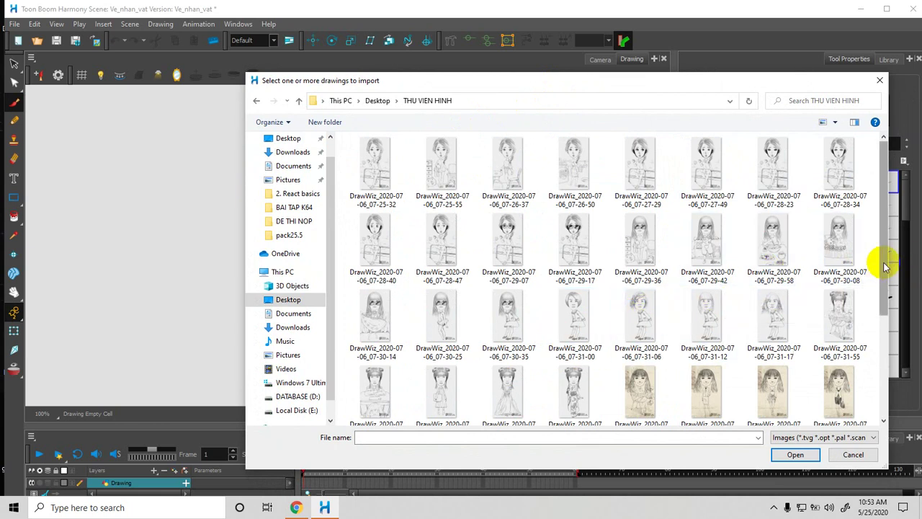
{"action": "left_click_drag", "start_coordinate": [882, 266], "coordinate": [843, 329]}
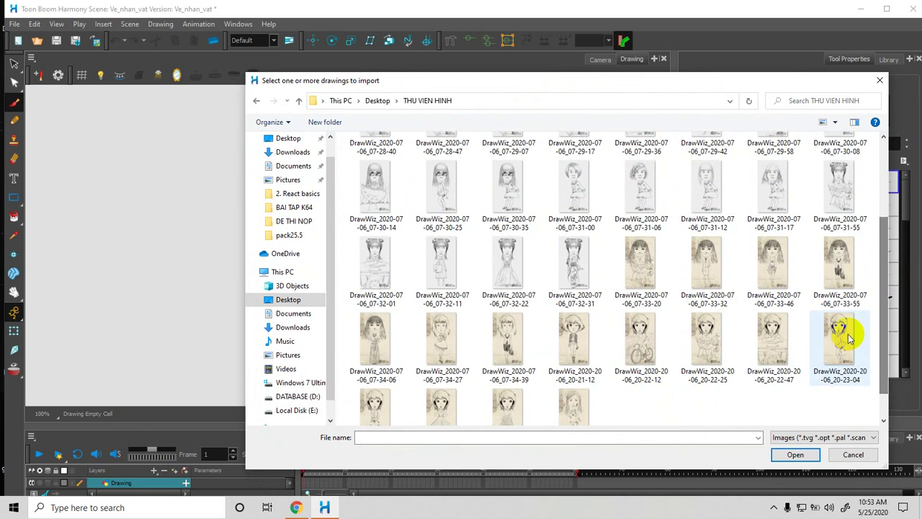
{"action": "left_click", "coordinate": [577, 337]}
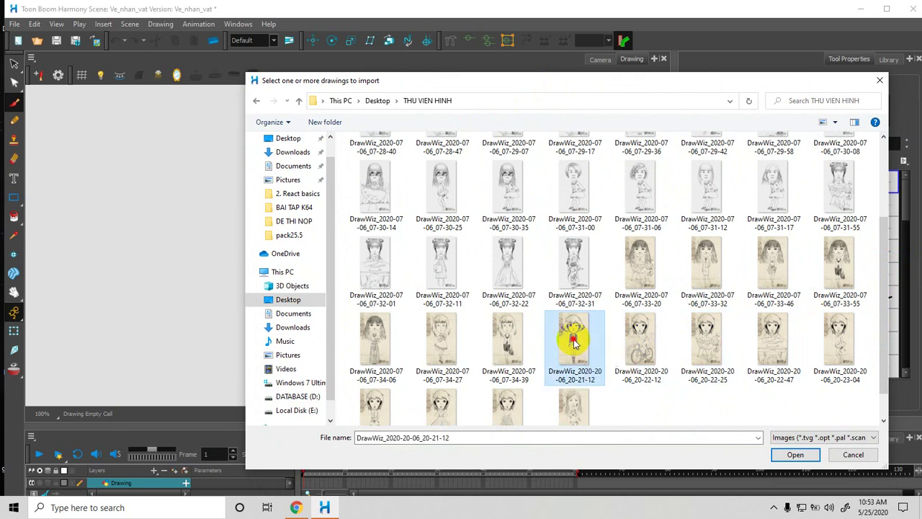
{"action": "left_click", "coordinate": [790, 456]}
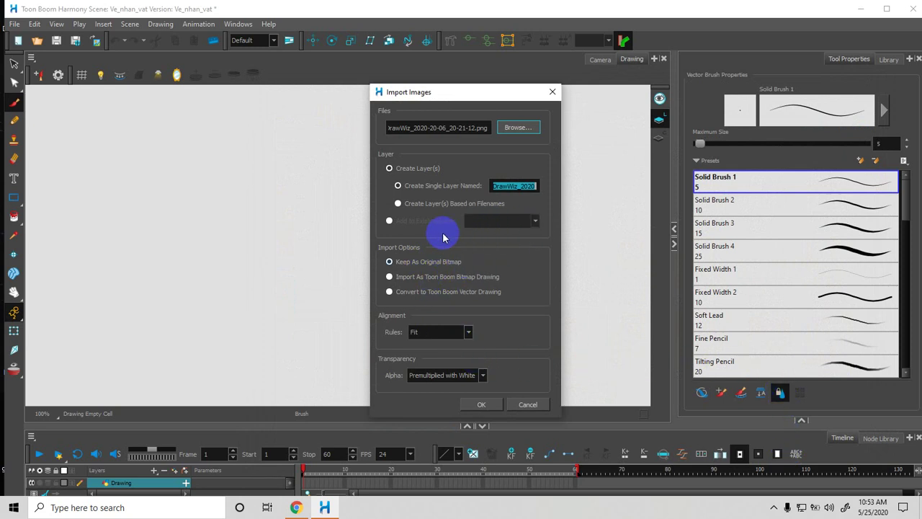
{"action": "left_click", "coordinate": [479, 405]}
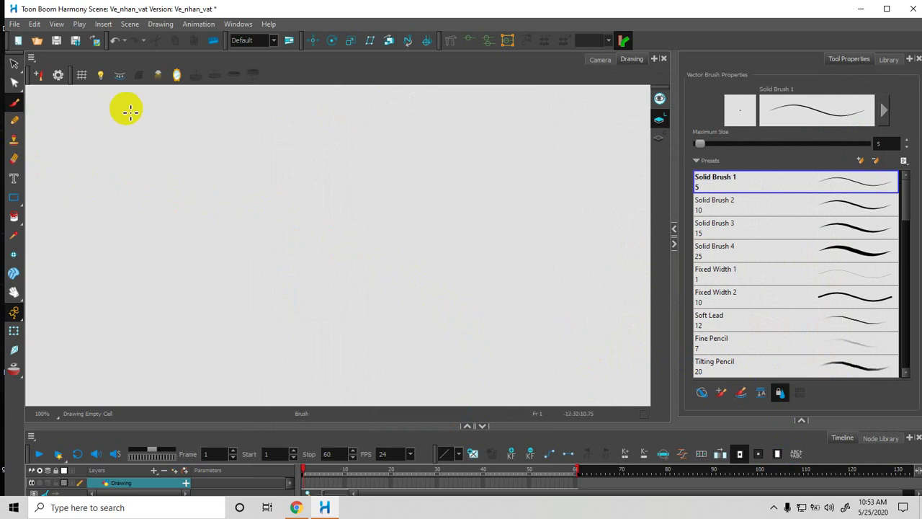
Step: Turn on the light table to show the imported sketch in the Drawing view, and enlarge the timeline to reveal both layers
{"action": "left_click", "coordinate": [100, 77]}
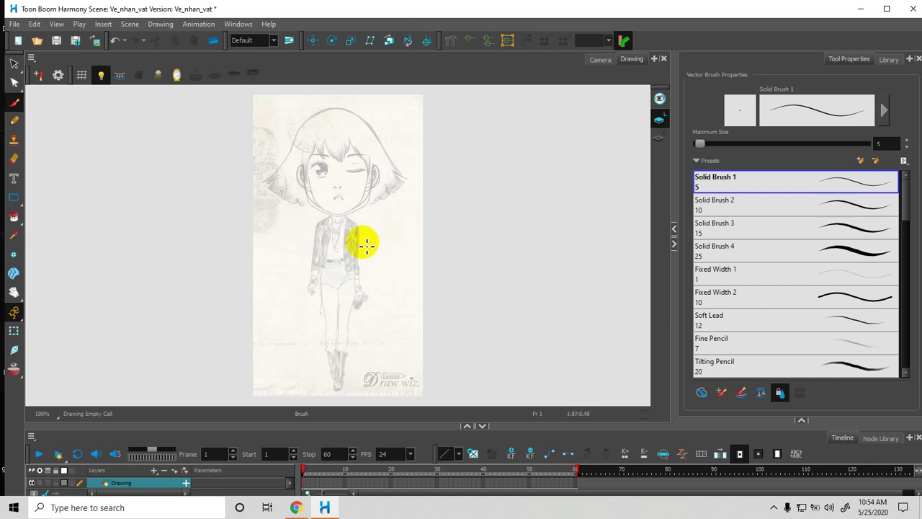
{"action": "left_click", "coordinate": [174, 425]}
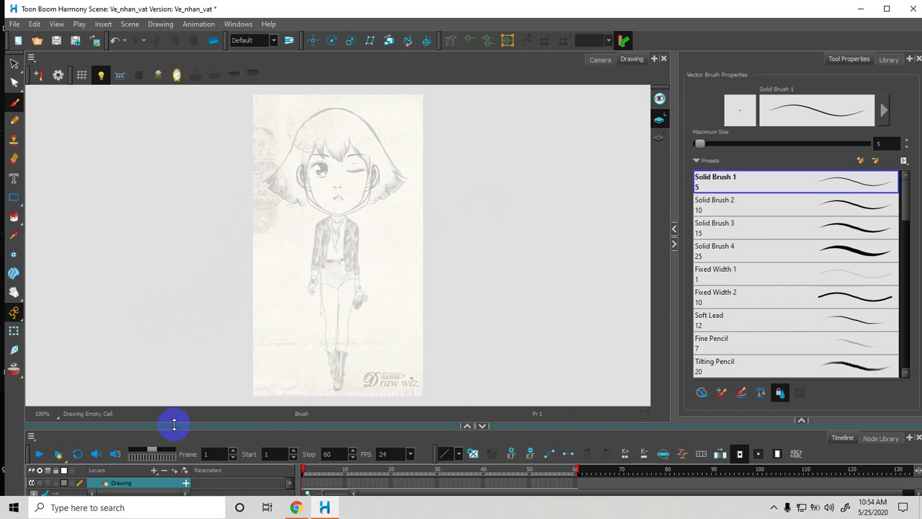
{"action": "left_click_drag", "start_coordinate": [174, 425], "coordinate": [170, 327]}
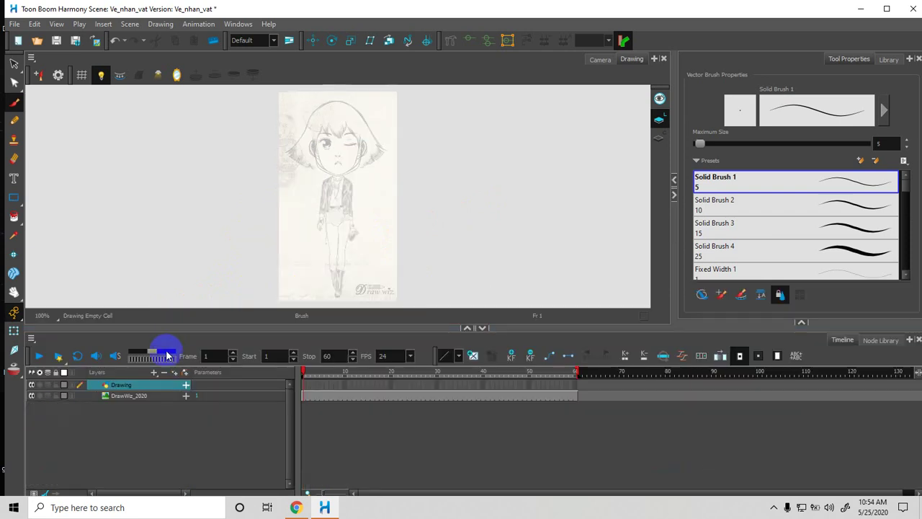
Step: Rename the Drawing layer to Hair_font in its layer properties
{"action": "left_click", "coordinate": [117, 398]}
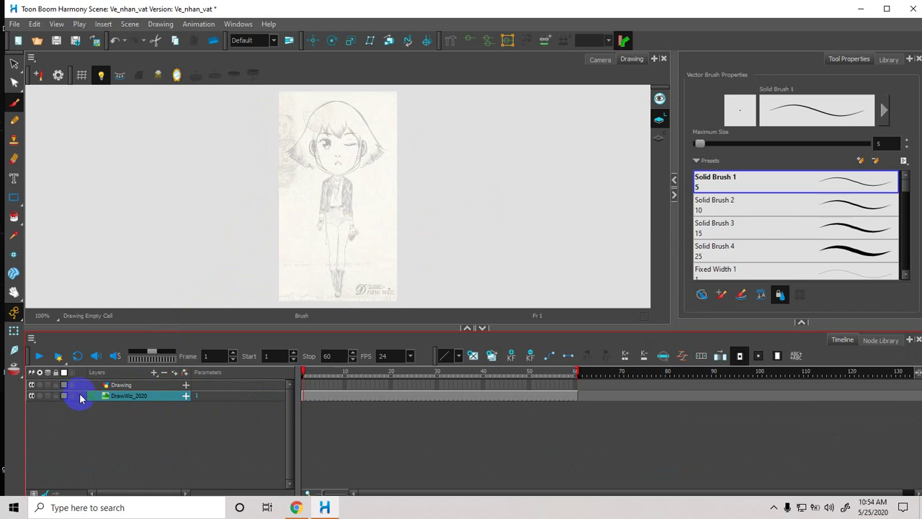
{"action": "left_click", "coordinate": [119, 387]}
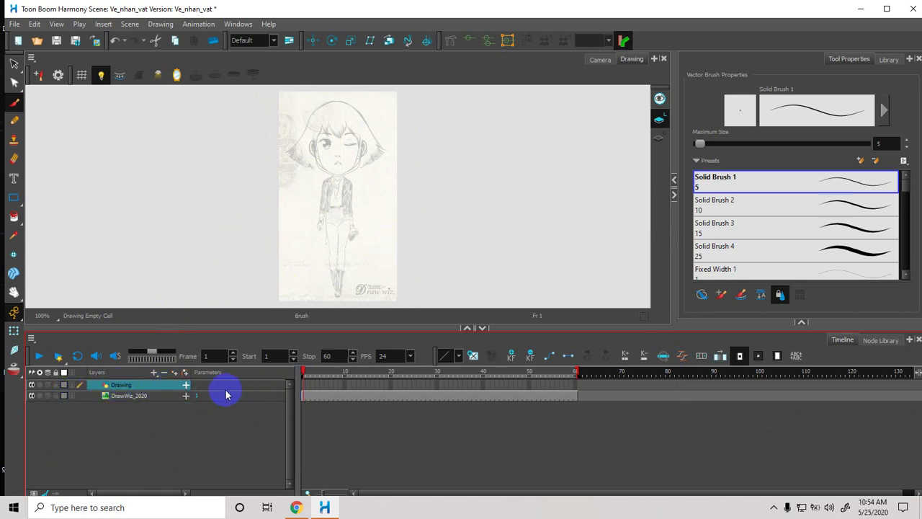
{"action": "double_click", "coordinate": [130, 389]}
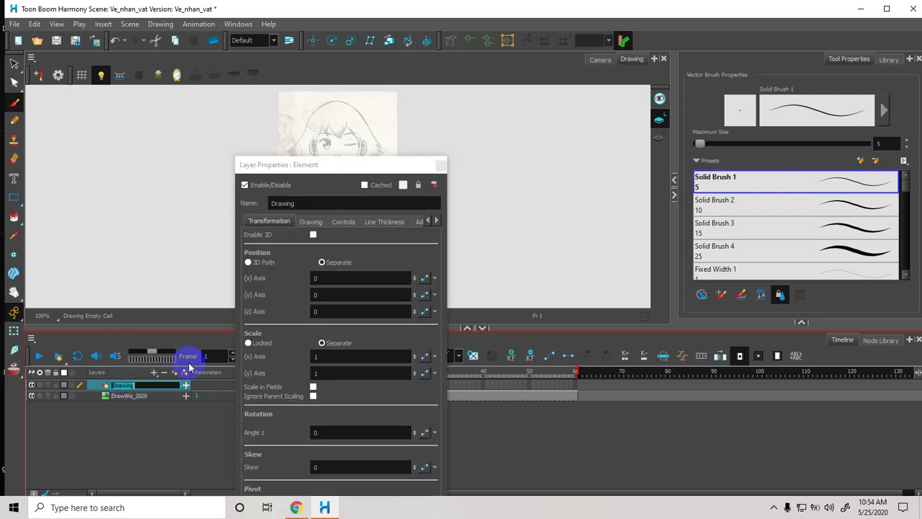
{"action": "double_click", "coordinate": [292, 203]}
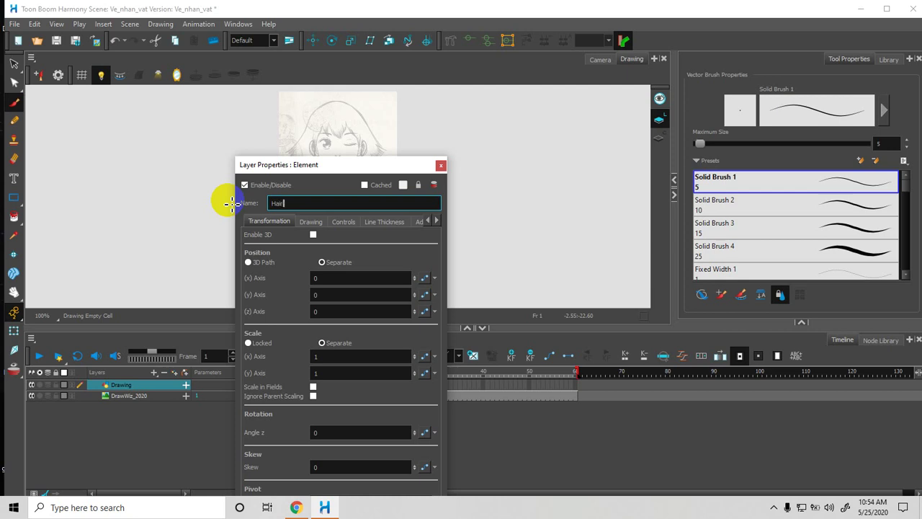
{"action": "type", "text": "font"}
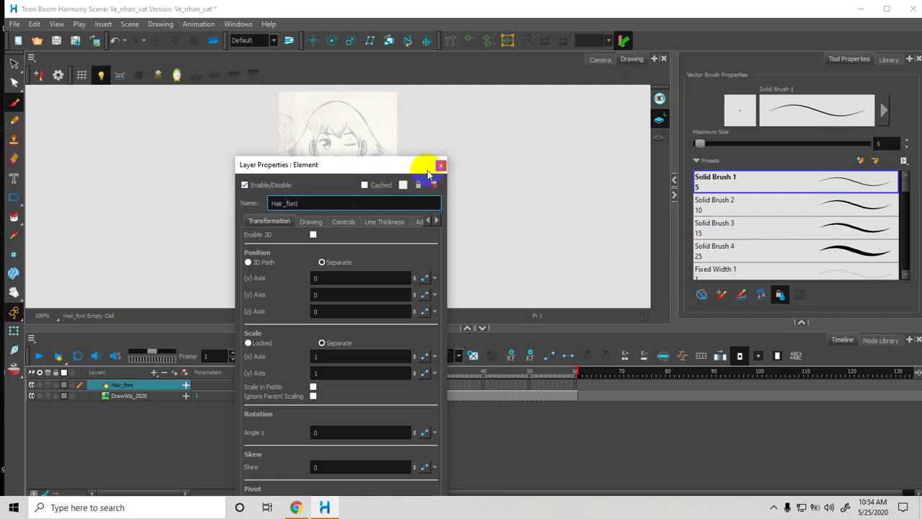
{"action": "left_click", "coordinate": [441, 166]}
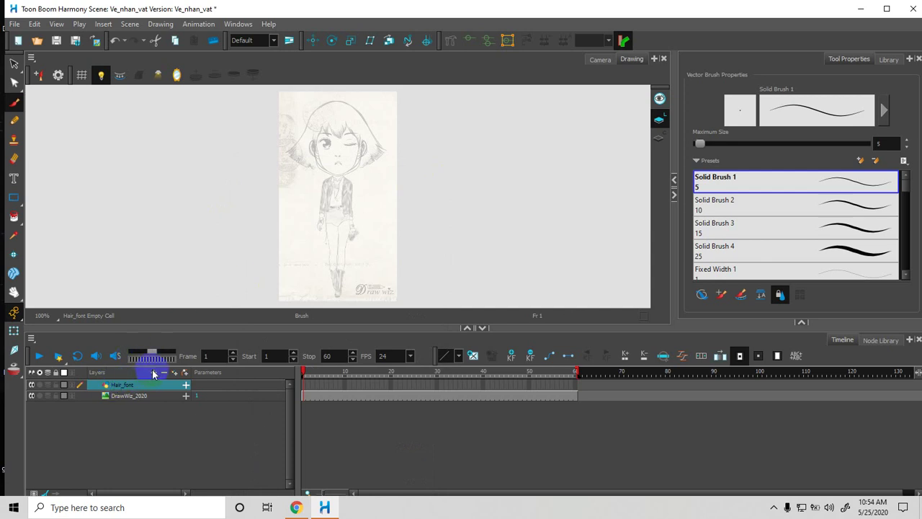
Step: Add a drawing layer named Hair_back with vector line art and bitmap colour art
{"action": "left_click", "coordinate": [154, 372]}
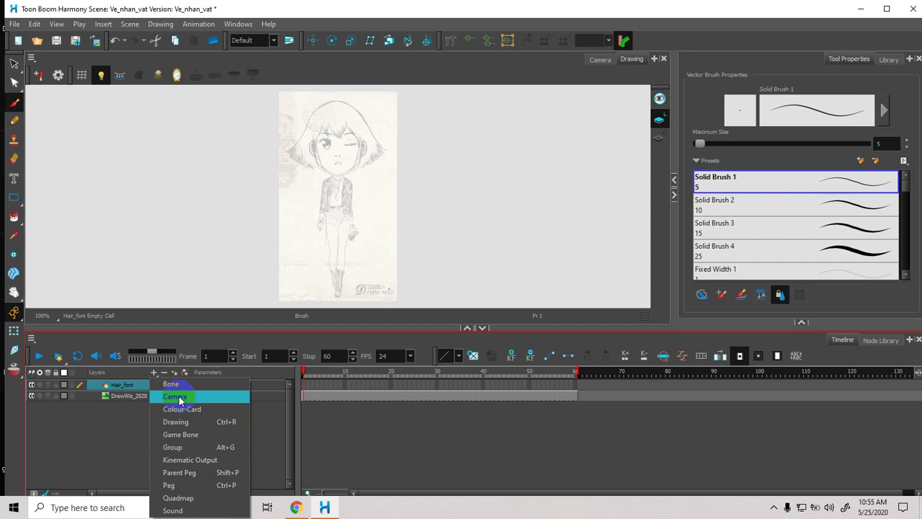
{"action": "left_click", "coordinate": [180, 423]}
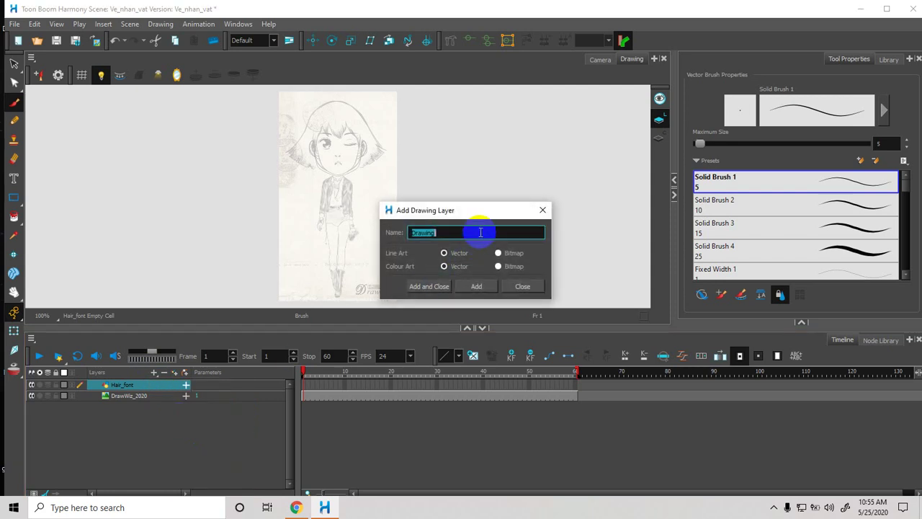
{"action": "key", "text": "BackSpace"}
{"action": "type", "text": "Har"}
{"action": "key", "text": "BackSpace"}
{"action": "type", "text": "ir_back"}
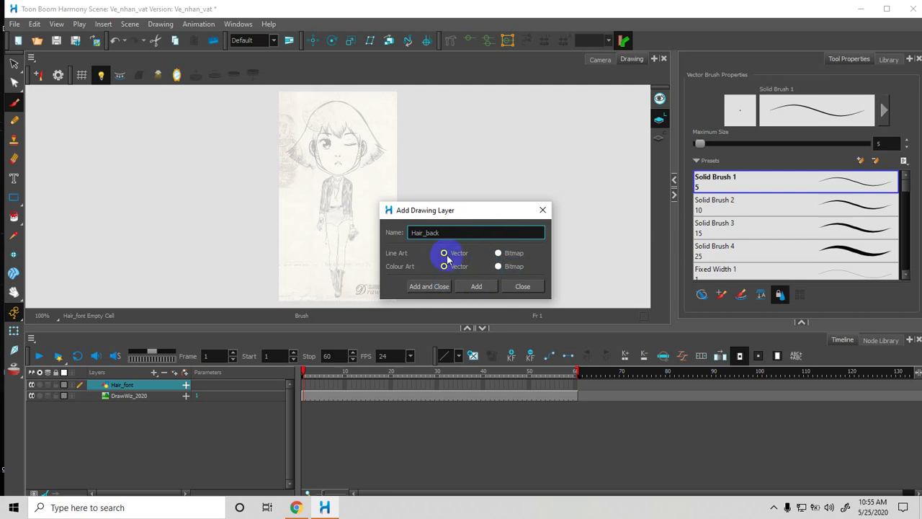
{"action": "left_click", "coordinate": [497, 267]}
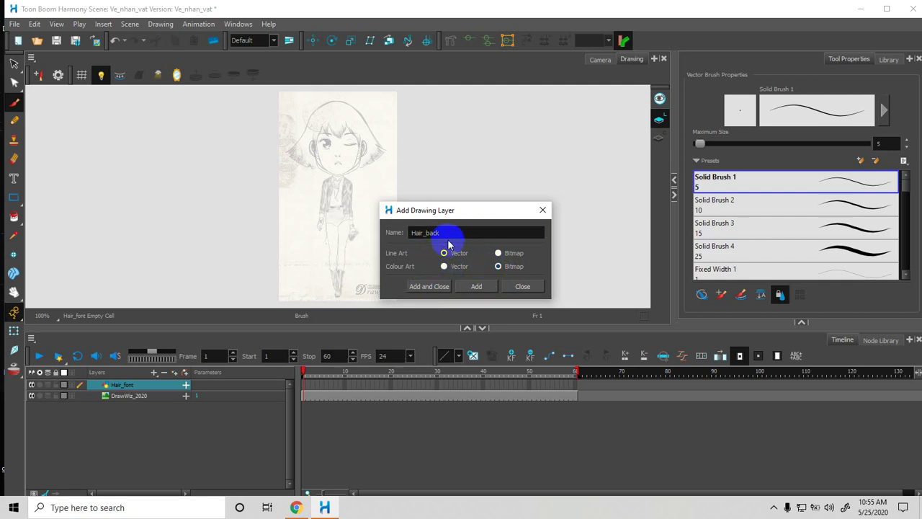
{"action": "left_click", "coordinate": [434, 287]}
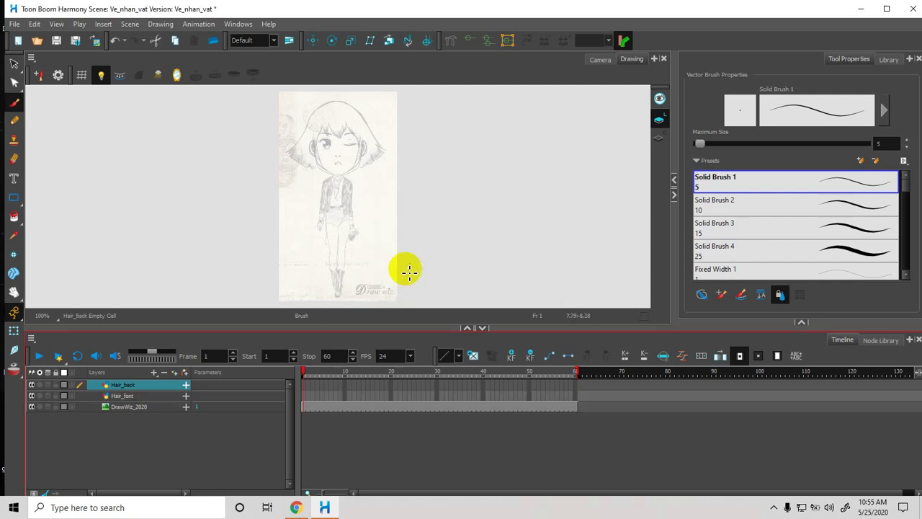
Step: Add two vector drawing layers named Face and Nose
{"action": "left_click", "coordinate": [154, 374]}
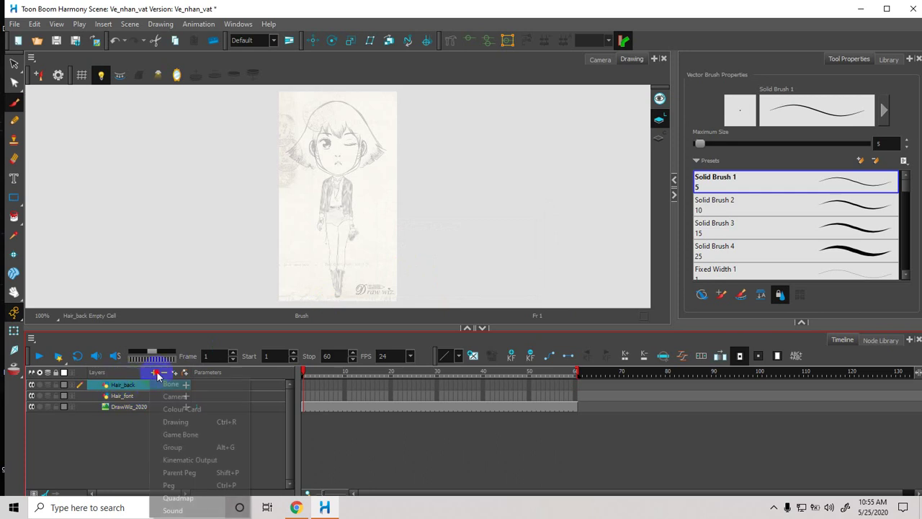
{"action": "left_click", "coordinate": [170, 424]}
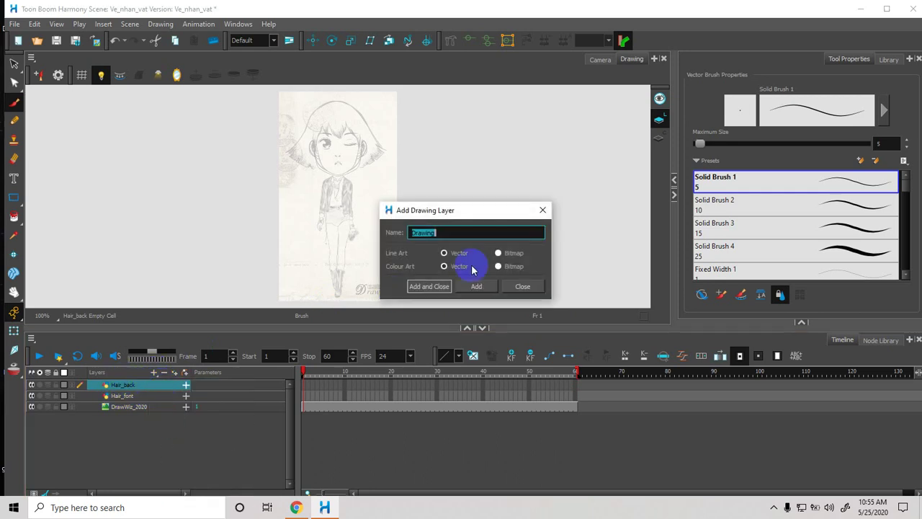
{"action": "key", "text": "BackSpace"}
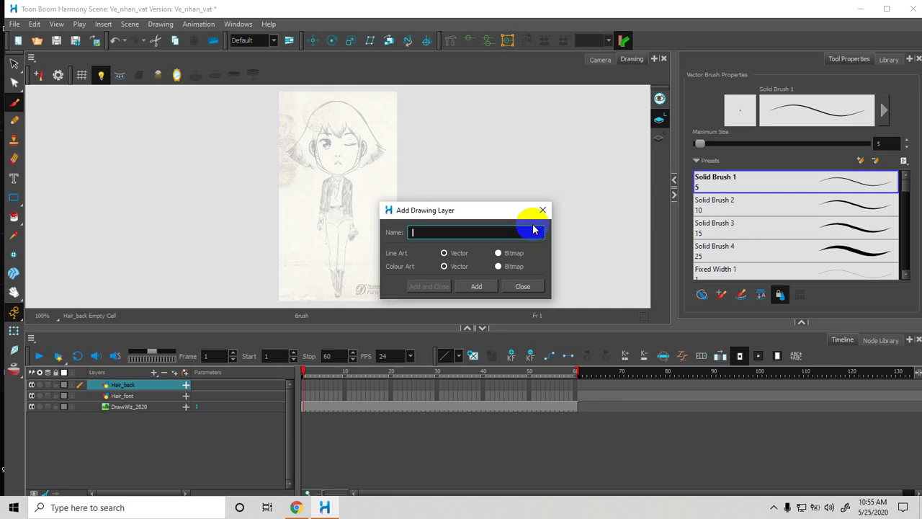
{"action": "type", "text": "Face"}
{"action": "key", "text": "Return"}
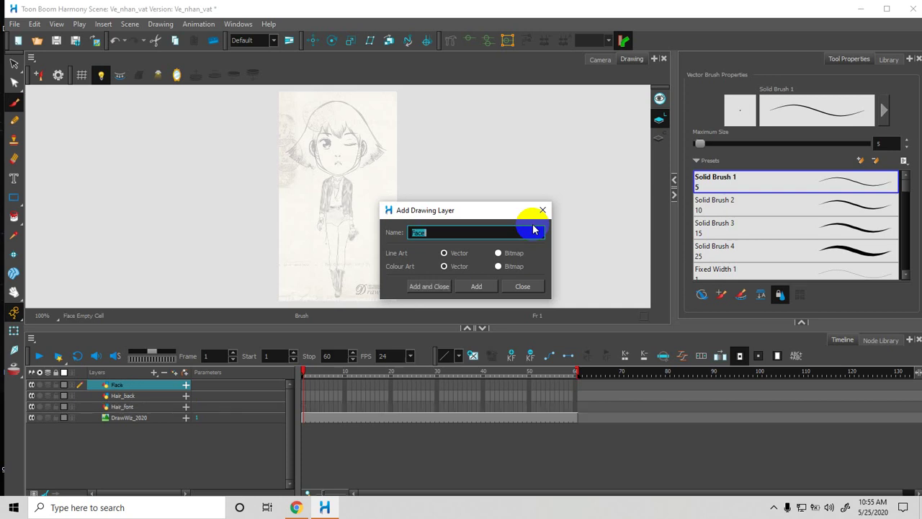
{"action": "type", "text": "Nose"}
{"action": "key", "text": "Return"}
Step: Add two more vector drawing layers named Mounth and Brow
{"action": "key", "text": "BackSpace"}
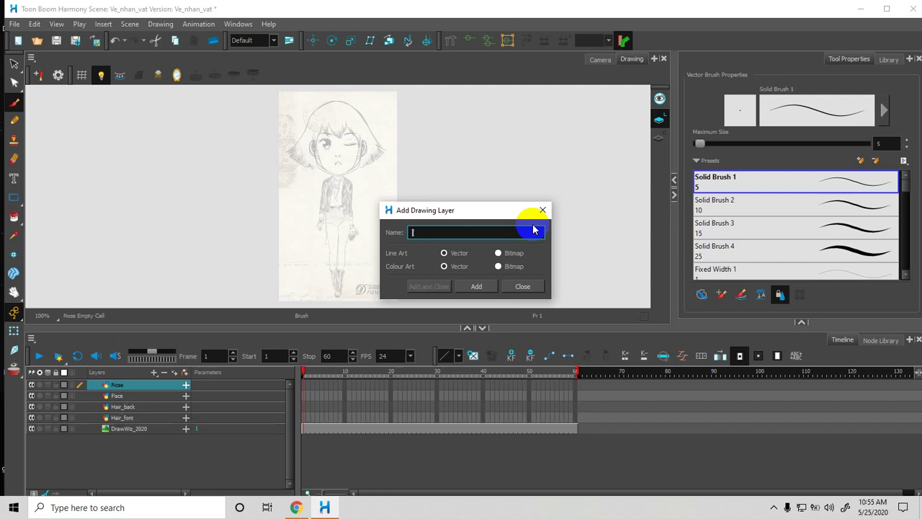
{"action": "type", "text": "Mounth"}
{"action": "key", "text": "Return"}
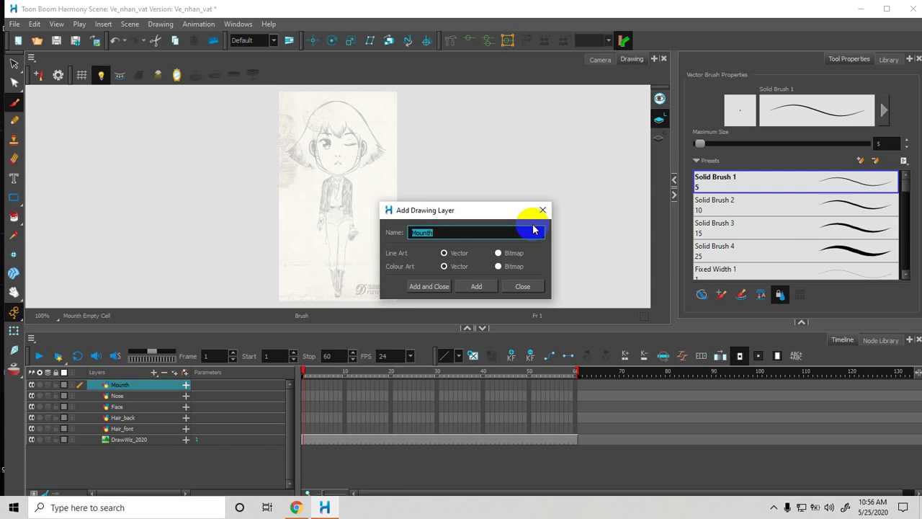
{"action": "type", "text": "Brow"}
{"action": "key", "text": "Return"}
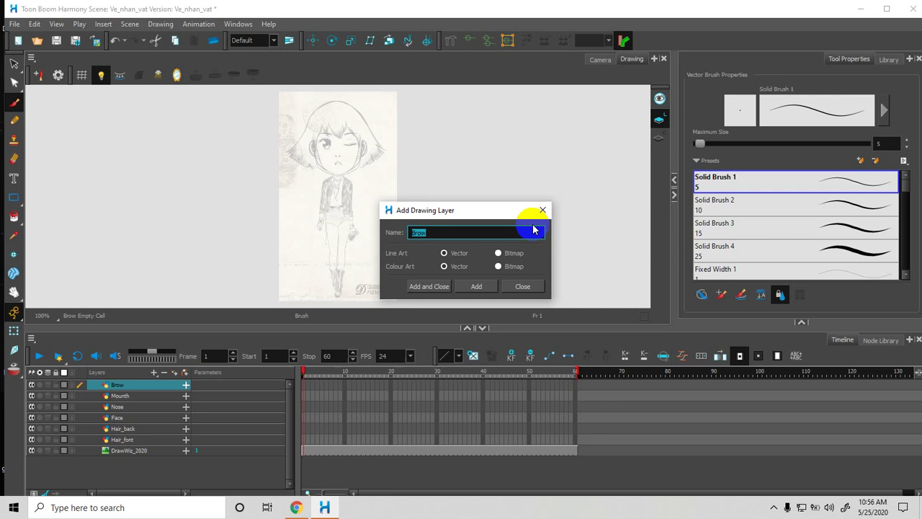
Step: Add a vector drawing layer named Iric
{"action": "key", "text": "BackSpace"}
{"action": "type", "text": "iric"}
{"action": "key", "text": "BackSpace"}
{"action": "key", "text": "BackSpace"}
{"action": "key", "text": "BackSpace"}
{"action": "key", "text": "BackSpace"}
{"action": "type", "text": "Iric"}
{"action": "key", "text": "Return"}
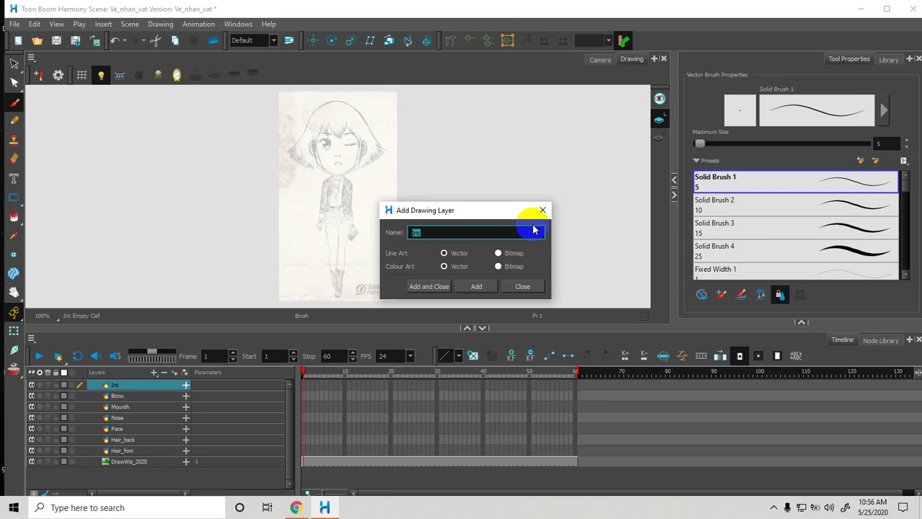
Step: Add a vector drawing layer named White_eye
{"action": "key", "text": "BackSpace"}
{"action": "type", "text": "W"}
{"action": "type", "text": "ih"}
{"action": "type", "text": "e"}
{"action": "key", "text": "BackSpace"}
{"action": "key", "text": "BackSpace"}
{"action": "key", "text": "BackSpace"}
{"action": "type", "text": "hite_w"}
{"action": "key", "text": "BackSpace"}
{"action": "type", "text": "eye"}
{"action": "key", "text": "Return"}
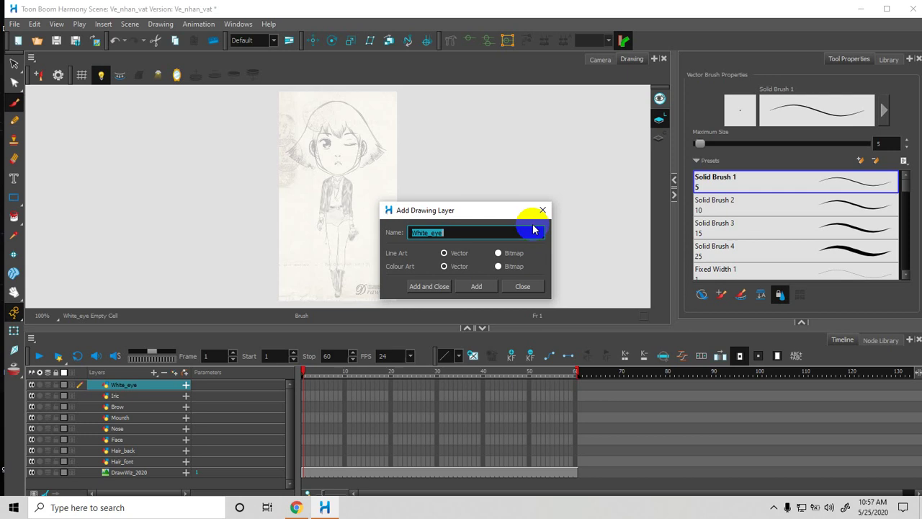
Step: Add a vector drawing layer named Eye and finish adding layers
{"action": "type", "text": "Eye"}
{"action": "key", "text": "Return"}
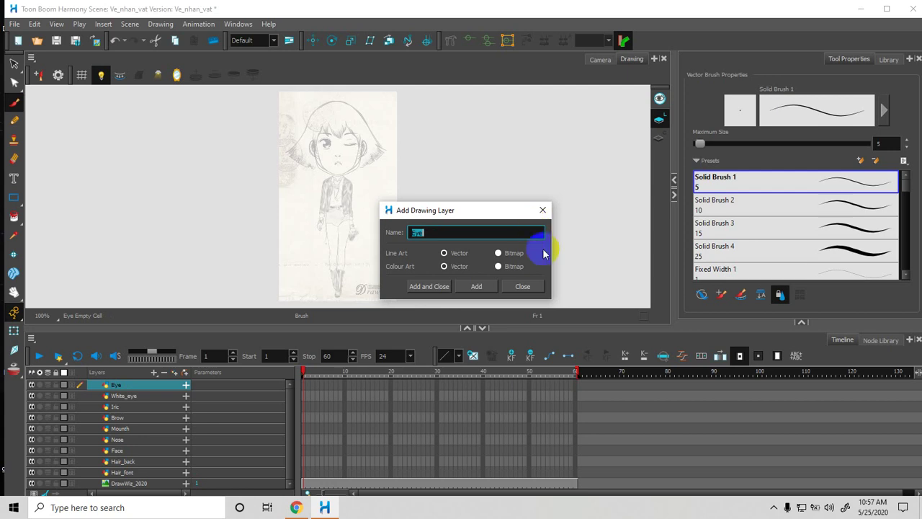
{"action": "left_click", "coordinate": [524, 287]}
Step: Create empty drawings at frame 1 on all layers from Eye down to Hair_font
{"action": "left_click_drag", "start_coordinate": [300, 328], "coordinate": [300, 254]}
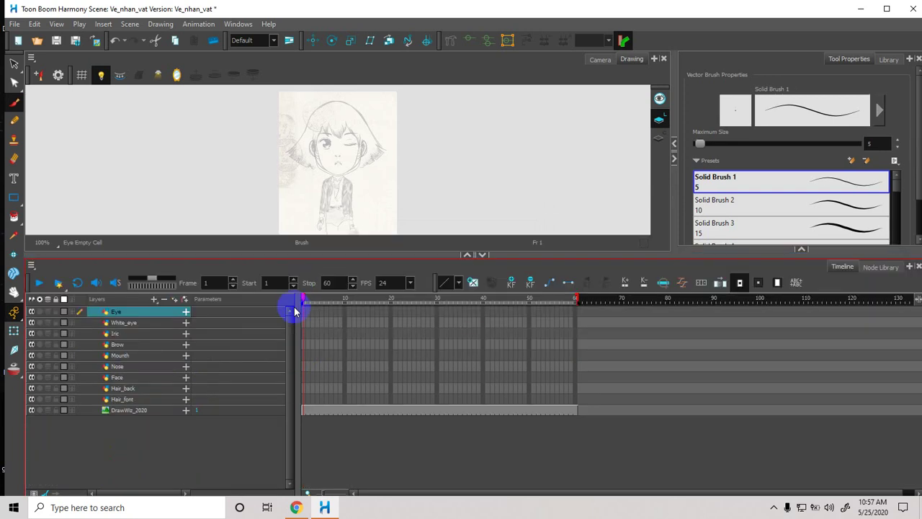
{"action": "left_click", "coordinate": [303, 402], "text": "shift"}
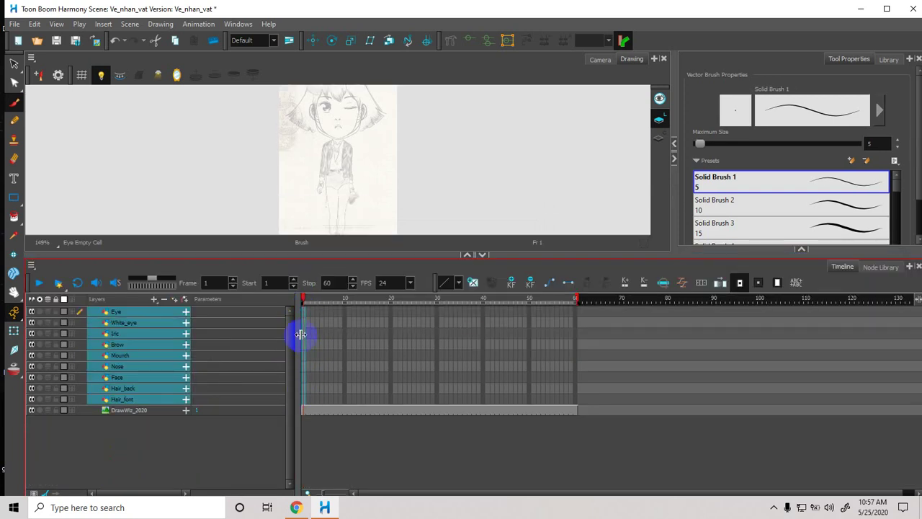
{"action": "left_click", "coordinate": [304, 311]}
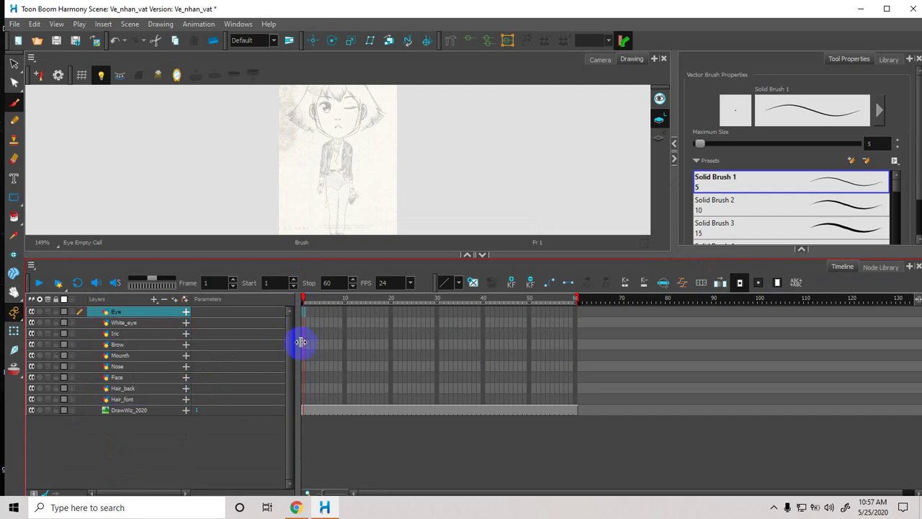
{"action": "left_click", "coordinate": [303, 402], "text": "shift"}
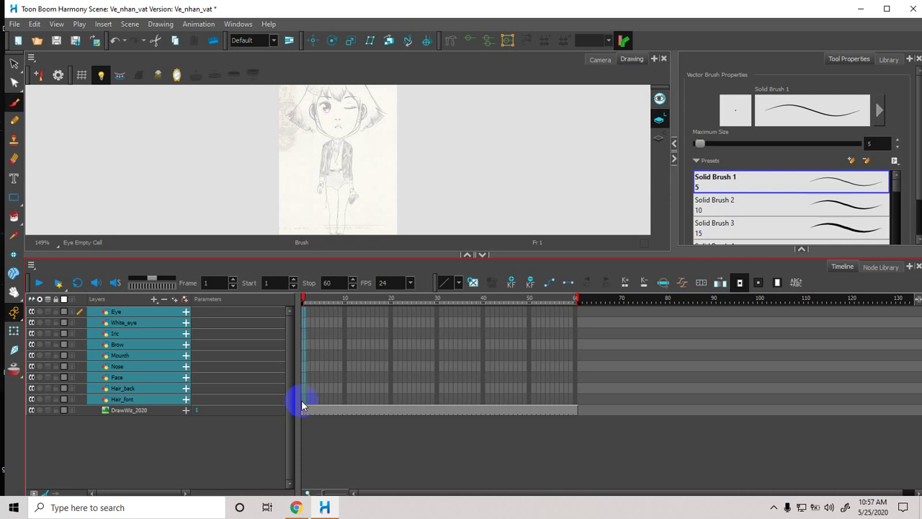
{"action": "key", "text": "alt+shift+r"}
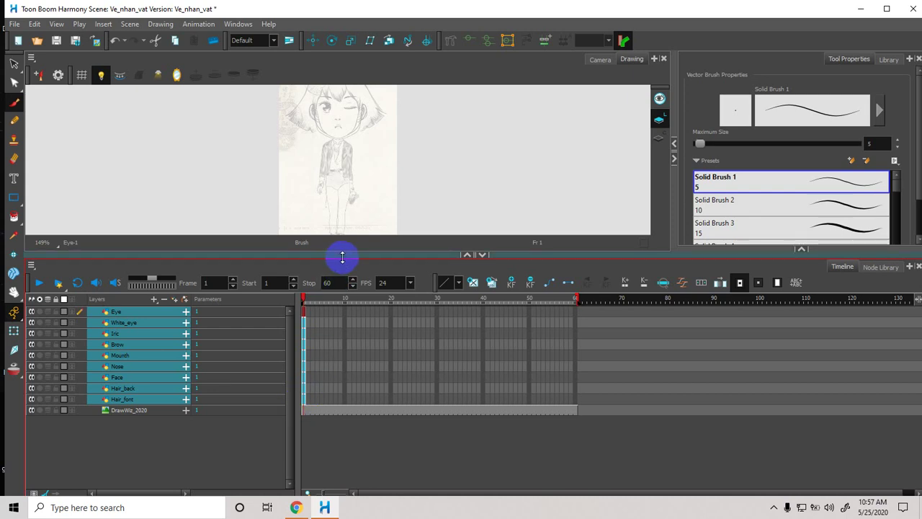
{"action": "left_click_drag", "start_coordinate": [343, 257], "coordinate": [343, 281]}
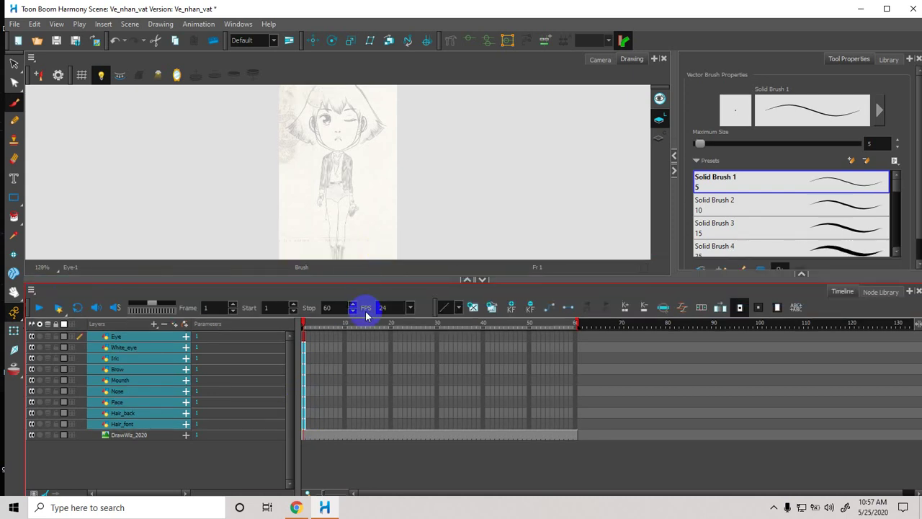
{"action": "left_click", "coordinate": [332, 458]}
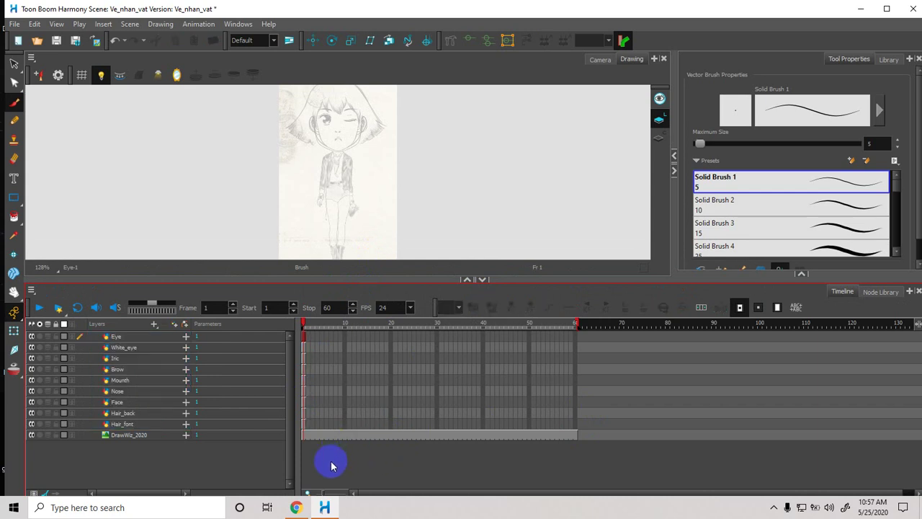
Step: Select the first-frame cells from Eye down to Hair_font and zoom in on the timeline
{"action": "left_click", "coordinate": [305, 337]}
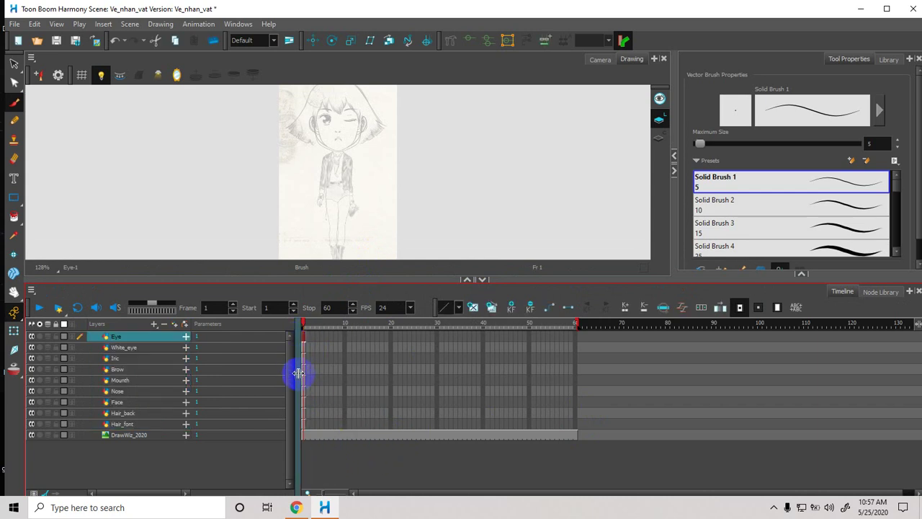
{"action": "left_click", "coordinate": [303, 425], "text": "shift"}
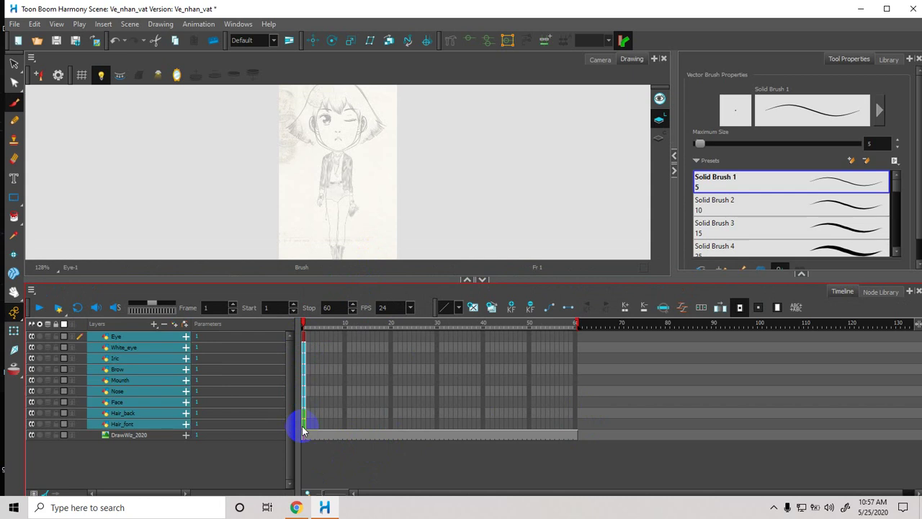
{"action": "key", "text": "2"}
{"action": "key", "text": "2"}
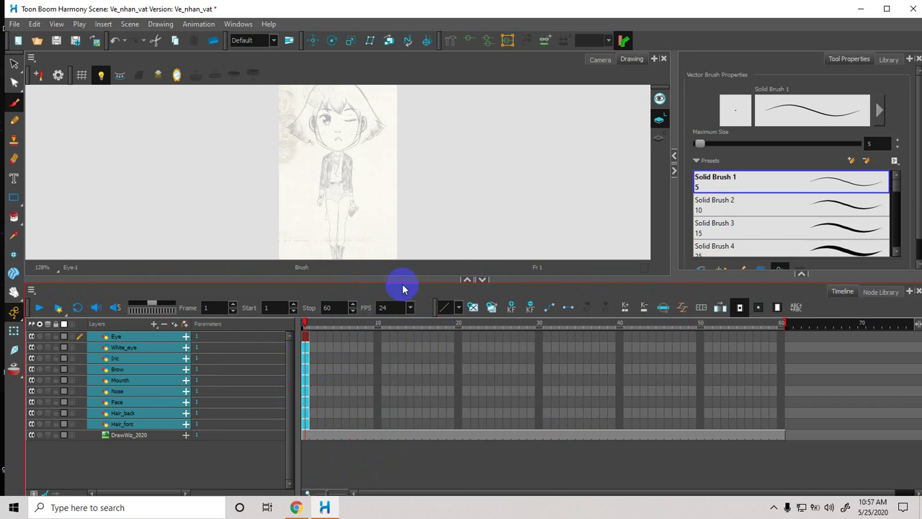
Step: Shrink the timeline area to give the Drawing view more height, and make the Drawing view active
{"action": "left_click_drag", "start_coordinate": [405, 284], "coordinate": [408, 315]}
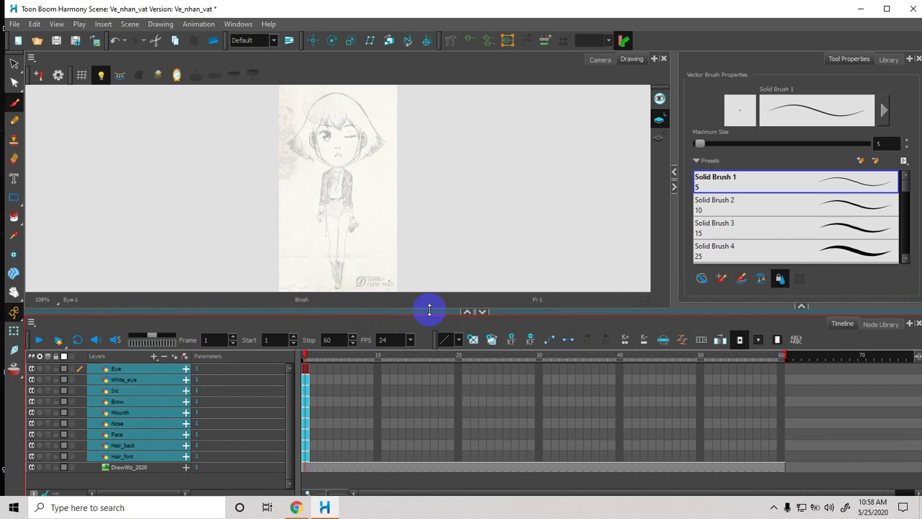
{"action": "left_click_drag", "start_coordinate": [429, 310], "coordinate": [428, 306]}
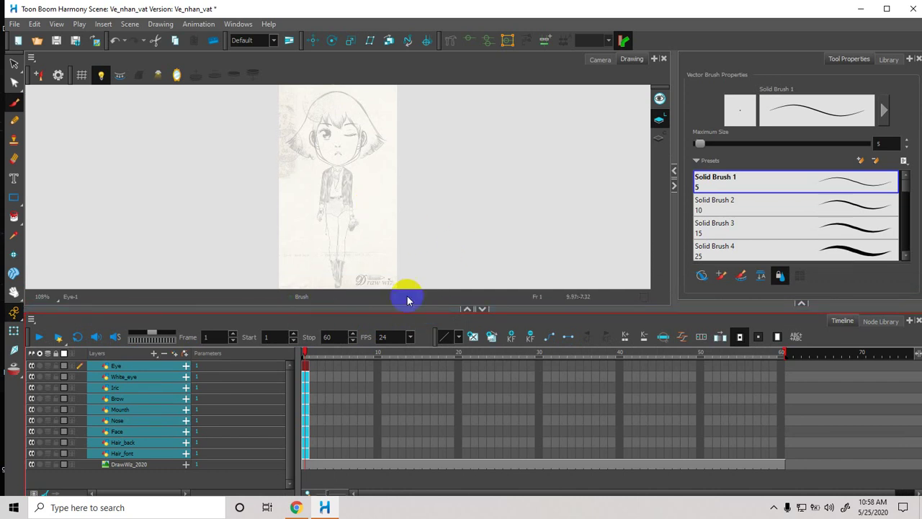
{"action": "left_click", "coordinate": [297, 379]}
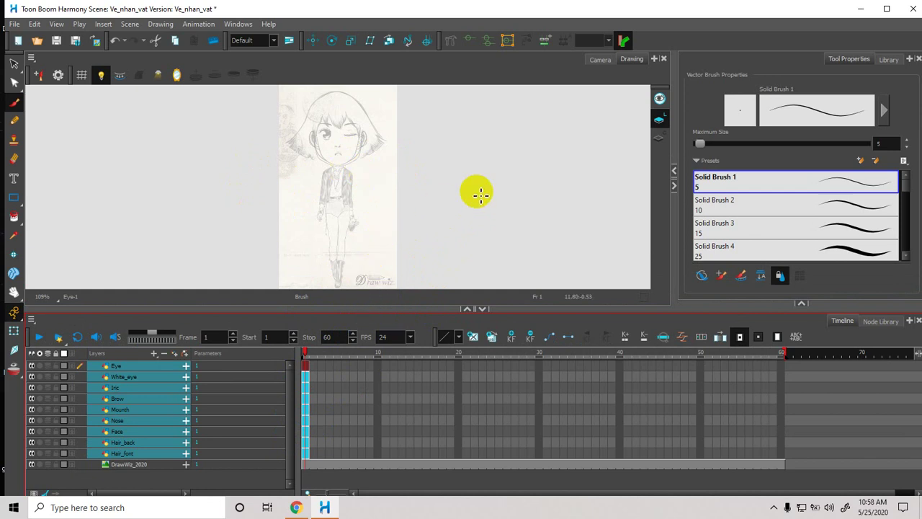
{"action": "left_click", "coordinate": [218, 170]}
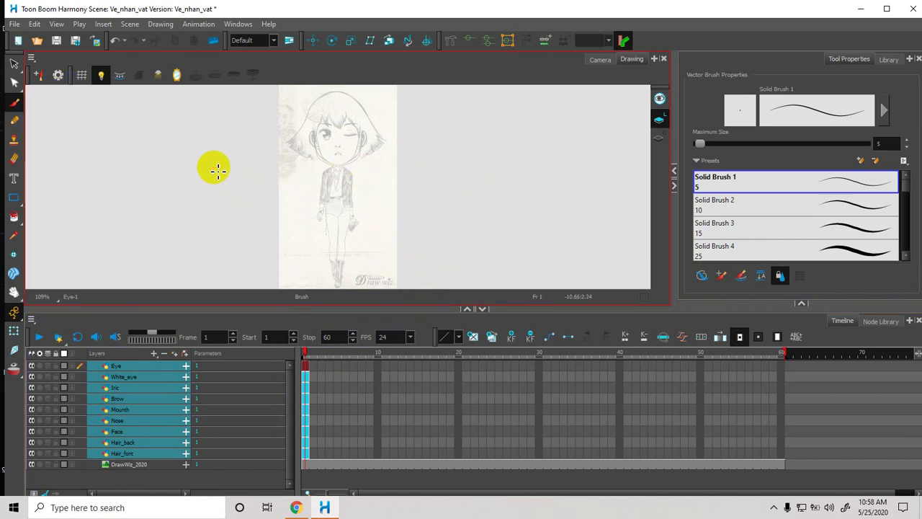
Step: Give the Drawing view more height over the timeline and frame the sketch's lower face and jacket at 320% zoom
{"action": "scroll", "coordinate": [218, 170], "scroll_direction": "up", "scroll_amount": 5}
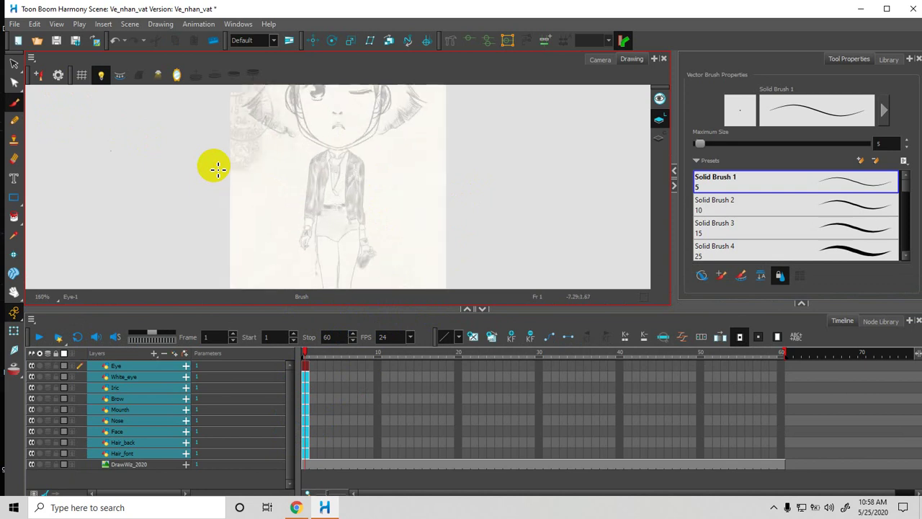
{"action": "left_click_drag", "start_coordinate": [397, 304], "coordinate": [391, 400]}
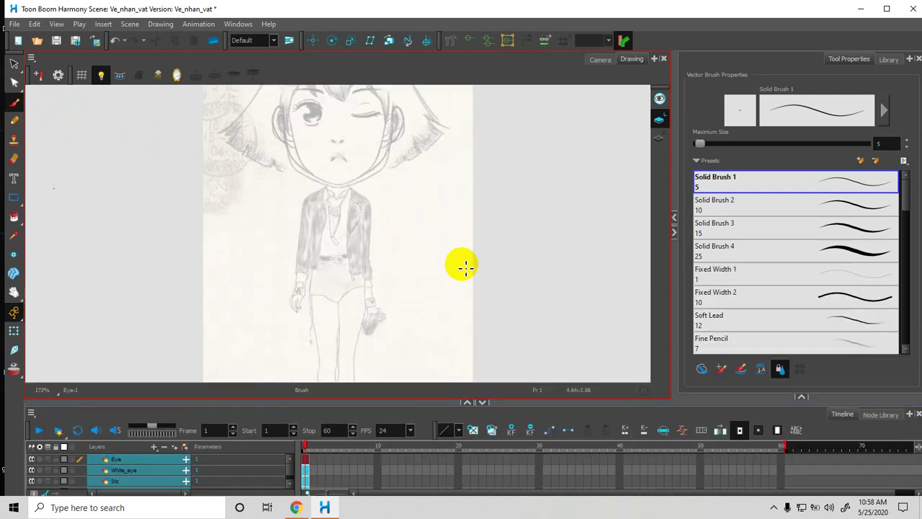
{"action": "scroll", "coordinate": [466, 267], "scroll_direction": "up", "scroll_amount": 4}
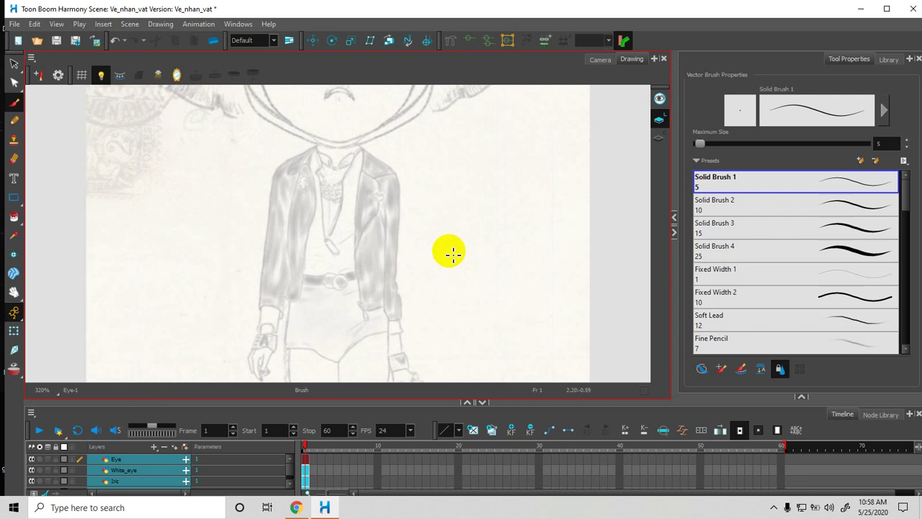
{"action": "key", "text": "space"}
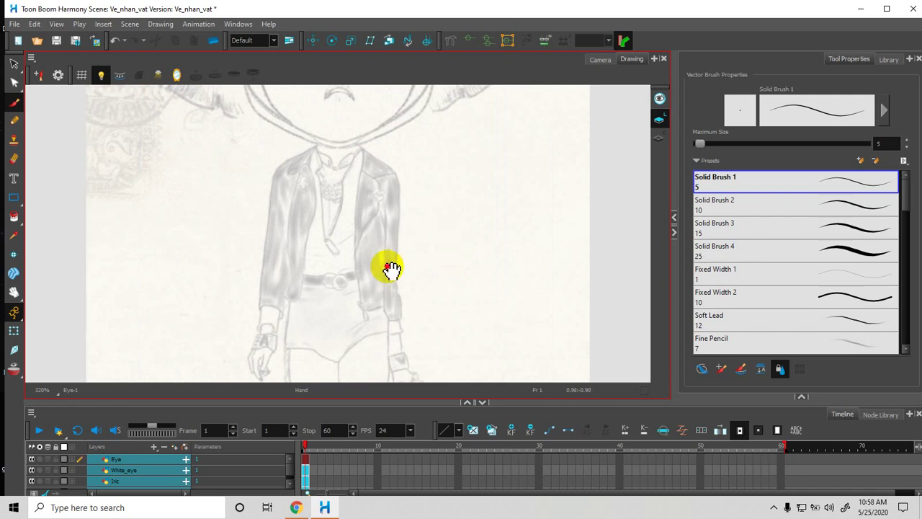
{"action": "left_click_drag", "start_coordinate": [387, 268], "coordinate": [416, 329]}
{"action": "mouse_move", "coordinate": [414, 218]}
{"action": "left_mouse_down"}
{"action": "mouse_move", "coordinate": [400, 322]}
{"action": "mouse_move", "coordinate": [415, 234]}
{"action": "left_mouse_up"}
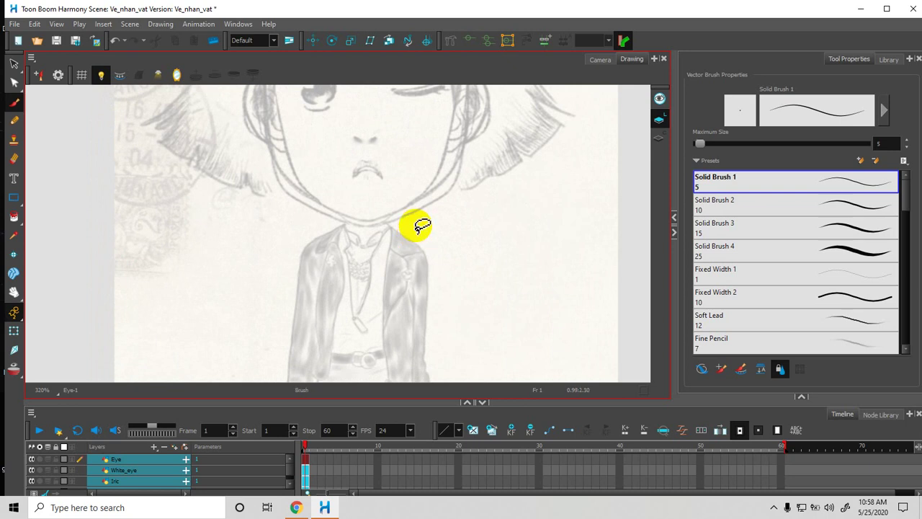
Step: Tilt the Drawing view around the character's chin and restore its upright angle
{"action": "key", "text": "ctrl+alt"}
{"action": "mouse_move", "coordinate": [415, 225]}
{"action": "left_mouse_down"}
{"action": "mouse_move", "coordinate": [411, 200]}
{"action": "mouse_move", "coordinate": [403, 264]}
{"action": "mouse_move", "coordinate": [418, 181]}
{"action": "mouse_move", "coordinate": [417, 247]}
{"action": "mouse_move", "coordinate": [402, 305]}
{"action": "mouse_move", "coordinate": [420, 228]}
{"action": "mouse_move", "coordinate": [416, 166]}
{"action": "mouse_move", "coordinate": [415, 238]}
{"action": "mouse_move", "coordinate": [393, 313]}
{"action": "mouse_move", "coordinate": [415, 252]}
{"action": "mouse_move", "coordinate": [416, 176]}
{"action": "mouse_move", "coordinate": [405, 303]}
{"action": "mouse_move", "coordinate": [420, 175]}
{"action": "mouse_move", "coordinate": [405, 291]}
{"action": "mouse_move", "coordinate": [420, 187]}
{"action": "mouse_move", "coordinate": [409, 264]}
{"action": "mouse_move", "coordinate": [417, 228]}
{"action": "left_mouse_up"}
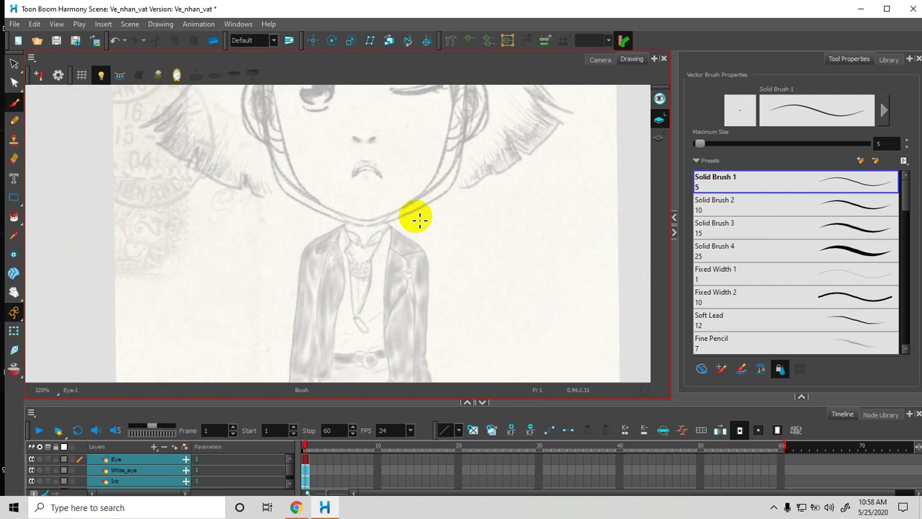
{"action": "mouse_move", "coordinate": [423, 238]}
{"action": "left_mouse_down"}
{"action": "mouse_move", "coordinate": [422, 228]}
{"action": "mouse_move", "coordinate": [429, 261]}
{"action": "left_mouse_up"}
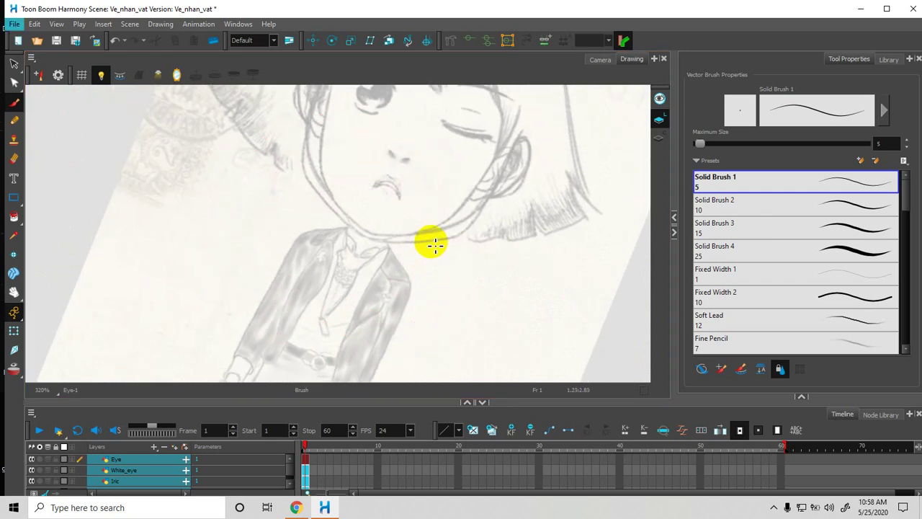
{"action": "key", "text": "ctrl"}
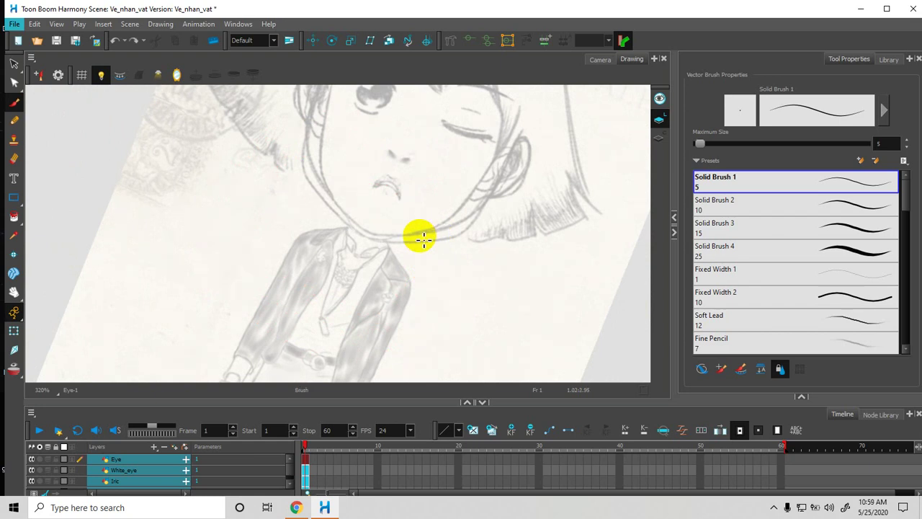
{"action": "left_click_drag", "start_coordinate": [422, 237], "coordinate": [426, 206]}
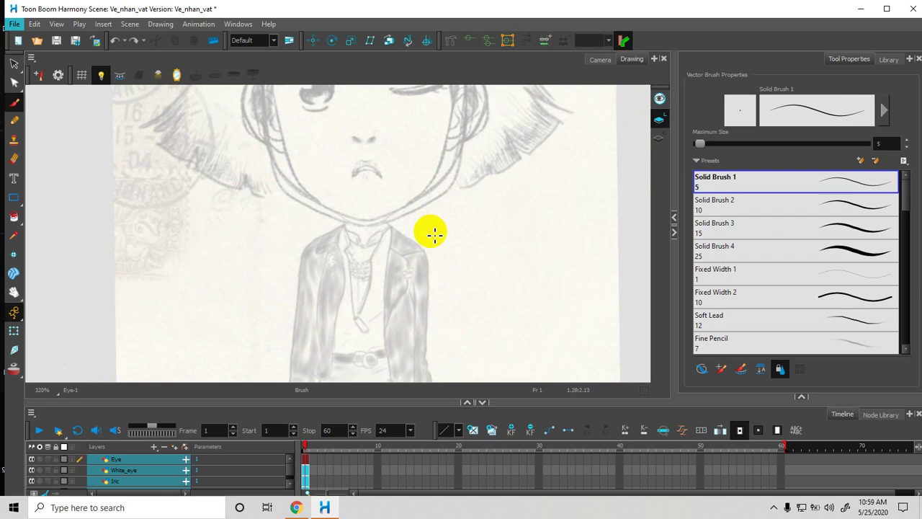
Step: Try rotating the canvas with the Rotate View tool around the character, ending with the sketch upright
{"action": "key", "text": "."}
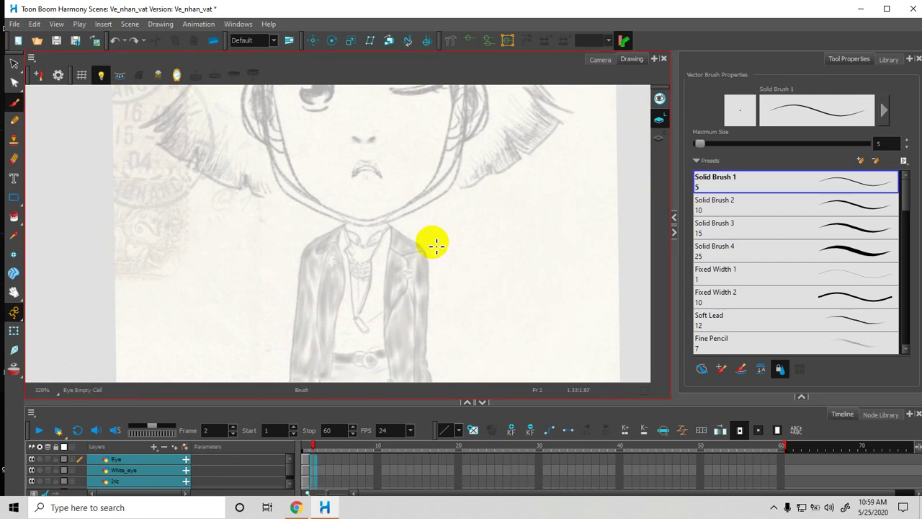
{"action": "key", "text": "ctrl+alt"}
{"action": "left_click_drag", "start_coordinate": [436, 228], "coordinate": [436, 257]}
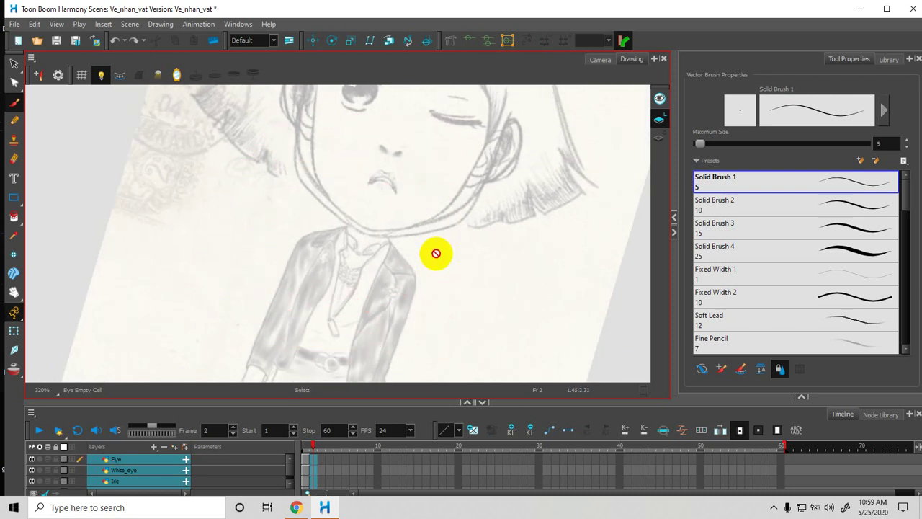
{"action": "key", "text": "period"}
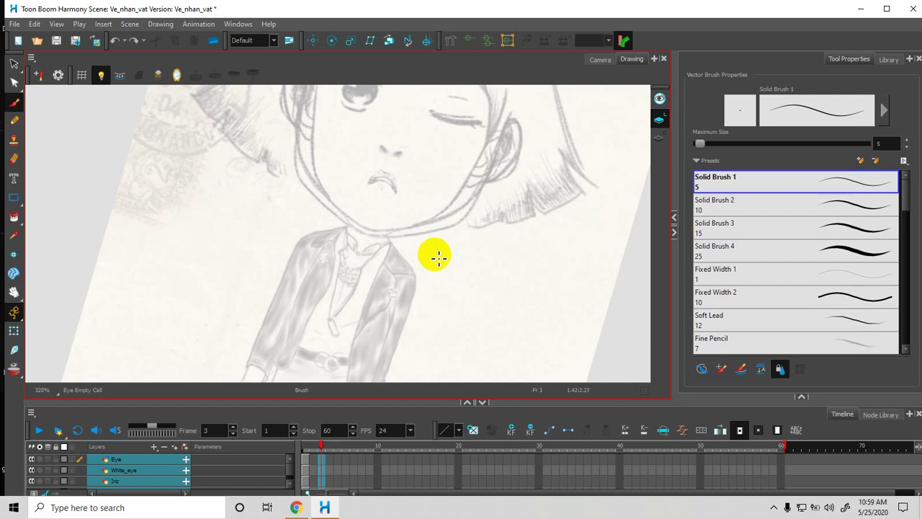
{"action": "key", "text": "shift+x"}
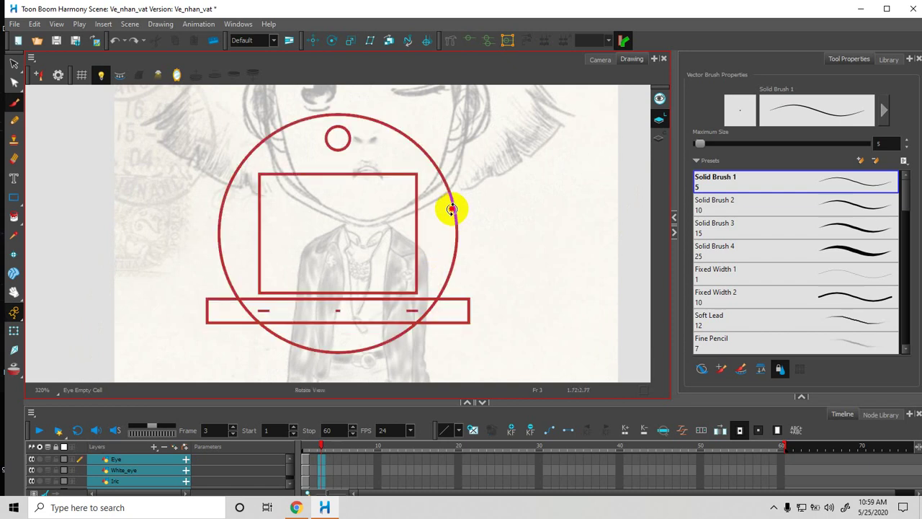
{"action": "left_click_drag", "start_coordinate": [449, 206], "coordinate": [461, 303]}
{"action": "key", "text": "shift+x"}
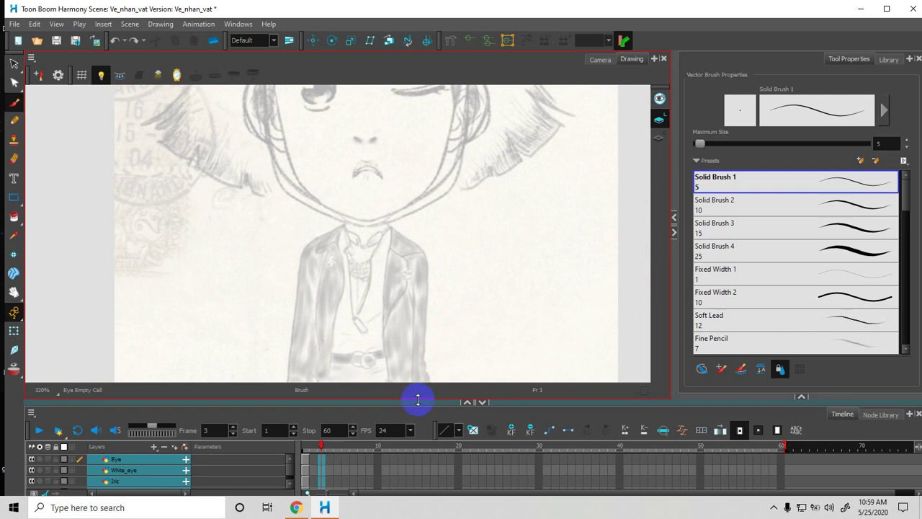
Step: Enlarge the Drawing view further over the timeline and centre the character's face in it
{"action": "left_click_drag", "start_coordinate": [418, 399], "coordinate": [419, 435]}
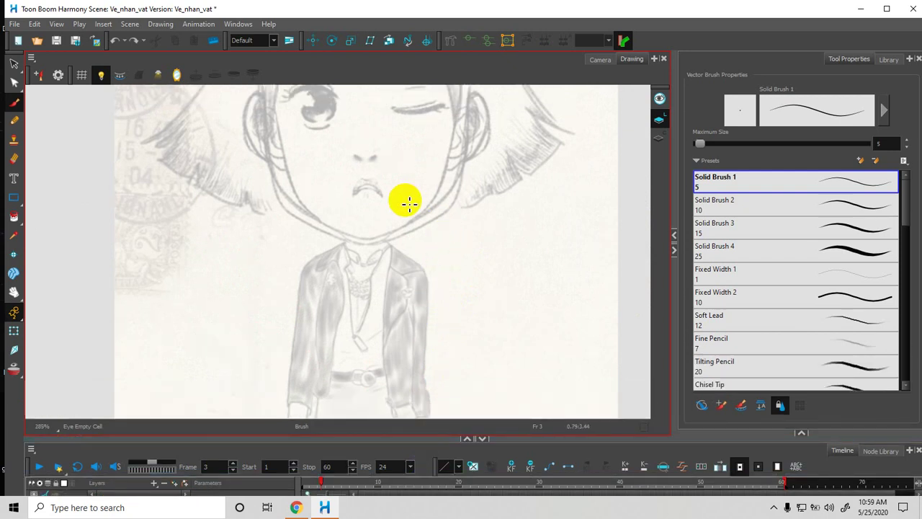
{"action": "mouse_move", "coordinate": [405, 192]}
{"action": "left_mouse_down"}
{"action": "mouse_move", "coordinate": [410, 293]}
{"action": "mouse_move", "coordinate": [408, 168]}
{"action": "left_mouse_up"}
{"action": "left_click_drag", "start_coordinate": [408, 251], "coordinate": [428, 160]}
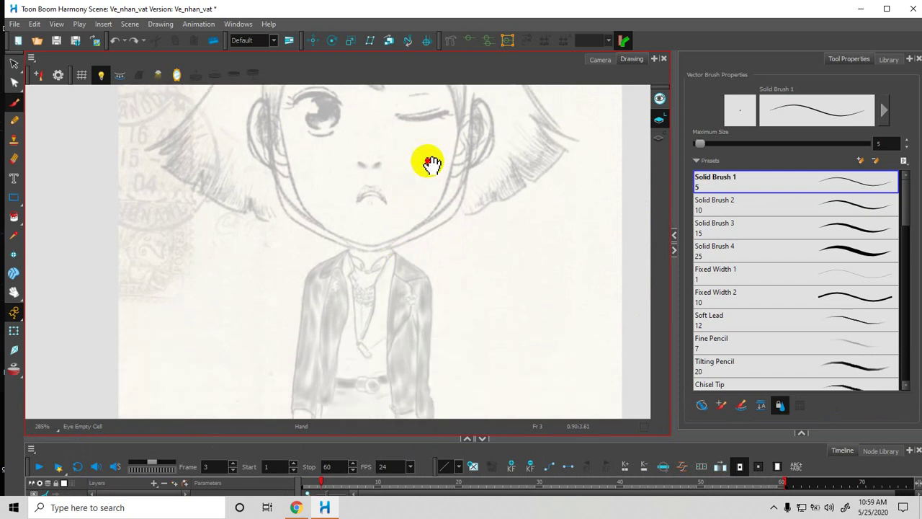
{"action": "mouse_move", "coordinate": [404, 234]}
{"action": "left_mouse_down"}
{"action": "mouse_move", "coordinate": [376, 261]}
{"action": "mouse_move", "coordinate": [399, 286]}
{"action": "mouse_move", "coordinate": [369, 290]}
{"action": "left_mouse_up"}
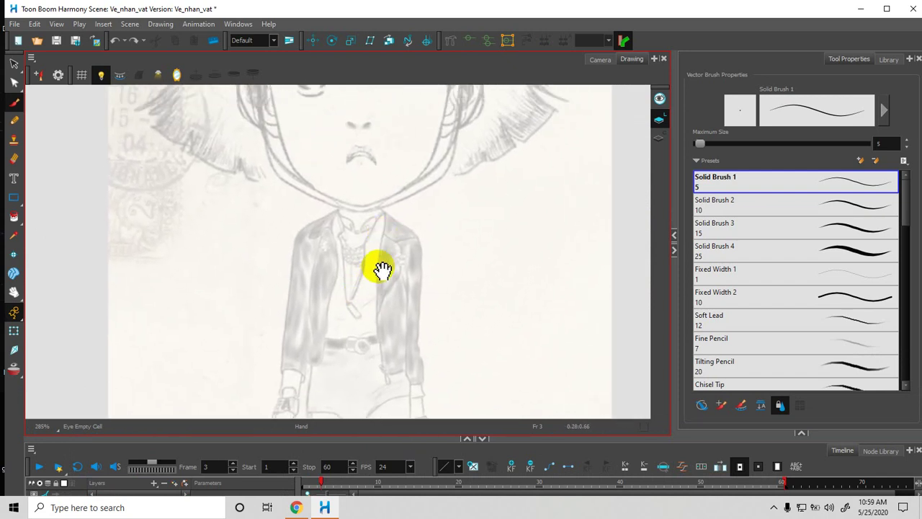
{"action": "mouse_move", "coordinate": [341, 276]}
{"action": "left_mouse_down"}
{"action": "mouse_move", "coordinate": [372, 281]}
{"action": "mouse_move", "coordinate": [378, 328]}
{"action": "left_mouse_up"}
{"action": "left_click_drag", "start_coordinate": [403, 198], "coordinate": [393, 275]}
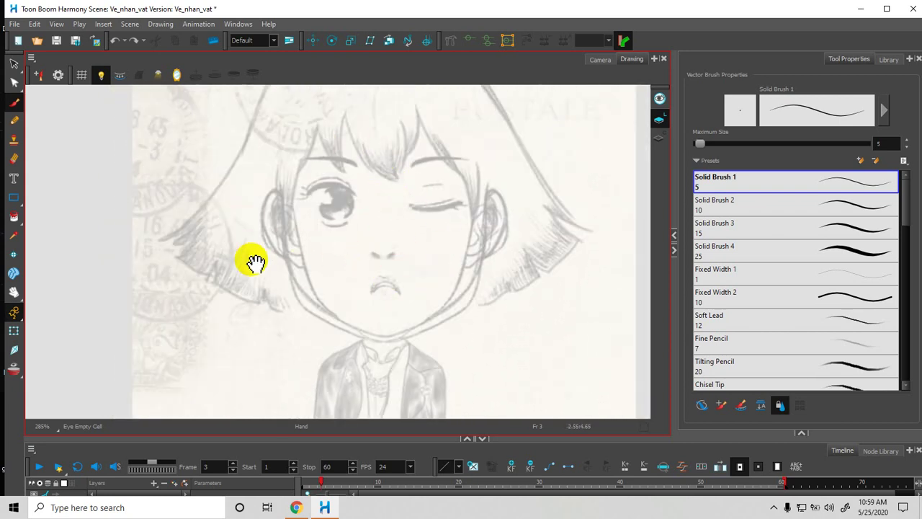
{"action": "left_click_drag", "start_coordinate": [298, 274], "coordinate": [301, 247]}
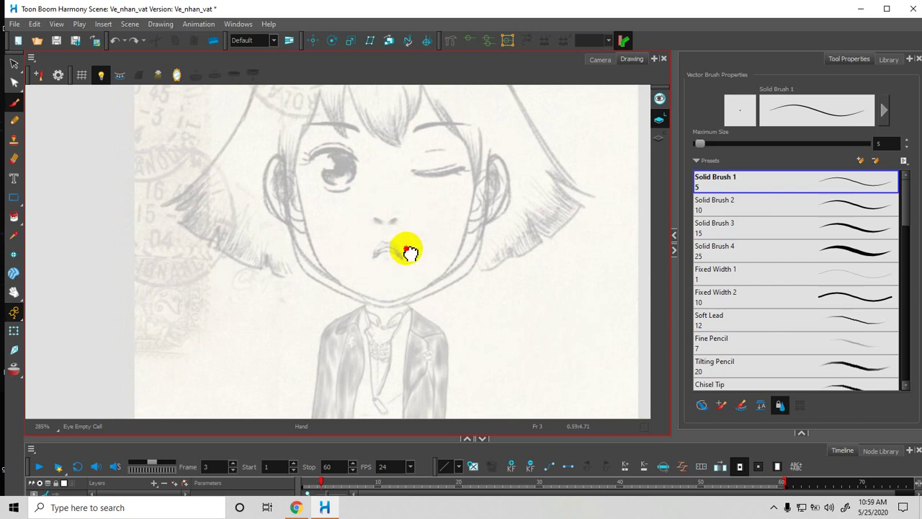
{"action": "left_click_drag", "start_coordinate": [420, 221], "coordinate": [407, 273]}
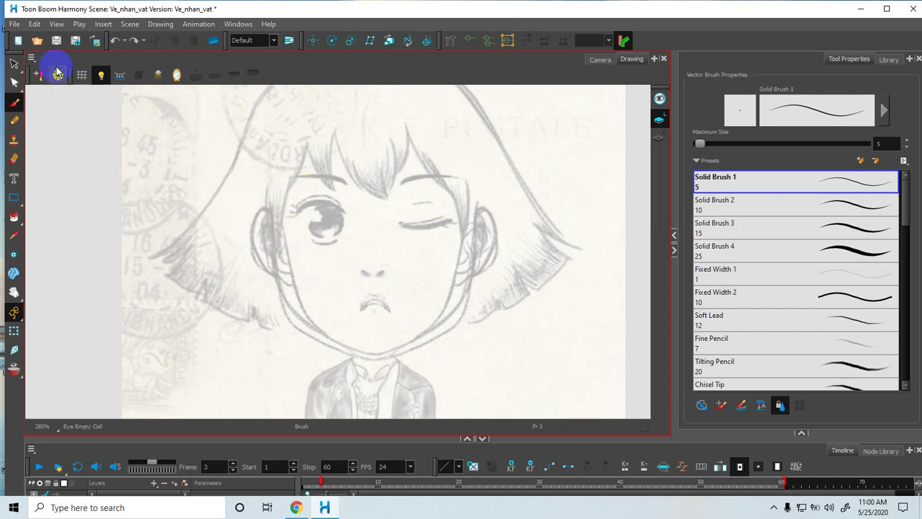
Step: Show the grid in the Drawing view and frame the character's whole head at 200% zoom
{"action": "left_click", "coordinate": [82, 76]}
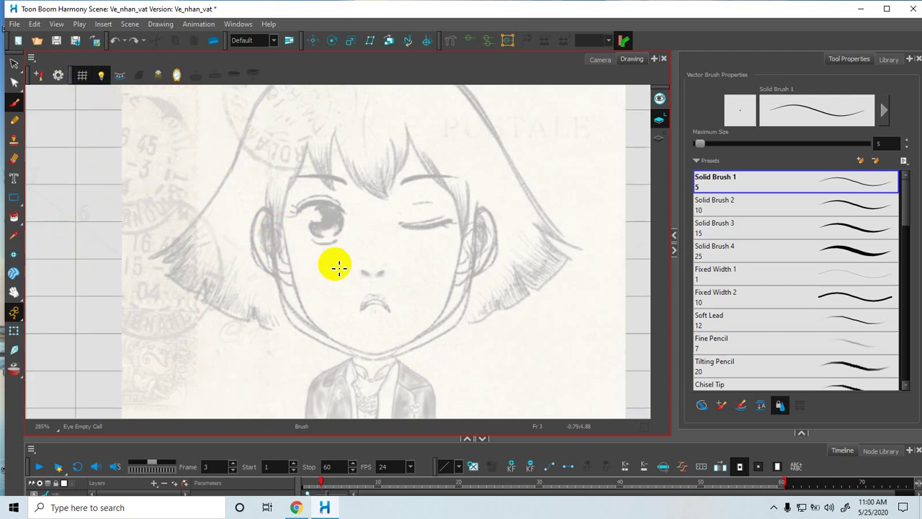
{"action": "scroll", "coordinate": [338, 267], "scroll_direction": "down", "scroll_amount": 3}
{"action": "scroll", "coordinate": [336, 263], "scroll_direction": "up", "scroll_amount": 3}
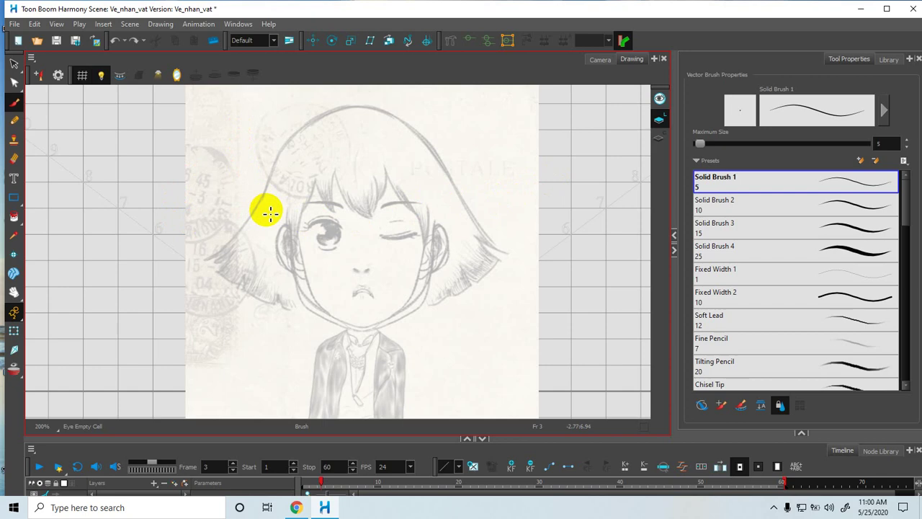
{"action": "mouse_move", "coordinate": [379, 166]}
{"action": "left_mouse_down"}
{"action": "mouse_move", "coordinate": [414, 238]}
{"action": "mouse_move", "coordinate": [322, 123]}
{"action": "mouse_move", "coordinate": [233, 152]}
{"action": "mouse_move", "coordinate": [418, 159]}
{"action": "mouse_move", "coordinate": [461, 290]}
{"action": "mouse_move", "coordinate": [363, 180]}
{"action": "mouse_move", "coordinate": [256, 218]}
{"action": "mouse_move", "coordinate": [339, 179]}
{"action": "mouse_move", "coordinate": [437, 281]}
{"action": "mouse_move", "coordinate": [377, 214]}
{"action": "mouse_move", "coordinate": [274, 222]}
{"action": "mouse_move", "coordinate": [411, 190]}
{"action": "mouse_move", "coordinate": [447, 241]}
{"action": "mouse_move", "coordinate": [358, 175]}
{"action": "mouse_move", "coordinate": [327, 170]}
{"action": "mouse_move", "coordinate": [426, 240]}
{"action": "mouse_move", "coordinate": [387, 190]}
{"action": "mouse_move", "coordinate": [352, 192]}
{"action": "mouse_move", "coordinate": [435, 226]}
{"action": "mouse_move", "coordinate": [389, 171]}
{"action": "mouse_move", "coordinate": [442, 197]}
{"action": "mouse_move", "coordinate": [324, 154]}
{"action": "mouse_move", "coordinate": [435, 192]}
{"action": "mouse_move", "coordinate": [351, 168]}
{"action": "mouse_move", "coordinate": [435, 192]}
{"action": "mouse_move", "coordinate": [360, 159]}
{"action": "mouse_move", "coordinate": [381, 175]}
{"action": "left_mouse_up"}
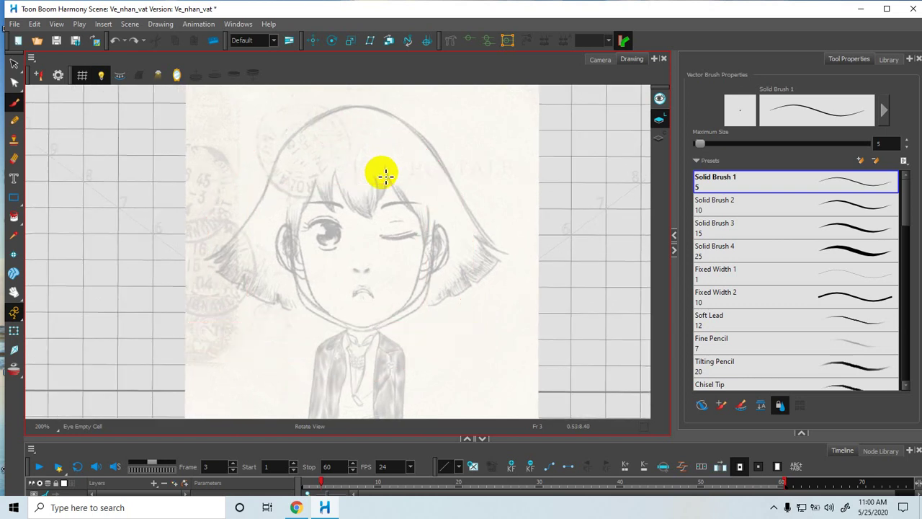
Step: Switch to the Line tool with the Fixed Thickness 1 preset at size 2 and turn on Snap to Contour
{"action": "left_click", "coordinate": [835, 64]}
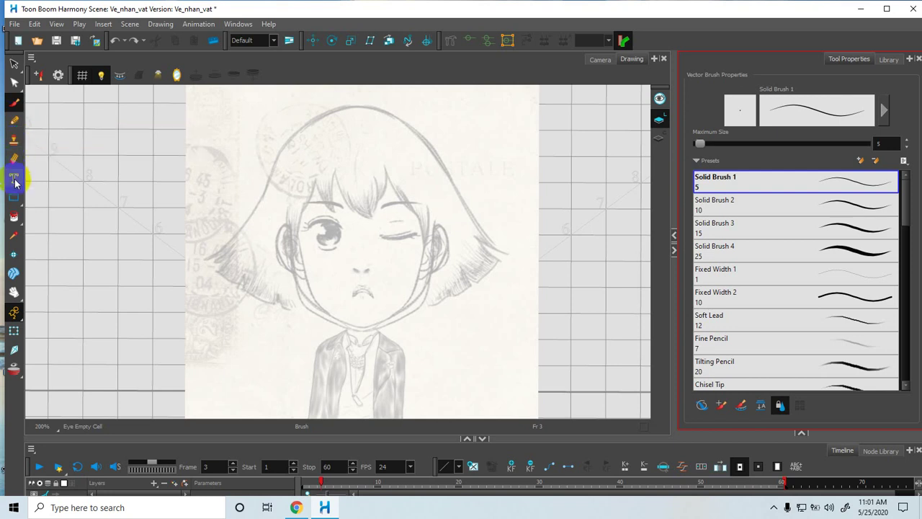
{"action": "left_click_drag", "start_coordinate": [15, 202], "coordinate": [45, 222]}
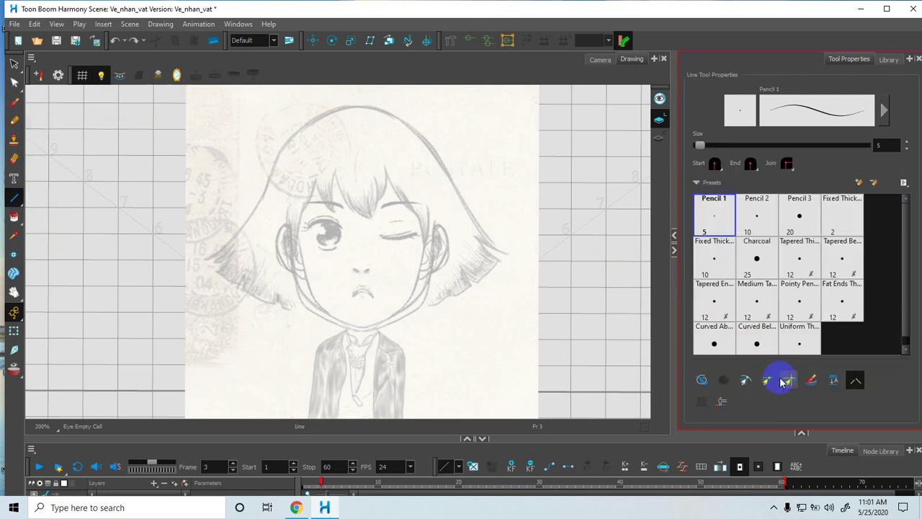
{"action": "left_click", "coordinate": [840, 213]}
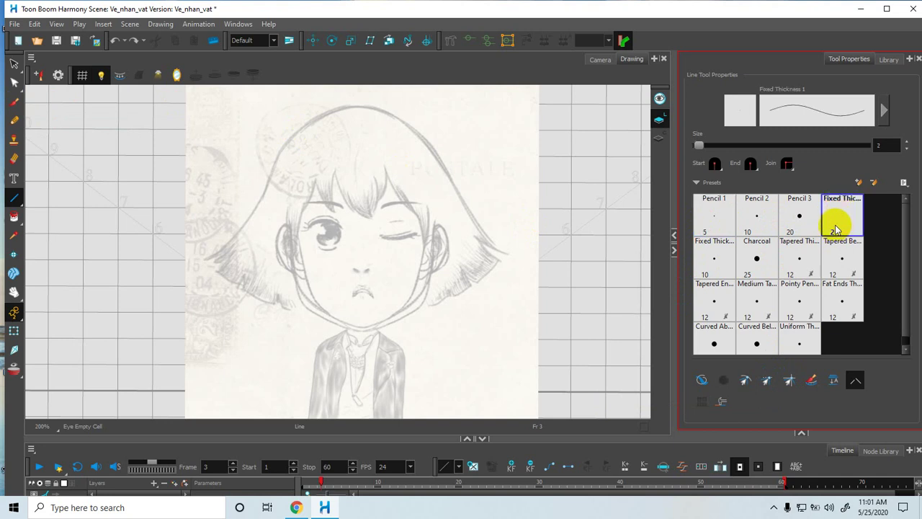
{"action": "left_click", "coordinate": [745, 383]}
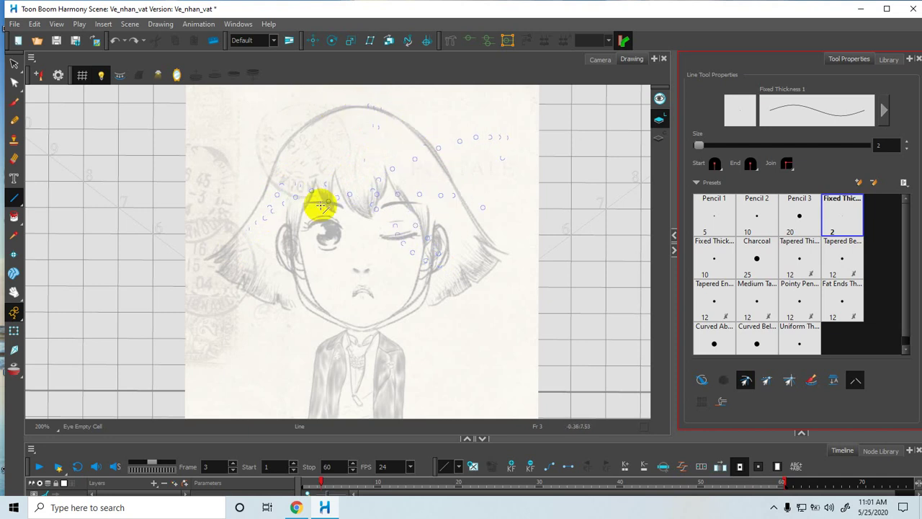
{"action": "left_click", "coordinate": [708, 165]}
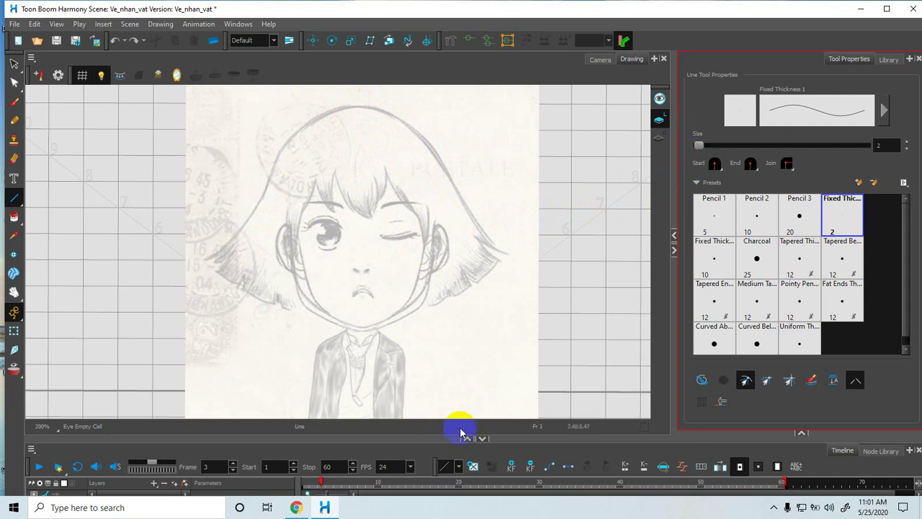
Step: Enlarge the timeline to select the Hair_font drawing at frame 1, shrink it again, and confirm line size 2
{"action": "left_click", "coordinate": [430, 440]}
{"action": "left_click_drag", "start_coordinate": [430, 439], "coordinate": [432, 281]}
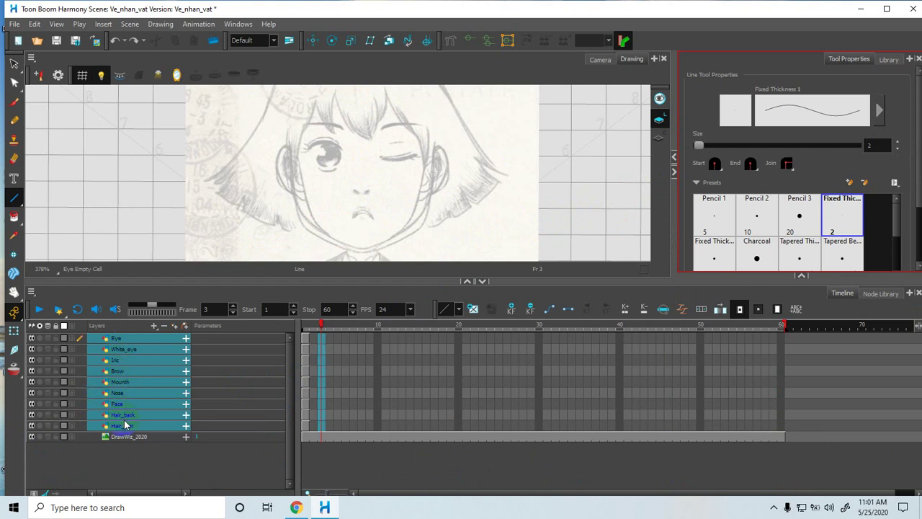
{"action": "left_click", "coordinate": [277, 433]}
{"action": "left_click", "coordinate": [305, 425]}
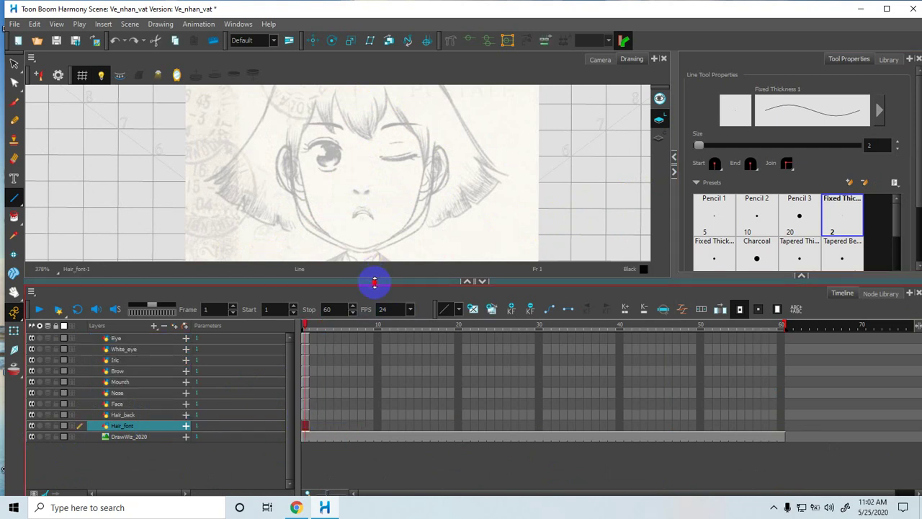
{"action": "left_click_drag", "start_coordinate": [374, 283], "coordinate": [370, 399]}
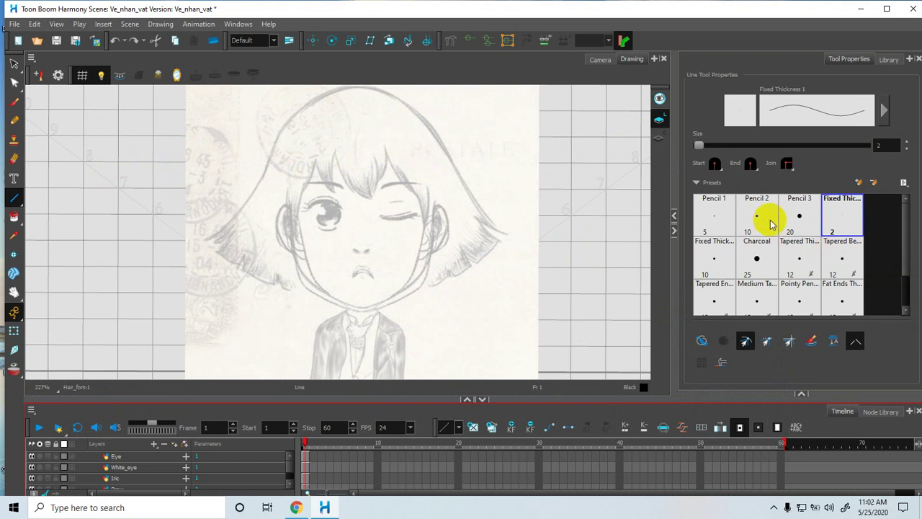
{"action": "double_click", "coordinate": [880, 144]}
{"action": "key", "text": "Return"}
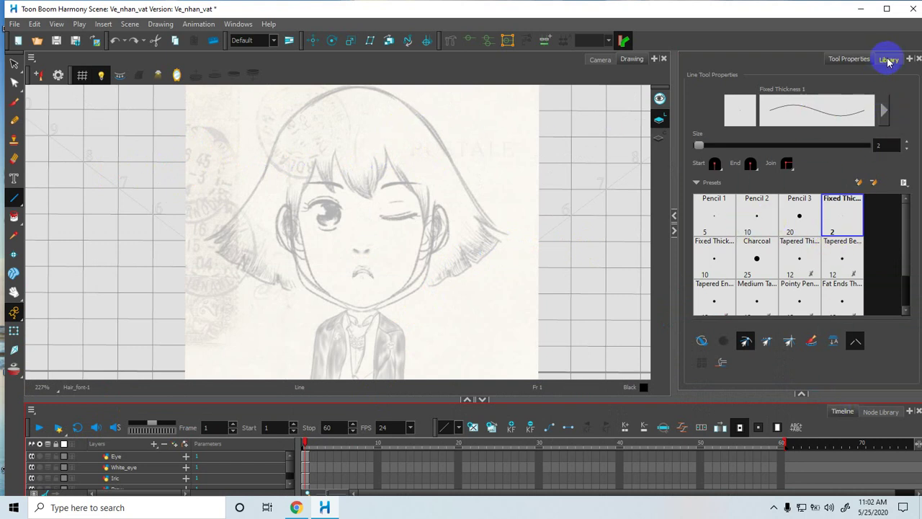
Step: Close the Library view and add a Colour view to the workspace
{"action": "left_click", "coordinate": [891, 61]}
{"action": "right_click", "coordinate": [889, 58]}
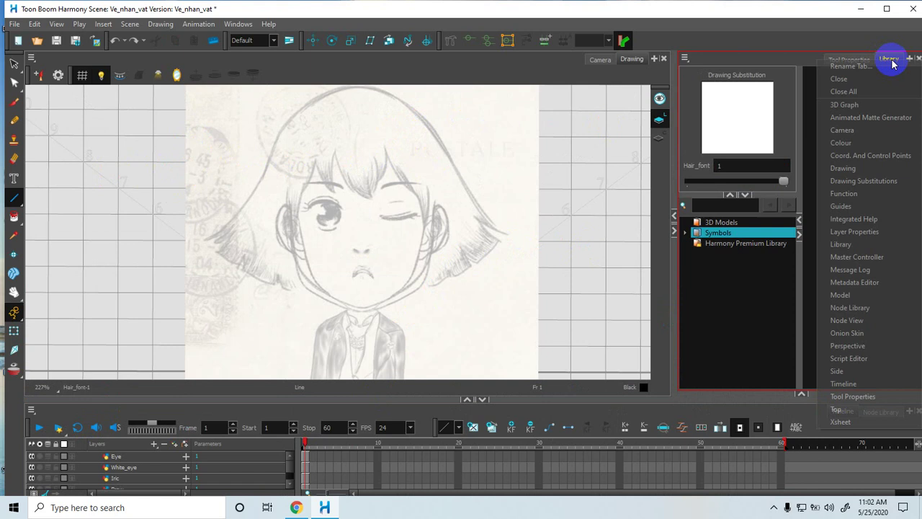
{"action": "left_click", "coordinate": [855, 80]}
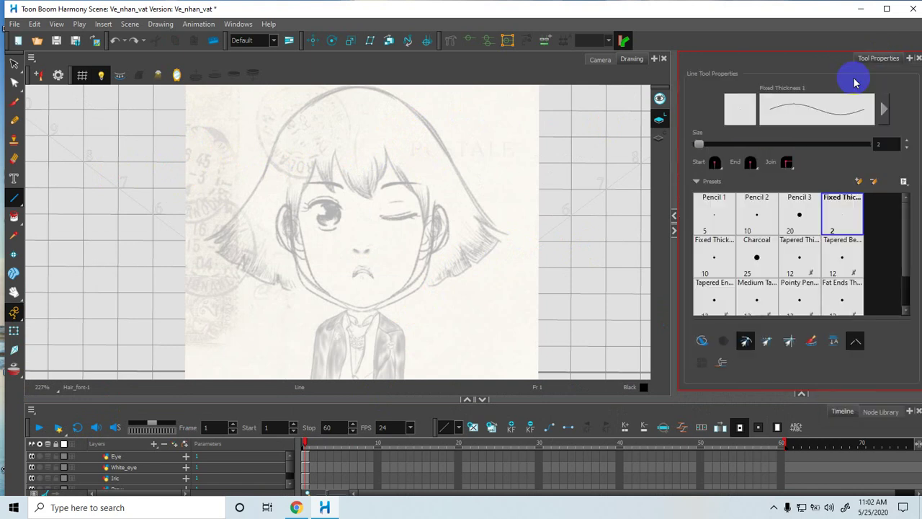
{"action": "left_click", "coordinate": [911, 60]}
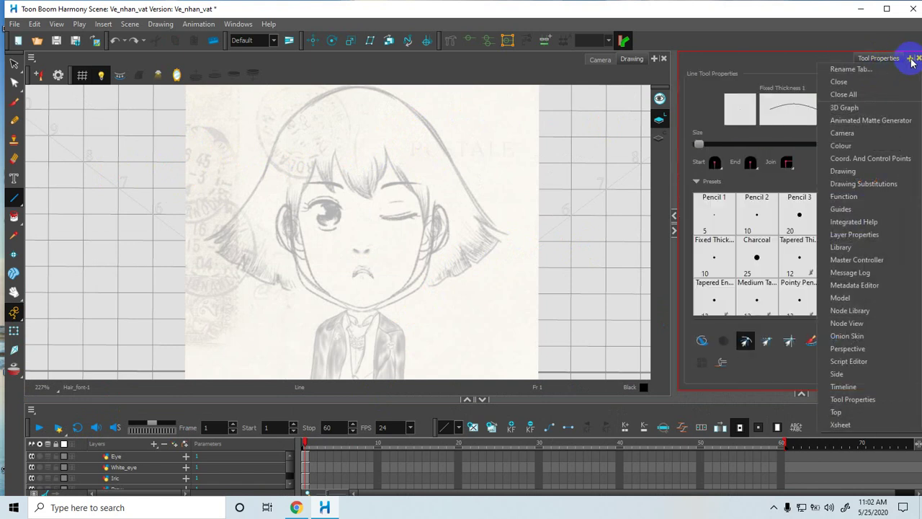
{"action": "left_click", "coordinate": [841, 147]}
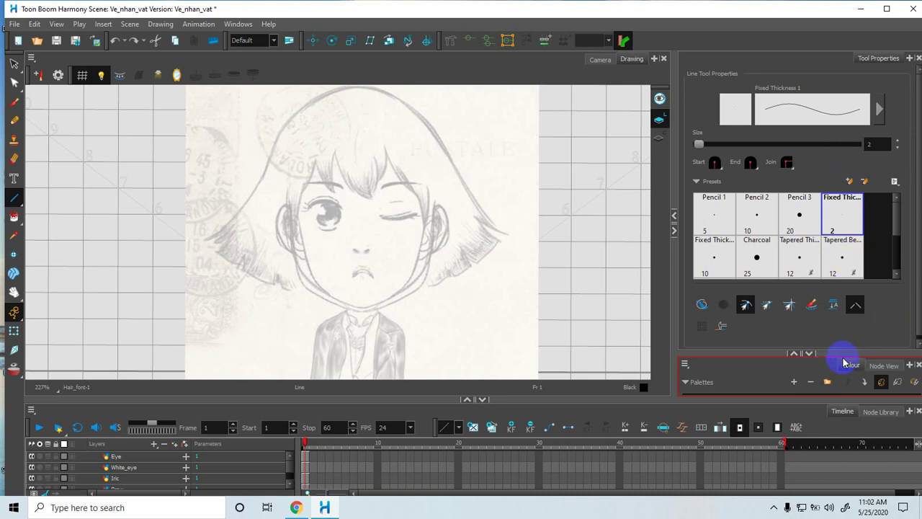
Step: Enlarge the Colour view over the Tool Properties view so the full colour list of the Ve_nhan_vat palette fits
{"action": "left_click_drag", "start_coordinate": [844, 353], "coordinate": [840, 254]}
{"action": "left_click", "coordinate": [813, 312]}
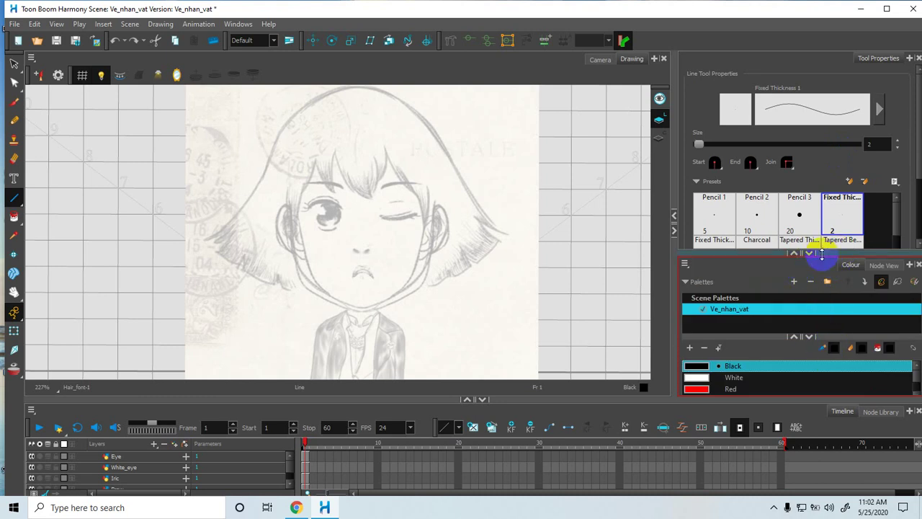
{"action": "left_click", "coordinate": [795, 254]}
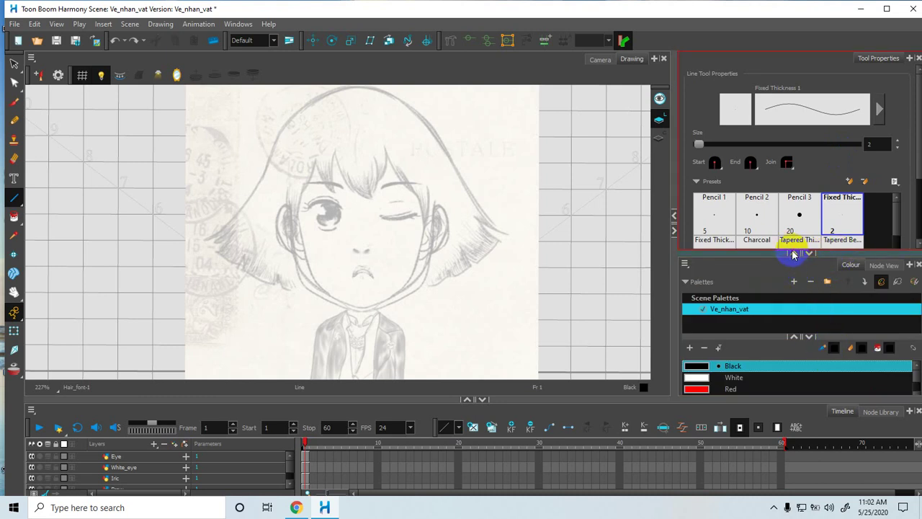
{"action": "left_click_drag", "start_coordinate": [829, 252], "coordinate": [820, 101]}
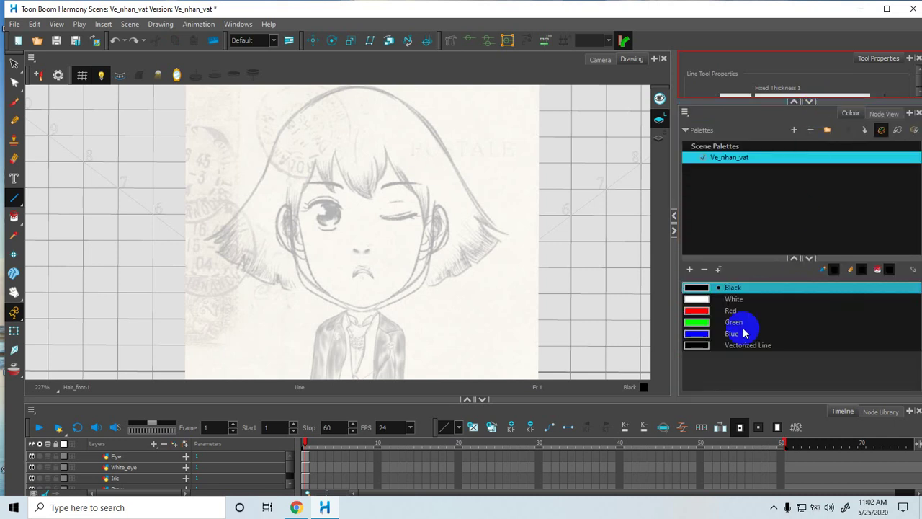
Step: Add a new colour to the Ve_nhan_vat palette and give it a solid yellow using the multiple-wheel colour picker
{"action": "left_click", "coordinate": [689, 268]}
{"action": "double_click", "coordinate": [697, 356]}
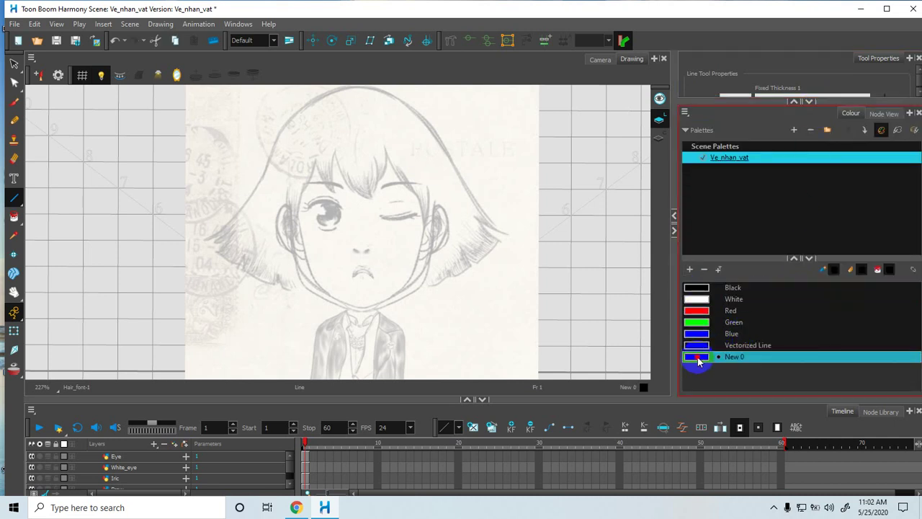
{"action": "left_click", "coordinate": [458, 167]}
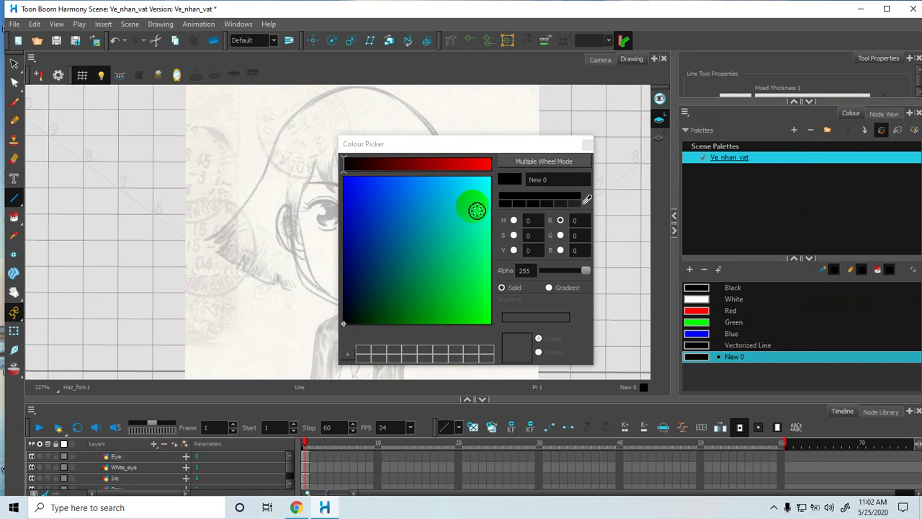
{"action": "left_click", "coordinate": [542, 162]}
{"action": "left_click_drag", "start_coordinate": [549, 148], "coordinate": [469, 59]}
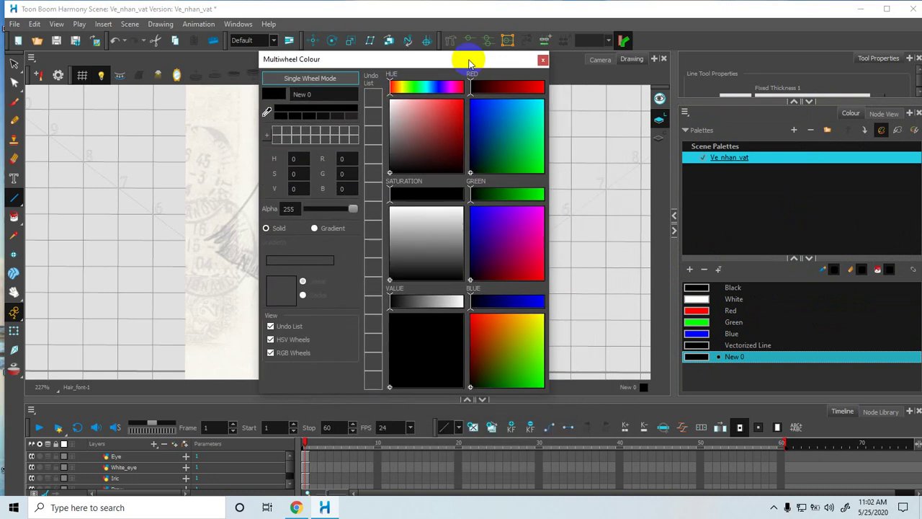
{"action": "left_click", "coordinate": [533, 329]}
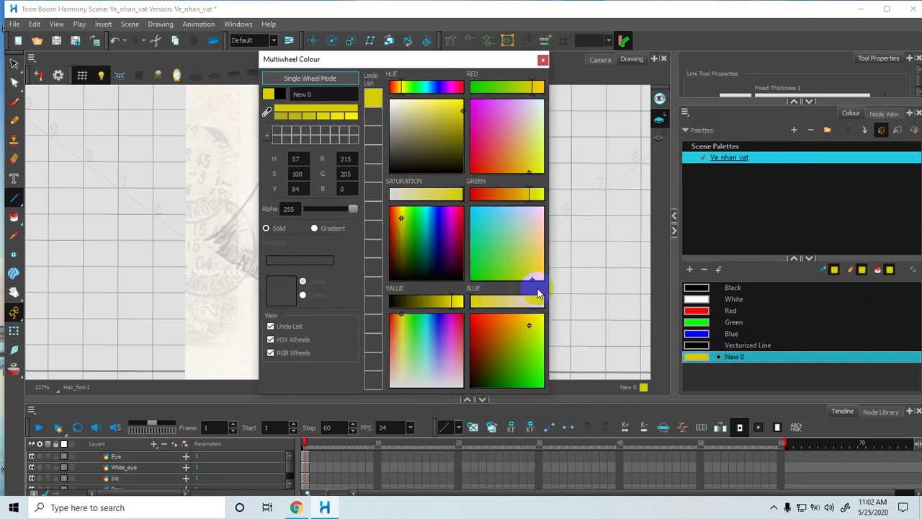
{"action": "left_click", "coordinate": [537, 327]}
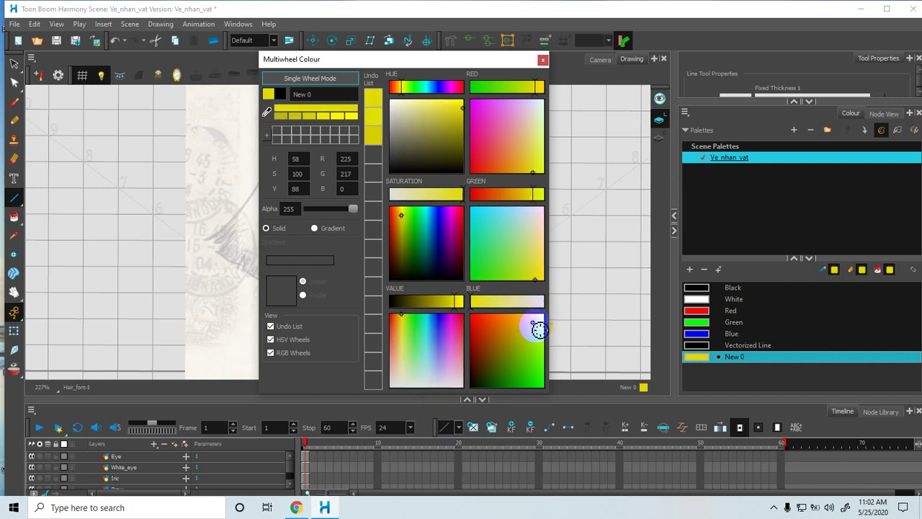
Step: Make the new colour a linear gradient from yellow to pale sand (R 231, G 211, B 151) and close the colour picker
{"action": "left_click", "coordinate": [314, 228]}
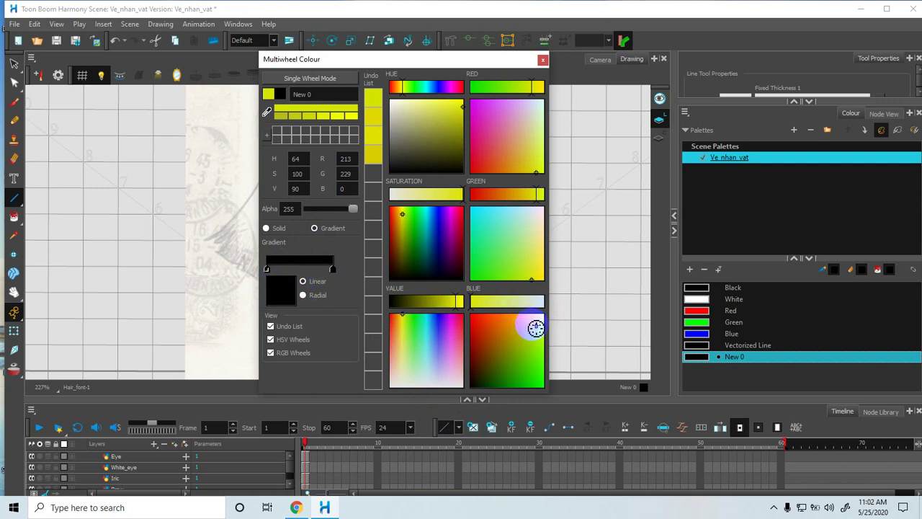
{"action": "left_click", "coordinate": [533, 324]}
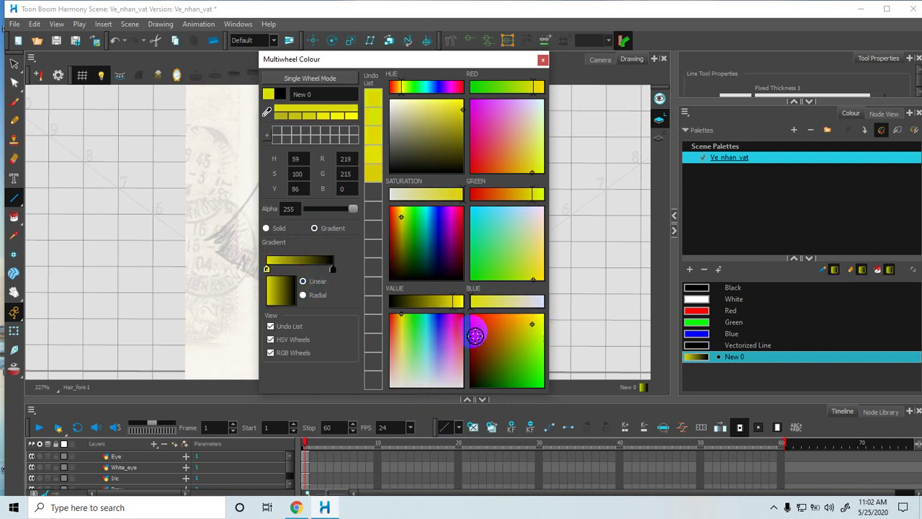
{"action": "left_click", "coordinate": [333, 270]}
{"action": "left_click", "coordinate": [505, 323]}
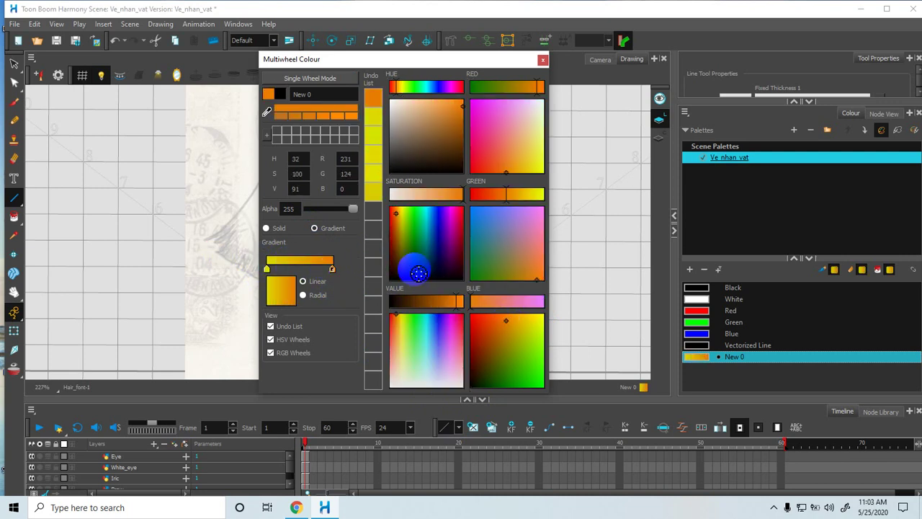
{"action": "left_click", "coordinate": [530, 126]}
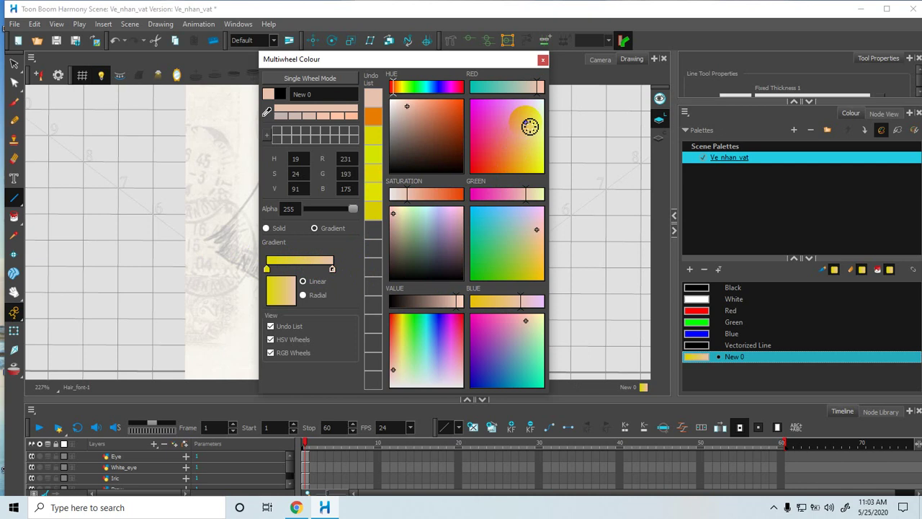
{"action": "left_click", "coordinate": [534, 134]}
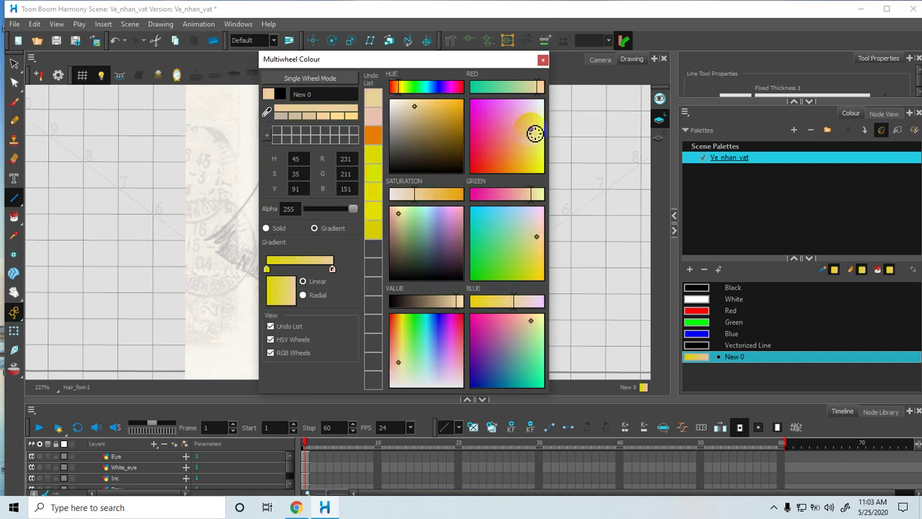
{"action": "left_click", "coordinate": [543, 59]}
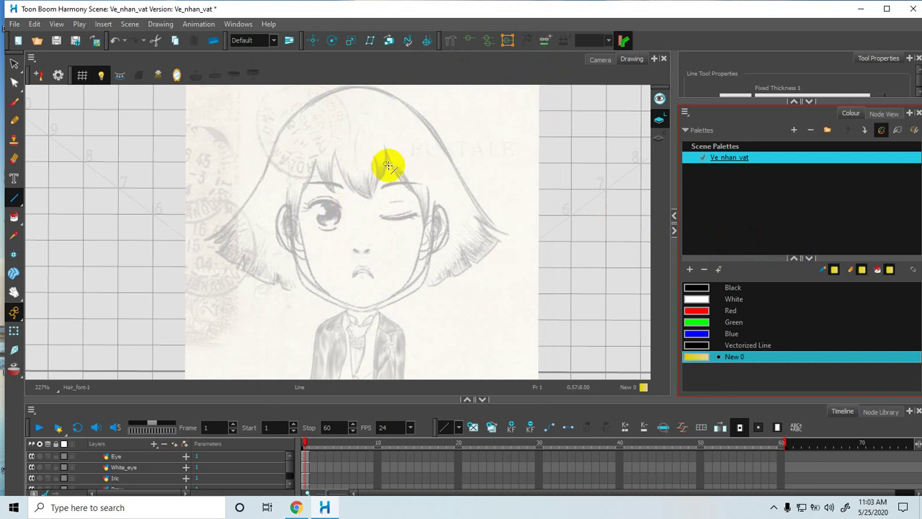
Step: Zoom in to 500% and trace the left arc of the hair's outline up to the crown with a curved line
{"action": "key", "text": "space"}
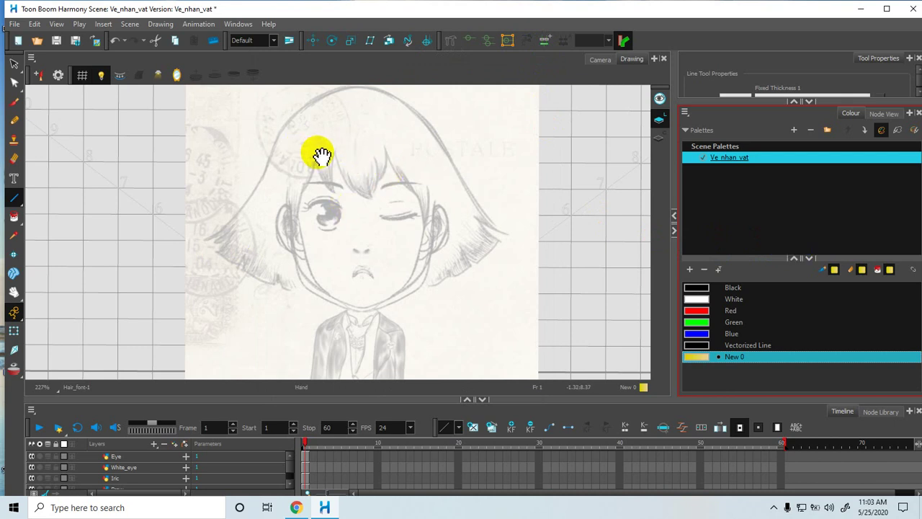
{"action": "mouse_move", "coordinate": [322, 156]}
{"action": "left_mouse_down"}
{"action": "mouse_move", "coordinate": [344, 166]}
{"action": "mouse_move", "coordinate": [333, 178]}
{"action": "mouse_move", "coordinate": [338, 201]}
{"action": "left_mouse_up"}
{"action": "scroll", "coordinate": [340, 182], "scroll_direction": "up", "scroll_amount": 4}
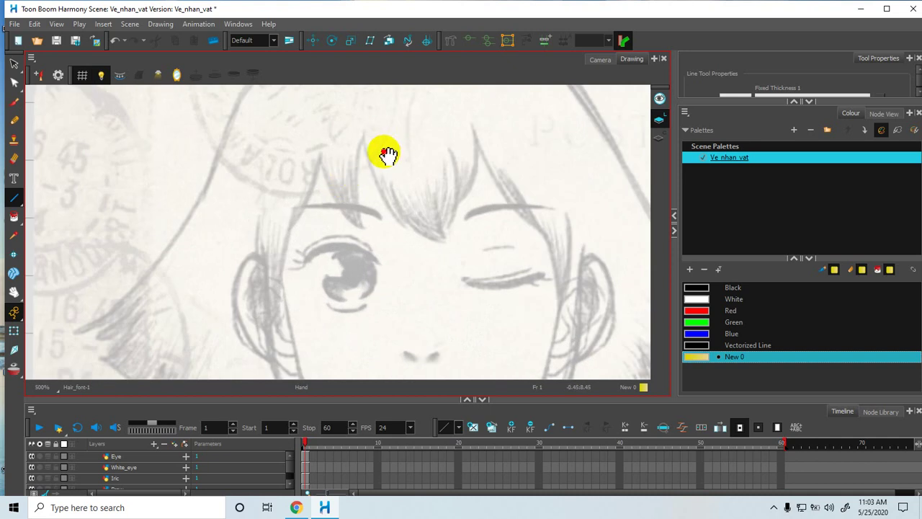
{"action": "mouse_move", "coordinate": [384, 152]}
{"action": "left_mouse_down"}
{"action": "mouse_move", "coordinate": [361, 208]}
{"action": "mouse_move", "coordinate": [295, 212]}
{"action": "left_mouse_up"}
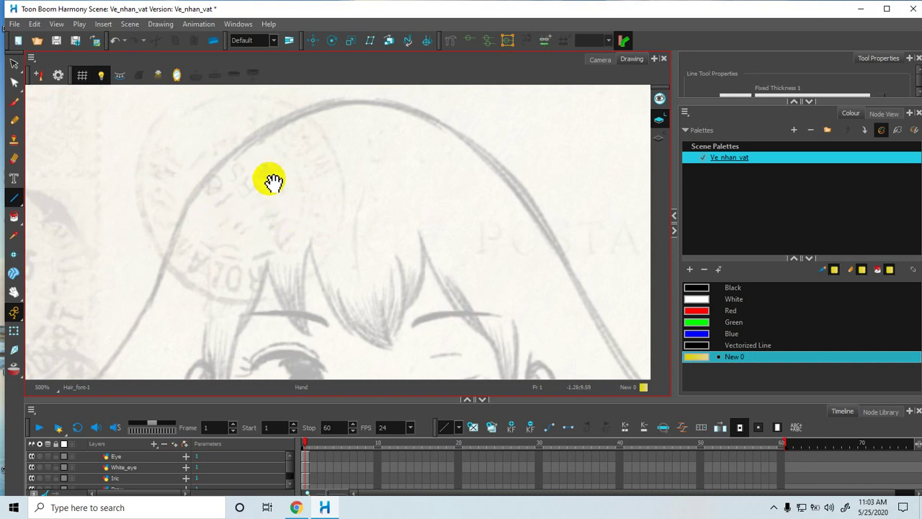
{"action": "mouse_move", "coordinate": [261, 185]}
{"action": "left_mouse_down"}
{"action": "mouse_move", "coordinate": [180, 199]}
{"action": "mouse_move", "coordinate": [345, 119]}
{"action": "left_mouse_up"}
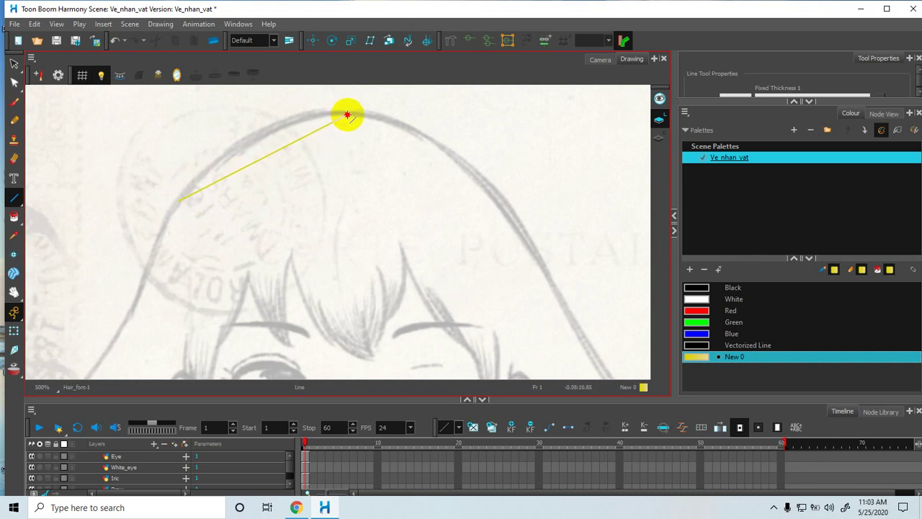
{"action": "left_click_drag", "start_coordinate": [347, 116], "coordinate": [258, 110]}
Step: Continue the hair outline from the crown down the right side of the head to about brow height
{"action": "key", "text": "space"}
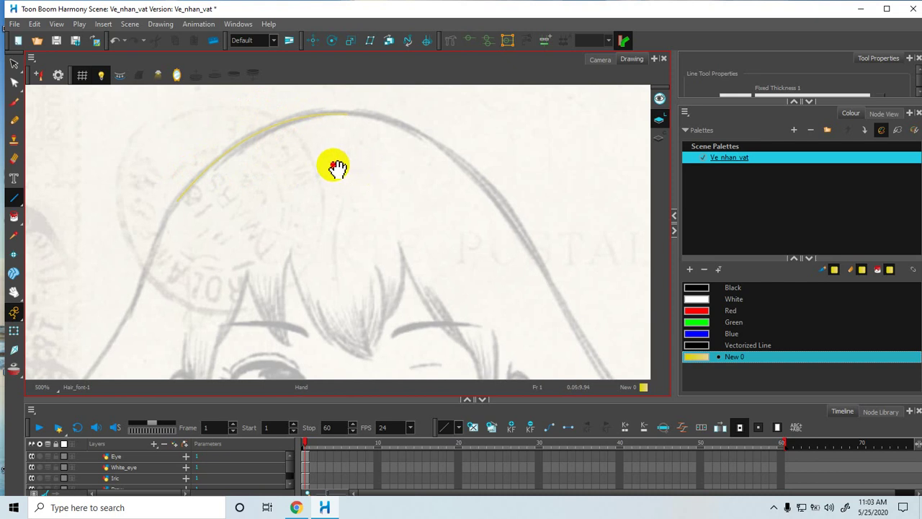
{"action": "left_click_drag", "start_coordinate": [339, 161], "coordinate": [306, 155]}
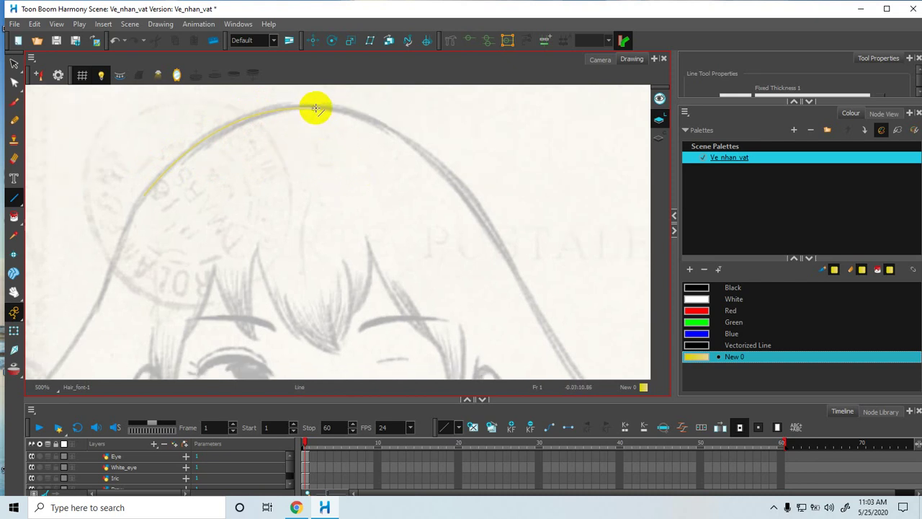
{"action": "mouse_move", "coordinate": [315, 108]}
{"action": "left_mouse_down"}
{"action": "mouse_move", "coordinate": [411, 130]}
{"action": "mouse_move", "coordinate": [464, 195]}
{"action": "mouse_move", "coordinate": [432, 138]}
{"action": "mouse_move", "coordinate": [399, 110]}
{"action": "left_mouse_up"}
{"action": "key", "text": "space"}
{"action": "mouse_move", "coordinate": [450, 220]}
{"action": "left_mouse_down"}
{"action": "mouse_move", "coordinate": [405, 168]}
{"action": "mouse_move", "coordinate": [454, 191]}
{"action": "mouse_move", "coordinate": [512, 293]}
{"action": "mouse_move", "coordinate": [488, 288]}
{"action": "mouse_move", "coordinate": [416, 226]}
{"action": "left_mouse_up"}
{"action": "key", "text": "space"}
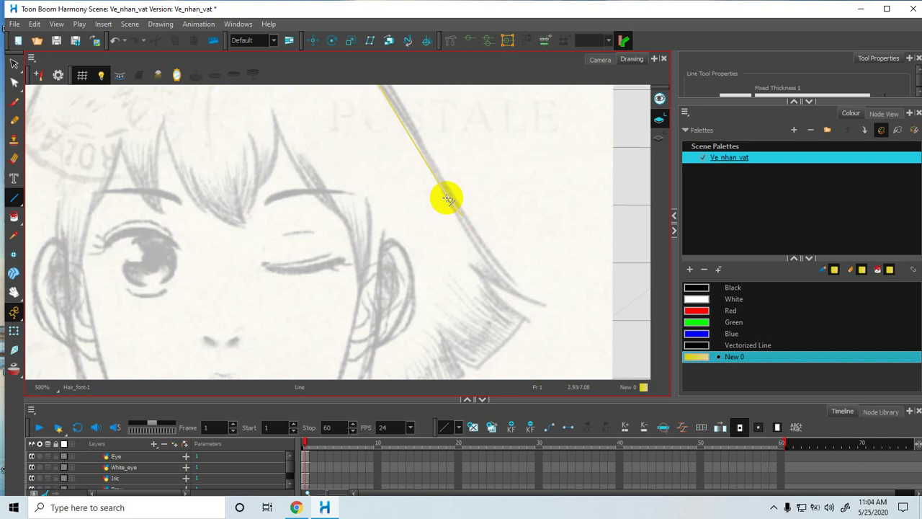
Step: Draw the jagged lower edge of the hair at the right and outline the pointed side lock in front of the right ear
{"action": "mouse_move", "coordinate": [447, 198]}
{"action": "left_mouse_down"}
{"action": "mouse_move", "coordinate": [461, 266]}
{"action": "mouse_move", "coordinate": [438, 274]}
{"action": "mouse_move", "coordinate": [419, 249]}
{"action": "left_mouse_up"}
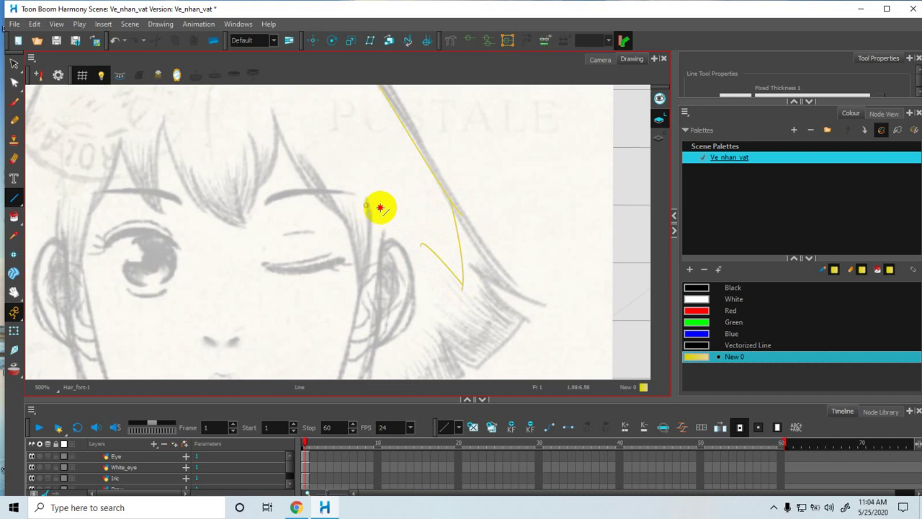
{"action": "mouse_move", "coordinate": [367, 207]}
{"action": "left_mouse_down"}
{"action": "mouse_move", "coordinate": [422, 242]}
{"action": "mouse_move", "coordinate": [413, 212]}
{"action": "mouse_move", "coordinate": [371, 222]}
{"action": "mouse_move", "coordinate": [385, 269]}
{"action": "mouse_move", "coordinate": [352, 327]}
{"action": "mouse_move", "coordinate": [401, 288]}
{"action": "left_mouse_up"}
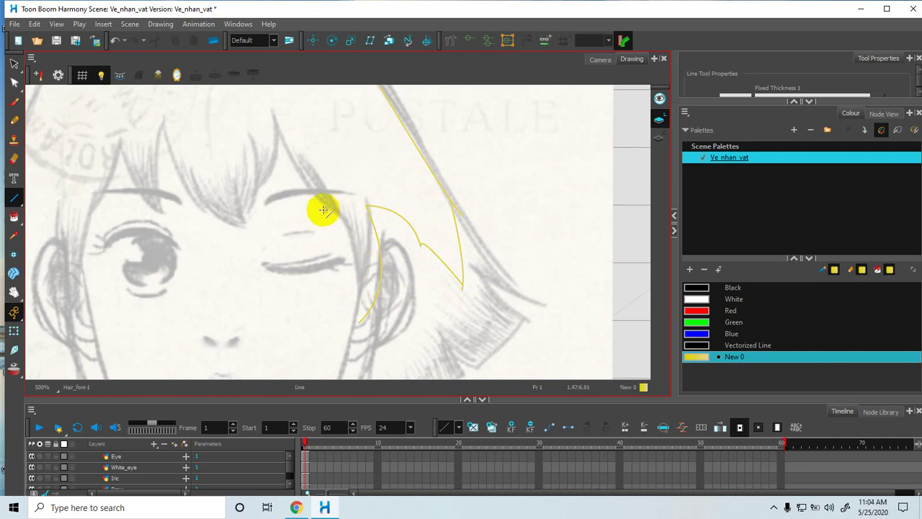
{"action": "mouse_move", "coordinate": [324, 208]}
{"action": "left_mouse_down"}
{"action": "mouse_move", "coordinate": [360, 242]}
{"action": "mouse_move", "coordinate": [366, 294]}
{"action": "mouse_move", "coordinate": [353, 323]}
{"action": "mouse_move", "coordinate": [375, 267]}
{"action": "left_mouse_up"}
Step: Trace the inner edge of the right fringe and the pointed central lock of the bangs over the forehead
{"action": "key", "text": "space"}
{"action": "left_click_drag", "start_coordinate": [311, 196], "coordinate": [420, 227]}
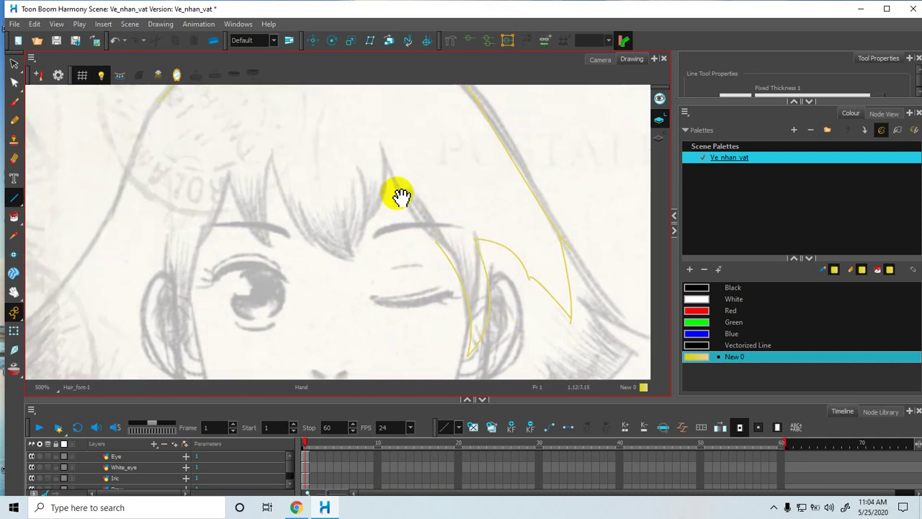
{"action": "mouse_move", "coordinate": [382, 155]}
{"action": "left_mouse_down"}
{"action": "mouse_move", "coordinate": [414, 220]}
{"action": "mouse_move", "coordinate": [436, 241]}
{"action": "mouse_move", "coordinate": [424, 233]}
{"action": "left_mouse_up"}
{"action": "mouse_move", "coordinate": [387, 180]}
{"action": "left_mouse_down"}
{"action": "mouse_move", "coordinate": [411, 169]}
{"action": "mouse_move", "coordinate": [402, 211]}
{"action": "mouse_move", "coordinate": [412, 222]}
{"action": "mouse_move", "coordinate": [434, 212]}
{"action": "mouse_move", "coordinate": [409, 222]}
{"action": "mouse_move", "coordinate": [391, 262]}
{"action": "mouse_move", "coordinate": [393, 249]}
{"action": "mouse_move", "coordinate": [386, 254]}
{"action": "left_mouse_up"}
{"action": "mouse_move", "coordinate": [329, 187]}
{"action": "left_mouse_down"}
{"action": "mouse_move", "coordinate": [387, 191]}
{"action": "mouse_move", "coordinate": [411, 243]}
{"action": "mouse_move", "coordinate": [453, 257]}
{"action": "mouse_move", "coordinate": [403, 258]}
{"action": "left_mouse_up"}
{"action": "key", "text": "space"}
{"action": "left_click_drag", "start_coordinate": [374, 206], "coordinate": [403, 228]}
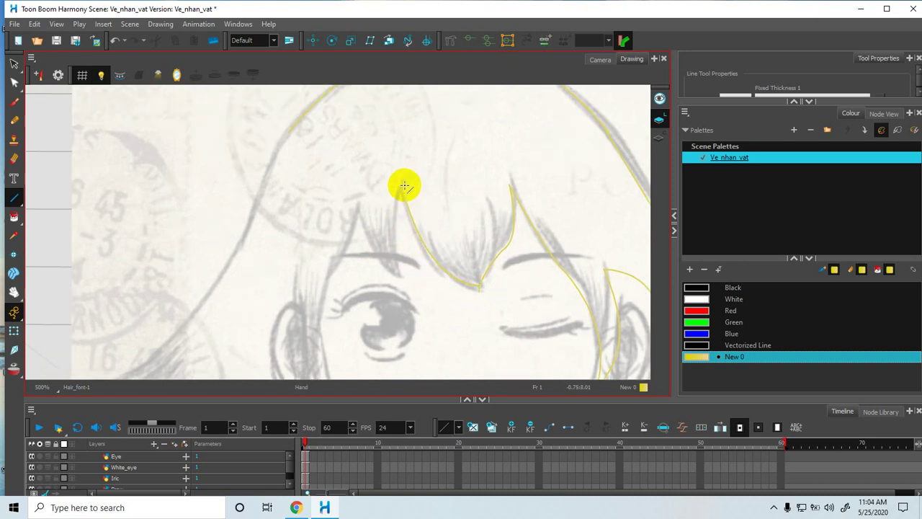
Step: Outline the narrow fringe lock left of centre and the pointed side lock in front of the left ear
{"action": "mouse_move", "coordinate": [402, 183]}
{"action": "left_mouse_down"}
{"action": "mouse_move", "coordinate": [385, 200]}
{"action": "mouse_move", "coordinate": [401, 278]}
{"action": "mouse_move", "coordinate": [388, 270]}
{"action": "left_mouse_up"}
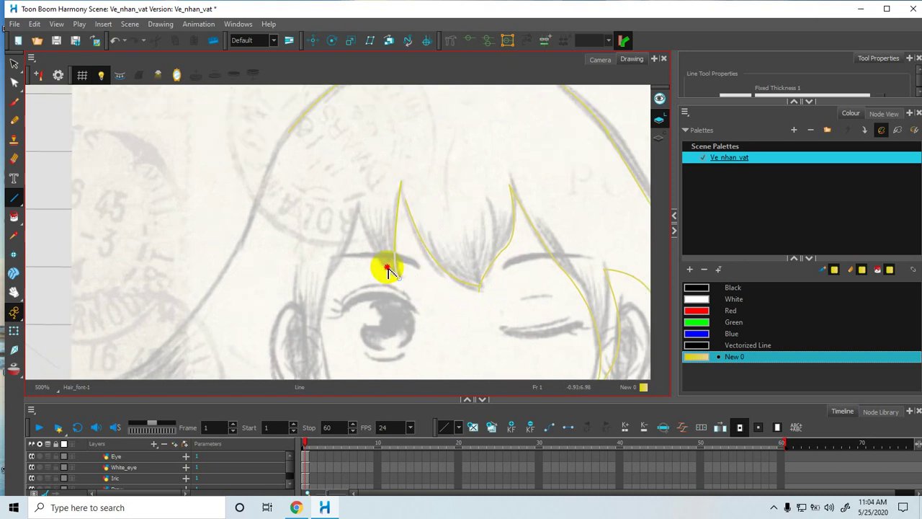
{"action": "left_click_drag", "start_coordinate": [355, 208], "coordinate": [402, 278]}
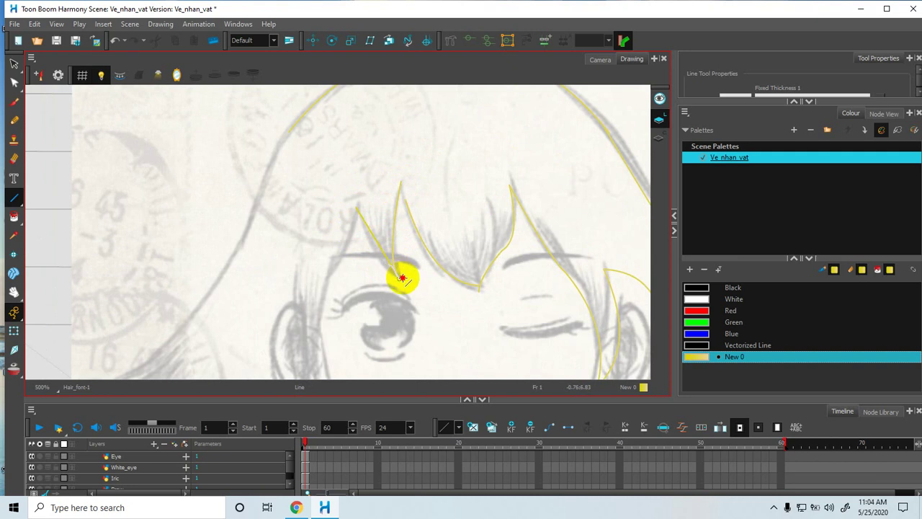
{"action": "key", "text": "space"}
{"action": "mouse_move", "coordinate": [329, 222]}
{"action": "left_mouse_down"}
{"action": "mouse_move", "coordinate": [376, 198]}
{"action": "mouse_move", "coordinate": [356, 271]}
{"action": "mouse_move", "coordinate": [369, 284]}
{"action": "left_mouse_up"}
{"action": "mouse_move", "coordinate": [348, 234]}
{"action": "left_mouse_down"}
{"action": "mouse_move", "coordinate": [344, 325]}
{"action": "mouse_move", "coordinate": [366, 300]}
{"action": "mouse_move", "coordinate": [347, 326]}
{"action": "mouse_move", "coordinate": [356, 319]}
{"action": "left_mouse_up"}
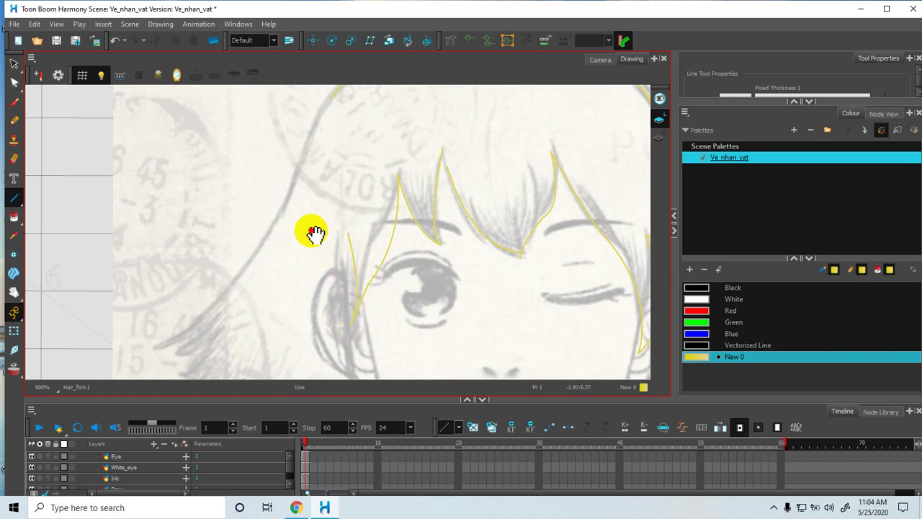
Step: Close the hair shape on the left by joining the side lock's jagged edge to the outer head outline
{"action": "left_click_drag", "start_coordinate": [309, 233], "coordinate": [354, 257]}
{"action": "mouse_move", "coordinate": [383, 188]}
{"action": "left_mouse_down"}
{"action": "mouse_move", "coordinate": [378, 239]}
{"action": "mouse_move", "coordinate": [391, 260]}
{"action": "mouse_move", "coordinate": [374, 235]}
{"action": "left_mouse_up"}
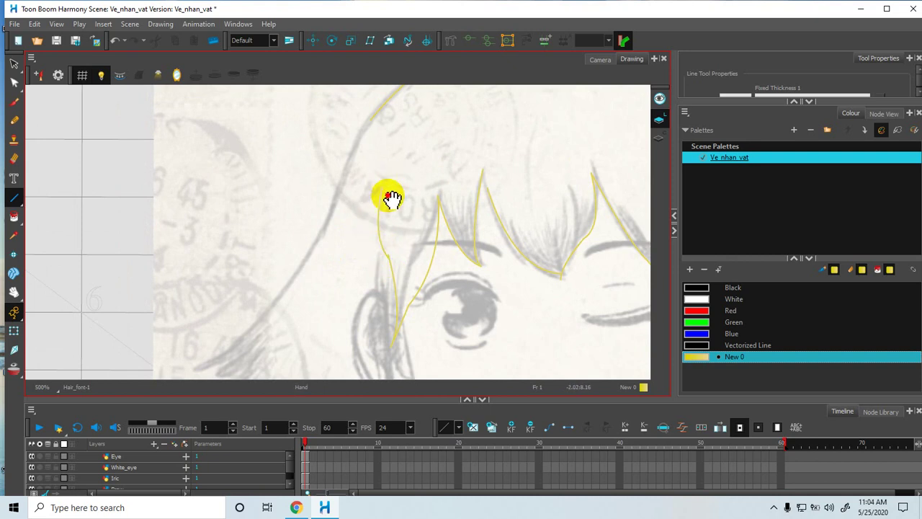
{"action": "left_click_drag", "start_coordinate": [393, 199], "coordinate": [392, 237]}
{"action": "left_click_drag", "start_coordinate": [369, 155], "coordinate": [383, 216]}
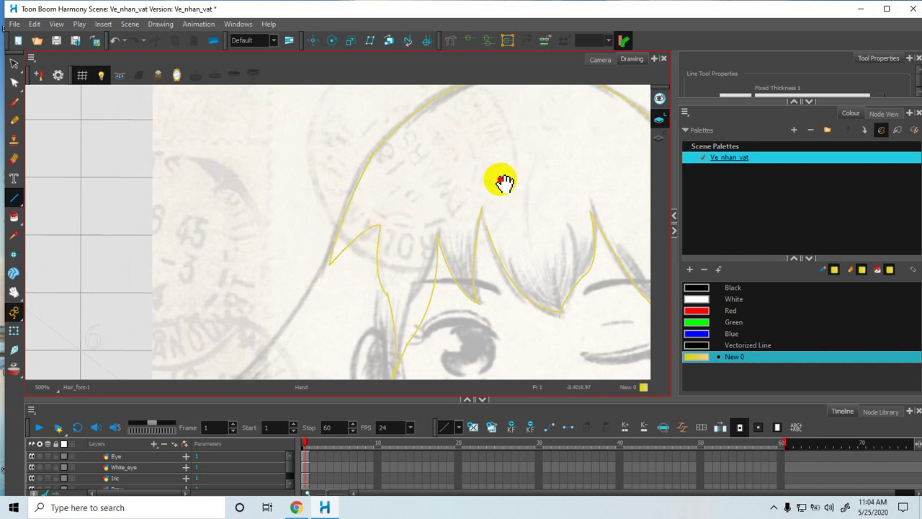
{"action": "left_click_drag", "start_coordinate": [504, 183], "coordinate": [389, 183]}
{"action": "left_click_drag", "start_coordinate": [478, 186], "coordinate": [437, 179]}
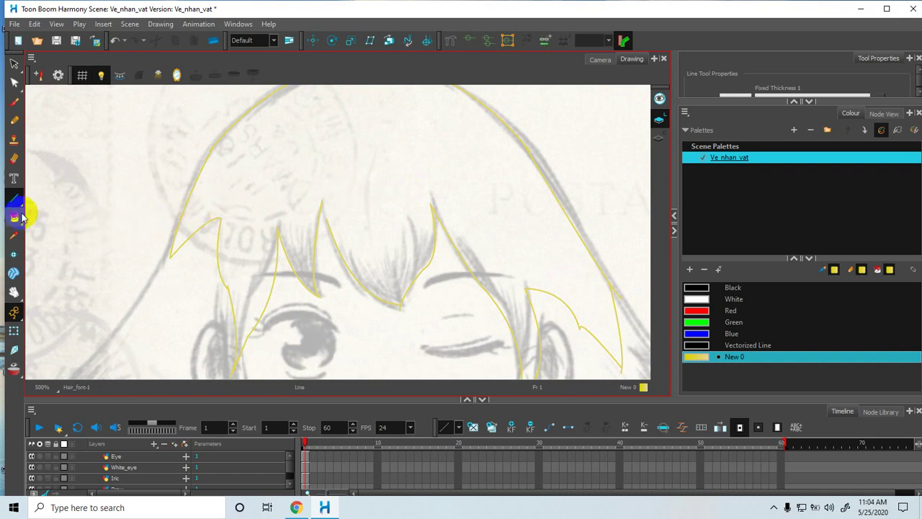
Step: Close the gap at the peak between the central bangs and the fringe lock left of centre with a short line
{"action": "left_click", "coordinate": [17, 216]}
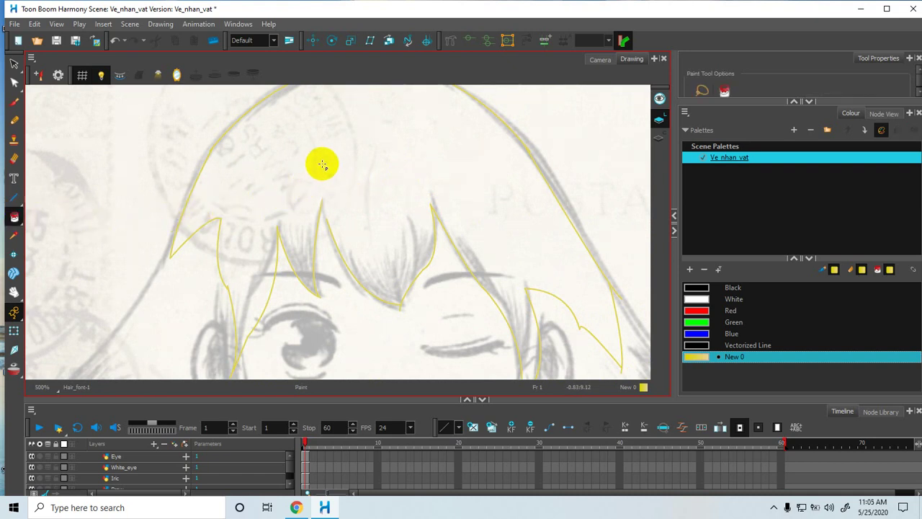
{"action": "key", "text": "space"}
{"action": "left_click_drag", "start_coordinate": [381, 175], "coordinate": [353, 161]}
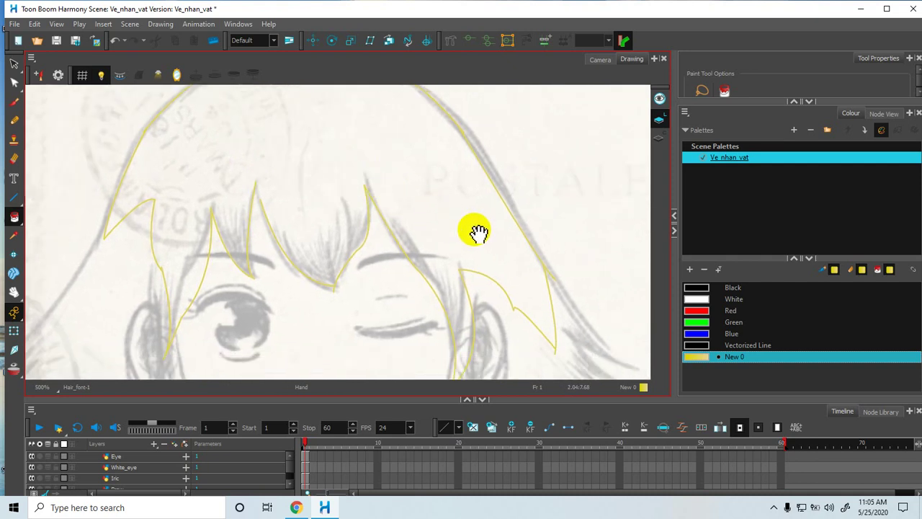
{"action": "left_click_drag", "start_coordinate": [479, 232], "coordinate": [445, 194]}
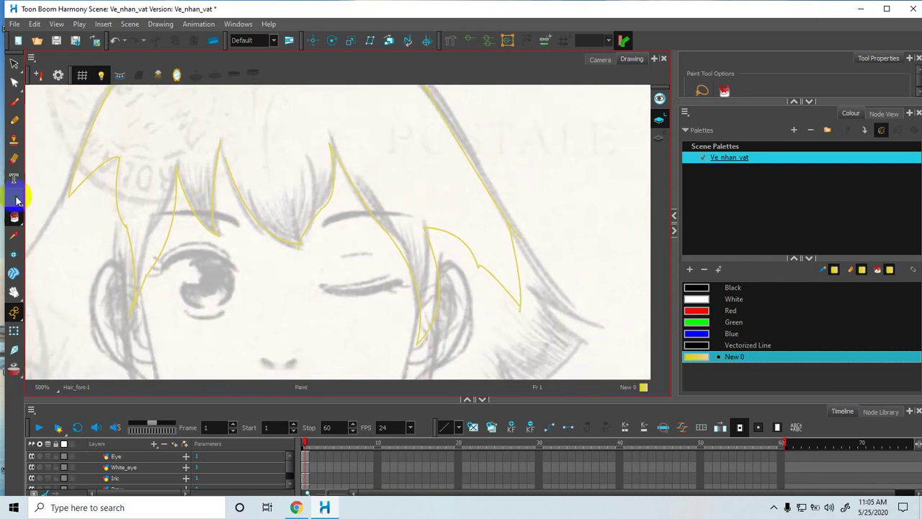
{"action": "left_click", "coordinate": [16, 199]}
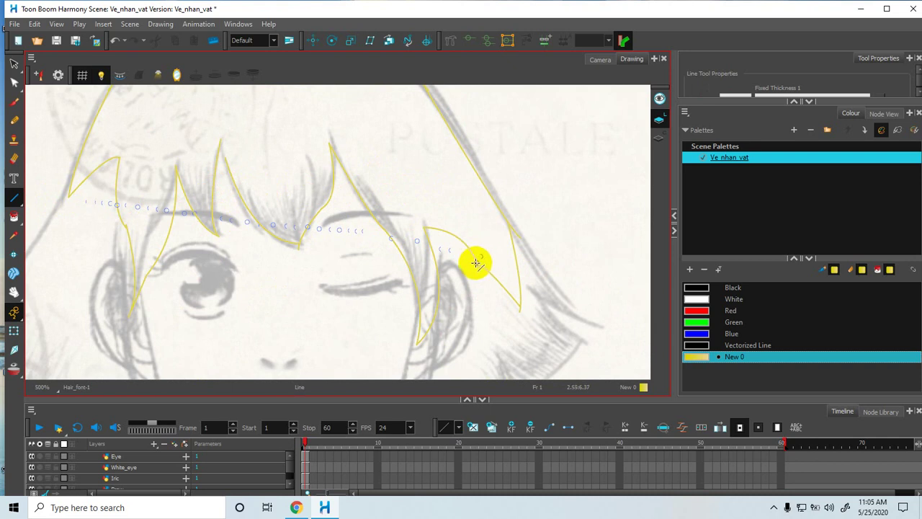
{"action": "key", "text": "space"}
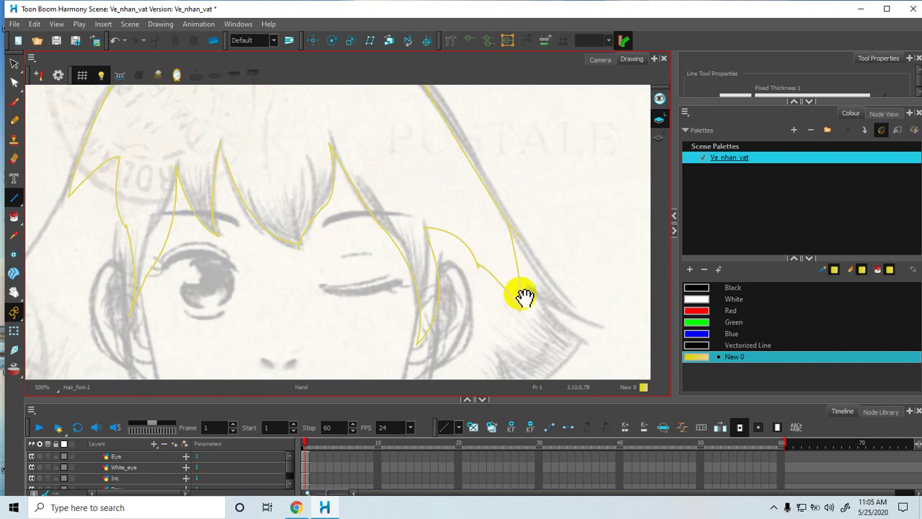
{"action": "left_click_drag", "start_coordinate": [468, 213], "coordinate": [531, 258]}
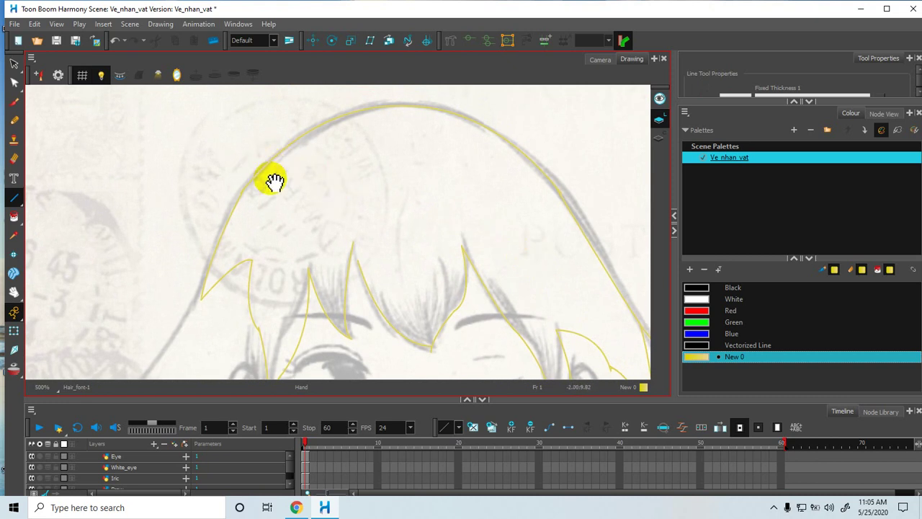
{"action": "left_click_drag", "start_coordinate": [307, 203], "coordinate": [297, 172]}
{"action": "mouse_move", "coordinate": [304, 229]}
{"action": "left_mouse_down"}
{"action": "mouse_move", "coordinate": [298, 201]}
{"action": "mouse_move", "coordinate": [307, 209]}
{"action": "left_mouse_up"}
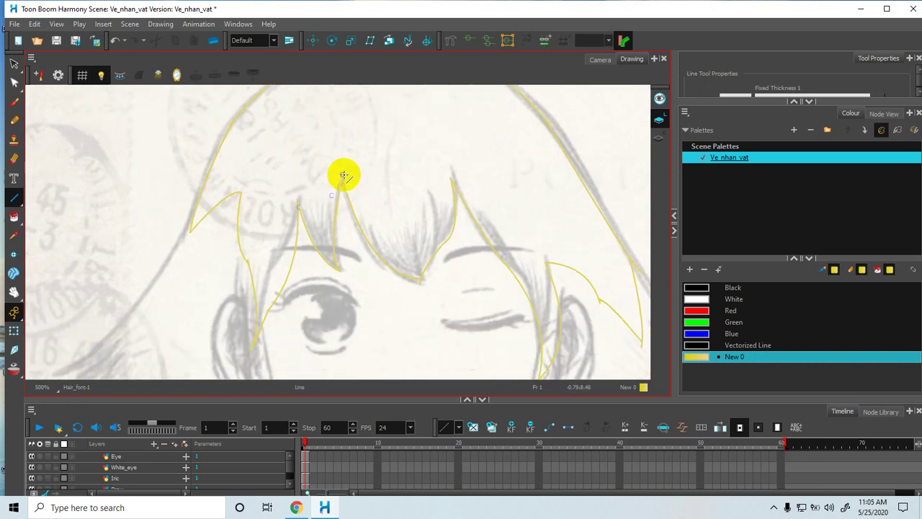
{"action": "left_click_drag", "start_coordinate": [341, 181], "coordinate": [348, 198]}
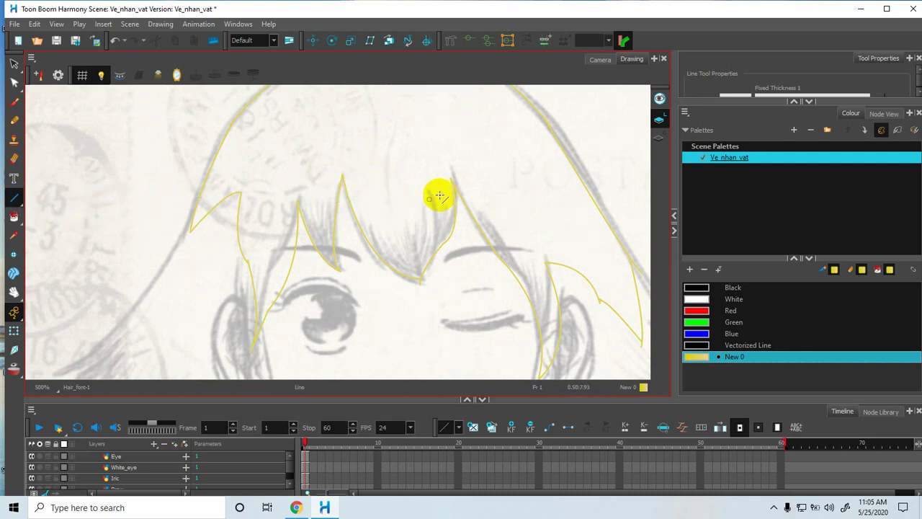
Step: Fill the traced front hair shape with the yellow gradient colour New 0
{"action": "left_click", "coordinate": [13, 216]}
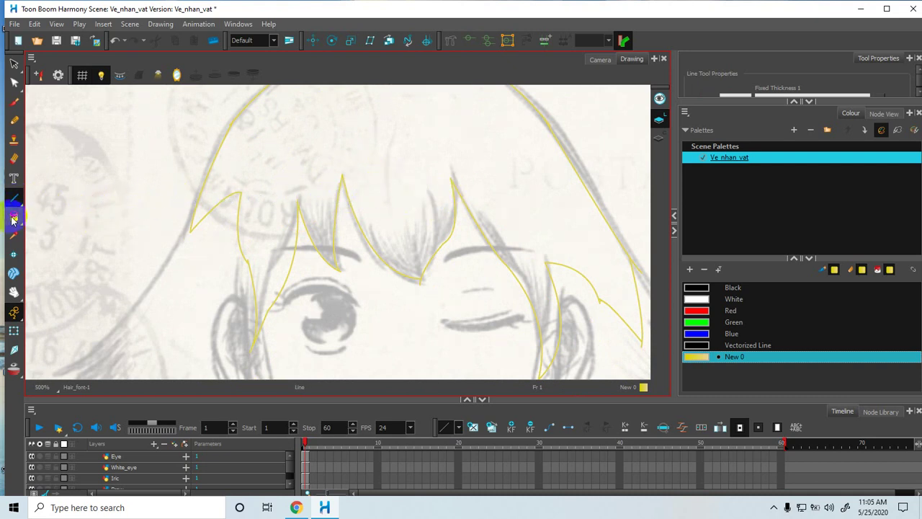
{"action": "left_click", "coordinate": [287, 167]}
{"action": "left_click_drag", "start_coordinate": [361, 168], "coordinate": [346, 189]}
{"action": "scroll", "coordinate": [354, 171], "scroll_direction": "down", "scroll_amount": 3}
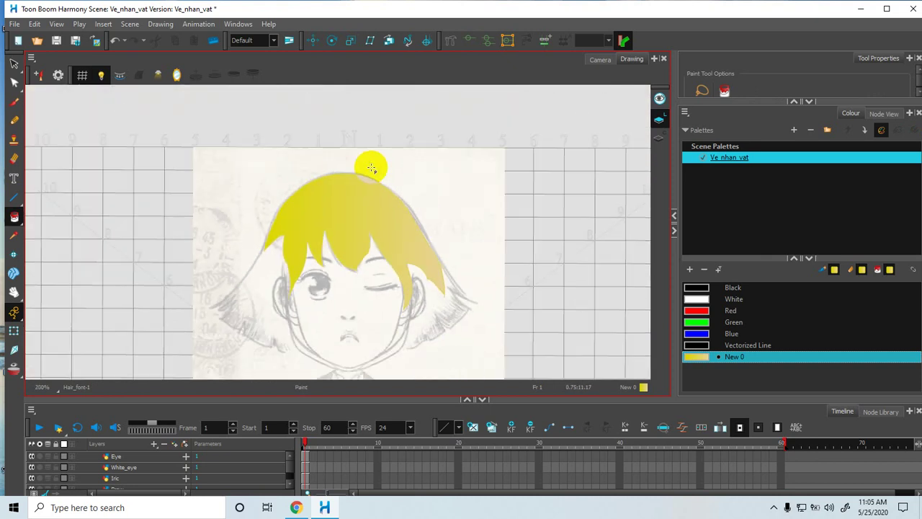
Step: Outline an extra pointed hair lock between the outer left tip and the side lock in front of the left ear
{"action": "mouse_move", "coordinate": [358, 221]}
{"action": "left_mouse_down"}
{"action": "mouse_move", "coordinate": [414, 163]}
{"action": "mouse_move", "coordinate": [381, 210]}
{"action": "left_mouse_up"}
{"action": "scroll", "coordinate": [382, 180], "scroll_direction": "up", "scroll_amount": 4}
{"action": "left_click", "coordinate": [13, 197]}
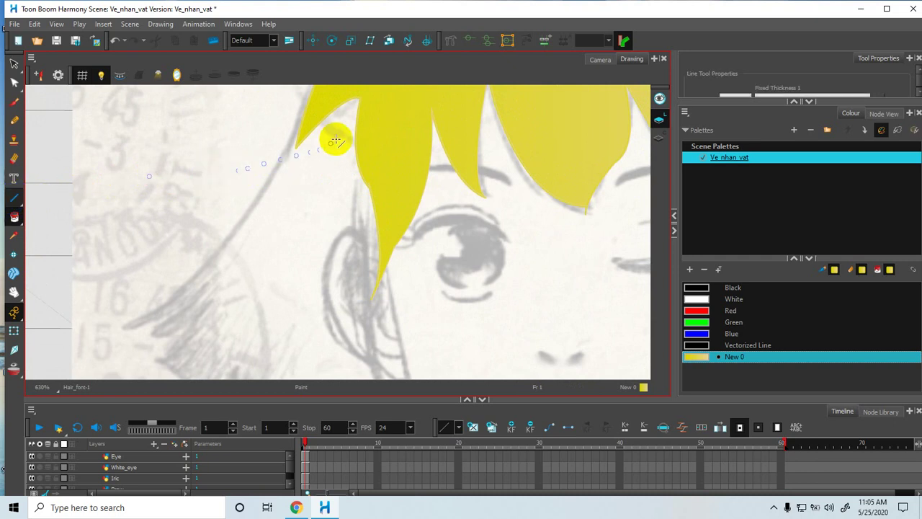
{"action": "mouse_move", "coordinate": [295, 147]}
{"action": "left_mouse_down"}
{"action": "mouse_move", "coordinate": [294, 229]}
{"action": "mouse_move", "coordinate": [368, 163]}
{"action": "mouse_move", "coordinate": [350, 153]}
{"action": "mouse_move", "coordinate": [357, 164]}
{"action": "left_mouse_up"}
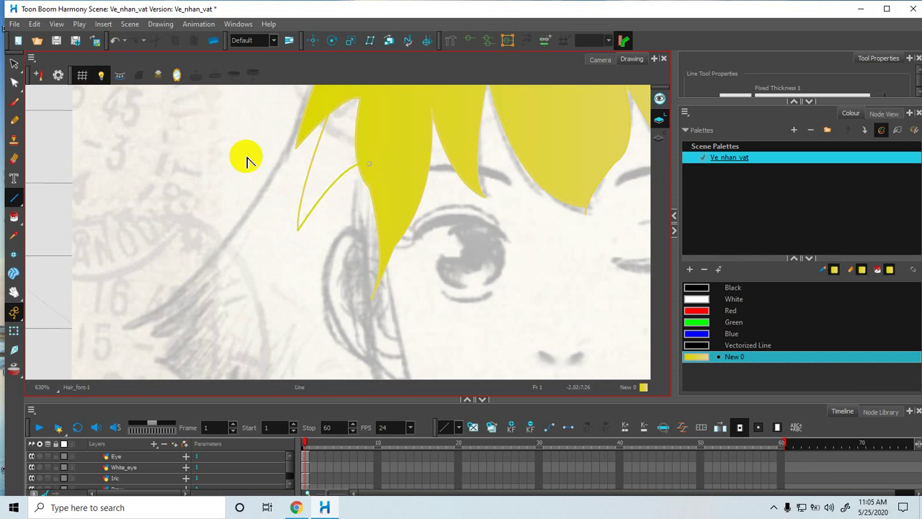
Step: Fill the extra pointed lock above the left ear with New 0 using the Paint tool
{"action": "left_click", "coordinate": [14, 218]}
{"action": "left_click", "coordinate": [330, 152]}
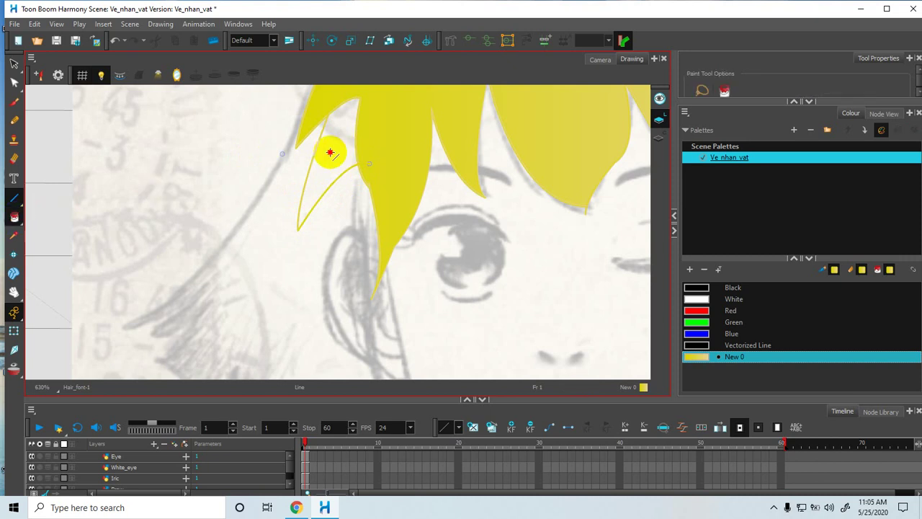
{"action": "left_click", "coordinate": [43, 215]}
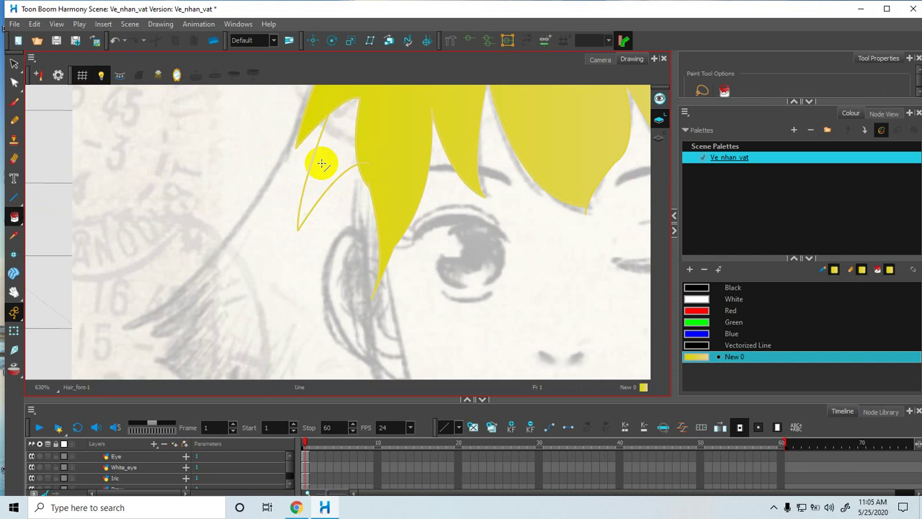
{"action": "left_click", "coordinate": [15, 218]}
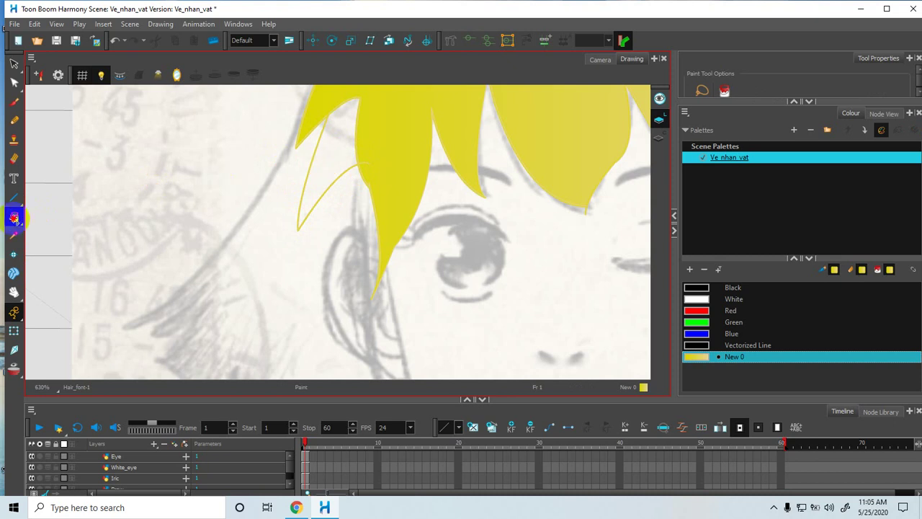
{"action": "left_click", "coordinate": [15, 219]}
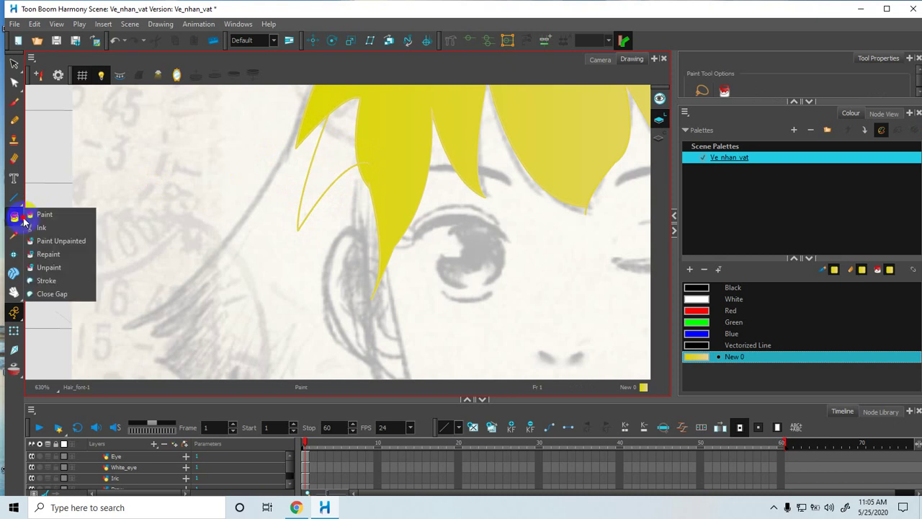
{"action": "left_click", "coordinate": [36, 214]}
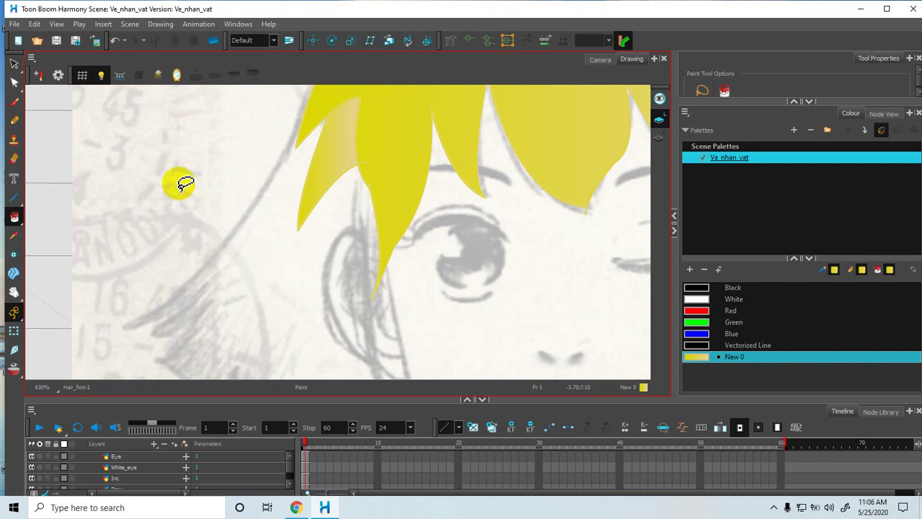
Step: Make frame 1 of the Hair_back layer the active drawing and frame the head for tracing
{"action": "key", "text": "space"}
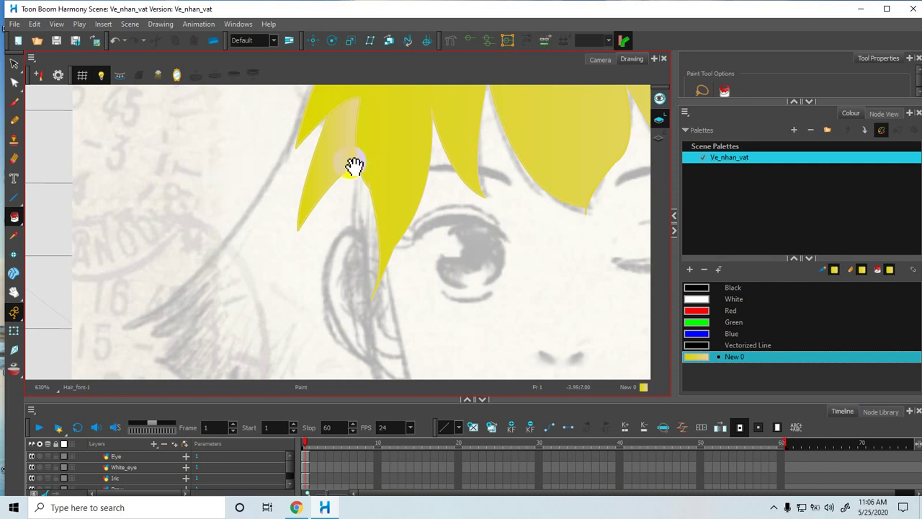
{"action": "mouse_move", "coordinate": [403, 165]}
{"action": "left_mouse_down"}
{"action": "mouse_move", "coordinate": [352, 169]}
{"action": "mouse_move", "coordinate": [298, 200]}
{"action": "mouse_move", "coordinate": [303, 171]}
{"action": "left_mouse_up"}
{"action": "left_click", "coordinate": [397, 400]}
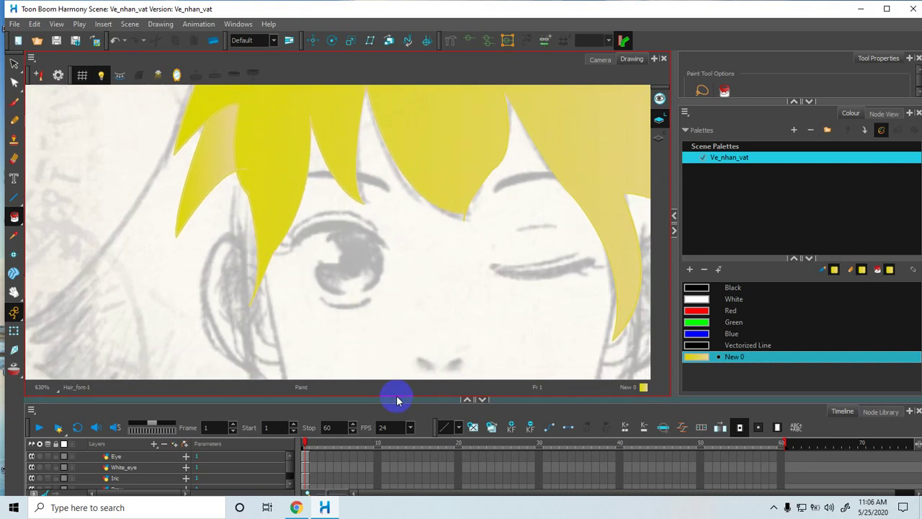
{"action": "left_click_drag", "start_coordinate": [404, 397], "coordinate": [412, 329]}
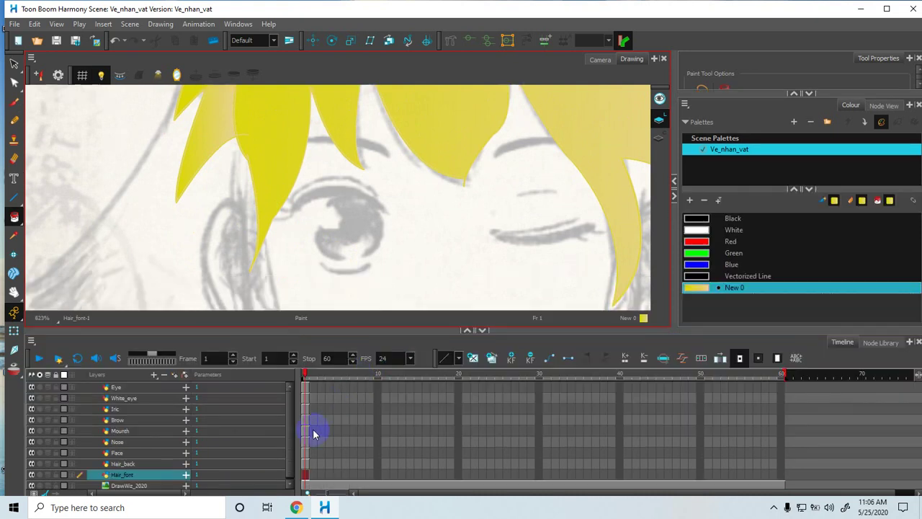
{"action": "left_click", "coordinate": [304, 465]}
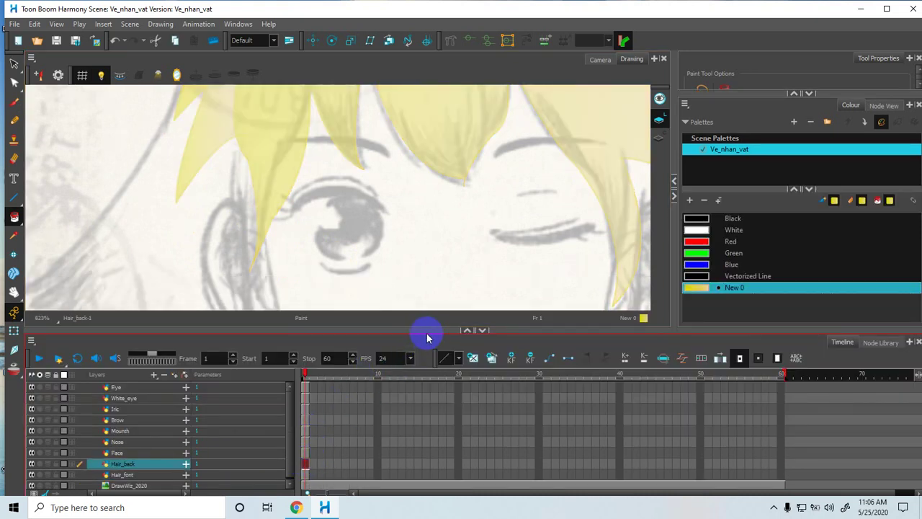
{"action": "left_click_drag", "start_coordinate": [427, 331], "coordinate": [416, 418]}
{"action": "key", "text": "space"}
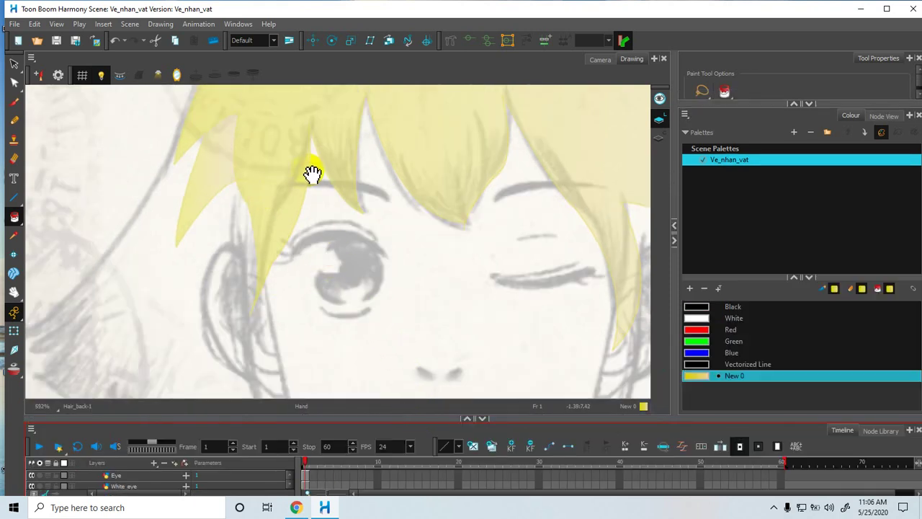
{"action": "left_click_drag", "start_coordinate": [312, 173], "coordinate": [262, 262]}
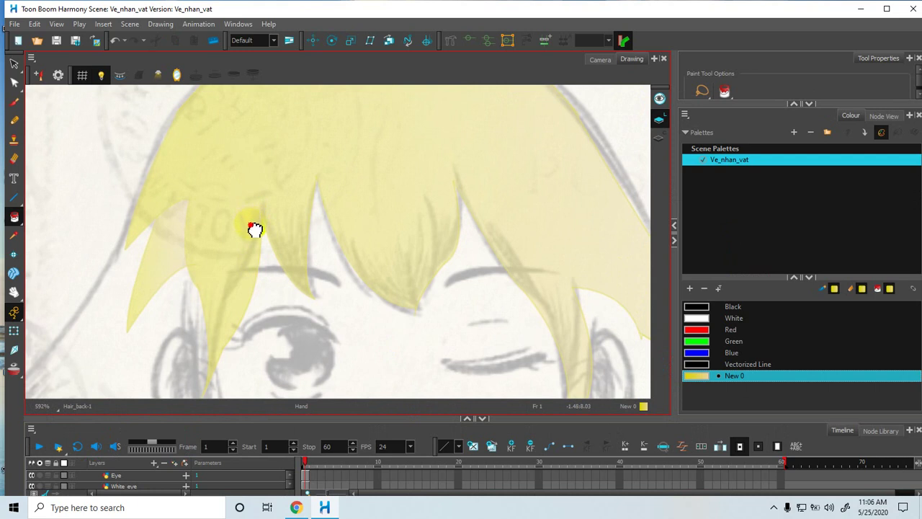
{"action": "mouse_move", "coordinate": [255, 229]}
{"action": "left_mouse_down"}
{"action": "mouse_move", "coordinate": [243, 245]}
{"action": "mouse_move", "coordinate": [231, 243]}
{"action": "mouse_move", "coordinate": [273, 215]}
{"action": "mouse_move", "coordinate": [276, 237]}
{"action": "left_mouse_up"}
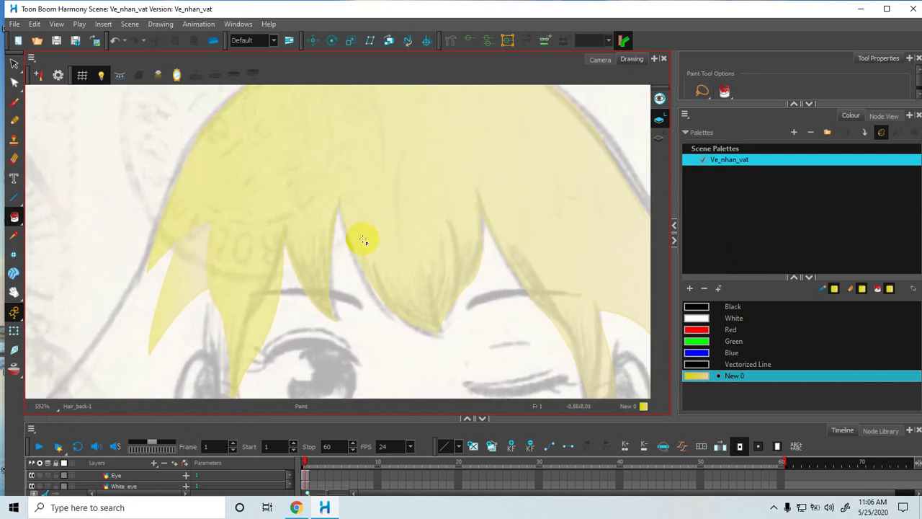
Step: Add a new colour based on New 0 and give its gradient an extra stop coloured R 231, G 193, B 118
{"action": "left_click", "coordinate": [688, 289]}
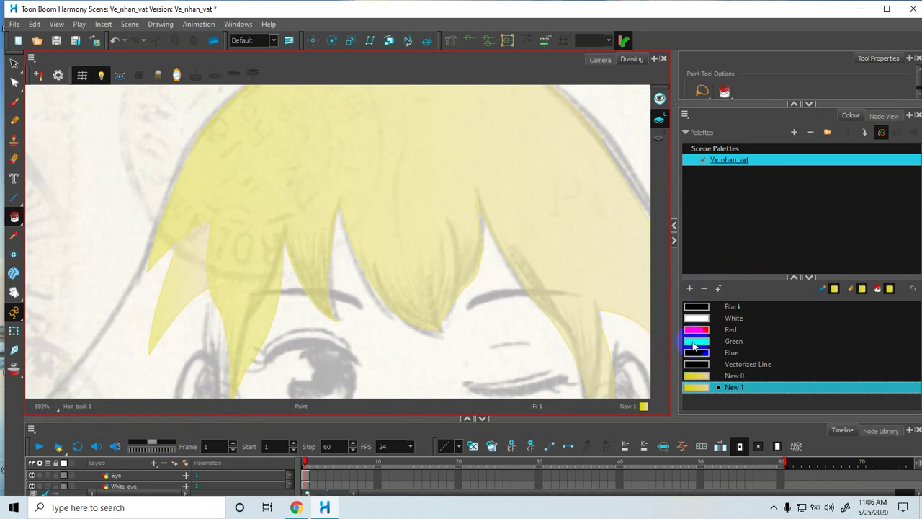
{"action": "double_click", "coordinate": [691, 389]}
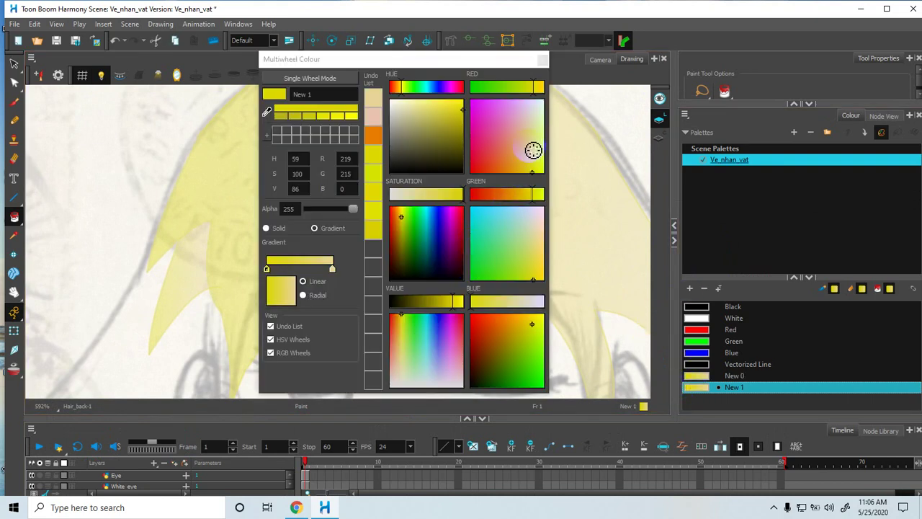
{"action": "left_click", "coordinate": [324, 280]}
{"action": "left_click", "coordinate": [332, 269]}
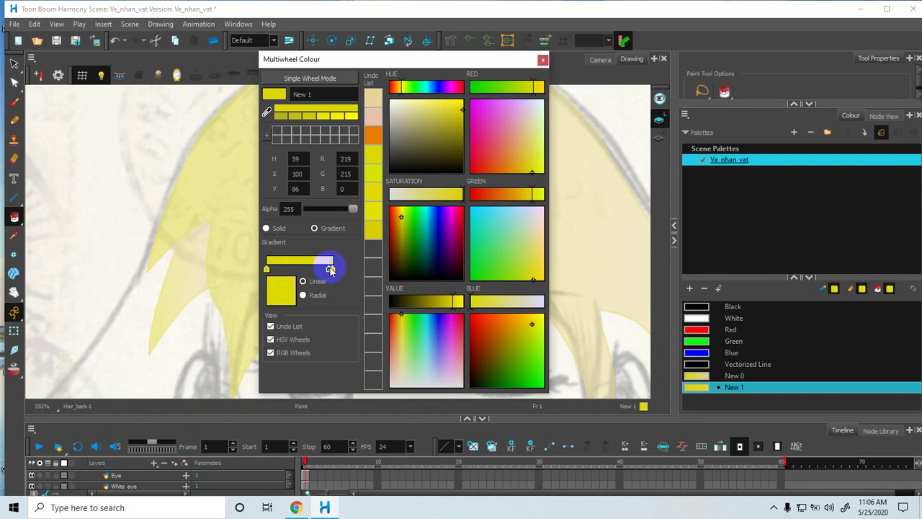
{"action": "left_click", "coordinate": [531, 130]}
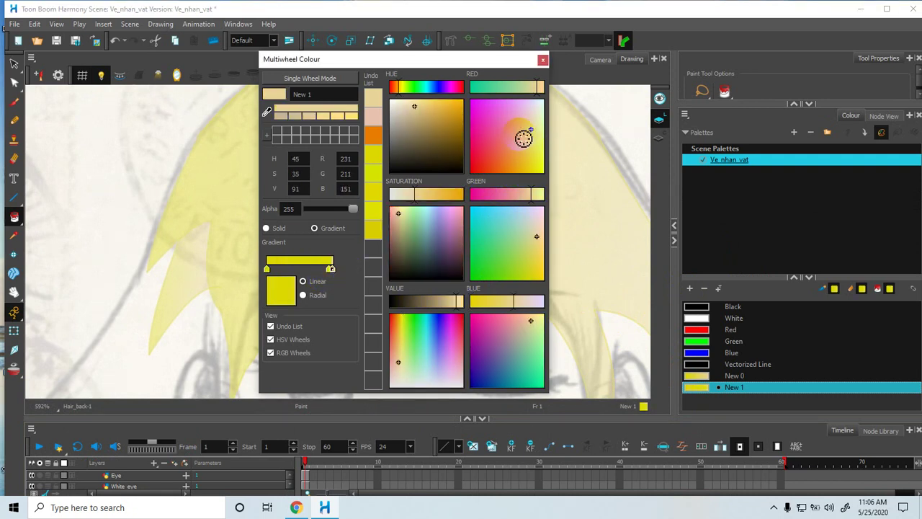
{"action": "left_click", "coordinate": [522, 137]}
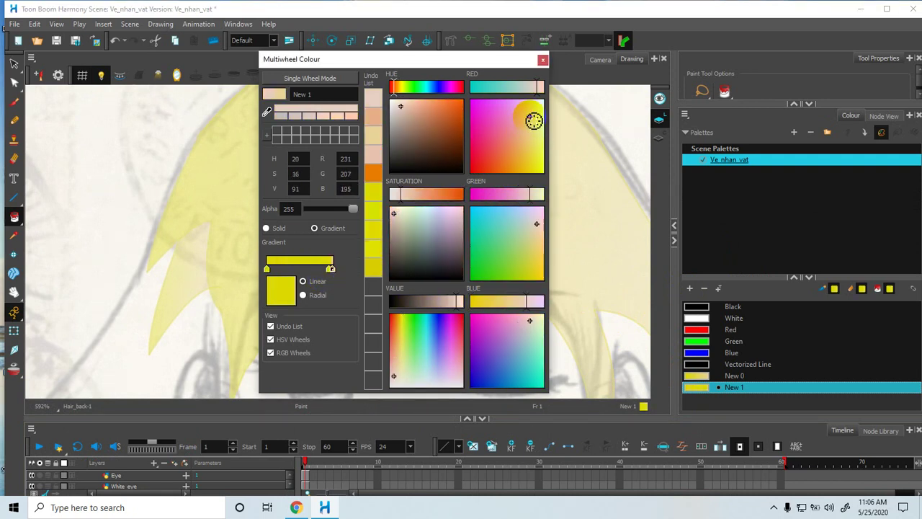
{"action": "left_click", "coordinate": [330, 268]}
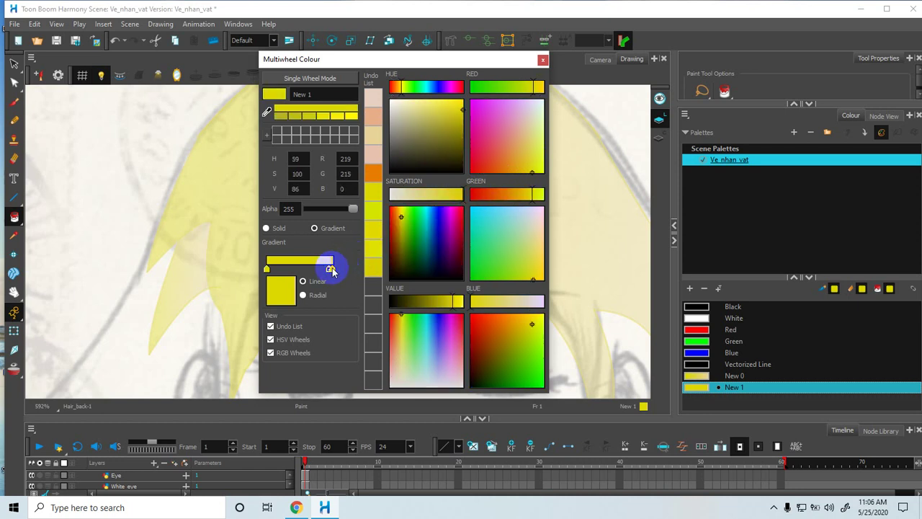
{"action": "left_click", "coordinate": [531, 143]}
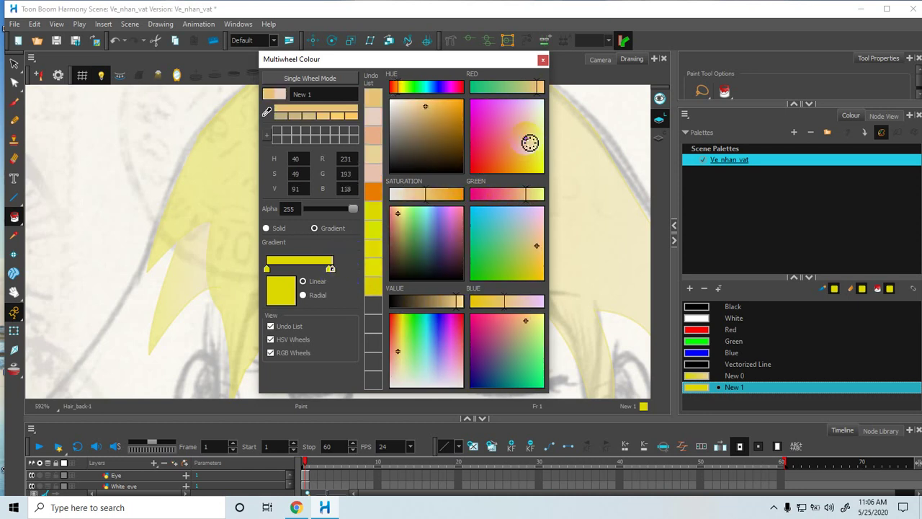
Step: Move the extra stop to the middle of New 1's gradient and colour its first stop R 231, G 193, B 175
{"action": "left_click", "coordinate": [299, 269]}
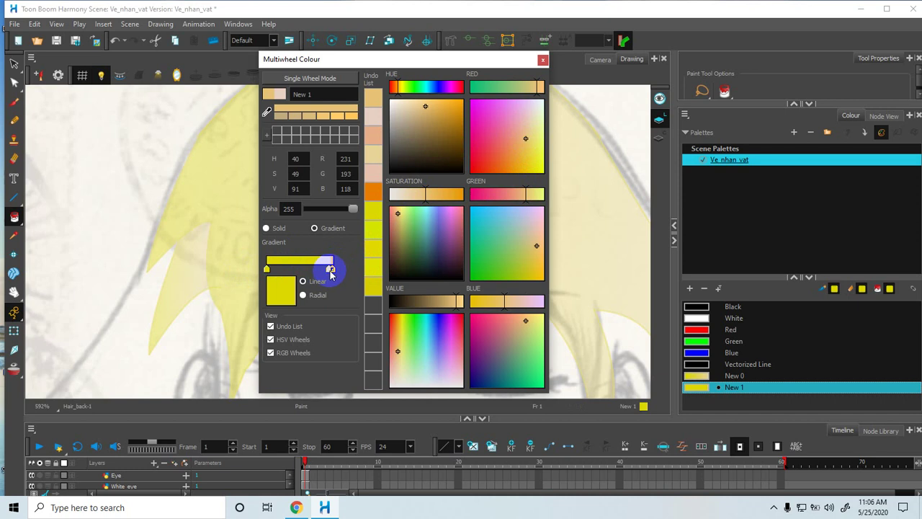
{"action": "left_click_drag", "start_coordinate": [333, 273], "coordinate": [321, 272]}
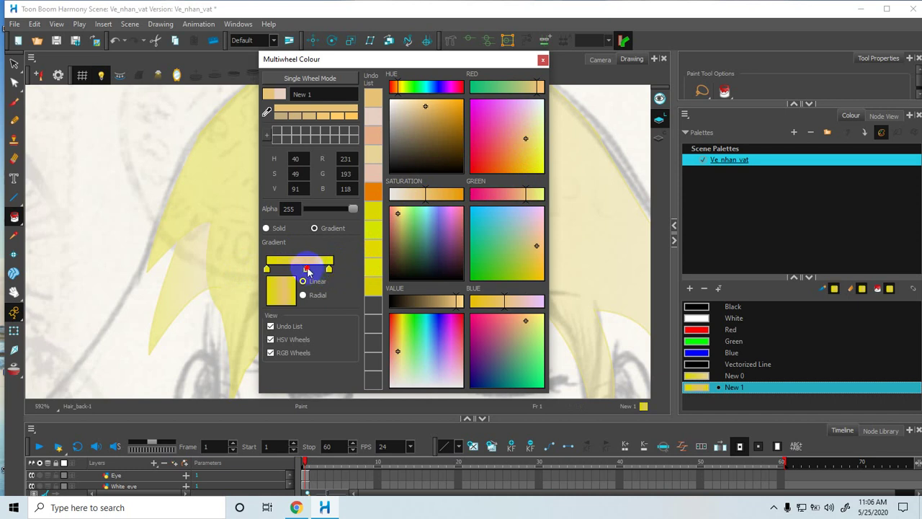
{"action": "left_click", "coordinate": [267, 271]}
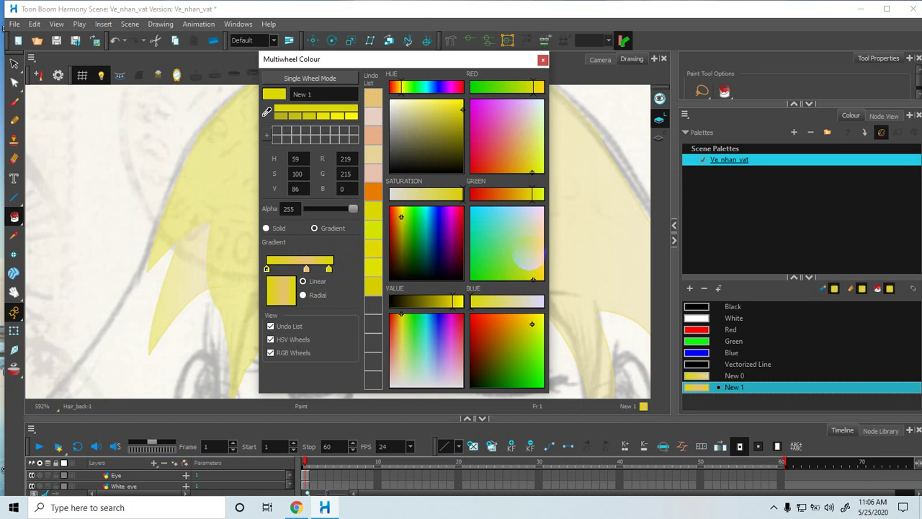
{"action": "left_click", "coordinate": [538, 249]}
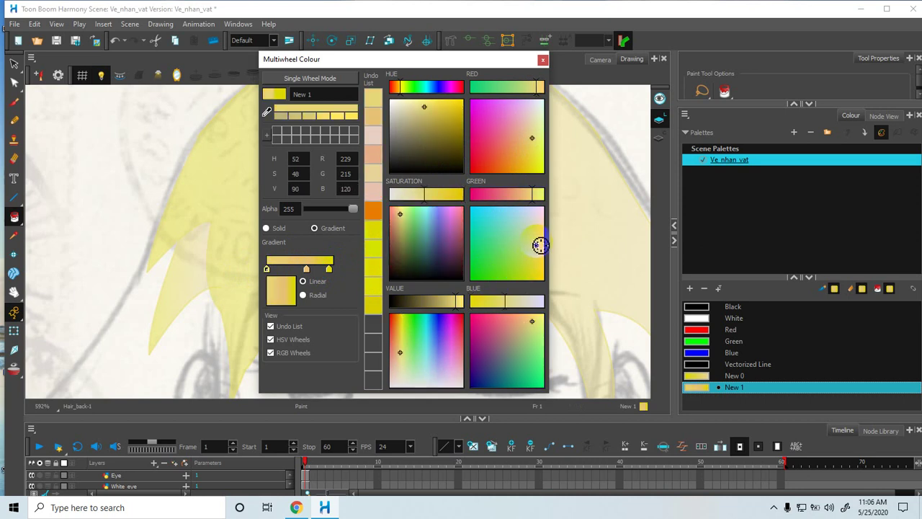
{"action": "left_click", "coordinate": [374, 197]}
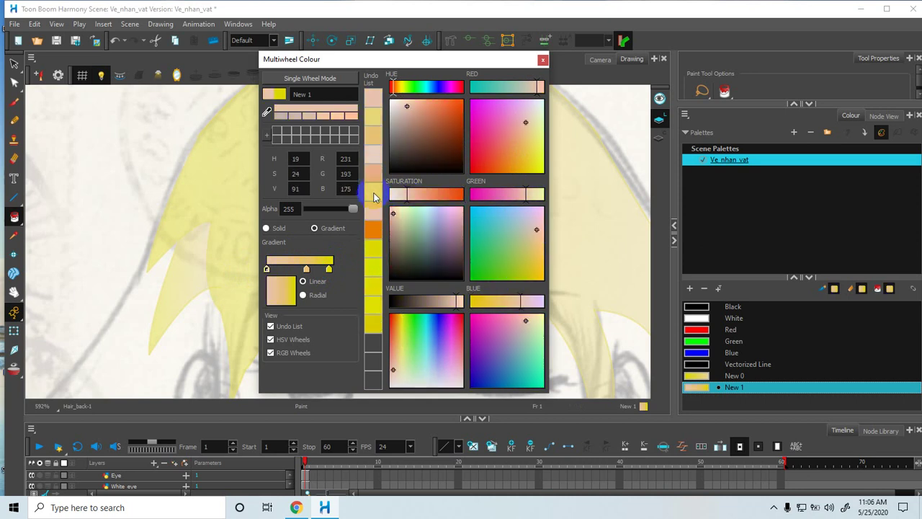
{"action": "left_click", "coordinate": [542, 59]}
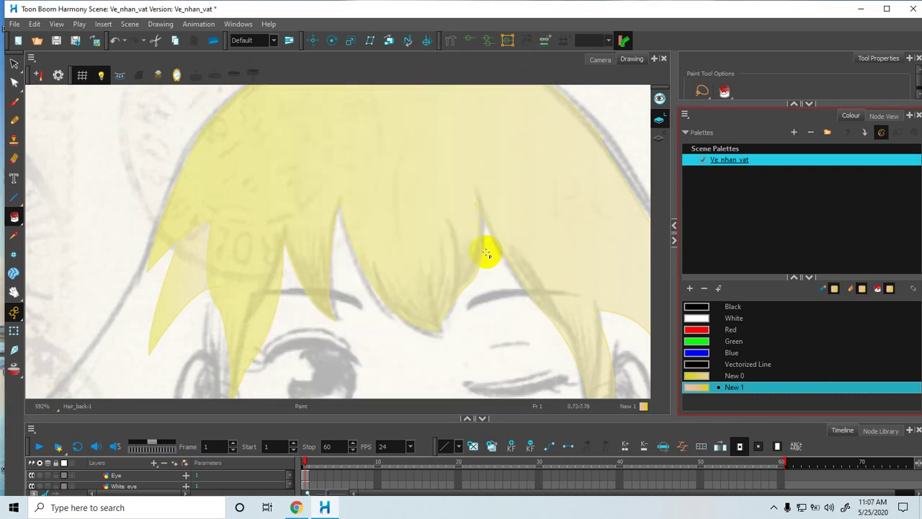
Step: Trace the start of the back hair outline with the Line tool, from the crown down the head's left side
{"action": "key", "text": "space"}
{"action": "left_click_drag", "start_coordinate": [213, 218], "coordinate": [257, 178]}
{"action": "scroll", "coordinate": [254, 177], "scroll_direction": "down", "scroll_amount": 3}
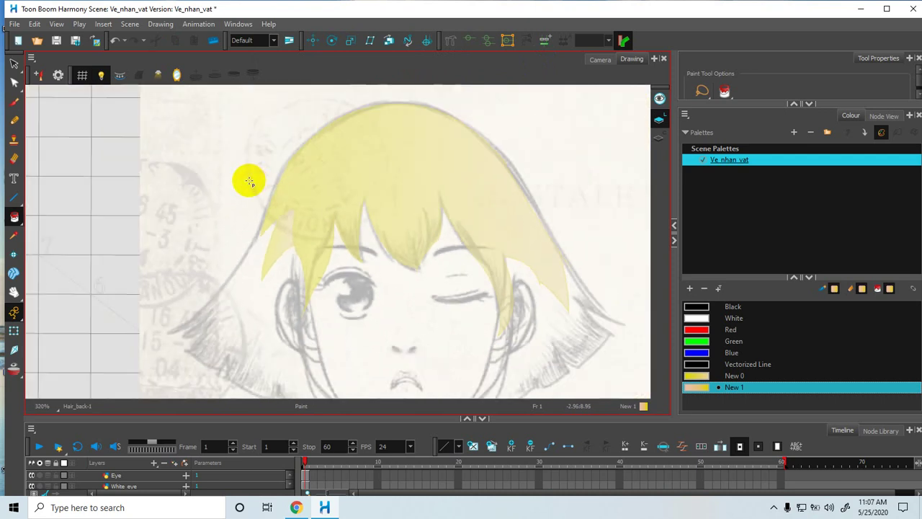
{"action": "key", "text": "space"}
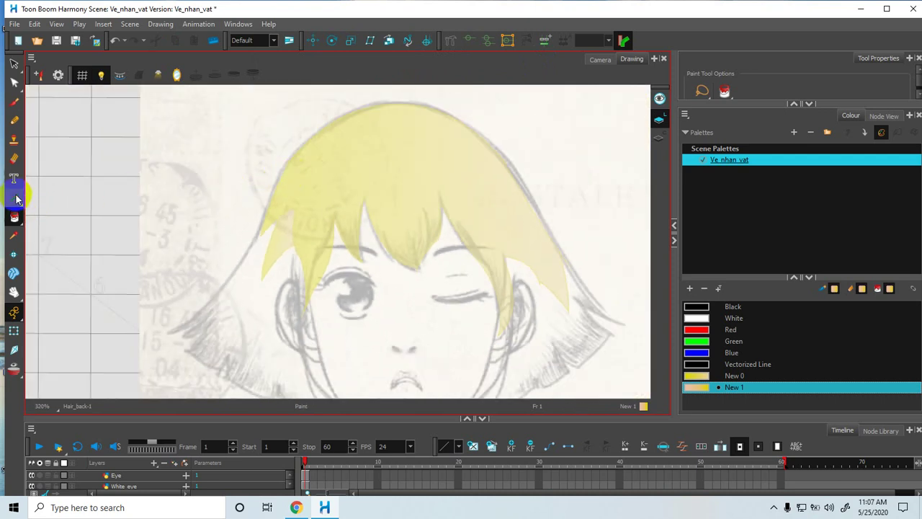
{"action": "left_click", "coordinate": [16, 198]}
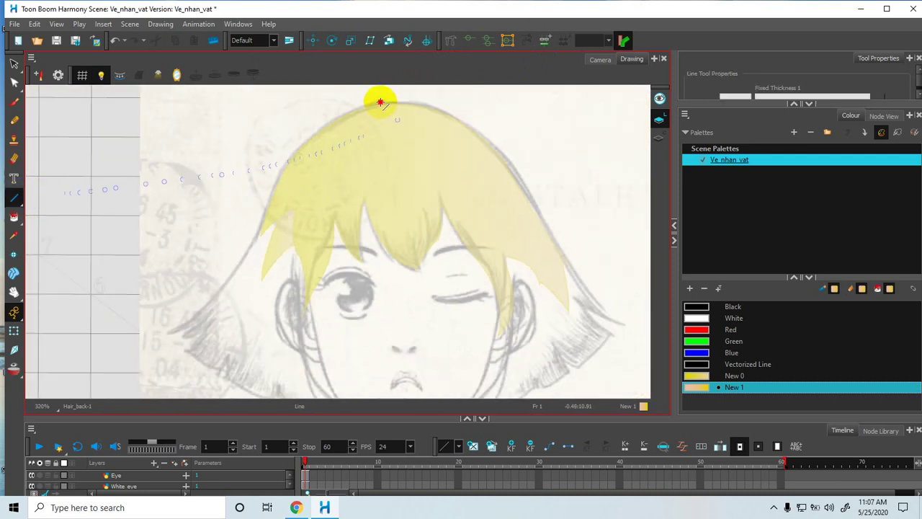
{"action": "left_click_drag", "start_coordinate": [380, 102], "coordinate": [289, 137]}
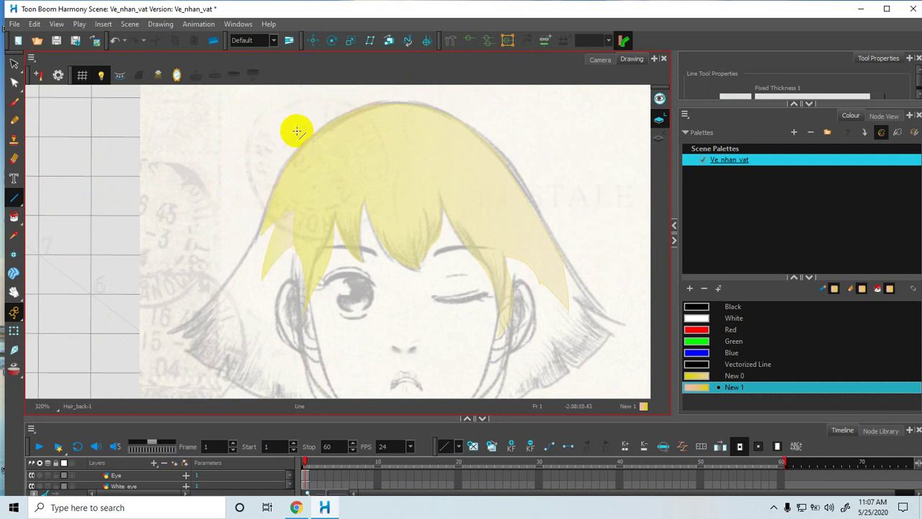
Step: Continue the back hair outline along the left outer edge of the sketch, down to the flared left tip
{"action": "key", "text": "space"}
{"action": "left_click_drag", "start_coordinate": [290, 178], "coordinate": [295, 190]}
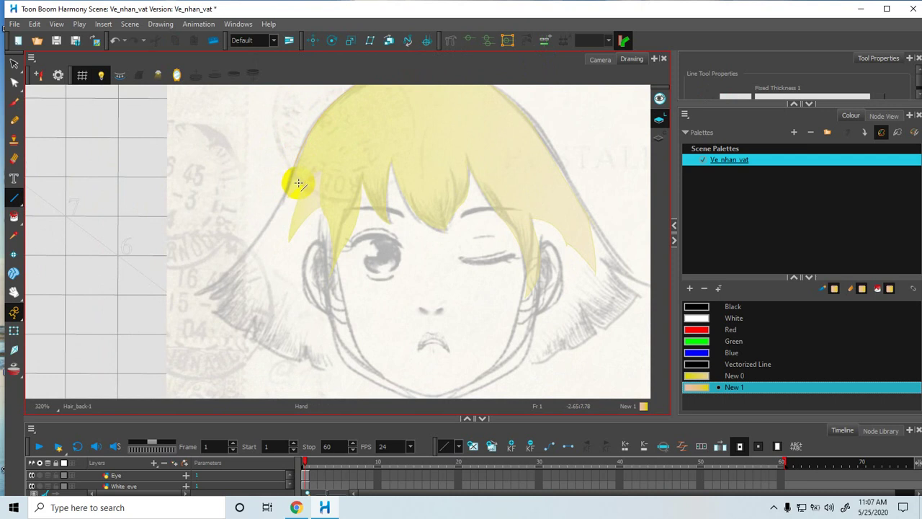
{"action": "scroll", "coordinate": [306, 177], "scroll_direction": "up", "scroll_amount": 1}
{"action": "key", "text": "space"}
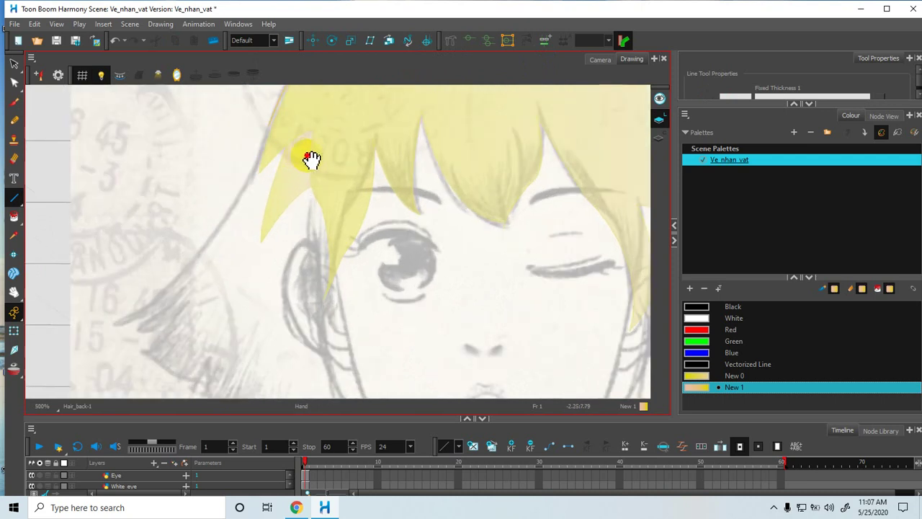
{"action": "left_click_drag", "start_coordinate": [312, 159], "coordinate": [358, 178]}
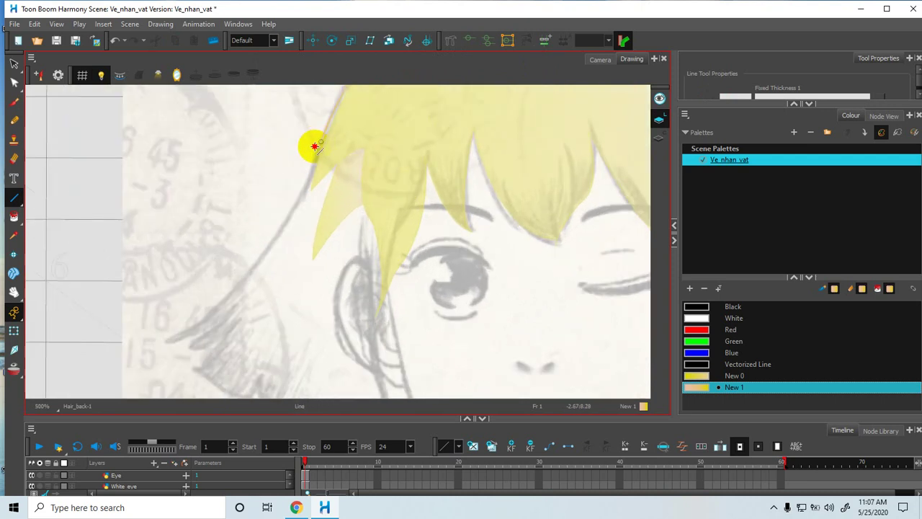
{"action": "left_click_drag", "start_coordinate": [315, 147], "coordinate": [288, 267]}
Step: Save the scene and trace the back hair's lower left edge from the outer tip to the jawline
{"action": "key", "text": "space"}
{"action": "left_click_drag", "start_coordinate": [314, 305], "coordinate": [260, 254]}
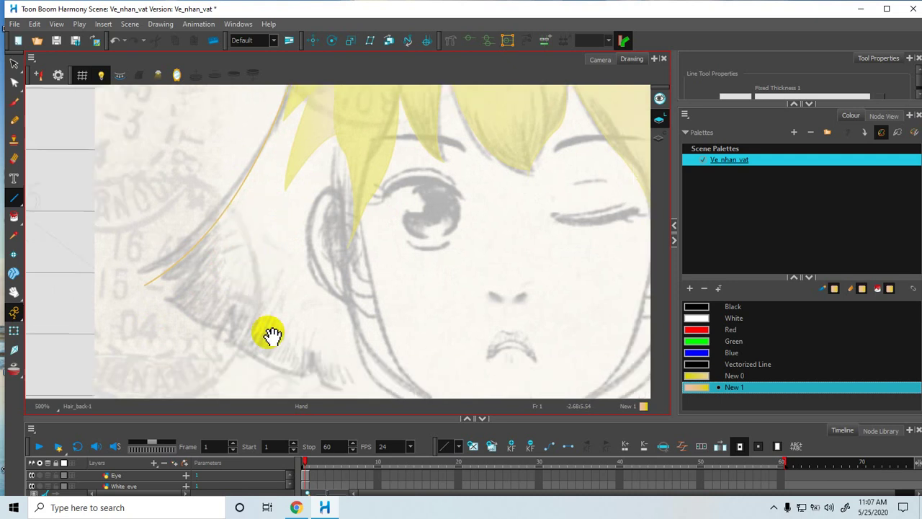
{"action": "left_click_drag", "start_coordinate": [249, 336], "coordinate": [241, 277]}
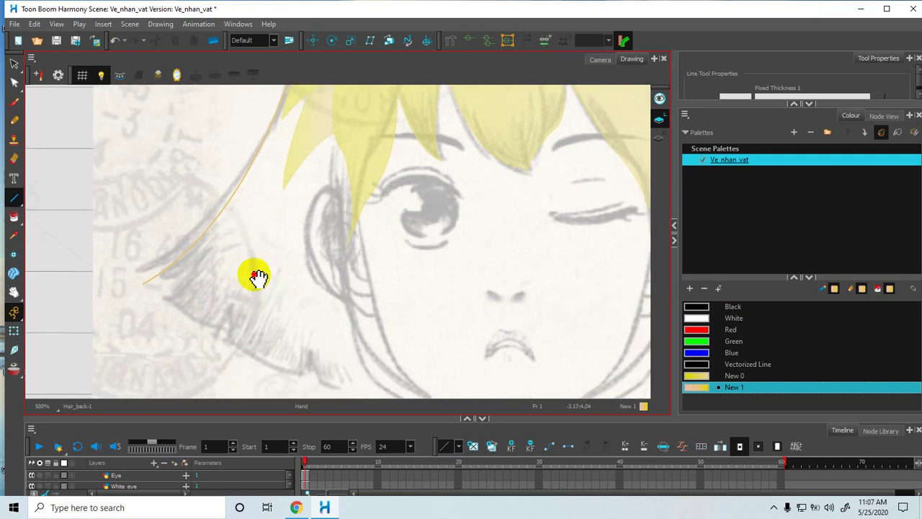
{"action": "left_click_drag", "start_coordinate": [139, 238], "coordinate": [113, 217]}
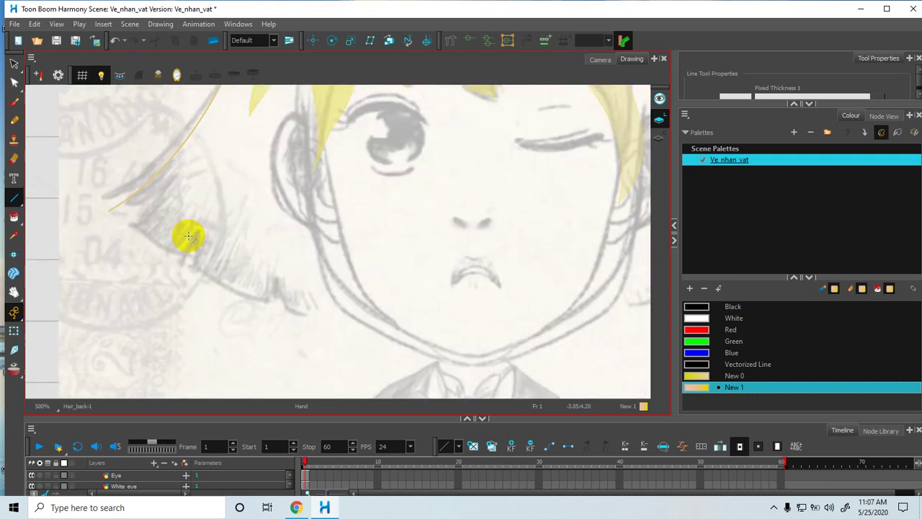
{"action": "key", "text": "ctrl+s"}
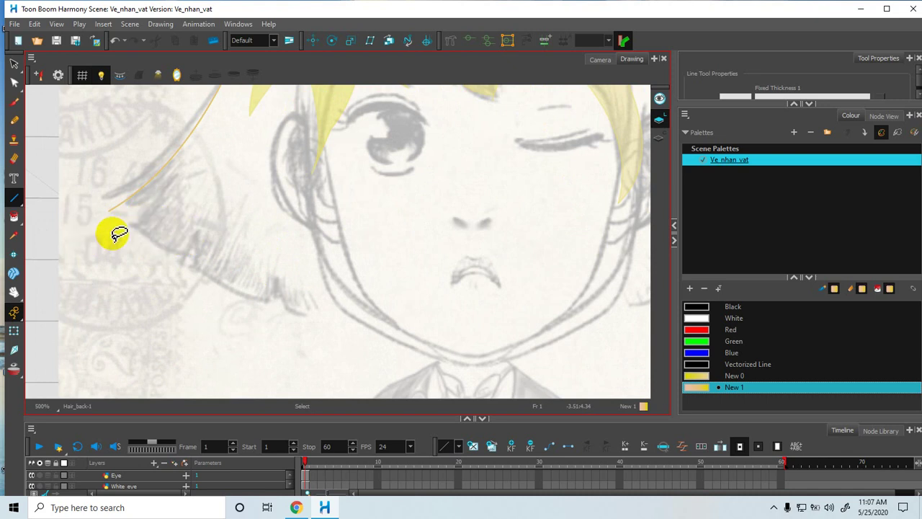
{"action": "mouse_move", "coordinate": [111, 211]}
{"action": "left_mouse_down"}
{"action": "mouse_move", "coordinate": [171, 239]}
{"action": "mouse_move", "coordinate": [191, 261]}
{"action": "mouse_move", "coordinate": [191, 250]}
{"action": "mouse_move", "coordinate": [201, 252]}
{"action": "mouse_move", "coordinate": [177, 260]}
{"action": "mouse_move", "coordinate": [247, 290]}
{"action": "left_mouse_up"}
{"action": "left_click", "coordinate": [247, 290]}
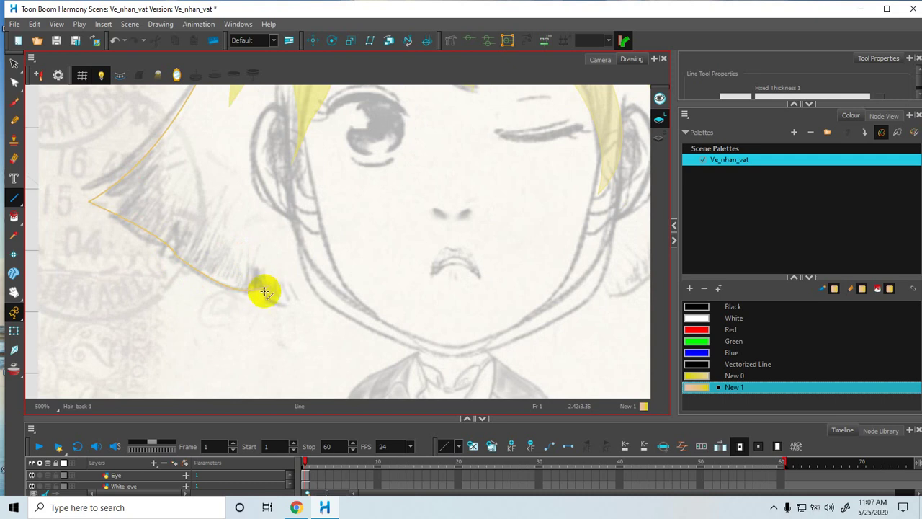
{"action": "left_click_drag", "start_coordinate": [265, 288], "coordinate": [311, 296]}
Step: Extend the back hair outline with a gentle curve across the lower face, above the chin, to the right jaw
{"action": "key", "text": "space"}
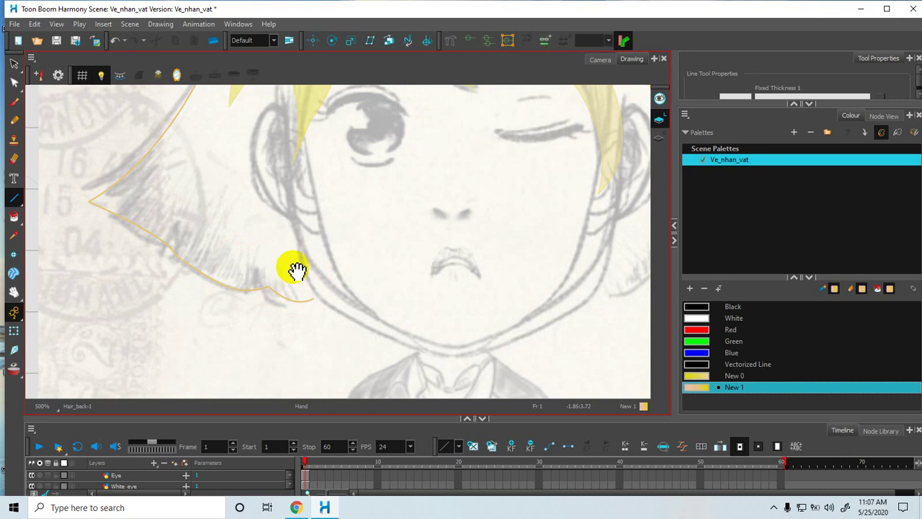
{"action": "left_click_drag", "start_coordinate": [299, 276], "coordinate": [337, 282]}
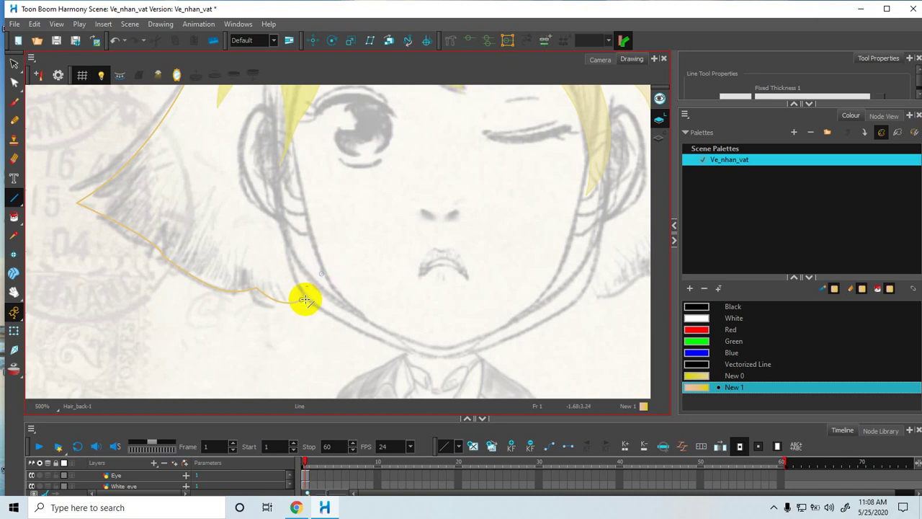
{"action": "left_click_drag", "start_coordinate": [320, 283], "coordinate": [306, 299]}
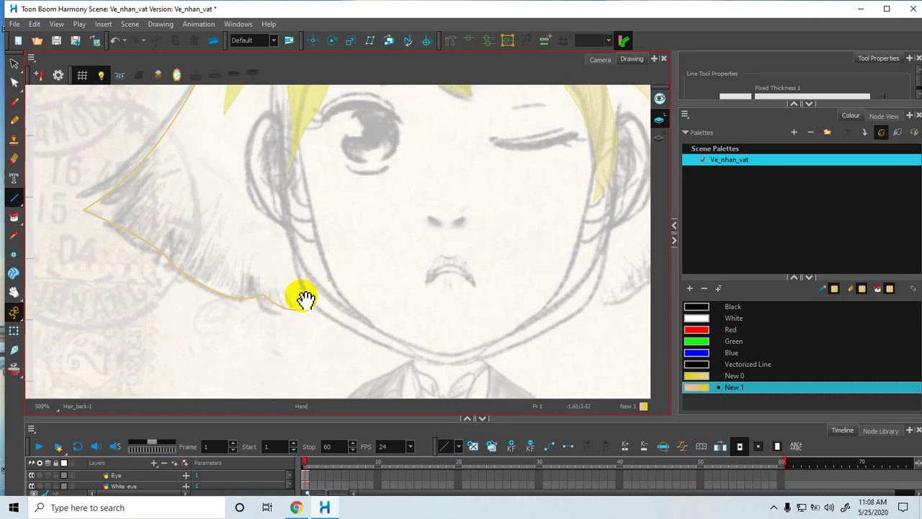
{"action": "mouse_move", "coordinate": [390, 294]}
{"action": "left_mouse_down"}
{"action": "mouse_move", "coordinate": [422, 306]}
{"action": "mouse_move", "coordinate": [393, 295]}
{"action": "mouse_move", "coordinate": [405, 288]}
{"action": "left_mouse_up"}
{"action": "key", "text": "space"}
{"action": "left_click_drag", "start_coordinate": [464, 291], "coordinate": [382, 286]}
{"action": "mouse_move", "coordinate": [416, 312]}
{"action": "left_mouse_down"}
{"action": "mouse_move", "coordinate": [517, 295]}
{"action": "mouse_move", "coordinate": [448, 319]}
{"action": "left_mouse_up"}
{"action": "key", "text": "space"}
{"action": "left_click_drag", "start_coordinate": [535, 254], "coordinate": [457, 289]}
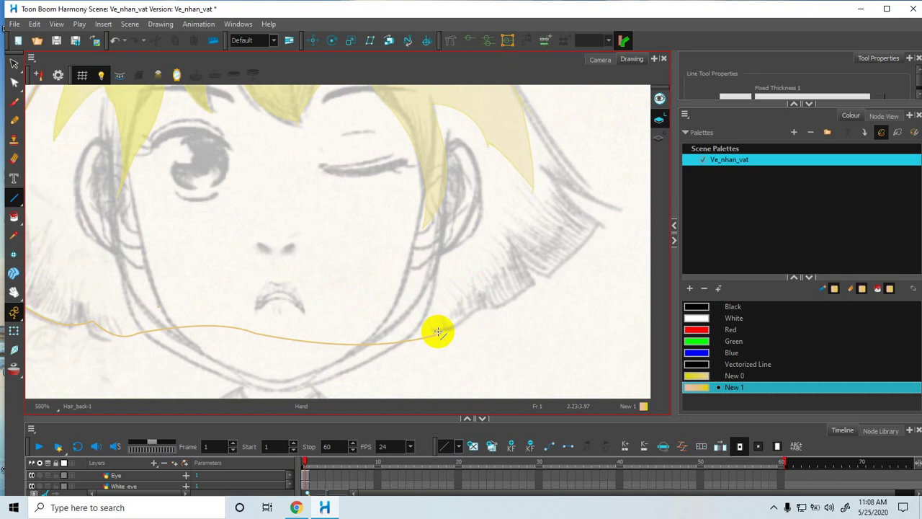
Step: Trace the jagged lower right hair ends, including the notch and the pointed outer right tip
{"action": "mouse_move", "coordinate": [436, 331]}
{"action": "left_mouse_down"}
{"action": "mouse_move", "coordinate": [537, 282]}
{"action": "mouse_move", "coordinate": [514, 306]}
{"action": "mouse_move", "coordinate": [523, 266]}
{"action": "left_mouse_up"}
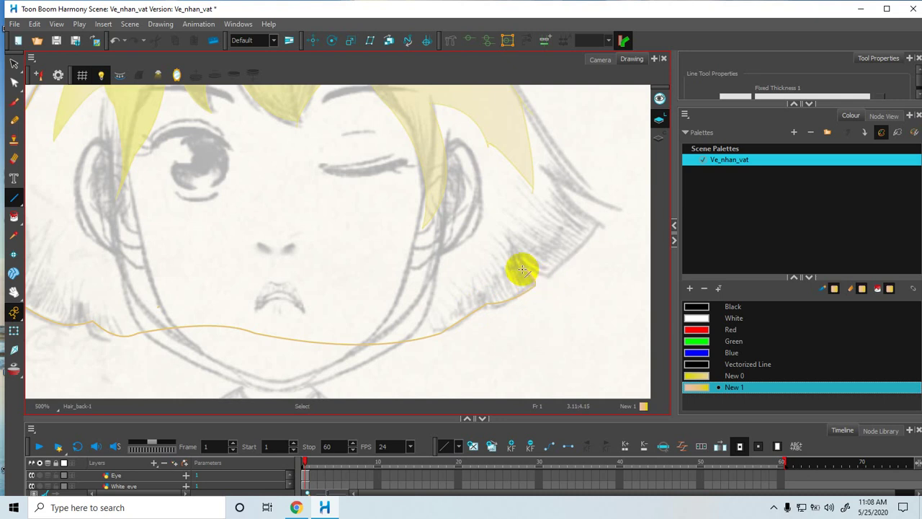
{"action": "key", "text": "space"}
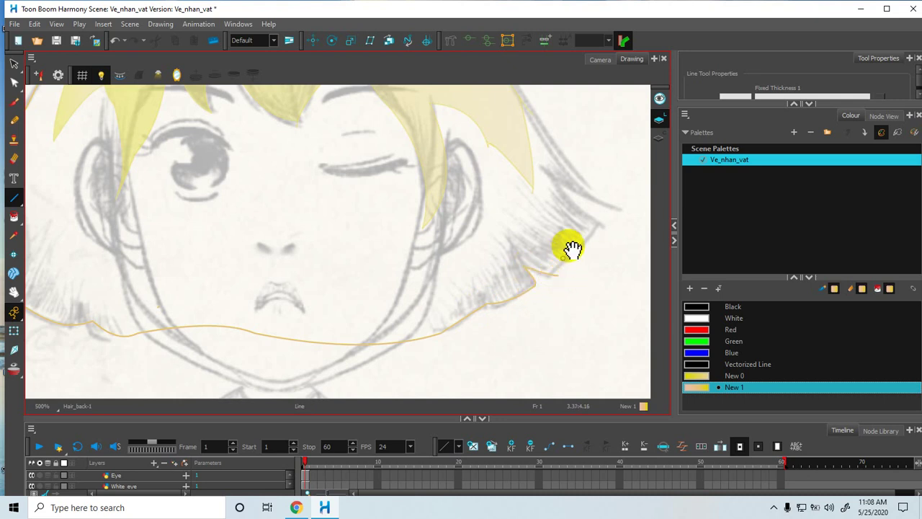
{"action": "left_click_drag", "start_coordinate": [572, 243], "coordinate": [539, 286]}
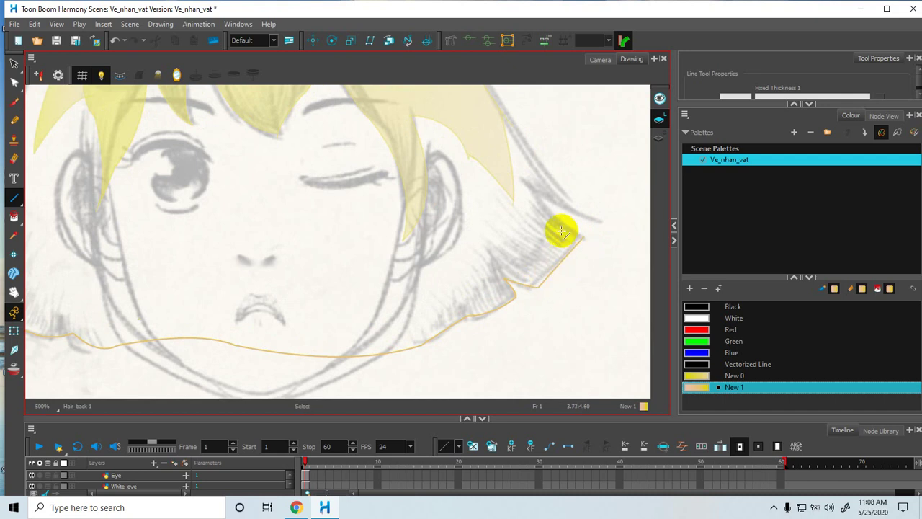
{"action": "left_click_drag", "start_coordinate": [544, 204], "coordinate": [596, 223]}
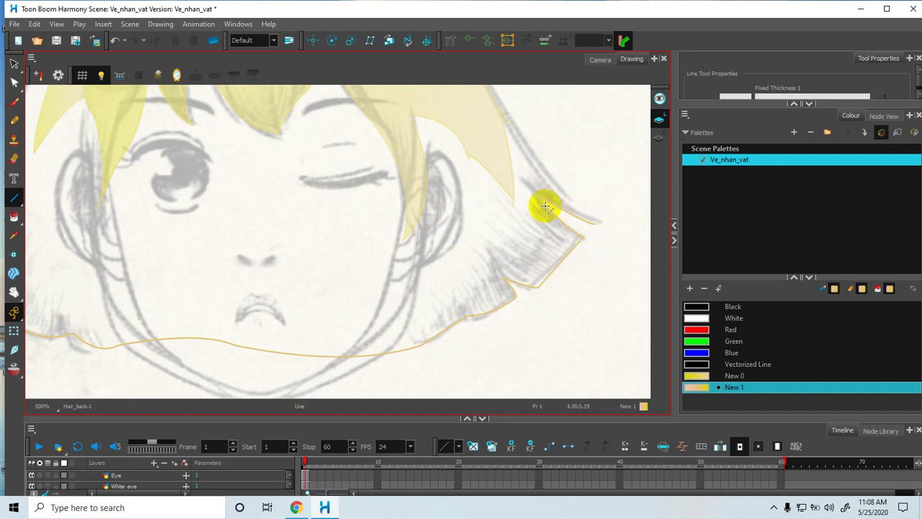
Step: Trace the right outer edge of the back hair between the pointed right tip and the upper side of the head
{"action": "key", "text": "space"}
{"action": "left_click_drag", "start_coordinate": [506, 159], "coordinate": [552, 200]}
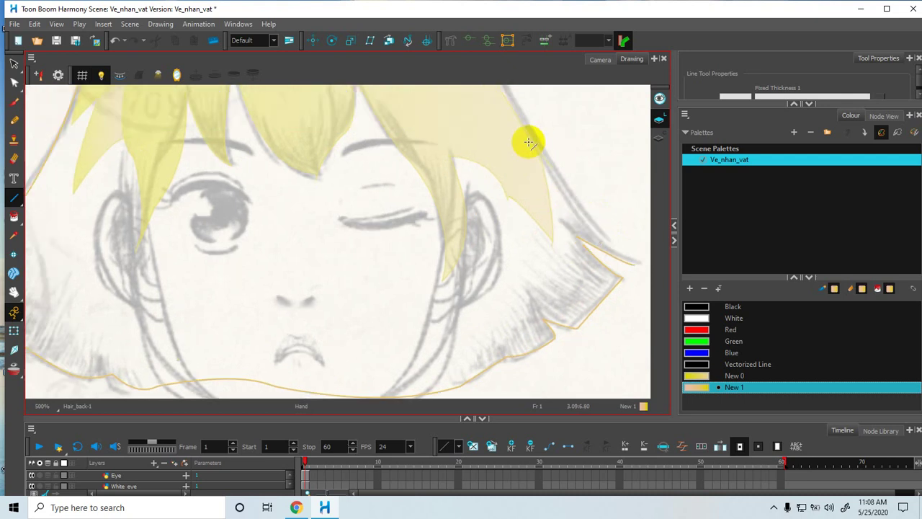
{"action": "left_click_drag", "start_coordinate": [529, 142], "coordinate": [618, 260]}
{"action": "key", "text": "space"}
{"action": "left_click_drag", "start_coordinate": [507, 162], "coordinate": [528, 214]}
{"action": "left_click_drag", "start_coordinate": [503, 165], "coordinate": [515, 244]}
{"action": "left_click_drag", "start_coordinate": [484, 177], "coordinate": [497, 205]}
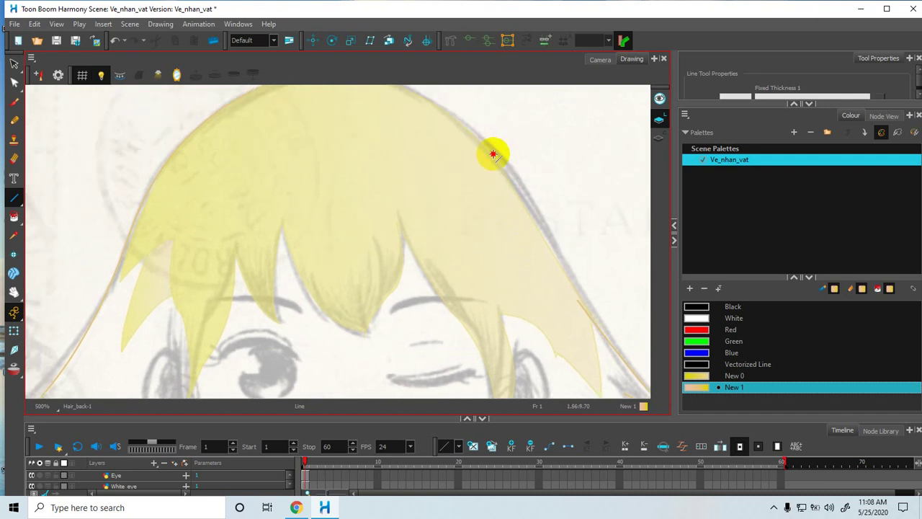
{"action": "mouse_move", "coordinate": [493, 154]}
{"action": "left_mouse_down"}
{"action": "mouse_move", "coordinate": [552, 233]}
{"action": "mouse_move", "coordinate": [582, 296]}
{"action": "left_mouse_up"}
Step: Close the back hair outline with a curve over the crown, joining the left and right sides
{"action": "key", "text": "space"}
{"action": "left_click_drag", "start_coordinate": [476, 209], "coordinate": [507, 243]}
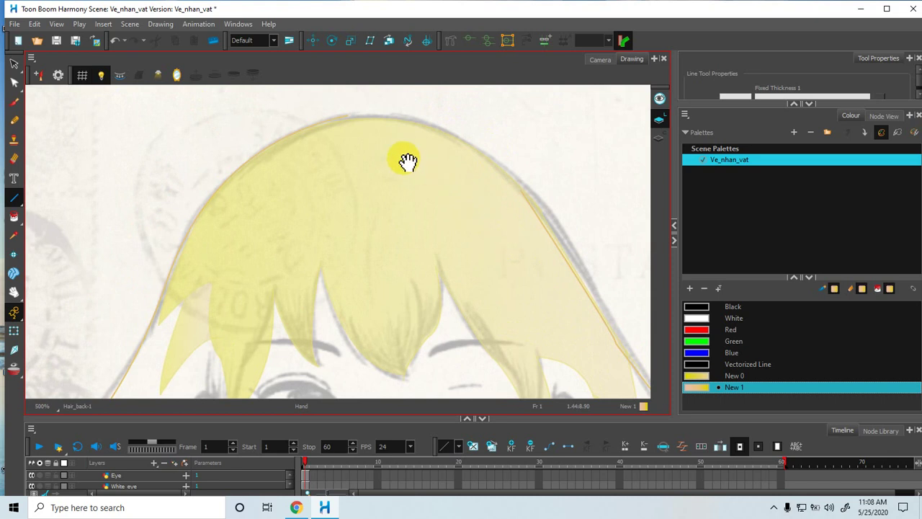
{"action": "mouse_move", "coordinate": [342, 113]}
{"action": "left_mouse_down"}
{"action": "mouse_move", "coordinate": [484, 138]}
{"action": "mouse_move", "coordinate": [521, 190]}
{"action": "left_mouse_up"}
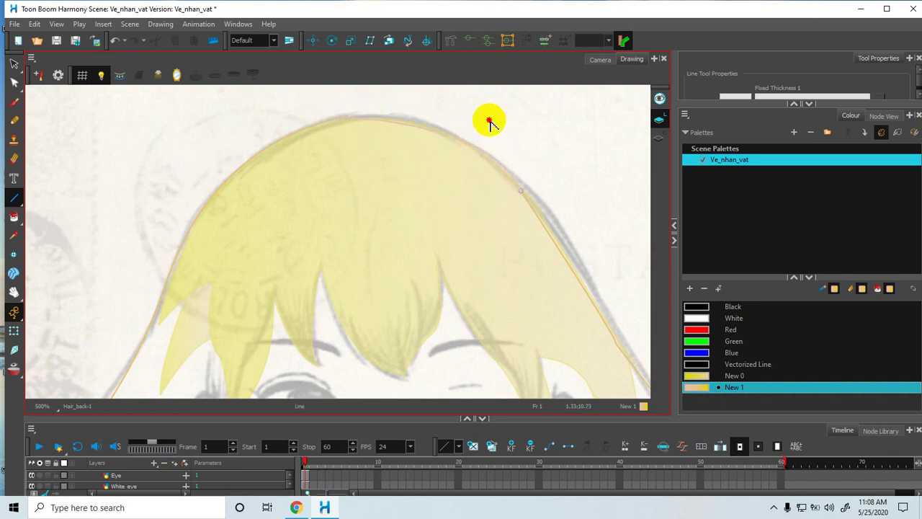
Step: Fill the closed back hair shape with New 1 using the Paint tool
{"action": "key", "text": "space"}
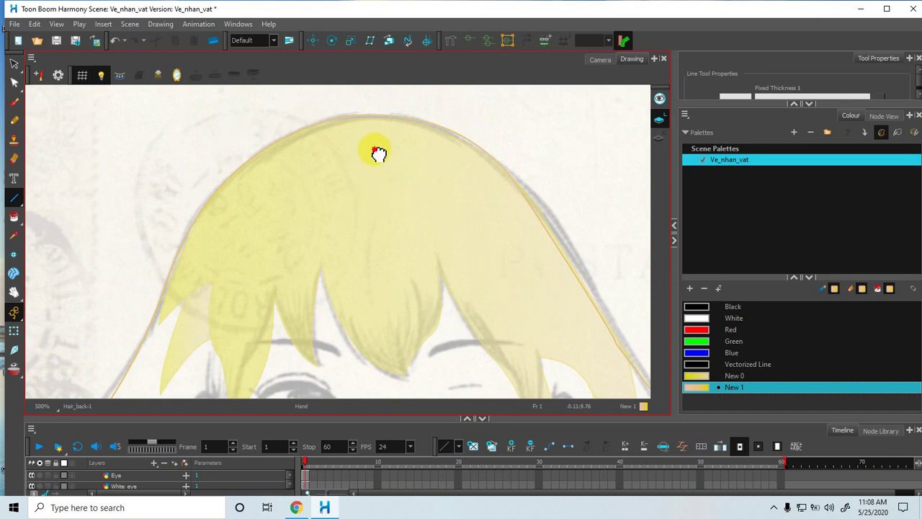
{"action": "left_click_drag", "start_coordinate": [375, 150], "coordinate": [385, 85]}
{"action": "left_click_drag", "start_coordinate": [372, 189], "coordinate": [352, 152]}
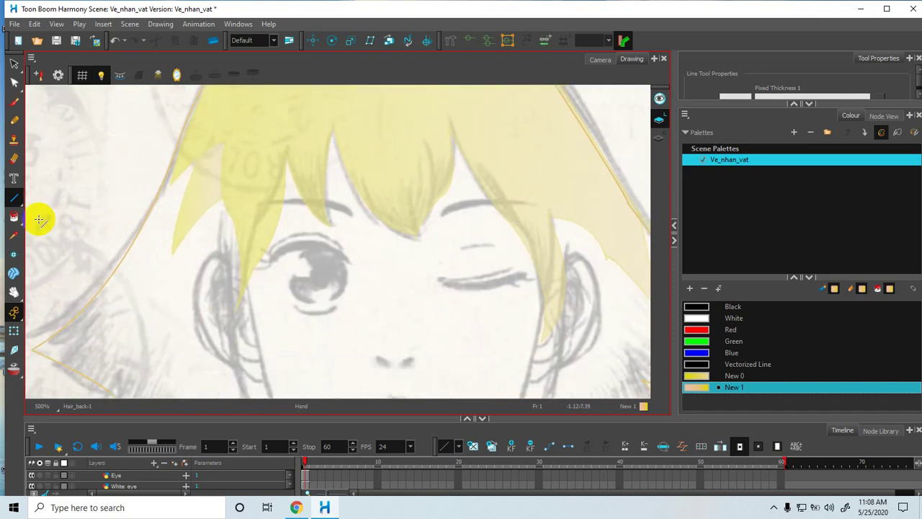
{"action": "left_click", "coordinate": [14, 216]}
{"action": "left_click", "coordinate": [202, 250]}
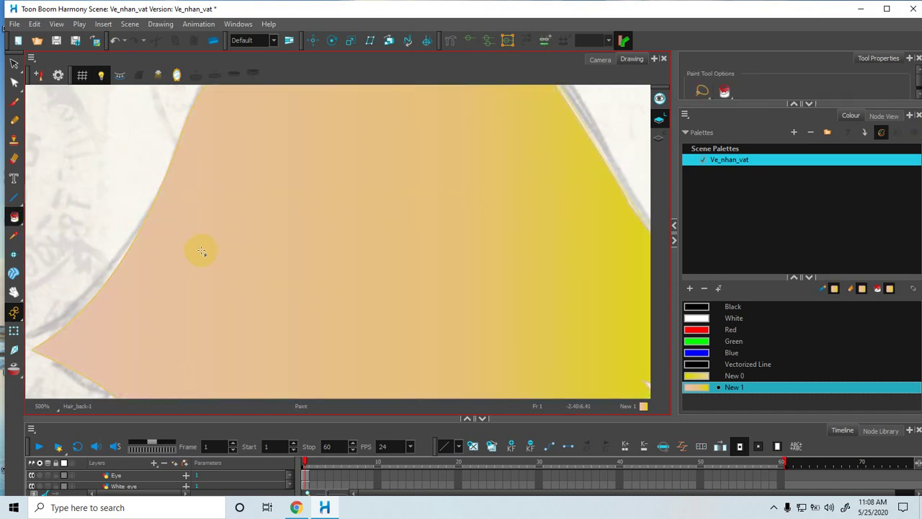
{"action": "scroll", "coordinate": [297, 218], "scroll_direction": "down", "scroll_amount": 4}
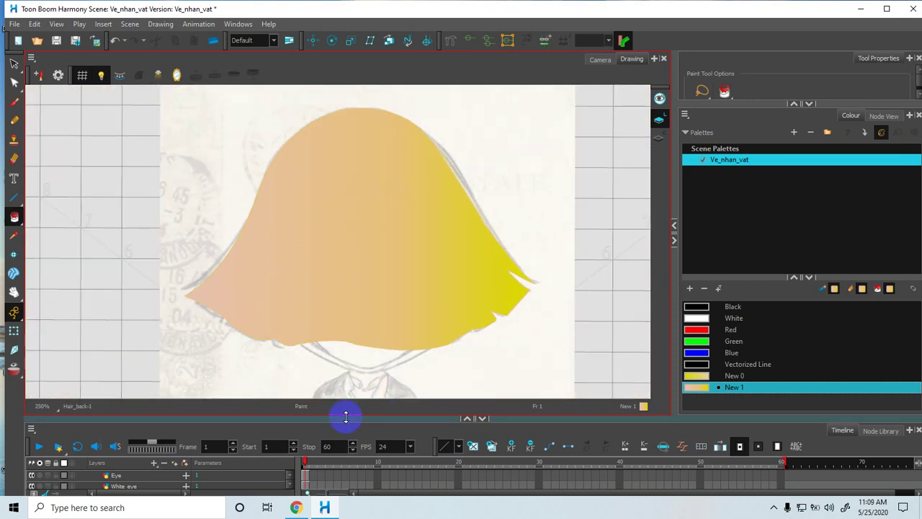
Step: Enlarge the timeline area, make frame 1 of the Face layer the active drawing and frame the face for tracing
{"action": "left_click_drag", "start_coordinate": [345, 416], "coordinate": [346, 359]}
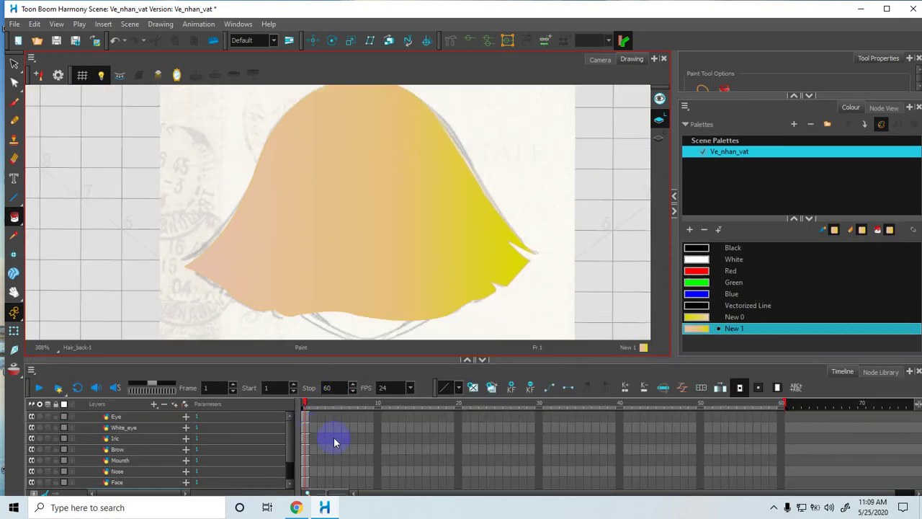
{"action": "scroll", "coordinate": [291, 435], "scroll_direction": "down", "scroll_amount": 2}
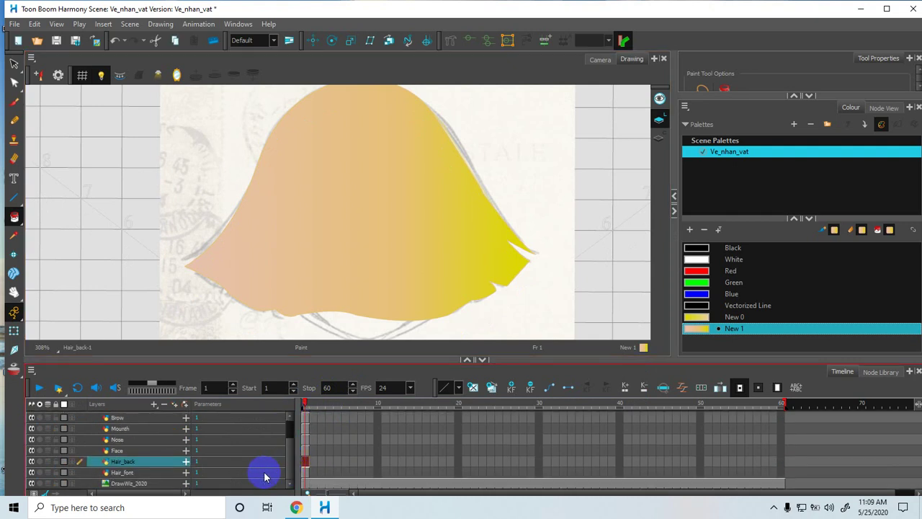
{"action": "left_click", "coordinate": [306, 452]}
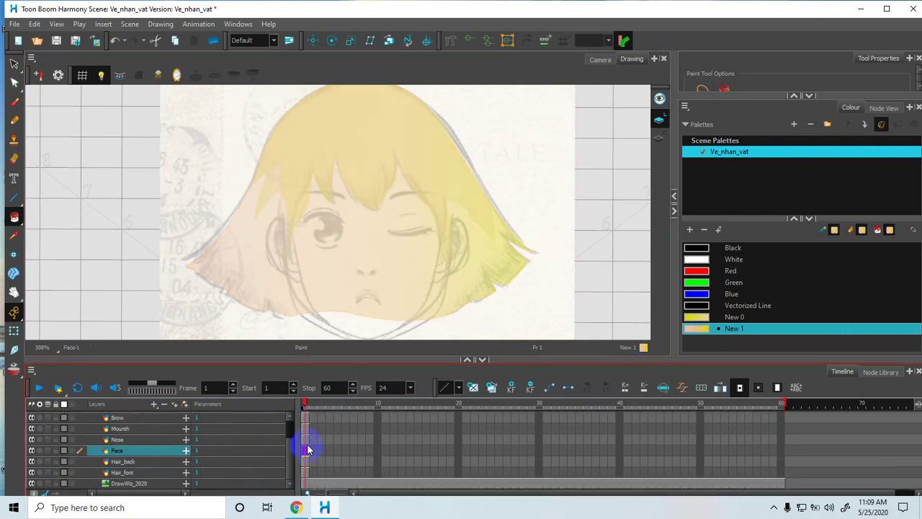
{"action": "key", "text": "space"}
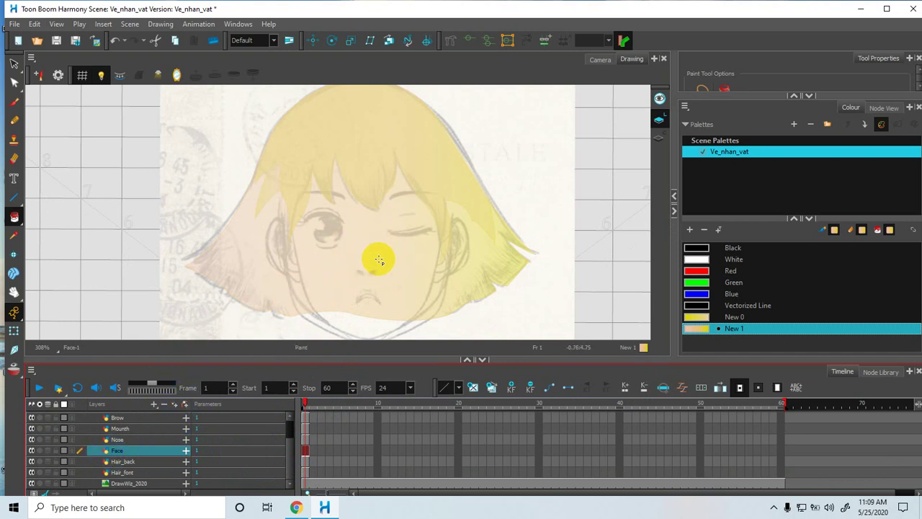
{"action": "key", "text": "space"}
{"action": "left_click_drag", "start_coordinate": [390, 251], "coordinate": [408, 232]}
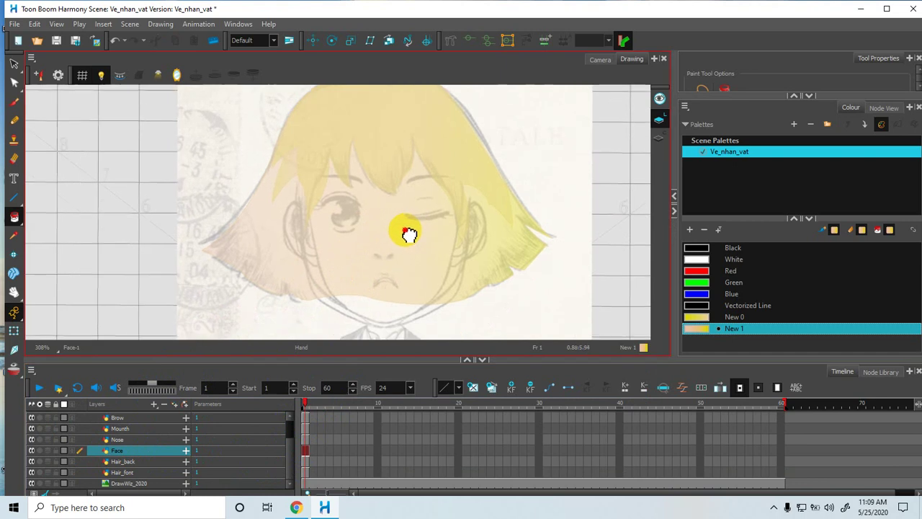
Step: Rename the palette colour New 1 as Back_hair and New 0 as Font_hair
{"action": "scroll", "coordinate": [382, 231], "scroll_direction": "up", "scroll_amount": 5}
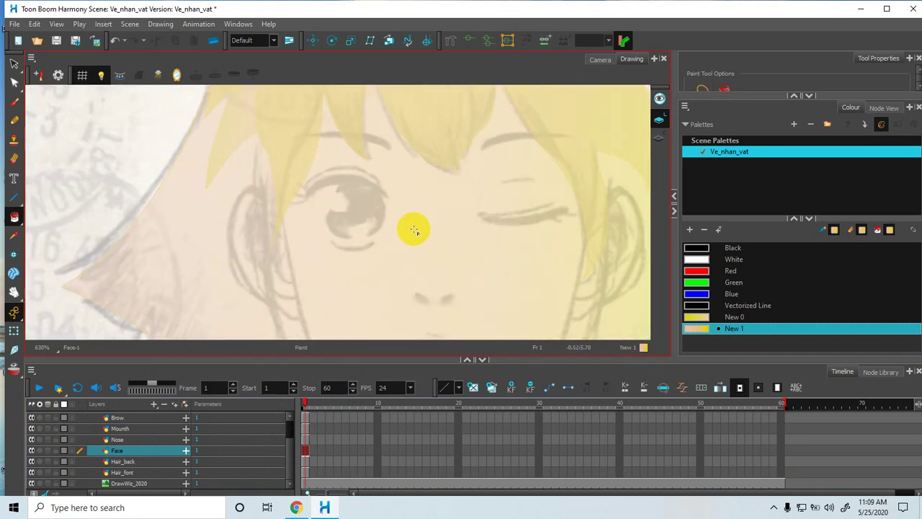
{"action": "key", "text": "space"}
{"action": "mouse_move", "coordinate": [447, 247]}
{"action": "left_mouse_down"}
{"action": "mouse_move", "coordinate": [427, 193]}
{"action": "mouse_move", "coordinate": [423, 221]}
{"action": "left_mouse_up"}
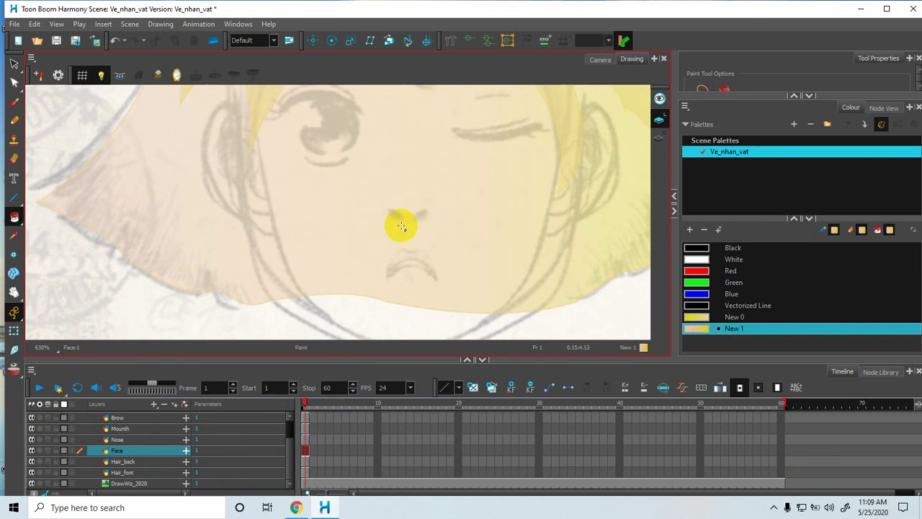
{"action": "left_click", "coordinate": [734, 329]}
{"action": "double_click", "coordinate": [736, 328]}
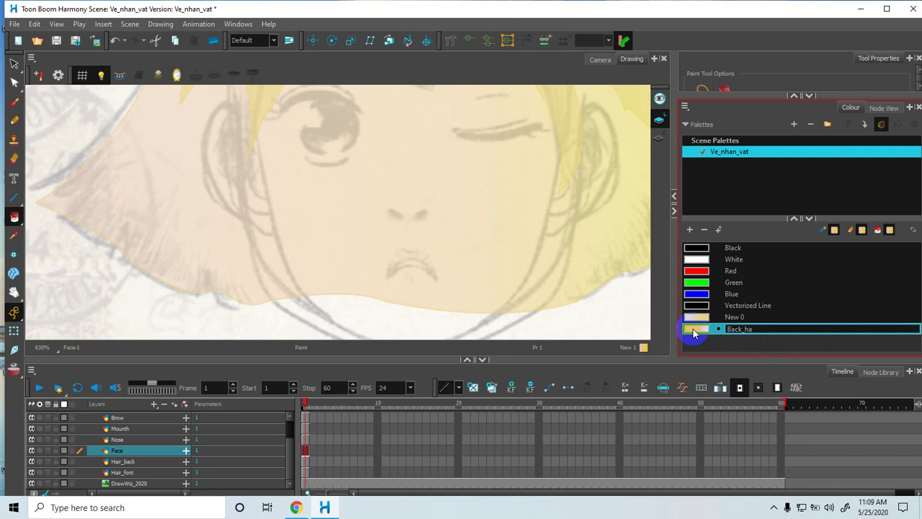
{"action": "key", "text": "Tab"}
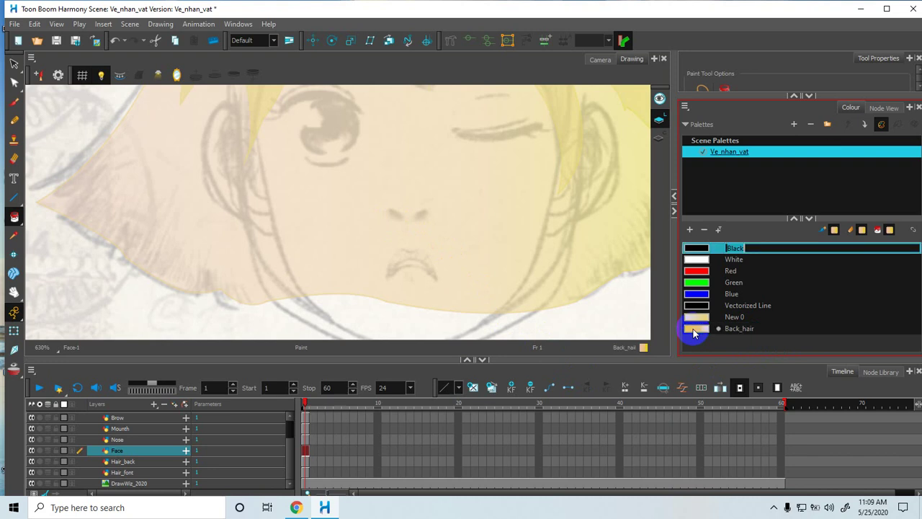
{"action": "double_click", "coordinate": [735, 317]}
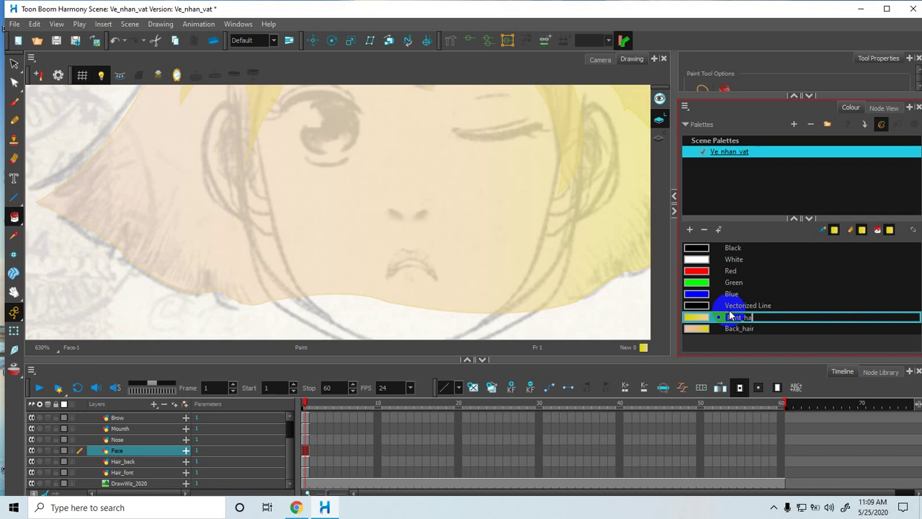
{"action": "key", "text": "Tab"}
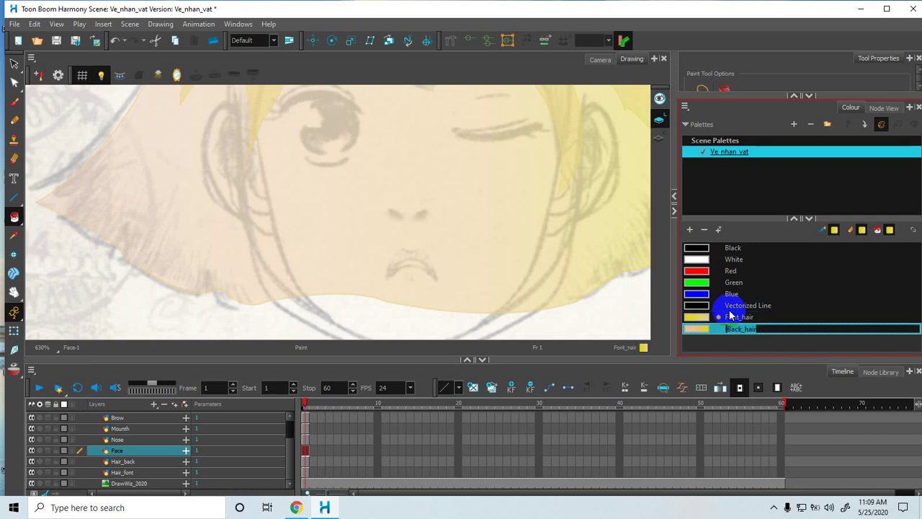
Step: Add a new palette colour and make it a solid skin tone with red 231, green 193 and blue 175
{"action": "left_click", "coordinate": [690, 230]}
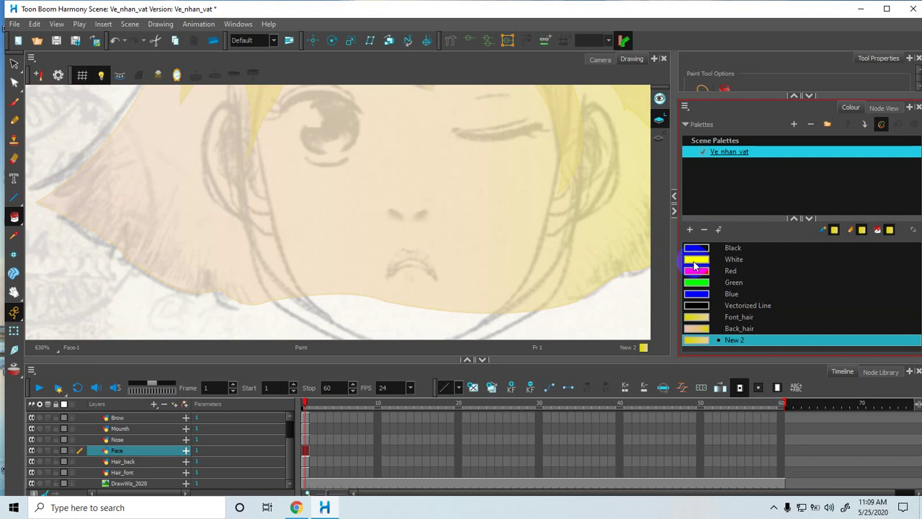
{"action": "double_click", "coordinate": [693, 341]}
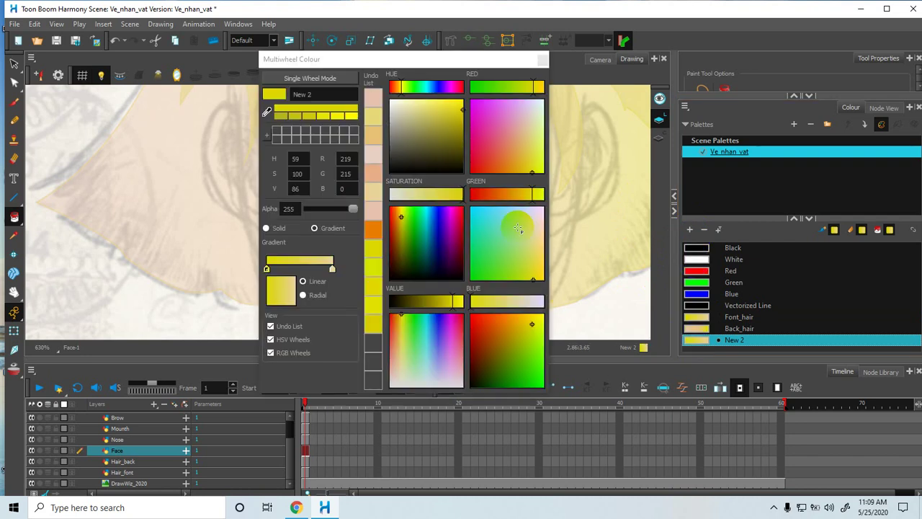
{"action": "left_click", "coordinate": [267, 228]}
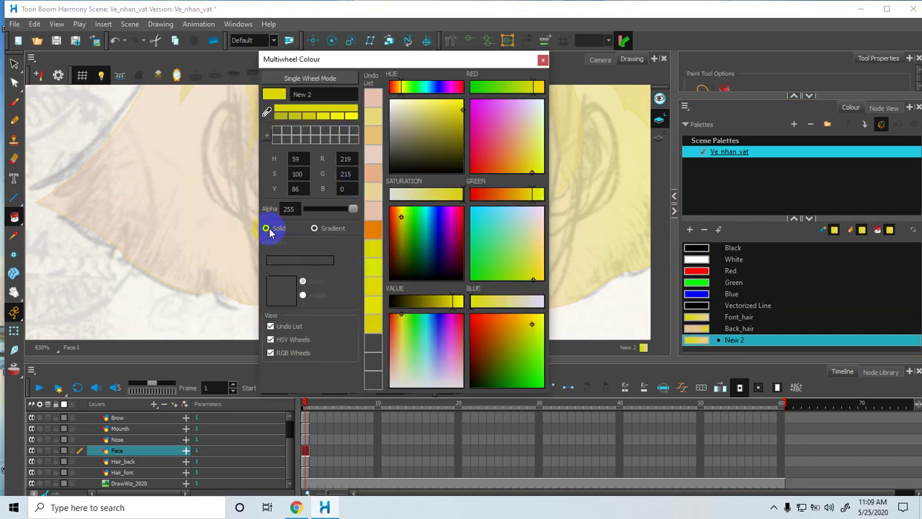
{"action": "left_click", "coordinate": [526, 123]}
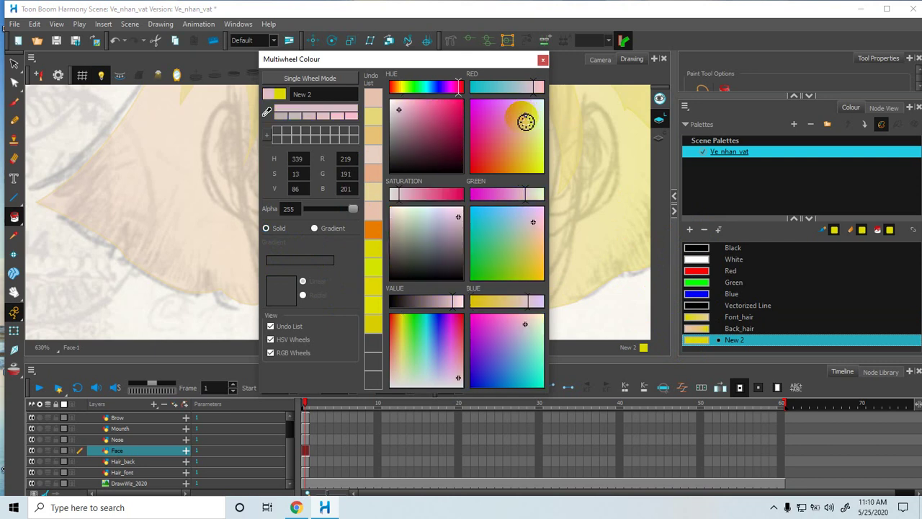
{"action": "left_click", "coordinate": [522, 117]}
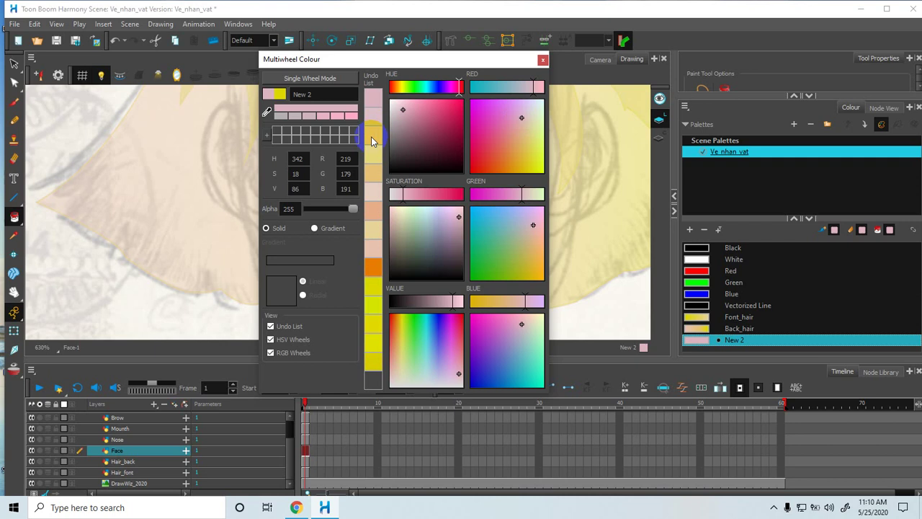
{"action": "left_click", "coordinate": [534, 136]}
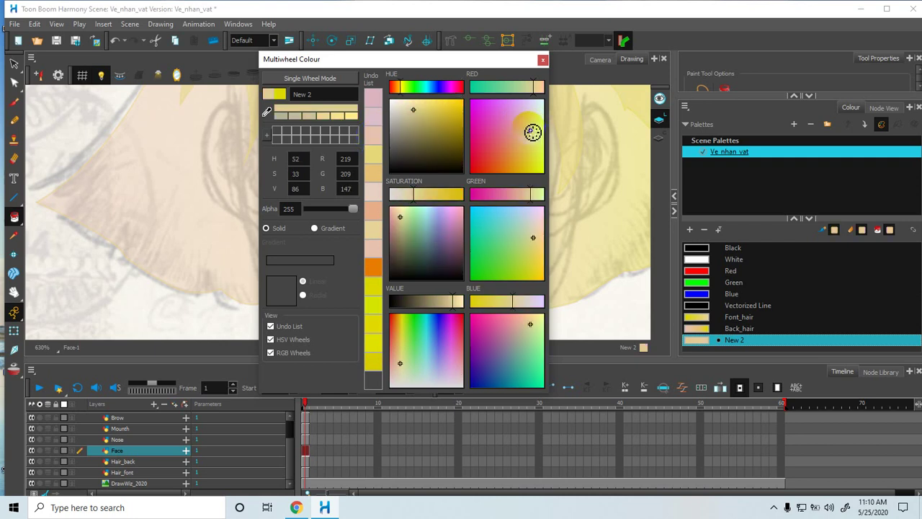
{"action": "left_click", "coordinate": [537, 118]}
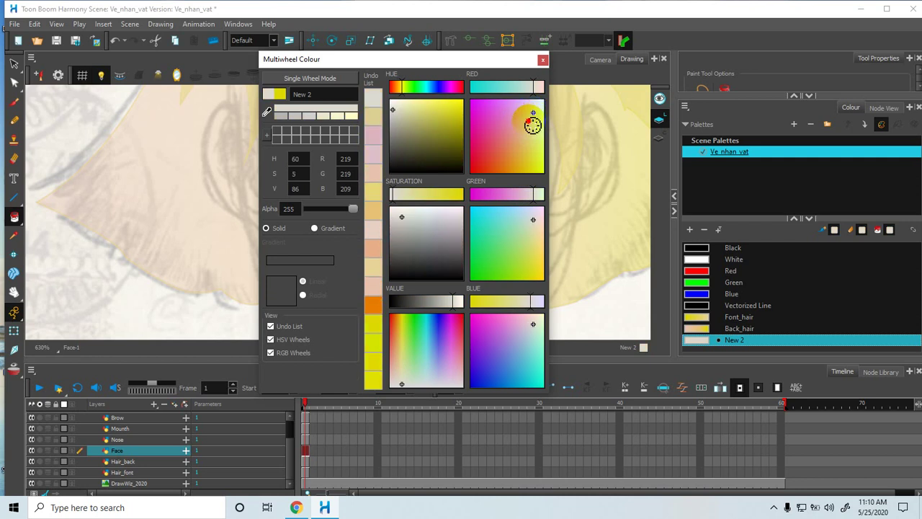
{"action": "left_click", "coordinate": [532, 124]}
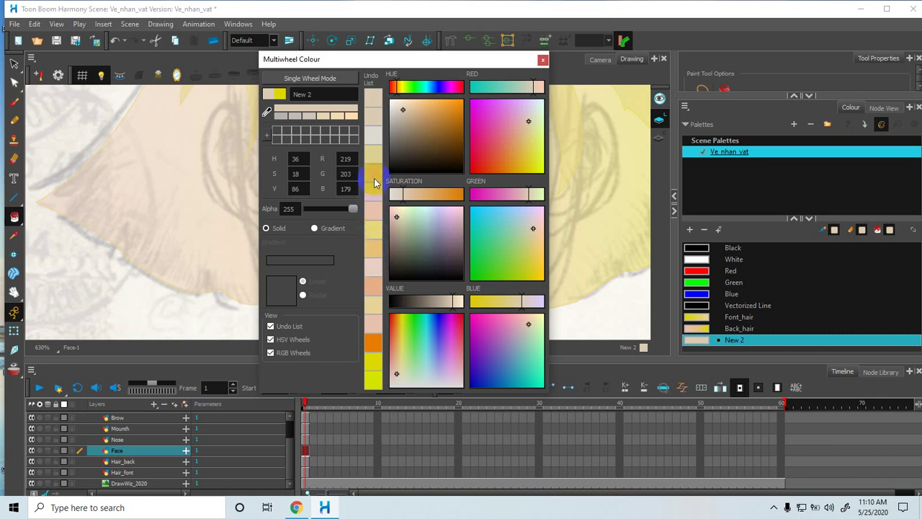
{"action": "left_click", "coordinate": [372, 215]}
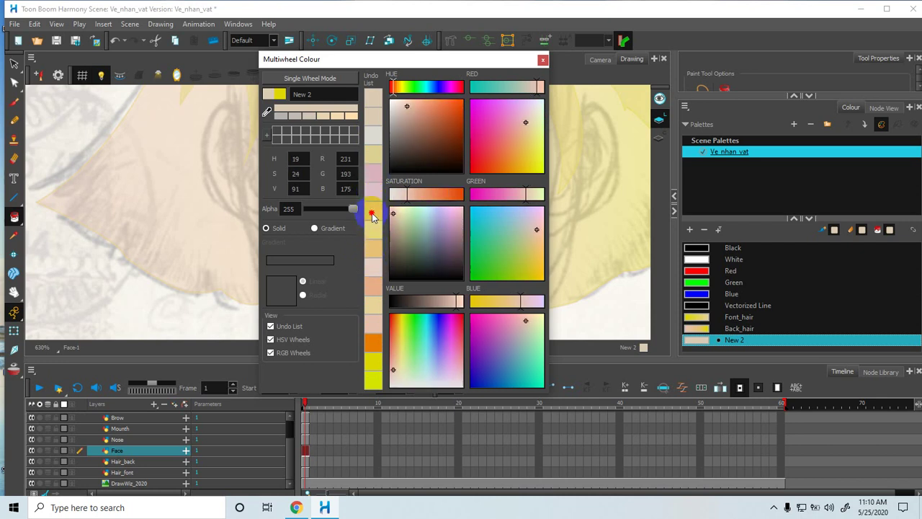
{"action": "left_click", "coordinate": [543, 62]}
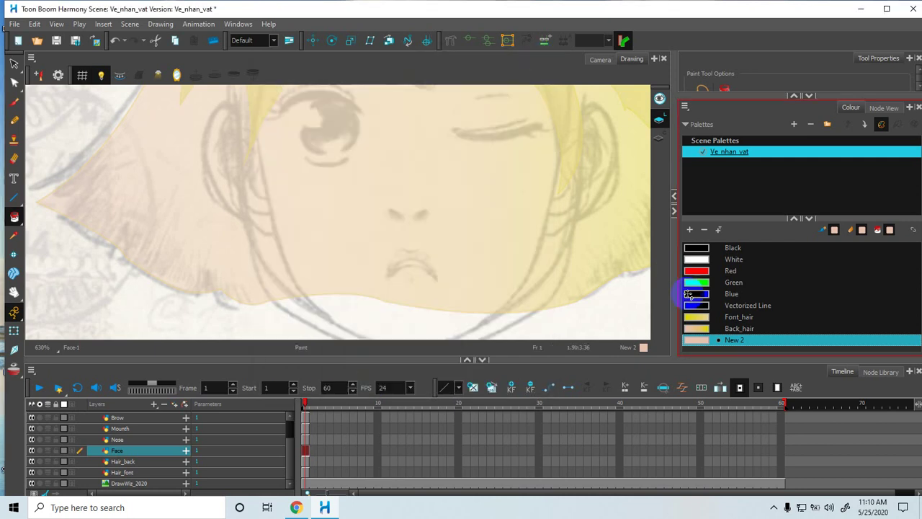
Step: Rename the new skin-tone palette colour as FACE
{"action": "double_click", "coordinate": [732, 341]}
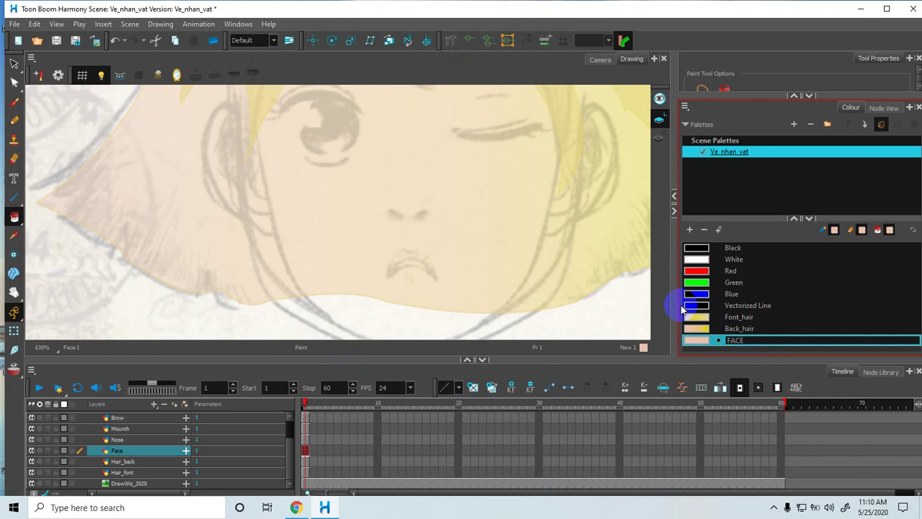
{"action": "type", "text": "FACE"}
{"action": "key", "text": "Tab"}
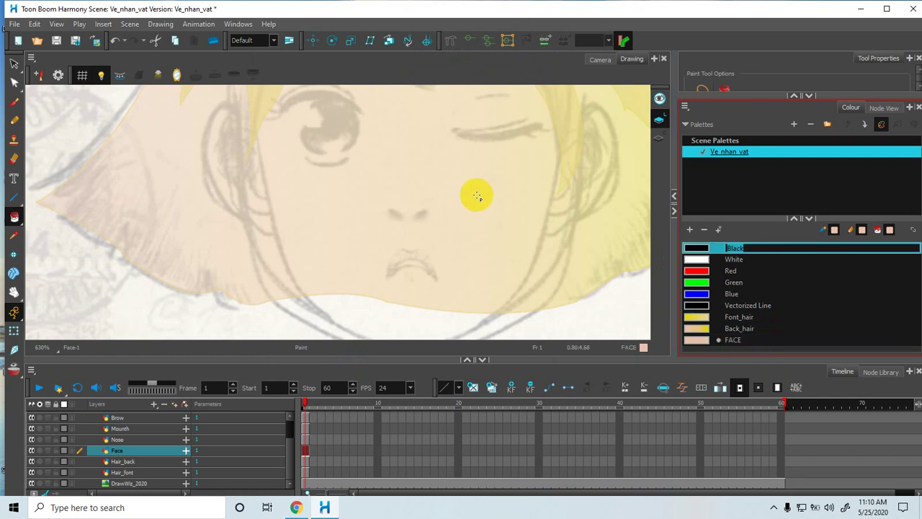
Step: Enlarge the drawing area by shrinking the timeline area, keeping the sketched face in view
{"action": "key", "text": "space"}
{"action": "left_click_drag", "start_coordinate": [480, 181], "coordinate": [465, 263]}
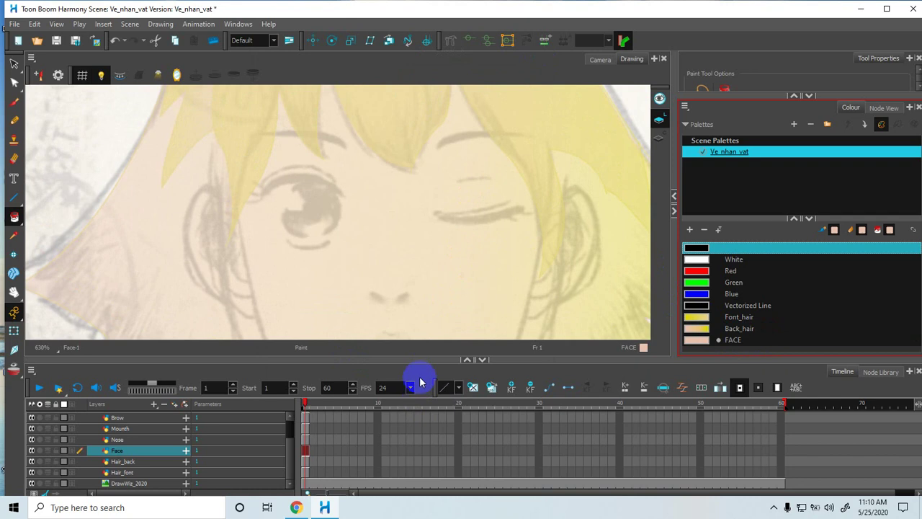
{"action": "left_click_drag", "start_coordinate": [424, 359], "coordinate": [426, 438]}
{"action": "left_click_drag", "start_coordinate": [428, 375], "coordinate": [429, 438]}
{"action": "key", "text": "space"}
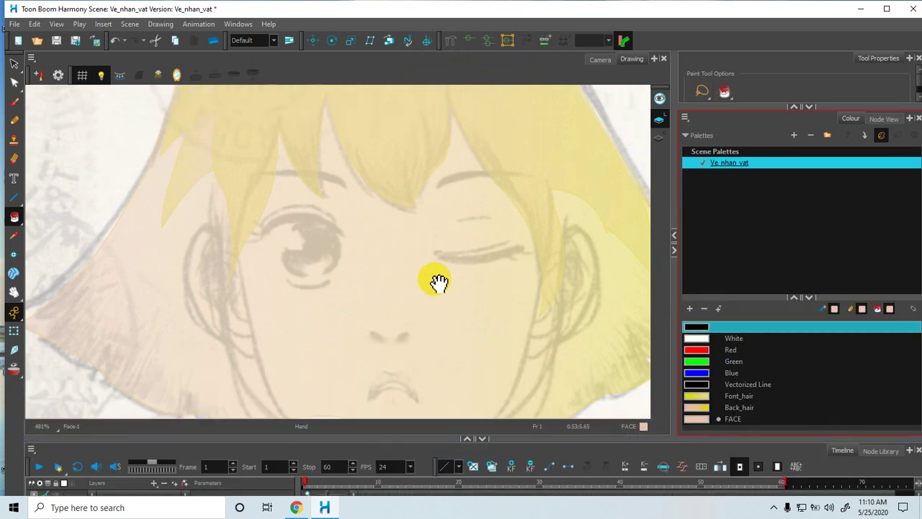
{"action": "left_click_drag", "start_coordinate": [430, 247], "coordinate": [421, 219]}
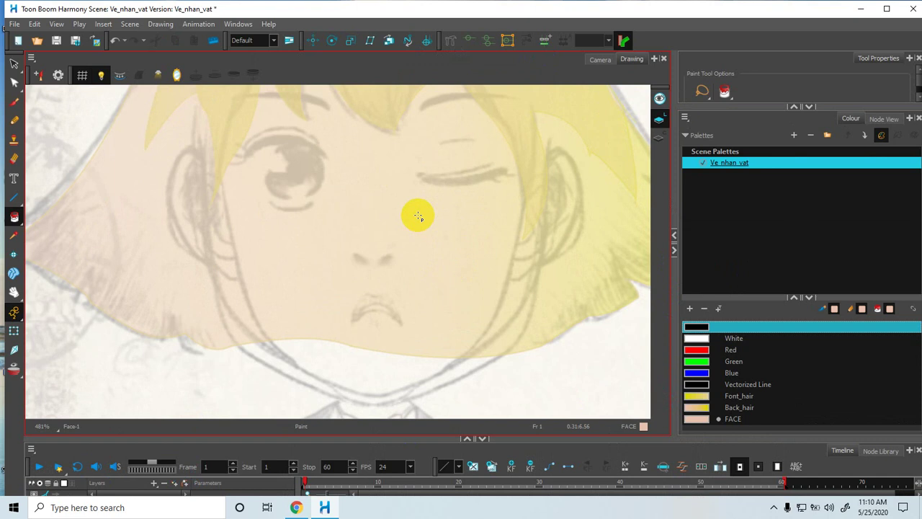
{"action": "key", "text": "space"}
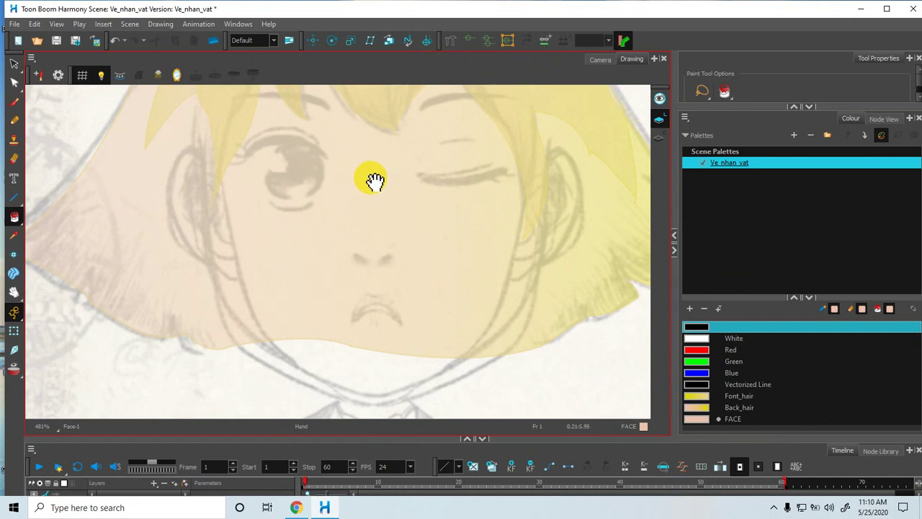
Step: With the Line tool in the FACE colour, trace the outline of the ear beside the open eye
{"action": "left_click", "coordinate": [11, 203]}
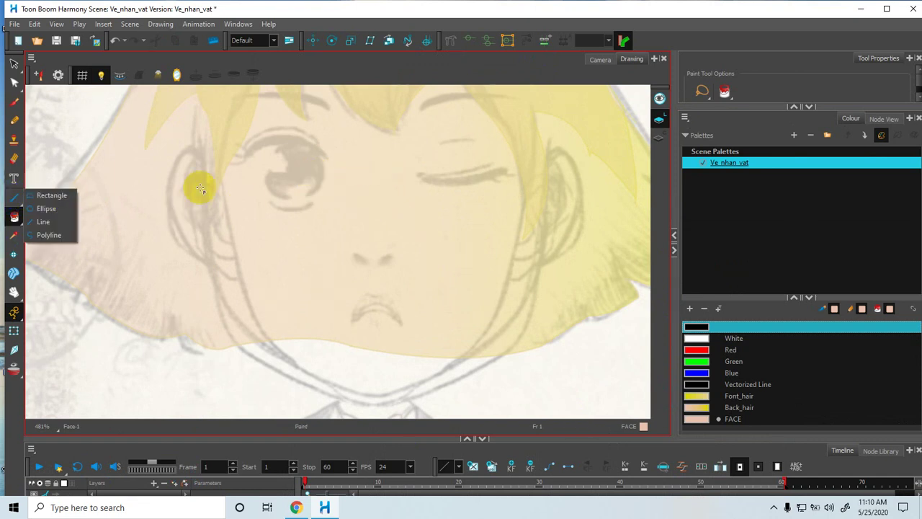
{"action": "left_click", "coordinate": [43, 221]}
{"action": "key", "text": "space"}
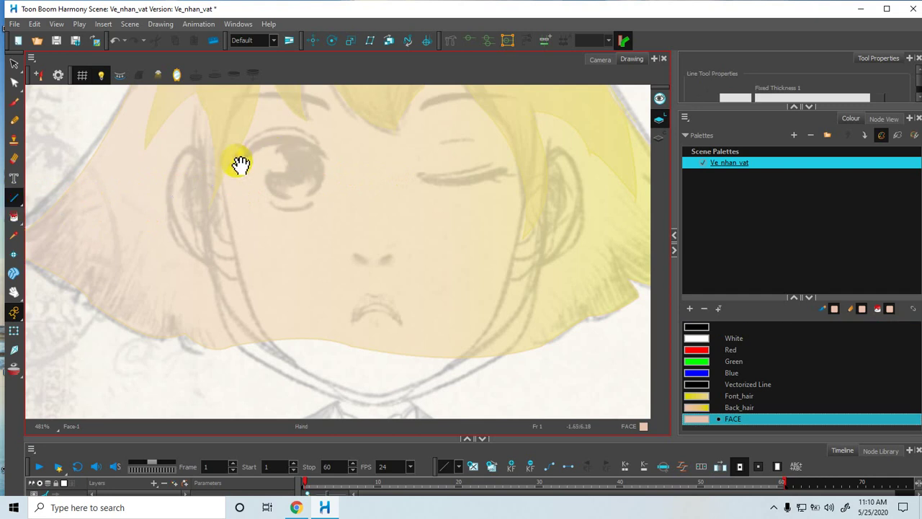
{"action": "mouse_move", "coordinate": [240, 165]}
{"action": "left_mouse_down"}
{"action": "mouse_move", "coordinate": [250, 178]}
{"action": "mouse_move", "coordinate": [256, 171]}
{"action": "left_mouse_up"}
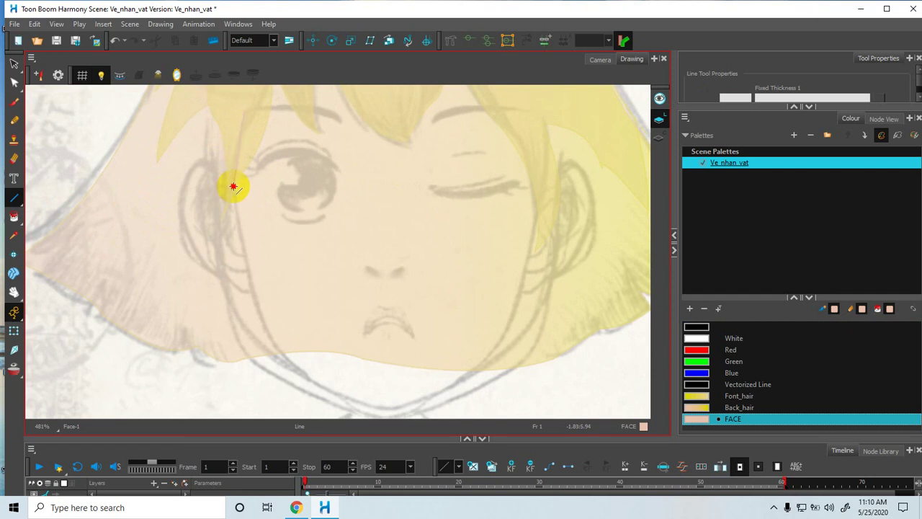
{"action": "left_click_drag", "start_coordinate": [233, 186], "coordinate": [220, 152]}
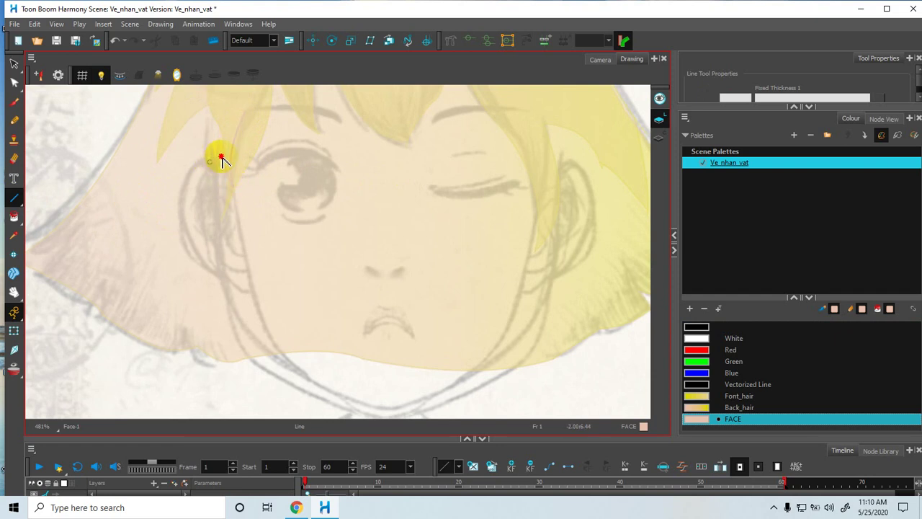
{"action": "mouse_move", "coordinate": [221, 156]}
{"action": "left_mouse_down"}
{"action": "mouse_move", "coordinate": [186, 204]}
{"action": "mouse_move", "coordinate": [207, 268]}
{"action": "mouse_move", "coordinate": [166, 213]}
{"action": "left_mouse_up"}
{"action": "key", "text": "space"}
{"action": "left_click_drag", "start_coordinate": [219, 248], "coordinate": [206, 214]}
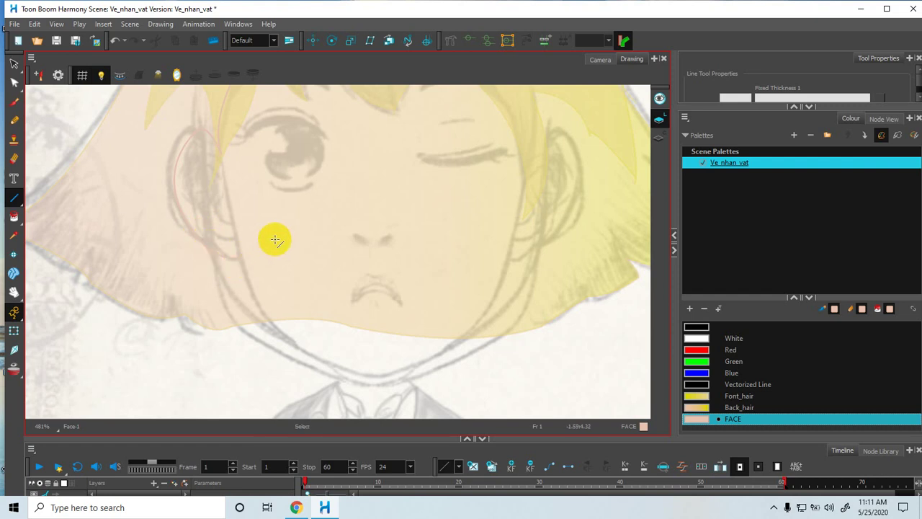
Step: Trace the jawline with curved lines from the ear beside the open eye down and around the chin
{"action": "left_click_drag", "start_coordinate": [259, 243], "coordinate": [273, 328]}
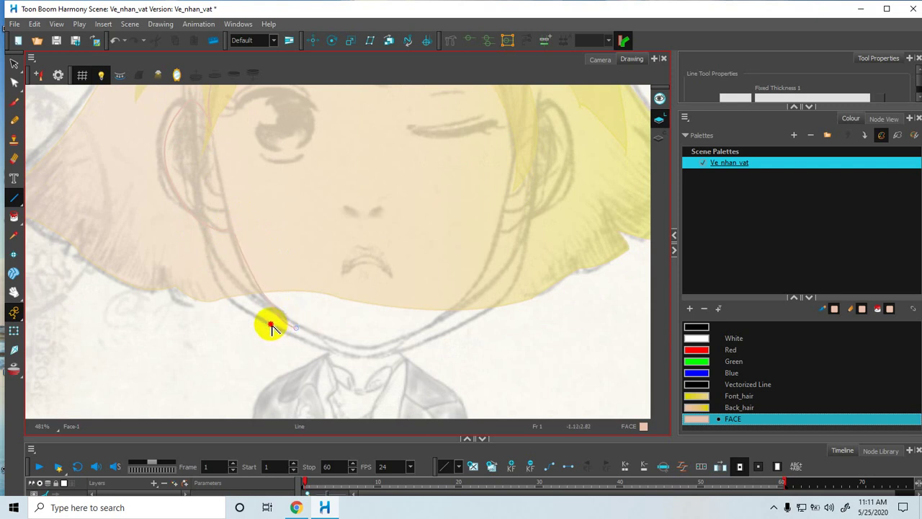
{"action": "key", "text": "space"}
{"action": "left_click_drag", "start_coordinate": [353, 303], "coordinate": [317, 261]}
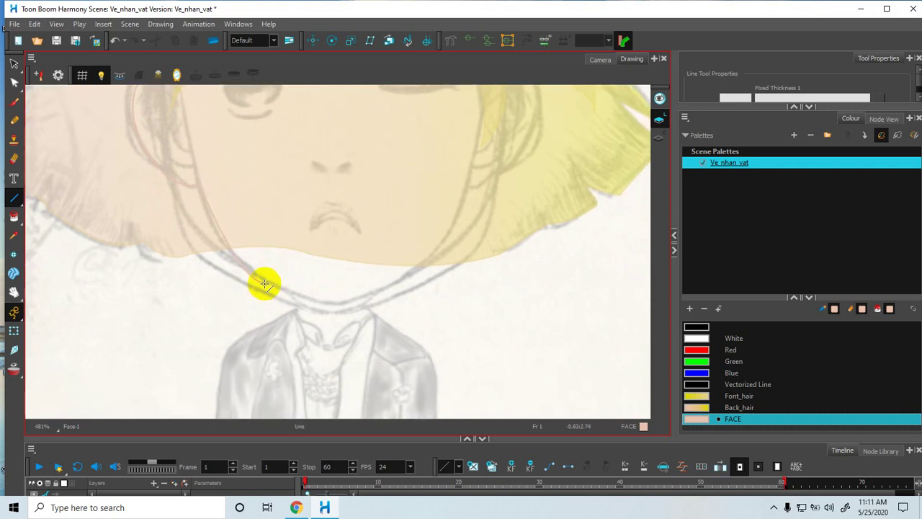
{"action": "mouse_move", "coordinate": [265, 284]}
{"action": "left_mouse_down"}
{"action": "mouse_move", "coordinate": [317, 298]}
{"action": "mouse_move", "coordinate": [369, 296]}
{"action": "mouse_move", "coordinate": [314, 323]}
{"action": "left_mouse_up"}
{"action": "key", "text": "space"}
{"action": "mouse_move", "coordinate": [390, 272]}
{"action": "left_mouse_down"}
{"action": "mouse_move", "coordinate": [375, 305]}
{"action": "mouse_move", "coordinate": [446, 228]}
{"action": "mouse_move", "coordinate": [426, 270]}
{"action": "left_mouse_up"}
{"action": "key", "text": "space"}
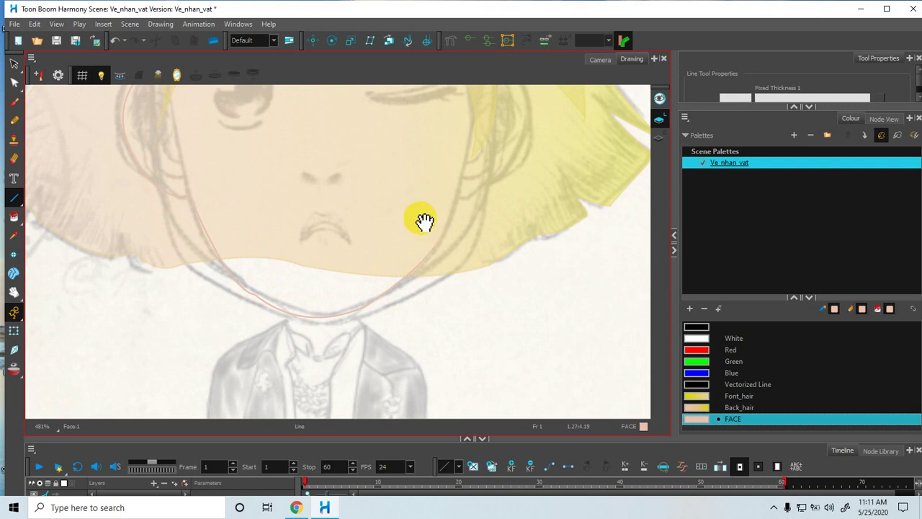
Step: Continue the face outline up the cheek and temple on the closed-eye side to the fringe
{"action": "left_click_drag", "start_coordinate": [444, 160], "coordinate": [433, 195]}
{"action": "mouse_move", "coordinate": [461, 154]}
{"action": "left_mouse_down"}
{"action": "mouse_move", "coordinate": [437, 216]}
{"action": "mouse_move", "coordinate": [433, 270]}
{"action": "mouse_move", "coordinate": [441, 257]}
{"action": "mouse_move", "coordinate": [445, 282]}
{"action": "left_mouse_up"}
{"action": "key", "text": "space"}
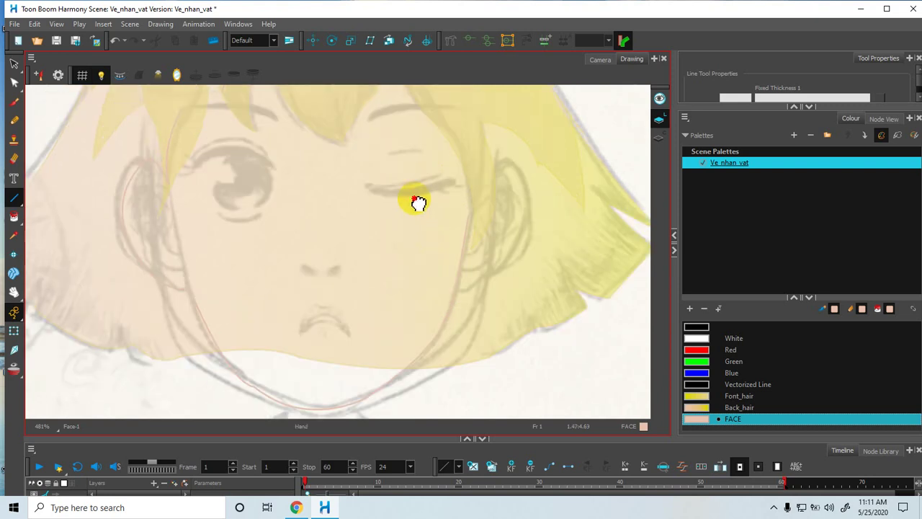
{"action": "left_click_drag", "start_coordinate": [422, 233], "coordinate": [424, 262]}
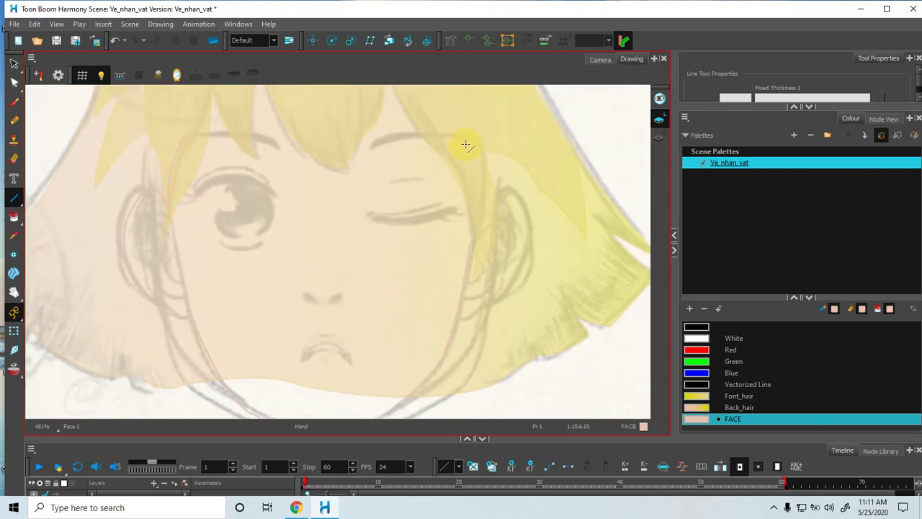
{"action": "left_click_drag", "start_coordinate": [465, 182], "coordinate": [463, 230]}
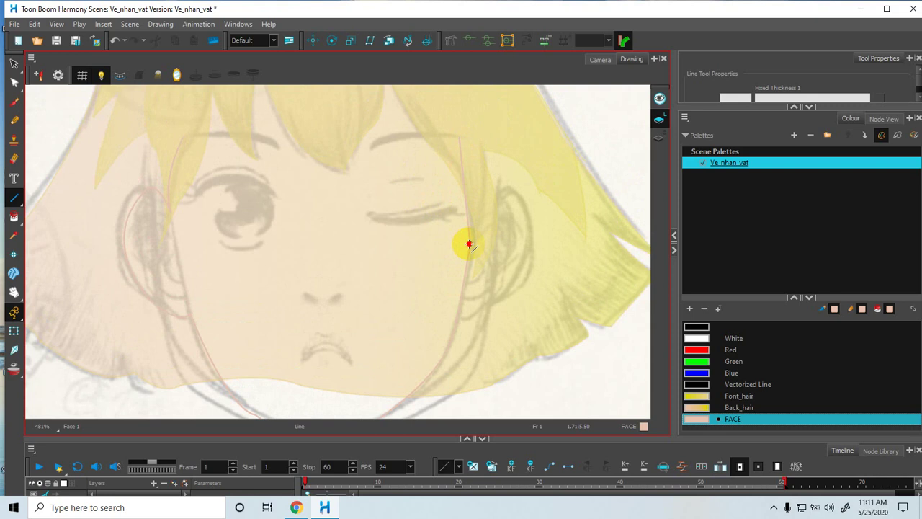
Step: Trace the outline of the ear beside the closed eye from the lobe up to its upper edge
{"action": "mouse_move", "coordinate": [494, 221]}
{"action": "left_mouse_down"}
{"action": "mouse_move", "coordinate": [466, 237]}
{"action": "mouse_move", "coordinate": [457, 261]}
{"action": "mouse_move", "coordinate": [460, 312]}
{"action": "mouse_move", "coordinate": [500, 310]}
{"action": "mouse_move", "coordinate": [465, 320]}
{"action": "left_mouse_up"}
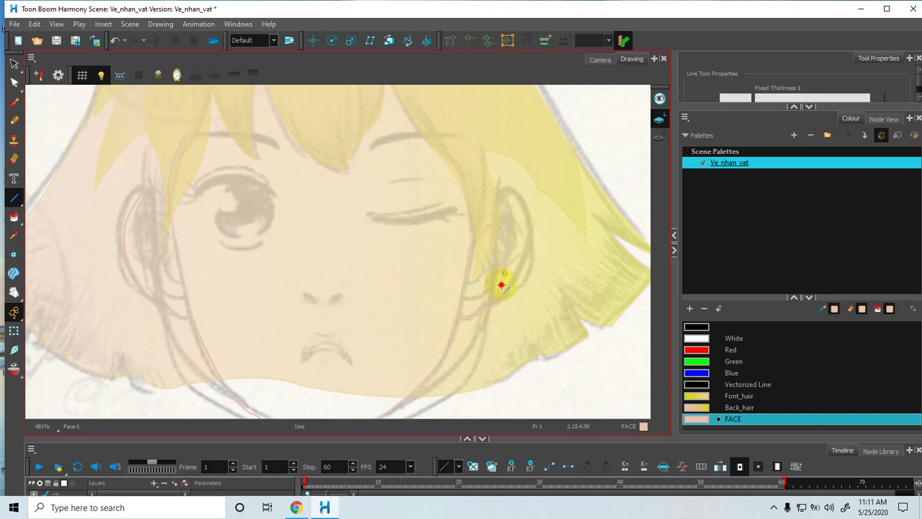
{"action": "left_click_drag", "start_coordinate": [498, 300], "coordinate": [523, 261]}
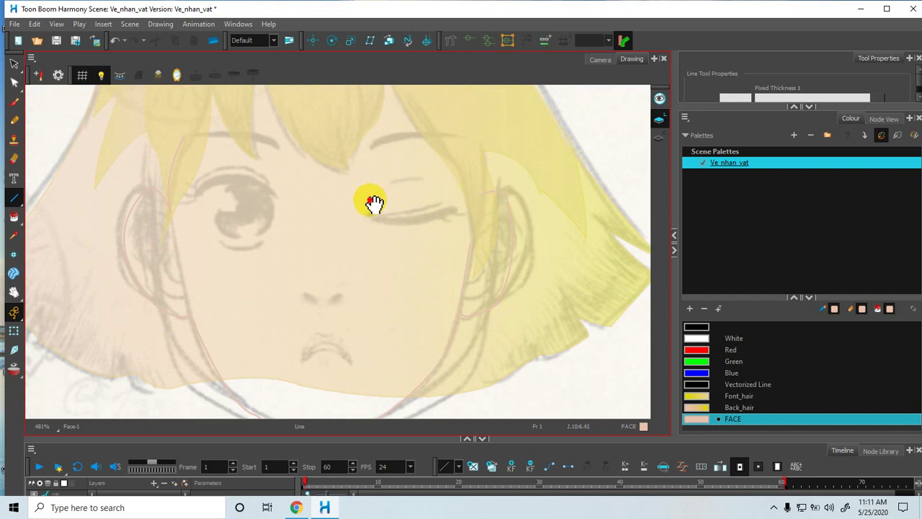
Step: Trace the upper face outline along the temples and across the forehead beneath the fringe, joining both sides of the face
{"action": "left_click_drag", "start_coordinate": [489, 117], "coordinate": [454, 151]}
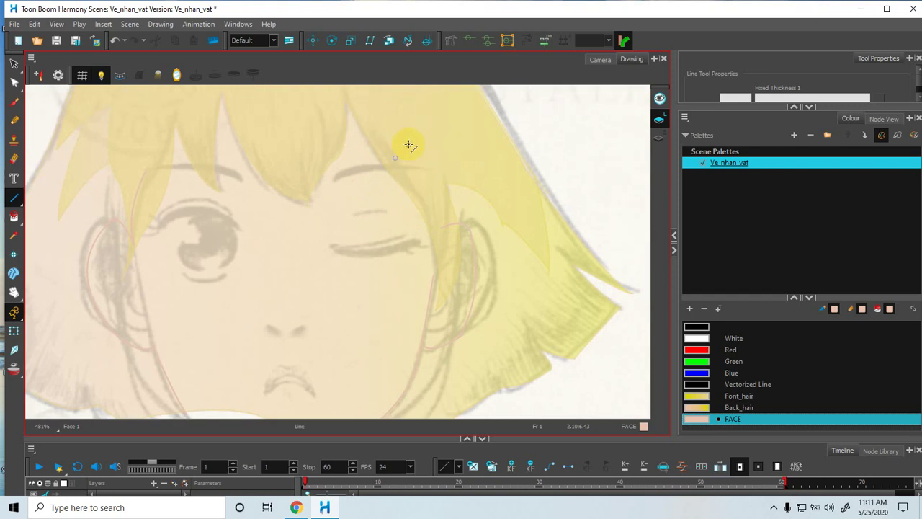
{"action": "left_click_drag", "start_coordinate": [440, 244], "coordinate": [453, 209]}
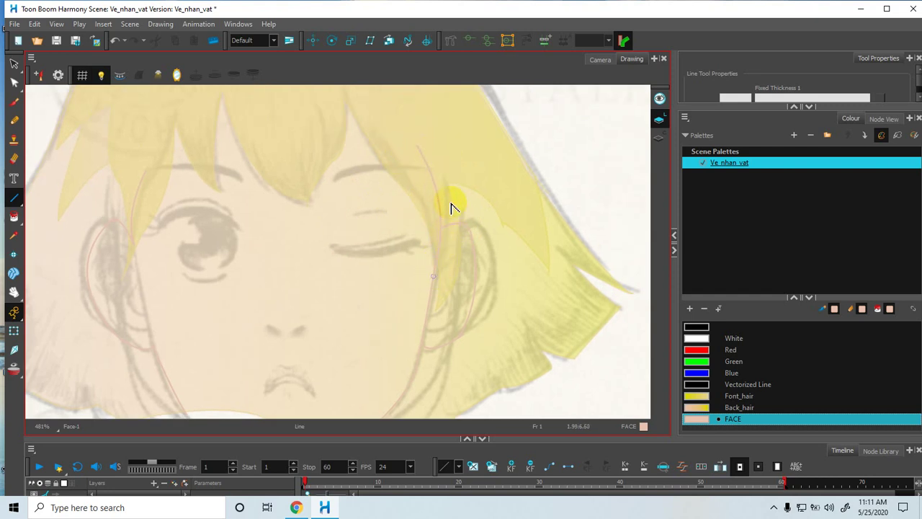
{"action": "left_click_drag", "start_coordinate": [188, 138], "coordinate": [232, 185]}
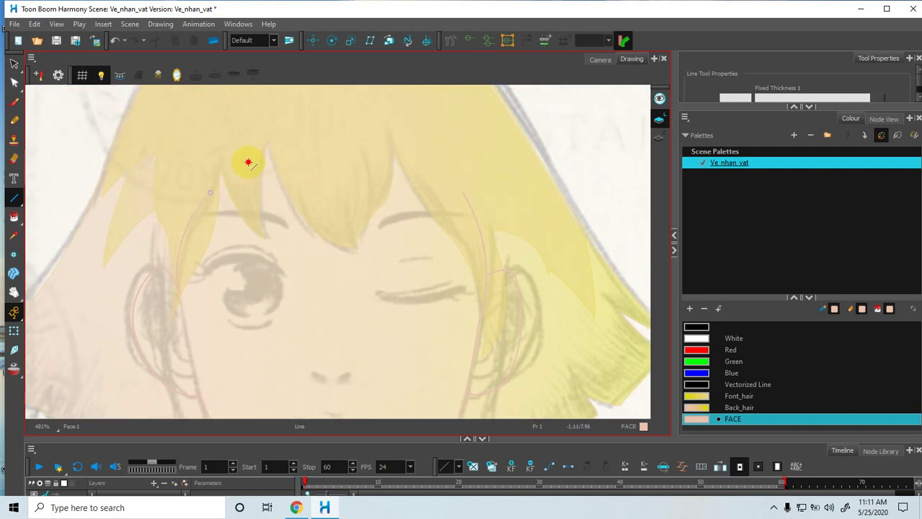
{"action": "left_click_drag", "start_coordinate": [258, 152], "coordinate": [239, 155]}
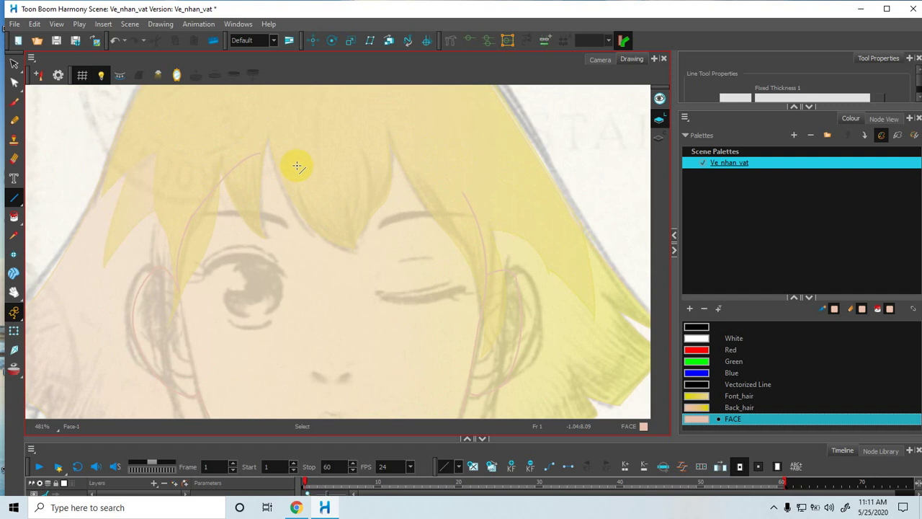
{"action": "key", "text": "space"}
{"action": "mouse_move", "coordinate": [267, 153]}
{"action": "left_mouse_down"}
{"action": "mouse_move", "coordinate": [322, 140]}
{"action": "mouse_move", "coordinate": [360, 146]}
{"action": "mouse_move", "coordinate": [336, 137]}
{"action": "mouse_move", "coordinate": [342, 132]}
{"action": "mouse_move", "coordinate": [387, 140]}
{"action": "mouse_move", "coordinate": [441, 177]}
{"action": "mouse_move", "coordinate": [416, 153]}
{"action": "left_mouse_up"}
{"action": "key", "text": "space"}
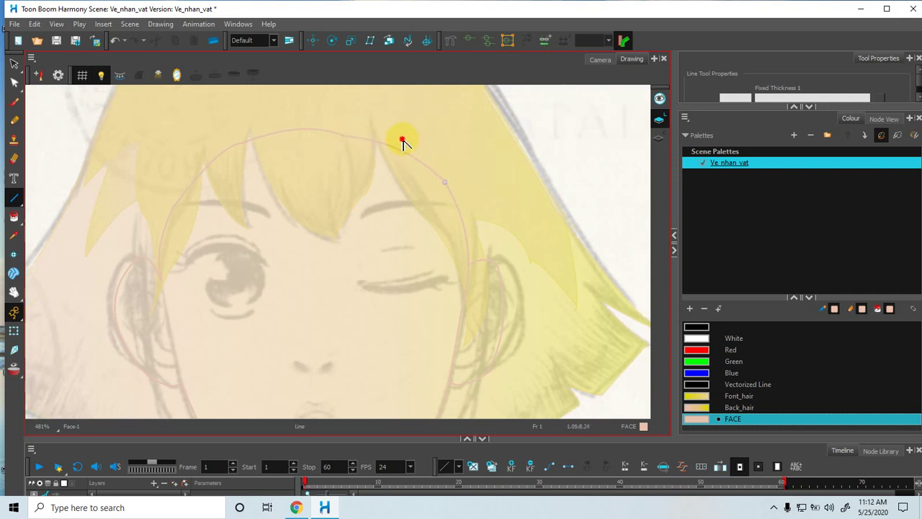
Step: Draw a second, higher forehead arc above the first one, curving down to both temples
{"action": "key", "text": "space"}
{"action": "mouse_move", "coordinate": [281, 129]}
{"action": "left_mouse_down"}
{"action": "mouse_move", "coordinate": [339, 155]}
{"action": "mouse_move", "coordinate": [351, 183]}
{"action": "left_mouse_up"}
{"action": "mouse_move", "coordinate": [251, 230]}
{"action": "left_mouse_down"}
{"action": "mouse_move", "coordinate": [286, 173]}
{"action": "mouse_move", "coordinate": [356, 154]}
{"action": "mouse_move", "coordinate": [407, 163]}
{"action": "mouse_move", "coordinate": [296, 127]}
{"action": "left_mouse_up"}
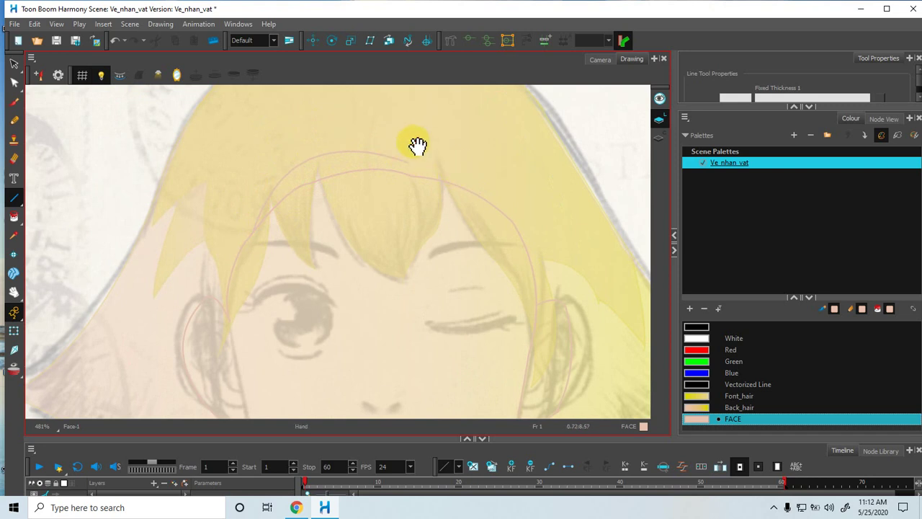
{"action": "mouse_move", "coordinate": [413, 144]}
{"action": "left_mouse_down"}
{"action": "mouse_move", "coordinate": [377, 124]}
{"action": "mouse_move", "coordinate": [493, 160]}
{"action": "mouse_move", "coordinate": [494, 231]}
{"action": "mouse_move", "coordinate": [498, 137]}
{"action": "mouse_move", "coordinate": [477, 143]}
{"action": "left_mouse_up"}
{"action": "key", "text": "space"}
{"action": "left_click_drag", "start_coordinate": [352, 219], "coordinate": [383, 178]}
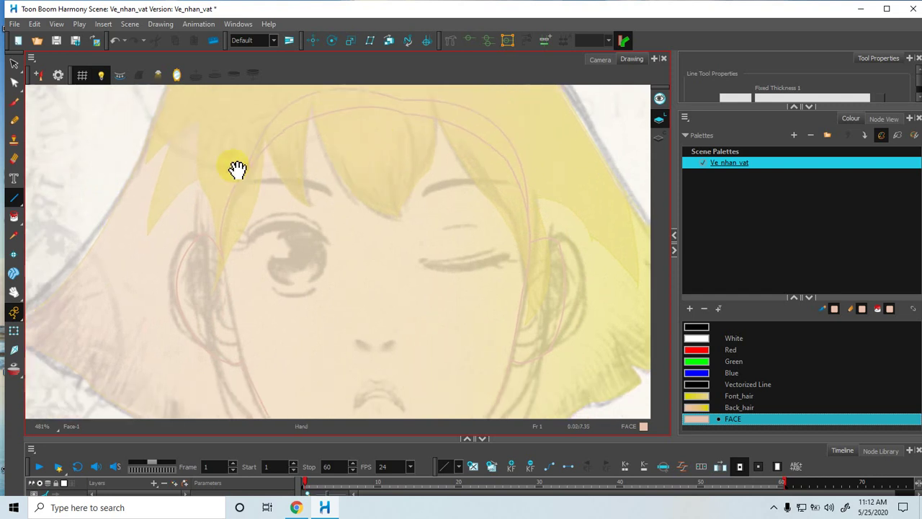
{"action": "mouse_move", "coordinate": [280, 109]}
{"action": "left_mouse_down"}
{"action": "mouse_move", "coordinate": [234, 140]}
{"action": "mouse_move", "coordinate": [219, 213]}
{"action": "mouse_move", "coordinate": [210, 165]}
{"action": "mouse_move", "coordinate": [293, 118]}
{"action": "left_mouse_up"}
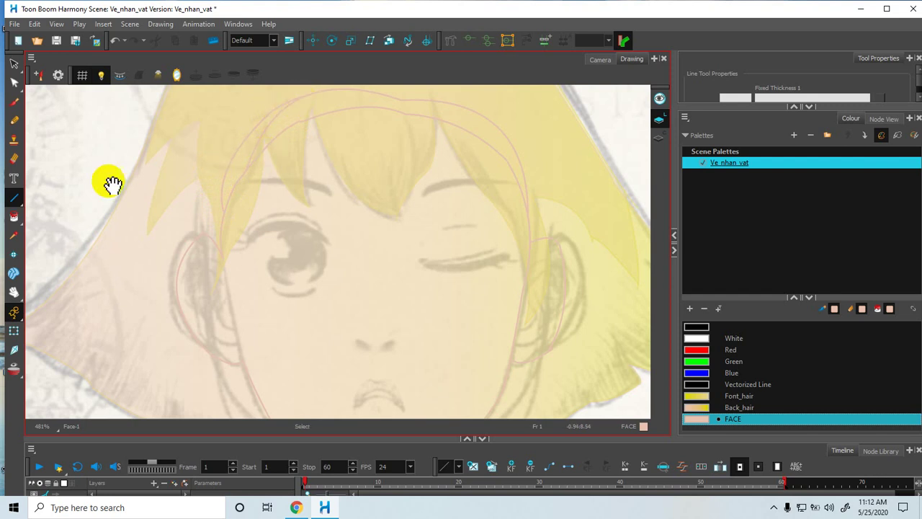
Step: Paint the face and the strip between the two forehead arcs with the FACE colour
{"action": "left_click", "coordinate": [14, 216]}
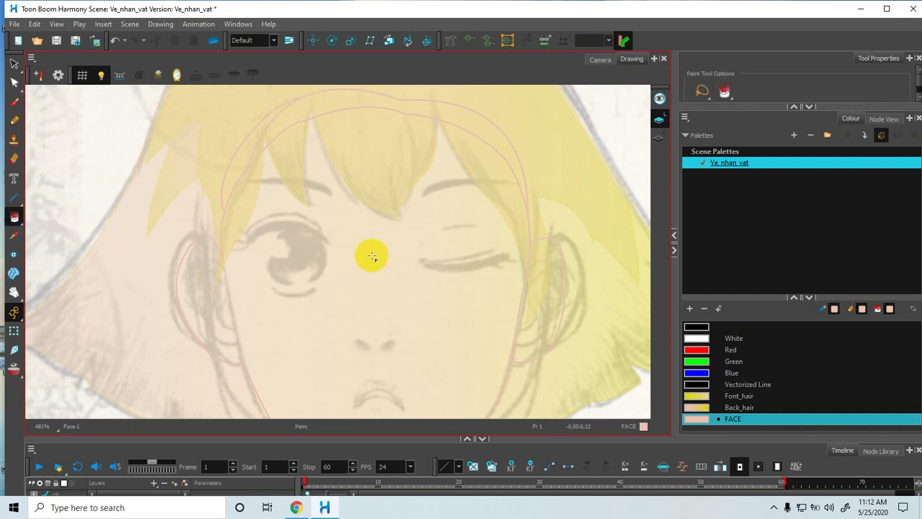
{"action": "left_click", "coordinate": [367, 247]}
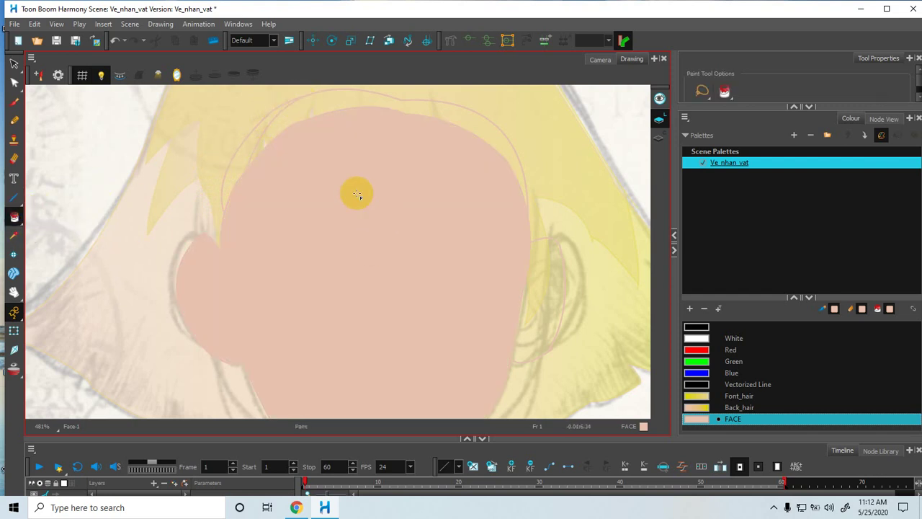
{"action": "left_click", "coordinate": [306, 105]}
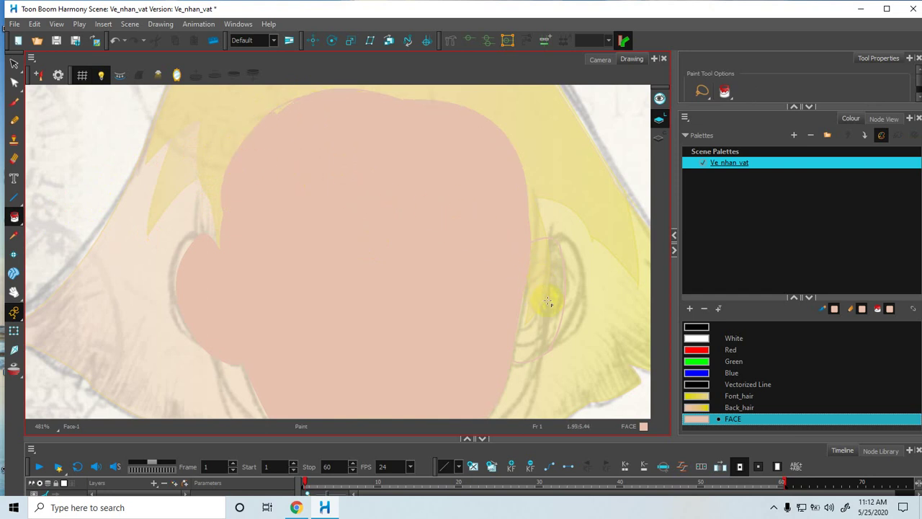
Step: Close the outline of the ear beside the closed eye with lines and paint it in the FACE colour
{"action": "key", "text": "space"}
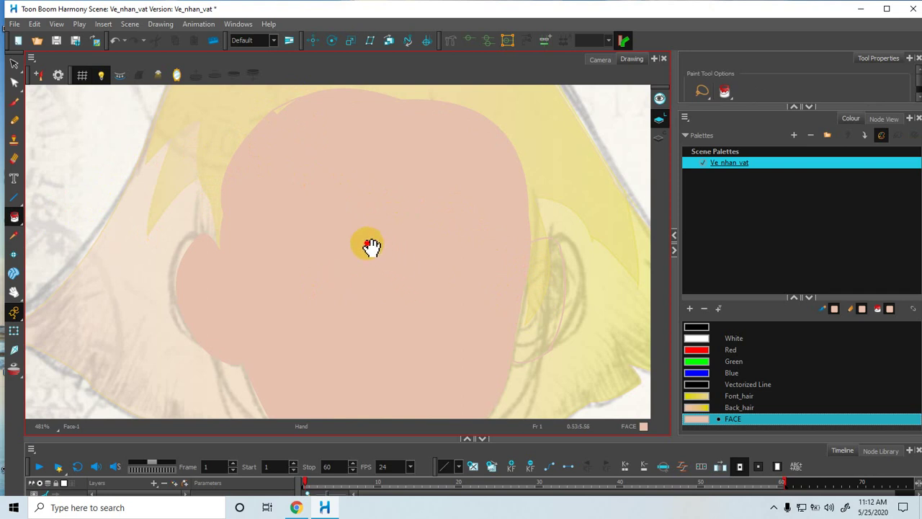
{"action": "left_click_drag", "start_coordinate": [370, 246], "coordinate": [315, 207]}
{"action": "left_click", "coordinate": [14, 196]}
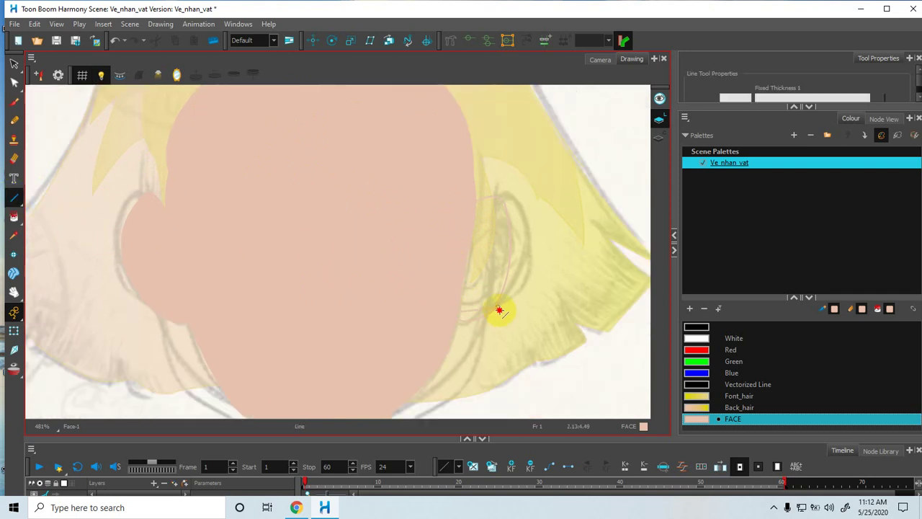
{"action": "left_click_drag", "start_coordinate": [494, 309], "coordinate": [450, 331]}
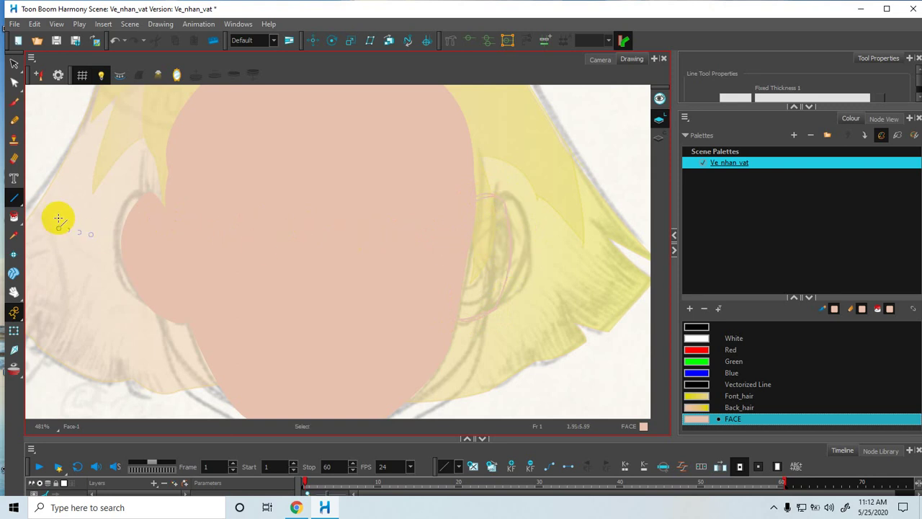
{"action": "left_click", "coordinate": [13, 216]}
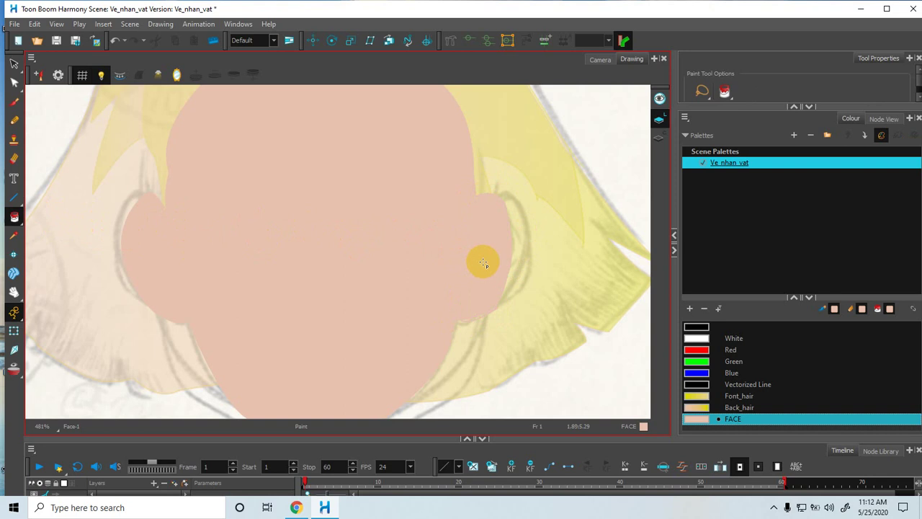
Step: Enlarge the timeline area and select frame 1 of the Nose layer
{"action": "key", "text": "space"}
{"action": "mouse_move", "coordinate": [360, 243]}
{"action": "left_mouse_down"}
{"action": "mouse_move", "coordinate": [395, 257]}
{"action": "mouse_move", "coordinate": [360, 268]}
{"action": "mouse_move", "coordinate": [360, 223]}
{"action": "left_mouse_up"}
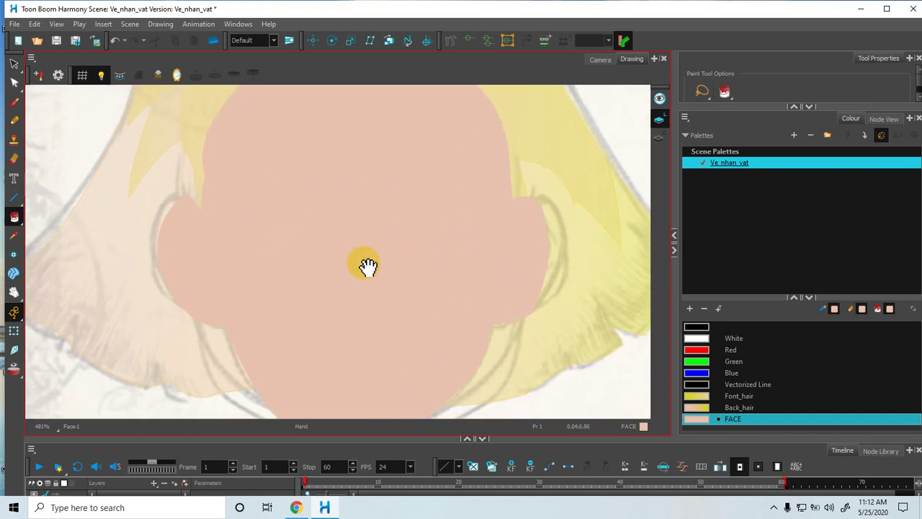
{"action": "left_click_drag", "start_coordinate": [364, 266], "coordinate": [370, 250]}
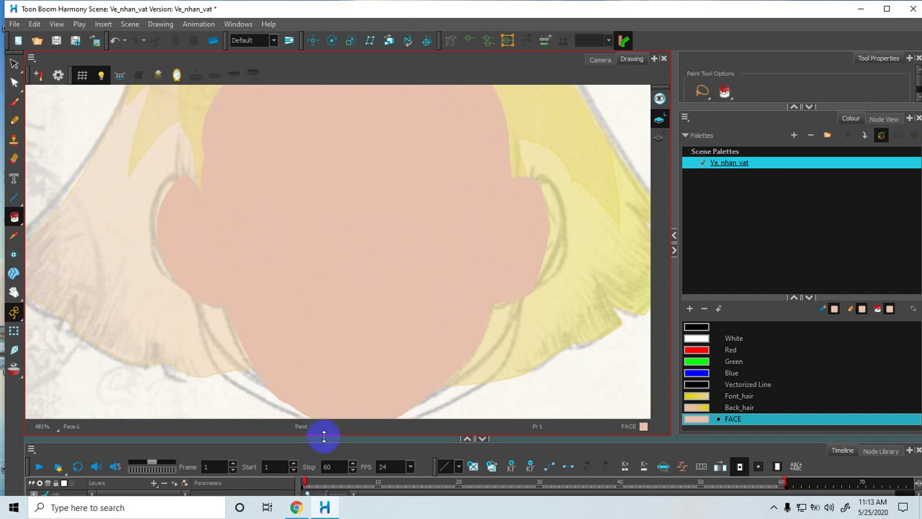
{"action": "left_click_drag", "start_coordinate": [324, 435], "coordinate": [324, 391]}
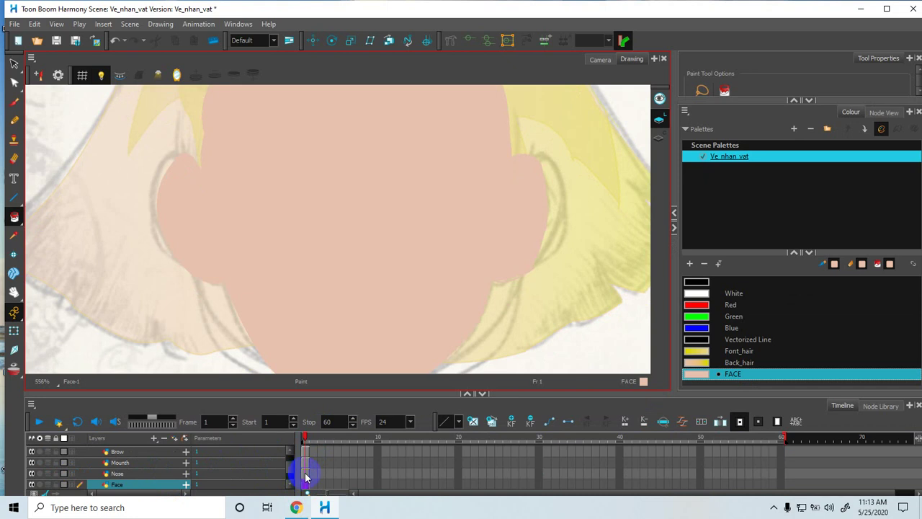
{"action": "left_click", "coordinate": [306, 474]}
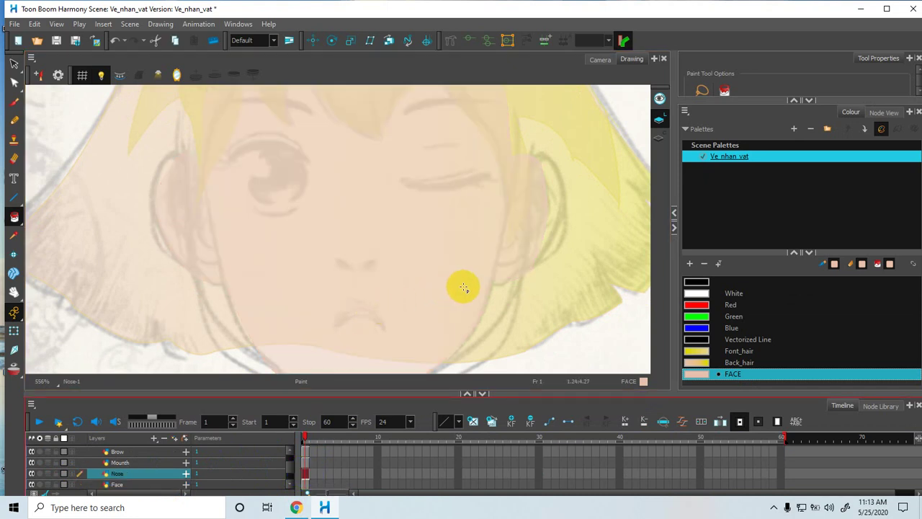
Step: Add a palette colour named nose and set it to dark brown with RGB 94, 38, 16
{"action": "left_click", "coordinate": [690, 265]}
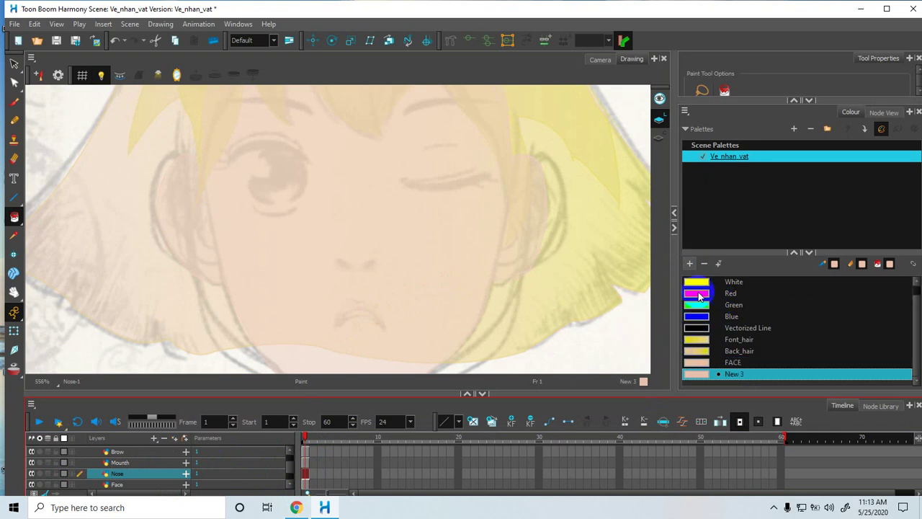
{"action": "double_click", "coordinate": [727, 374]}
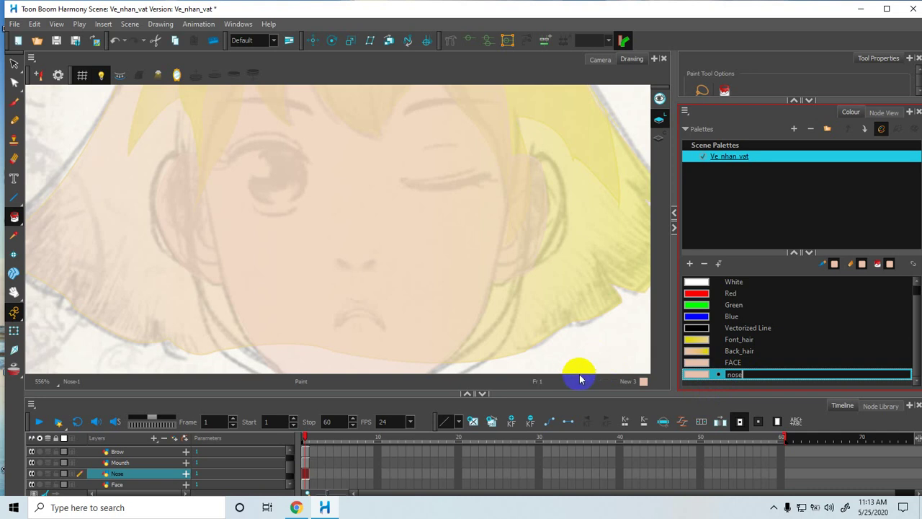
{"action": "double_click", "coordinate": [696, 374]}
{"action": "left_click_drag", "start_coordinate": [423, 121], "coordinate": [450, 145]}
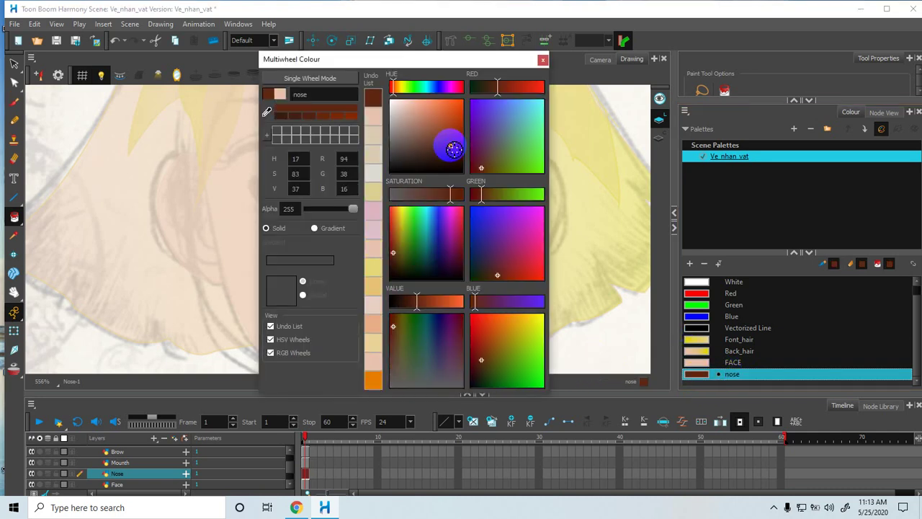
{"action": "left_click", "coordinate": [543, 60]}
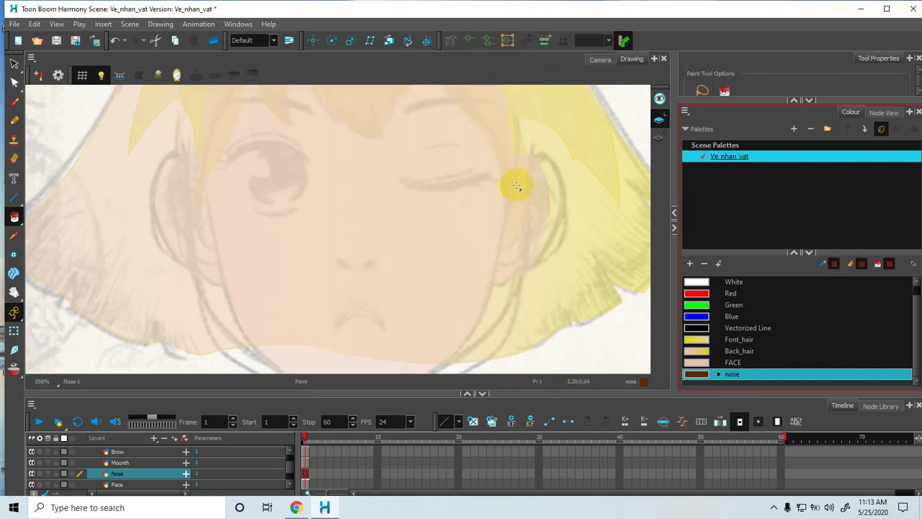
Step: With the Line tool in the nose colour, trace both nostrils and the closed outline of the nose over the sketch
{"action": "left_click", "coordinate": [14, 197]}
{"action": "mouse_move", "coordinate": [373, 251]}
{"action": "left_mouse_down"}
{"action": "mouse_move", "coordinate": [384, 246]}
{"action": "mouse_move", "coordinate": [343, 245]}
{"action": "mouse_move", "coordinate": [346, 262]}
{"action": "mouse_move", "coordinate": [394, 249]}
{"action": "mouse_move", "coordinate": [370, 268]}
{"action": "mouse_move", "coordinate": [383, 270]}
{"action": "mouse_move", "coordinate": [404, 255]}
{"action": "mouse_move", "coordinate": [376, 241]}
{"action": "mouse_move", "coordinate": [395, 246]}
{"action": "left_mouse_up"}
{"action": "scroll", "coordinate": [384, 243], "scroll_direction": "up", "scroll_amount": 3}
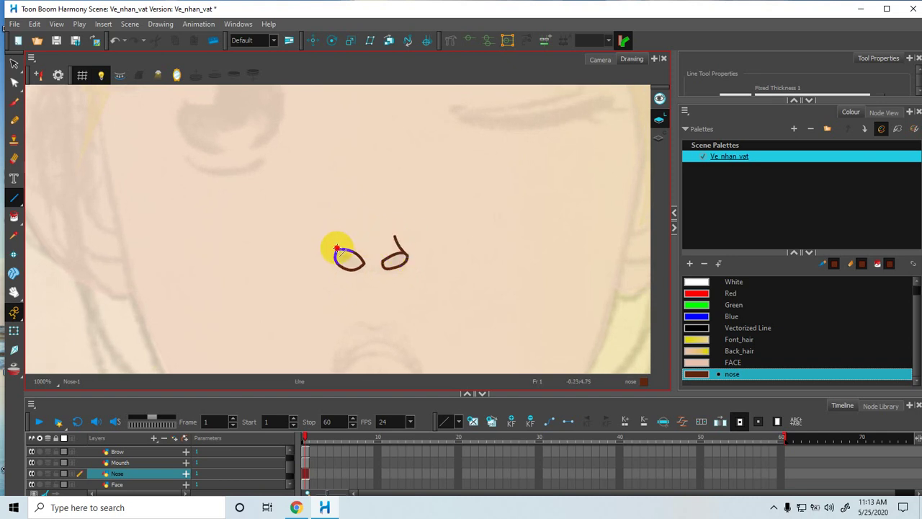
{"action": "mouse_move", "coordinate": [346, 249]}
{"action": "left_mouse_down"}
{"action": "mouse_move", "coordinate": [348, 232]}
{"action": "mouse_move", "coordinate": [394, 235]}
{"action": "left_mouse_up"}
{"action": "left_click_drag", "start_coordinate": [347, 260], "coordinate": [360, 269]}
{"action": "left_click_drag", "start_coordinate": [404, 255], "coordinate": [383, 268]}
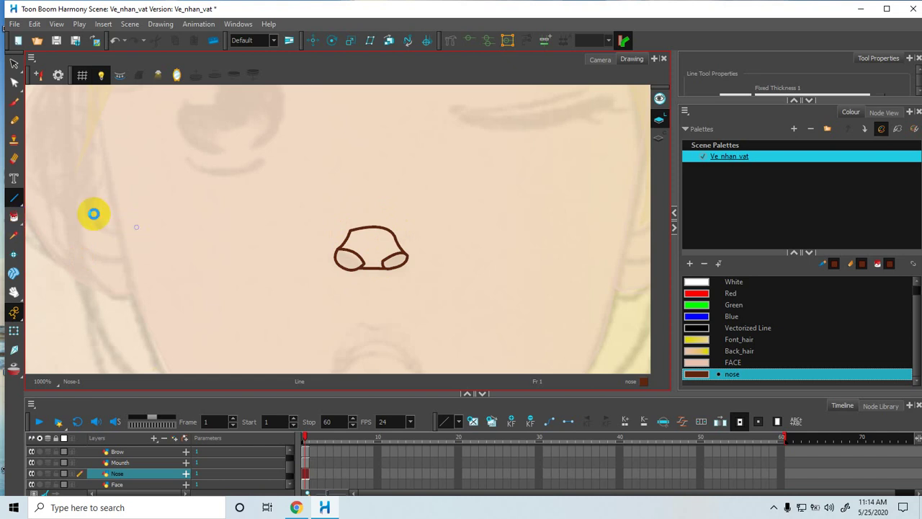
{"action": "mouse_move", "coordinate": [380, 228]}
{"action": "left_mouse_down"}
{"action": "mouse_move", "coordinate": [399, 232]}
{"action": "mouse_move", "coordinate": [387, 228]}
{"action": "left_mouse_up"}
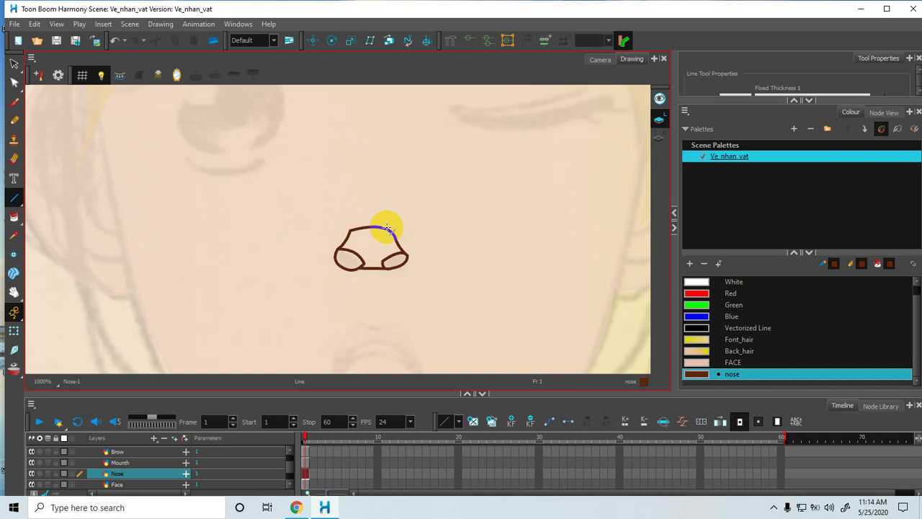
{"action": "left_click_drag", "start_coordinate": [385, 218], "coordinate": [383, 221]}
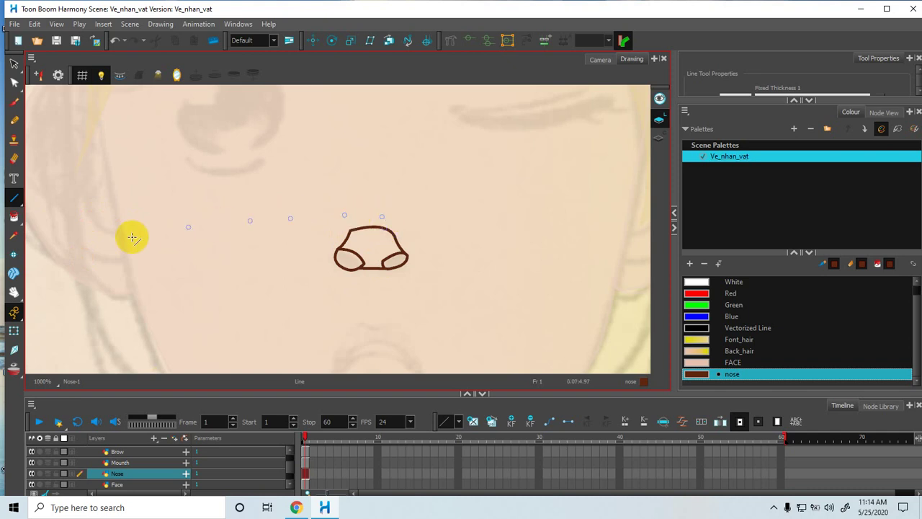
Step: Paint the body of the nose with the nose colour, leaving both nostrils unfilled
{"action": "left_click", "coordinate": [17, 216]}
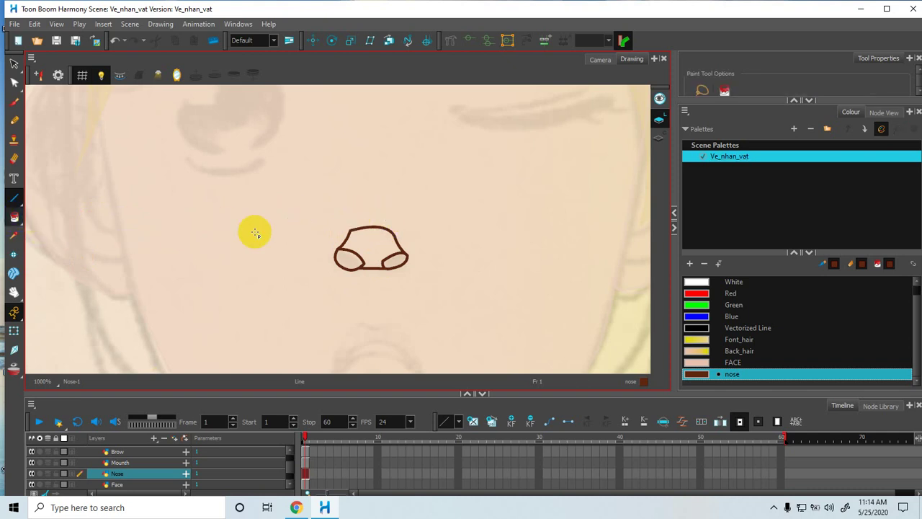
{"action": "left_click_drag", "start_coordinate": [363, 243], "coordinate": [354, 256]}
{"action": "left_click", "coordinate": [355, 256]}
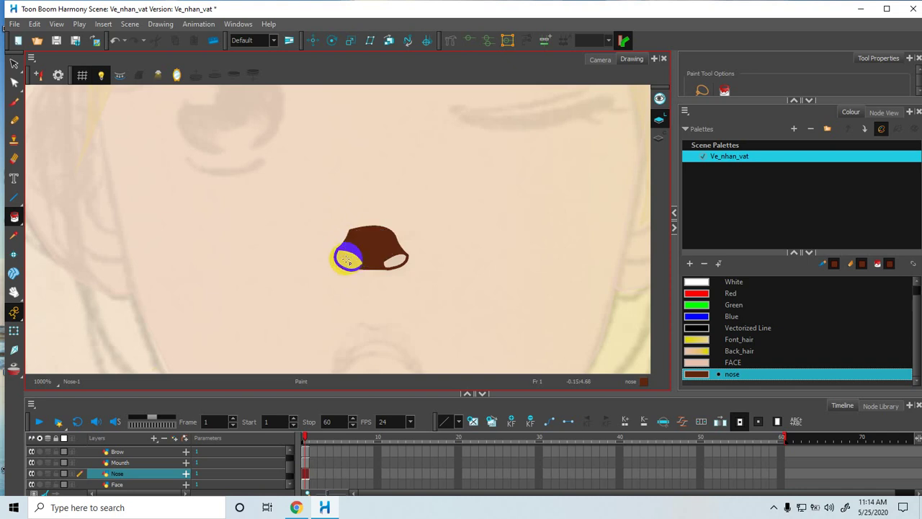
{"action": "left_click", "coordinate": [346, 261]}
{"action": "mouse_move", "coordinate": [353, 214]}
{"action": "left_mouse_down"}
{"action": "mouse_move", "coordinate": [391, 214]}
{"action": "mouse_move", "coordinate": [403, 227]}
{"action": "mouse_move", "coordinate": [382, 235]}
{"action": "left_mouse_up"}
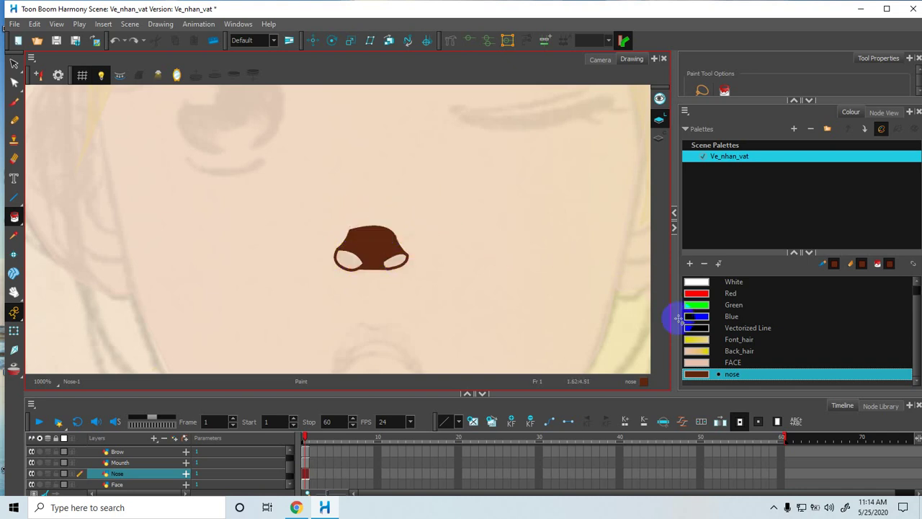
Step: Paint the nostrils with the black Vectorized Line colour
{"action": "left_click_drag", "start_coordinate": [697, 337], "coordinate": [455, 274]}
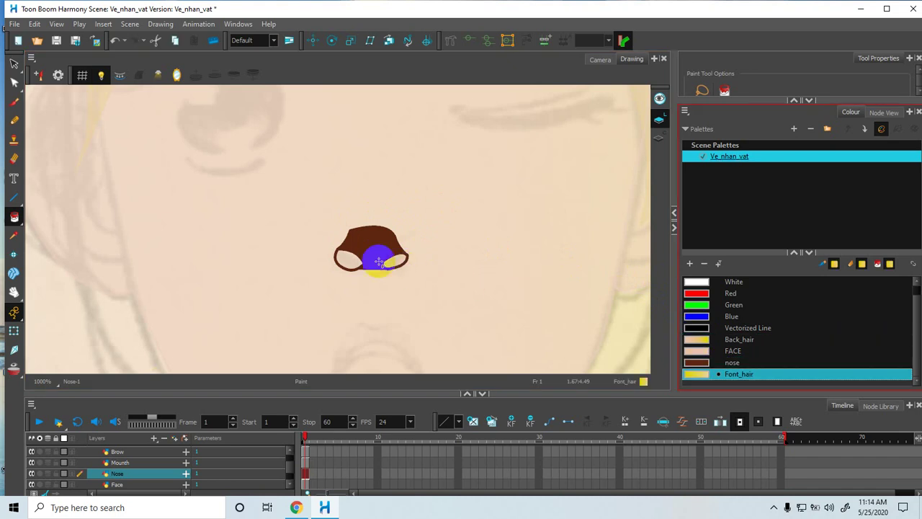
{"action": "left_click_drag", "start_coordinate": [346, 260], "coordinate": [358, 261]}
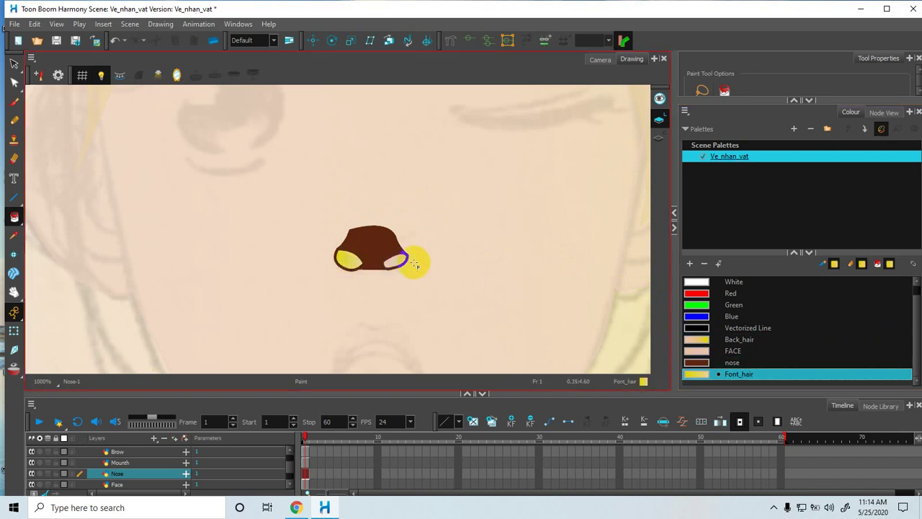
{"action": "left_click", "coordinate": [694, 328]}
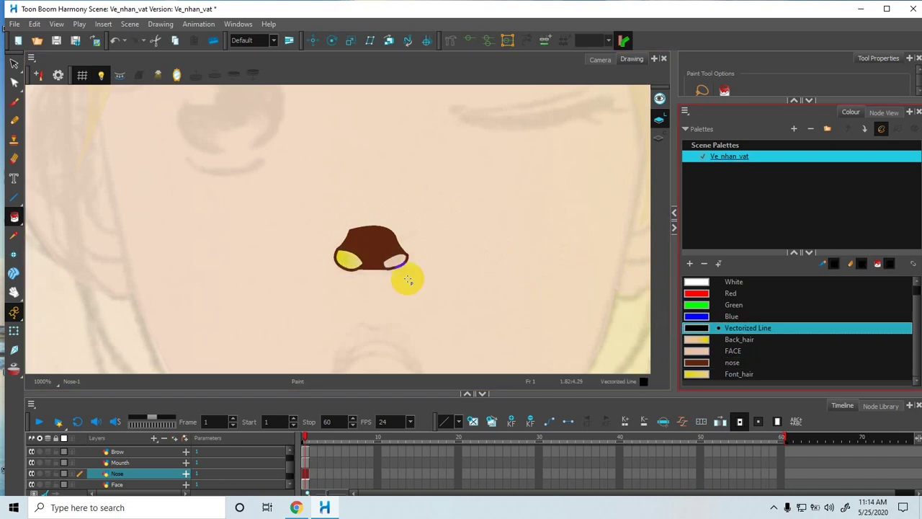
{"action": "mouse_move", "coordinate": [353, 248]}
{"action": "left_mouse_down"}
{"action": "mouse_move", "coordinate": [345, 260]}
{"action": "mouse_move", "coordinate": [386, 260]}
{"action": "left_mouse_up"}
{"action": "left_click", "coordinate": [348, 258]}
{"action": "left_click_drag", "start_coordinate": [366, 232], "coordinate": [396, 229]}
{"action": "scroll", "coordinate": [408, 223], "scroll_direction": "down", "scroll_amount": 4}
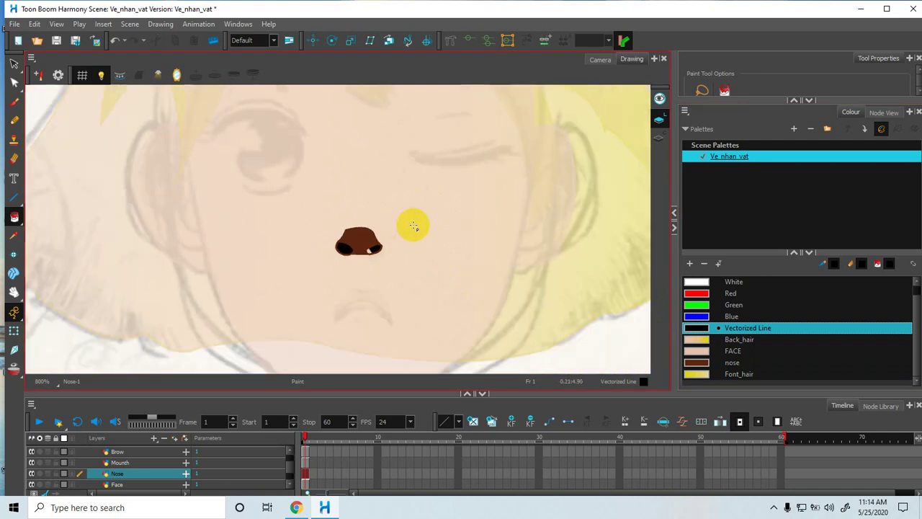
{"action": "scroll", "coordinate": [417, 226], "scroll_direction": "down", "scroll_amount": 5}
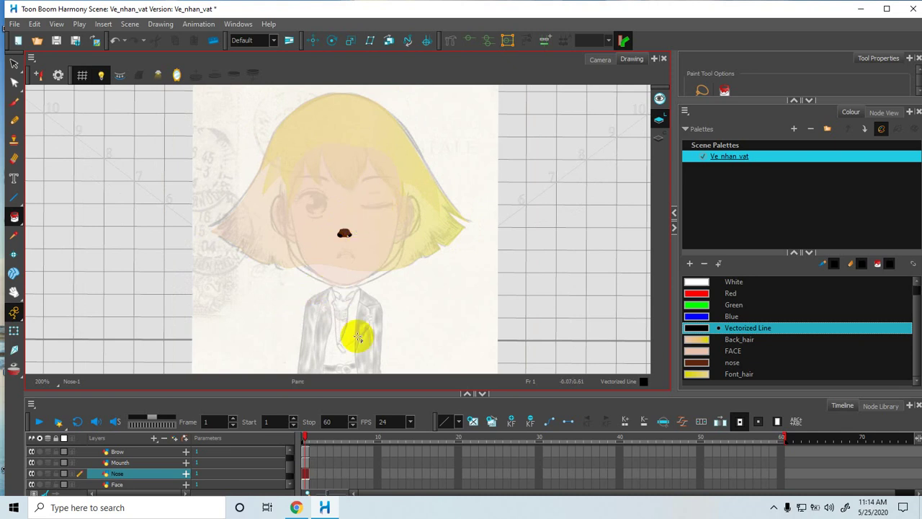
Step: Enlarge the timeline area and make the Mounth layer's first-frame drawing active
{"action": "left_click_drag", "start_coordinate": [334, 392], "coordinate": [330, 353]}
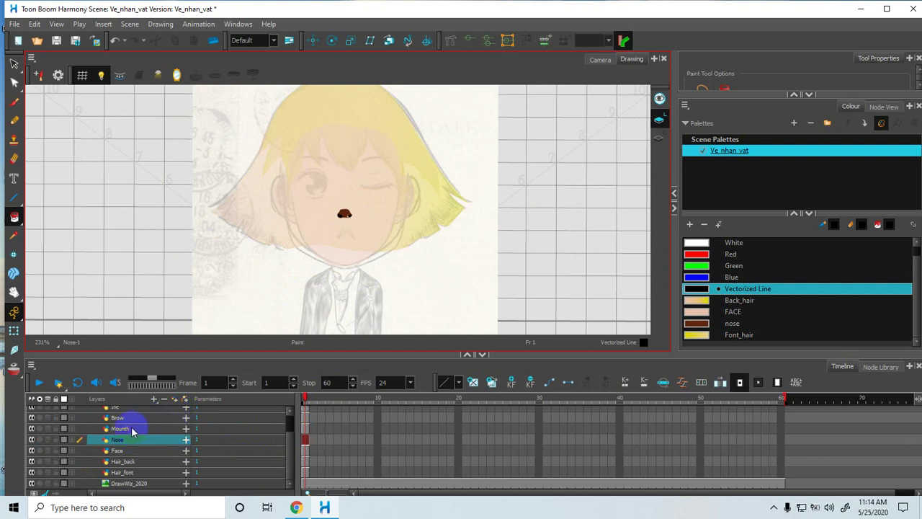
{"action": "left_click", "coordinate": [137, 429]}
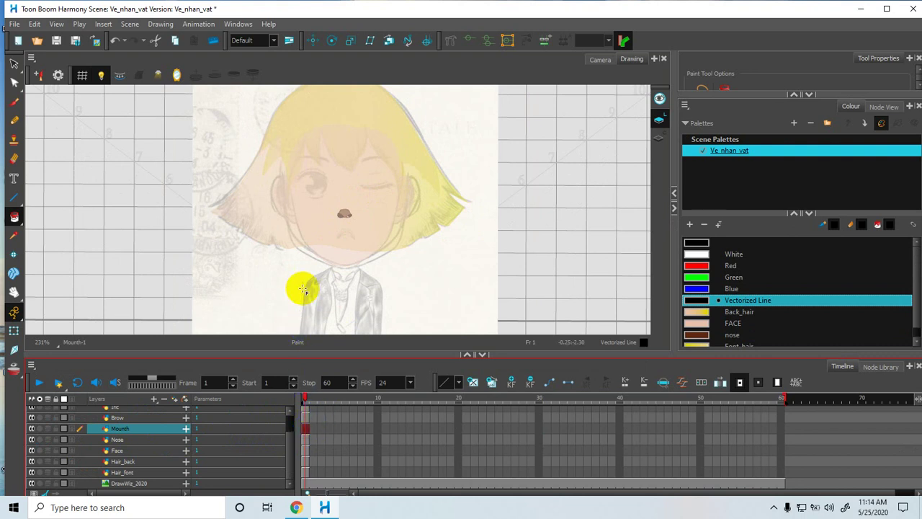
{"action": "key", "text": "space"}
{"action": "key", "text": "2"}
{"action": "key", "text": "2"}
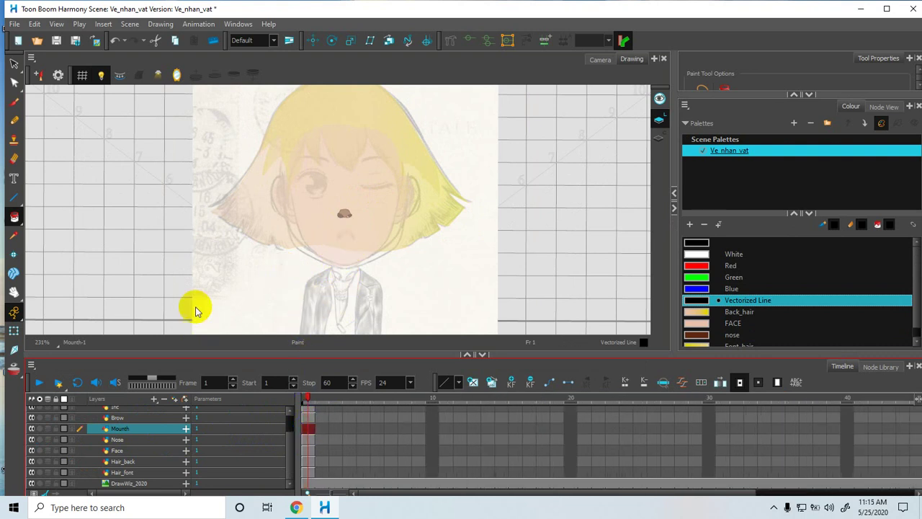
Step: Trace the closed mouth outline over the sketch with the Line tool and paint it with the black Vectorized Line colour
{"action": "left_click", "coordinate": [15, 198]}
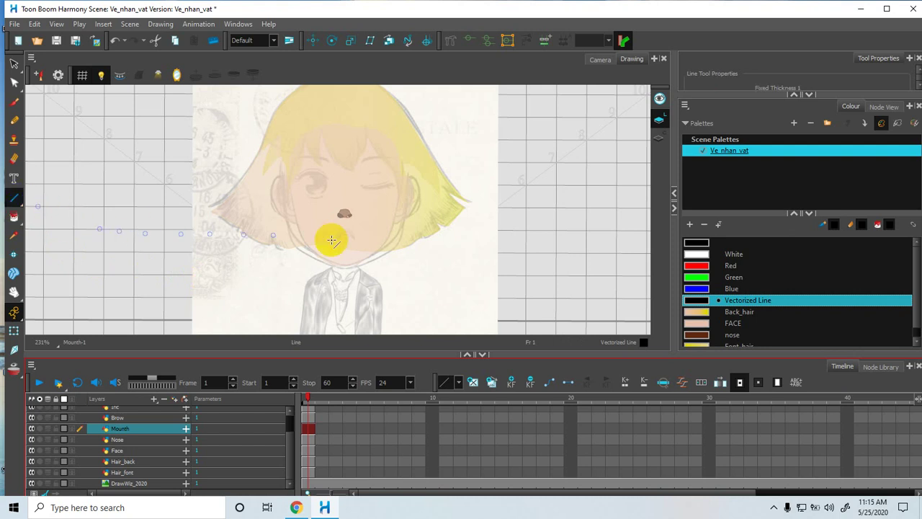
{"action": "key", "text": "space"}
{"action": "left_click", "coordinate": [396, 248]}
{"action": "left_click_drag", "start_coordinate": [411, 253], "coordinate": [422, 257]}
{"action": "key", "text": "2"}
{"action": "key", "text": "2"}
{"action": "key", "text": "2"}
{"action": "key", "text": "2"}
{"action": "key", "text": "2"}
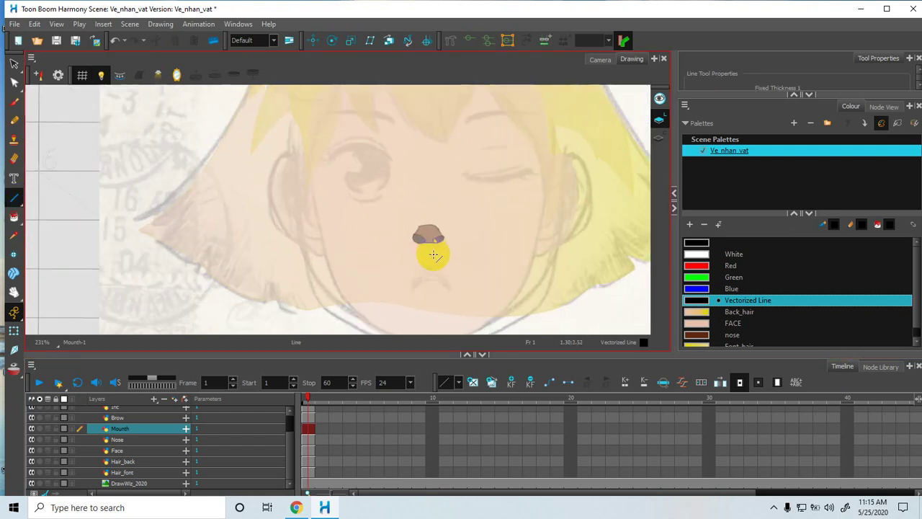
{"action": "key", "text": "space"}
{"action": "left_click_drag", "start_coordinate": [423, 304], "coordinate": [343, 250]}
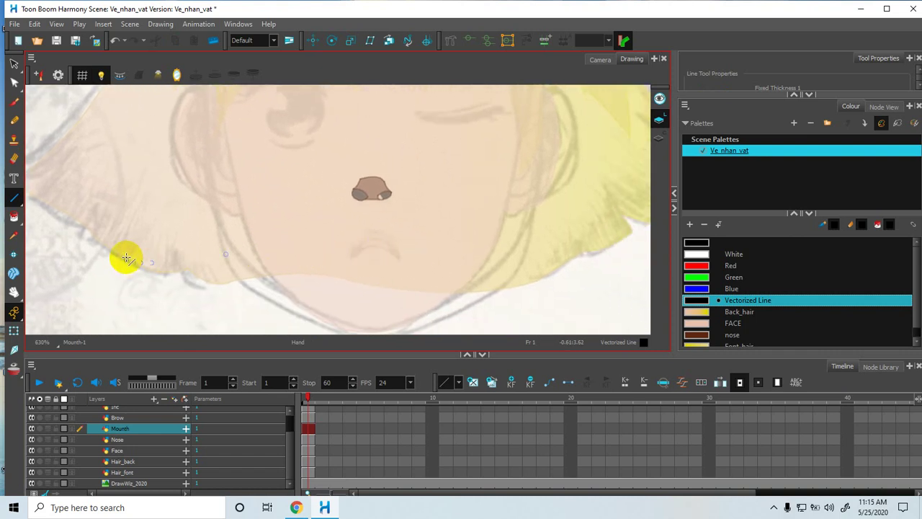
{"action": "left_click_drag", "start_coordinate": [164, 225], "coordinate": [393, 250]}
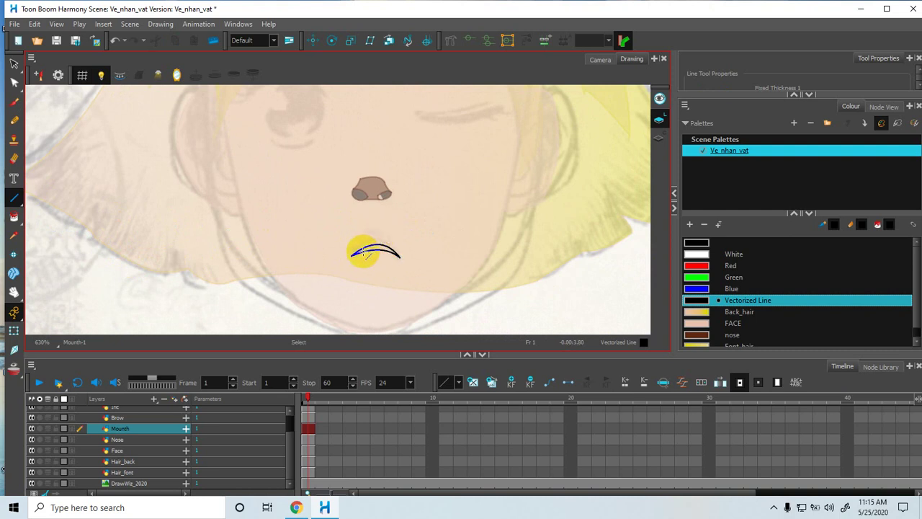
{"action": "left_click_drag", "start_coordinate": [378, 255], "coordinate": [367, 249]}
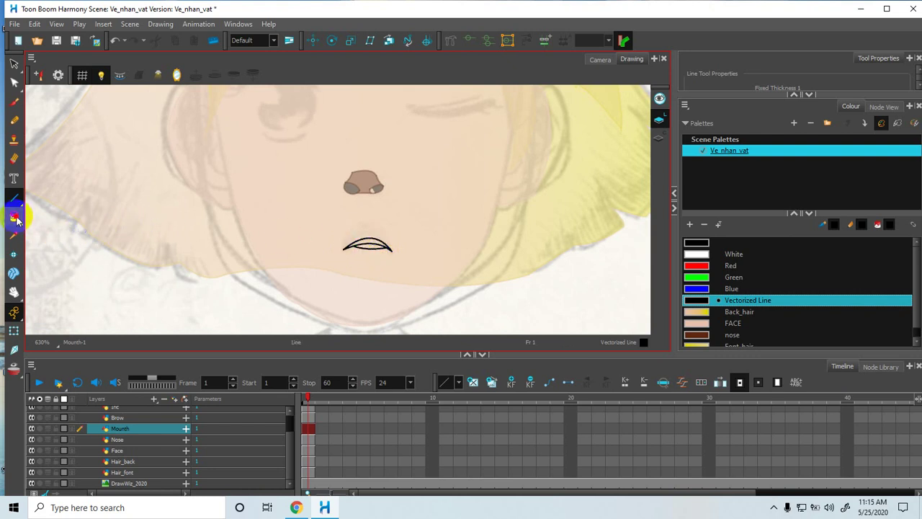
{"action": "left_click", "coordinate": [14, 218]}
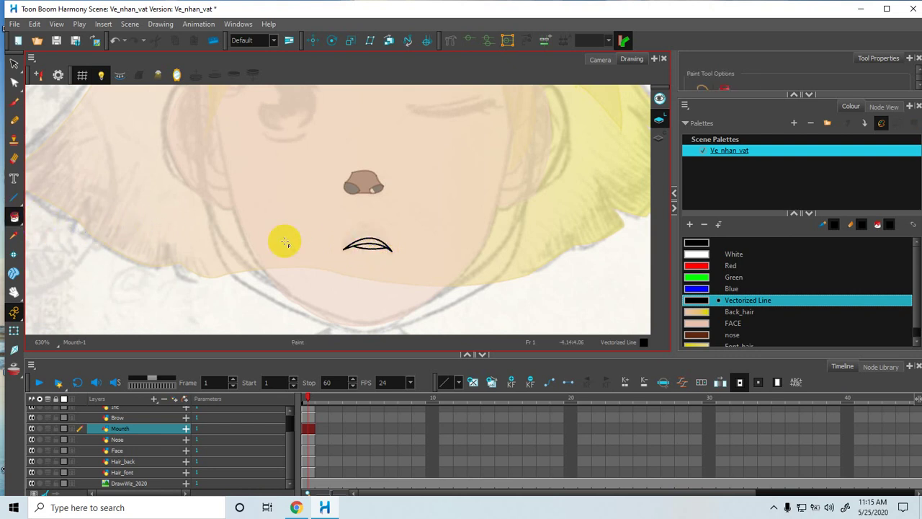
{"action": "left_click", "coordinate": [369, 241]}
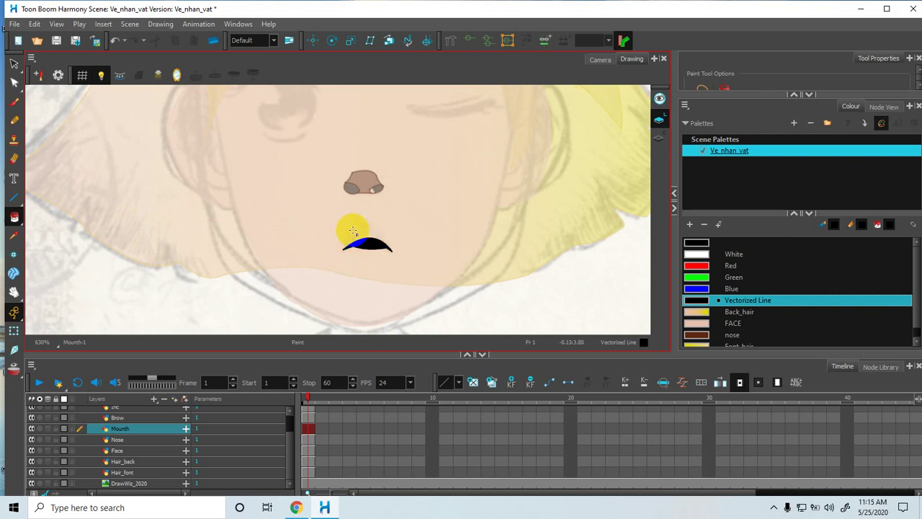
Step: On the Brow layer, trace the closed, tapering outline of the brow above the winking eye with the Line tool
{"action": "key", "text": "space"}
{"action": "mouse_move", "coordinate": [325, 220]}
{"action": "left_mouse_down"}
{"action": "mouse_move", "coordinate": [343, 212]}
{"action": "mouse_move", "coordinate": [339, 233]}
{"action": "left_mouse_up"}
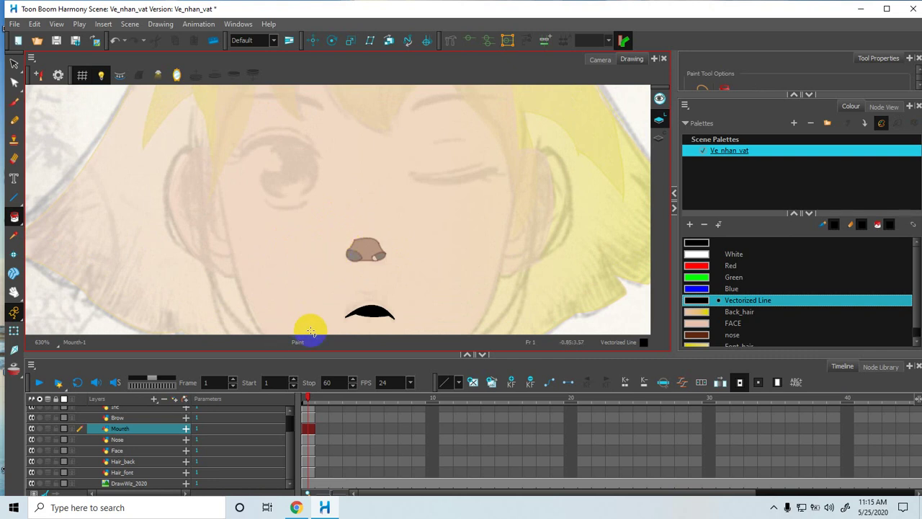
{"action": "left_click", "coordinate": [306, 418]}
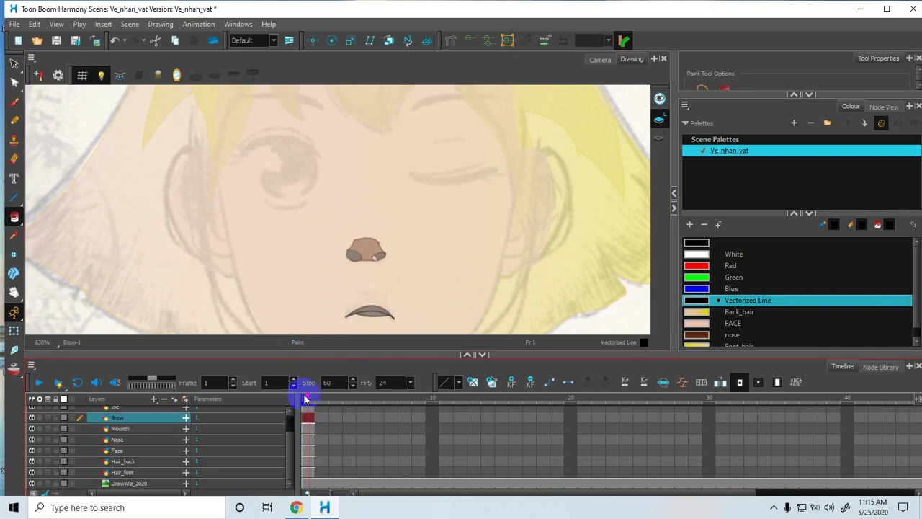
{"action": "left_click_drag", "start_coordinate": [375, 195], "coordinate": [355, 239]}
{"action": "scroll", "coordinate": [357, 236], "scroll_direction": "up", "scroll_amount": 3}
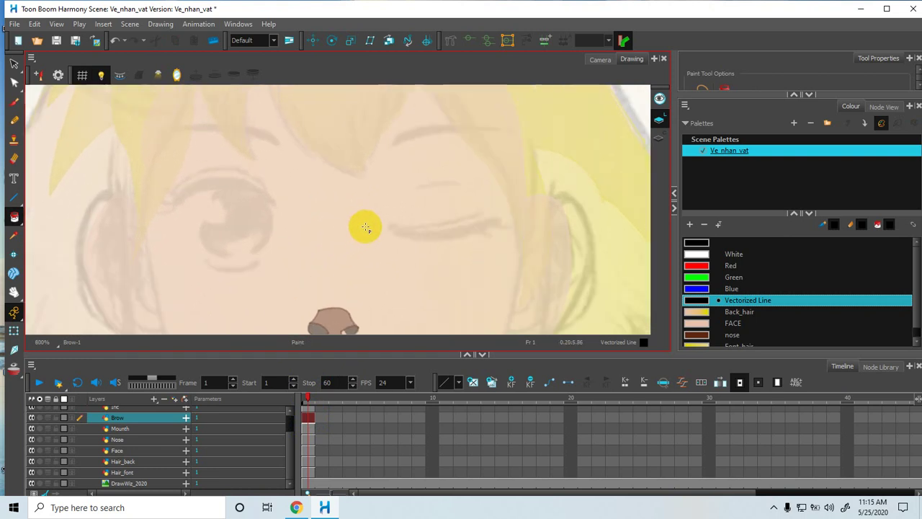
{"action": "key", "text": "space"}
{"action": "left_click_drag", "start_coordinate": [426, 166], "coordinate": [334, 253]}
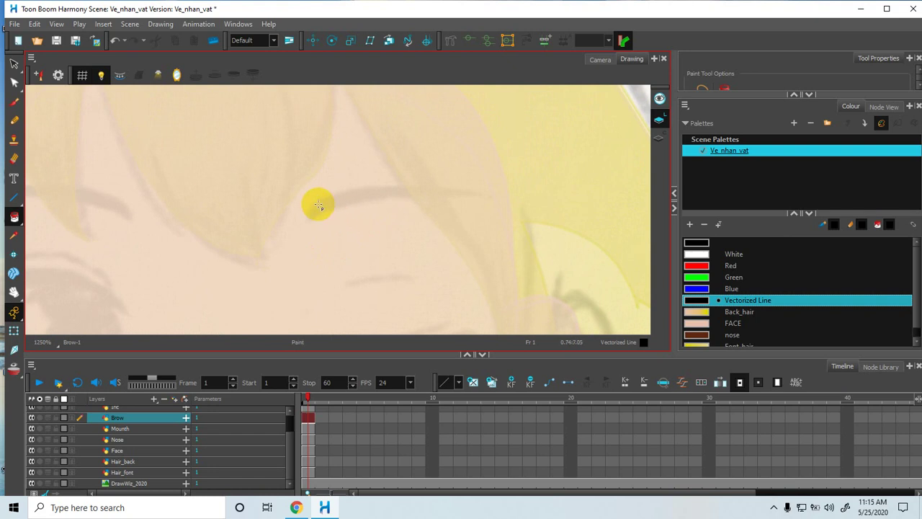
{"action": "mouse_move", "coordinate": [308, 211]}
{"action": "left_mouse_down"}
{"action": "mouse_move", "coordinate": [354, 187]}
{"action": "mouse_move", "coordinate": [414, 181]}
{"action": "left_mouse_up"}
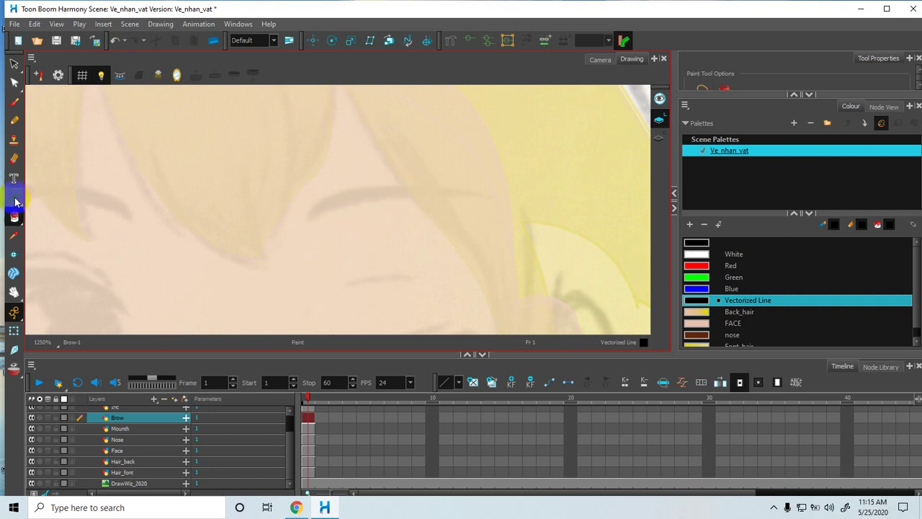
{"action": "left_click", "coordinate": [15, 199]}
{"action": "mouse_move", "coordinate": [309, 209]}
{"action": "left_mouse_down"}
{"action": "mouse_move", "coordinate": [364, 189]}
{"action": "mouse_move", "coordinate": [486, 194]}
{"action": "mouse_move", "coordinate": [386, 162]}
{"action": "left_mouse_up"}
{"action": "key", "text": "ctrl+z"}
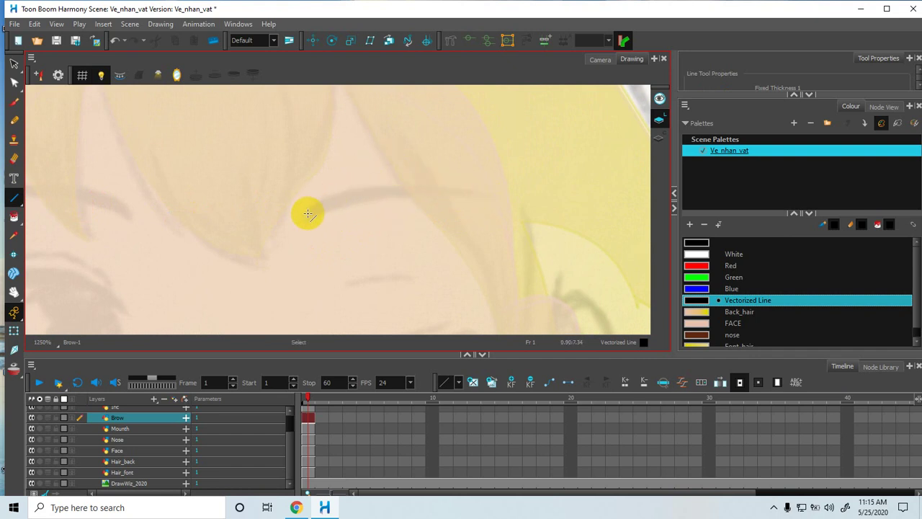
{"action": "key", "text": "alt+l"}
{"action": "mouse_move", "coordinate": [305, 213]}
{"action": "left_mouse_down"}
{"action": "mouse_move", "coordinate": [412, 185]}
{"action": "mouse_move", "coordinate": [346, 180]}
{"action": "mouse_move", "coordinate": [303, 211]}
{"action": "left_mouse_up"}
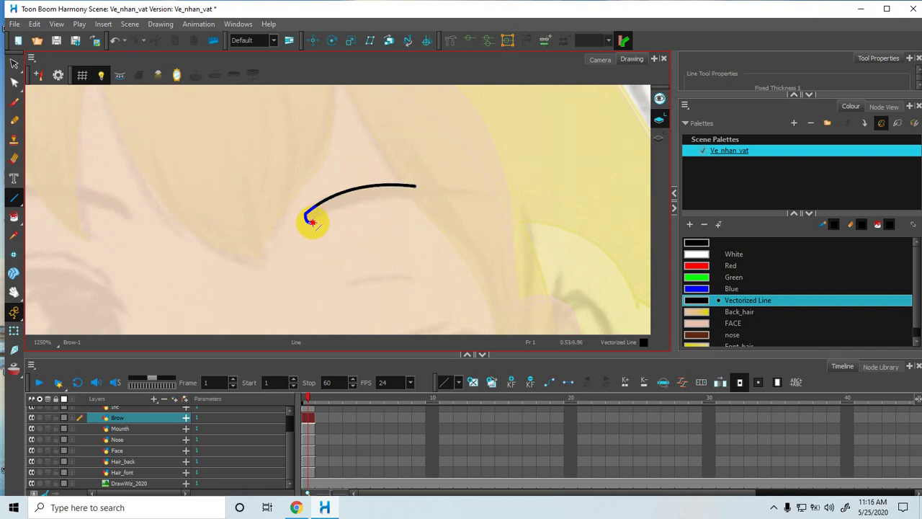
{"action": "mouse_move", "coordinate": [311, 222]}
{"action": "left_mouse_down"}
{"action": "mouse_move", "coordinate": [439, 189]}
{"action": "mouse_move", "coordinate": [490, 199]}
{"action": "mouse_move", "coordinate": [428, 189]}
{"action": "mouse_move", "coordinate": [366, 196]}
{"action": "mouse_move", "coordinate": [352, 183]}
{"action": "mouse_move", "coordinate": [497, 195]}
{"action": "mouse_move", "coordinate": [483, 191]}
{"action": "left_mouse_up"}
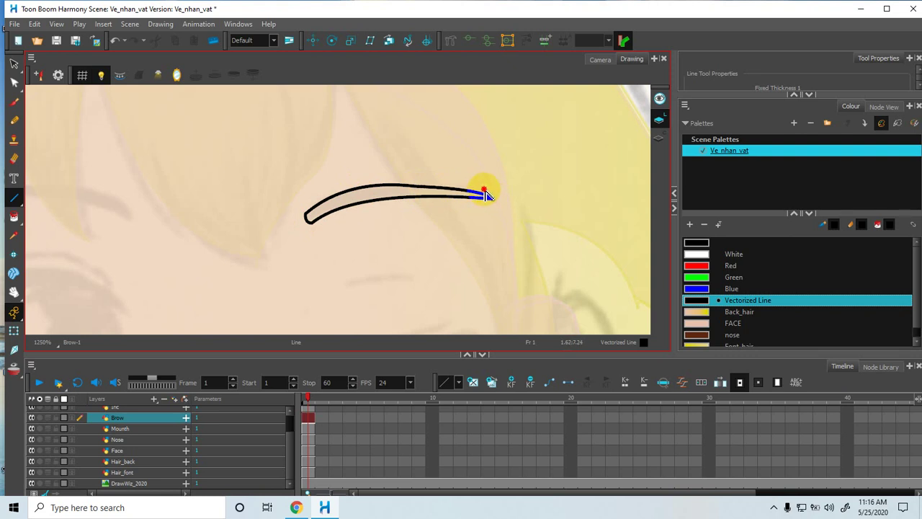
Step: Paint the inside of the brow outline with the black Vectorized Line colour
{"action": "left_click", "coordinate": [15, 219]}
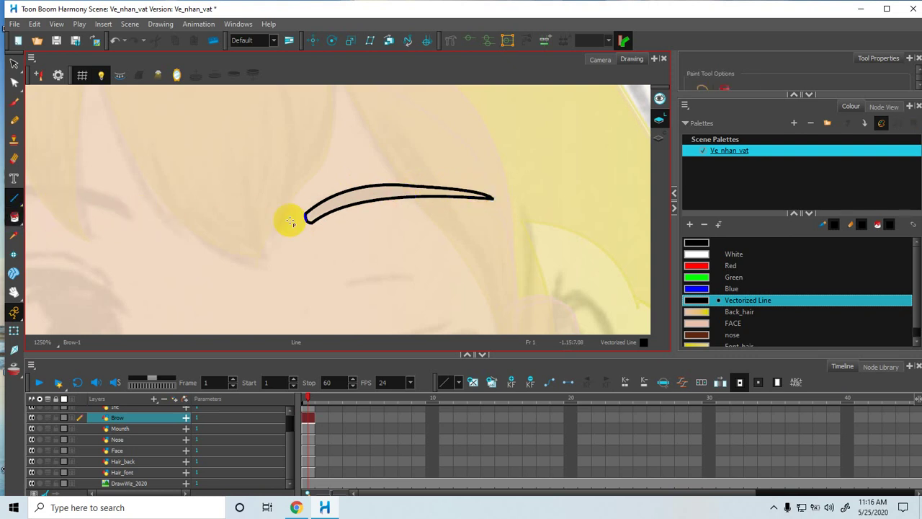
{"action": "left_click", "coordinate": [341, 204]}
{"action": "left_click", "coordinate": [315, 210]}
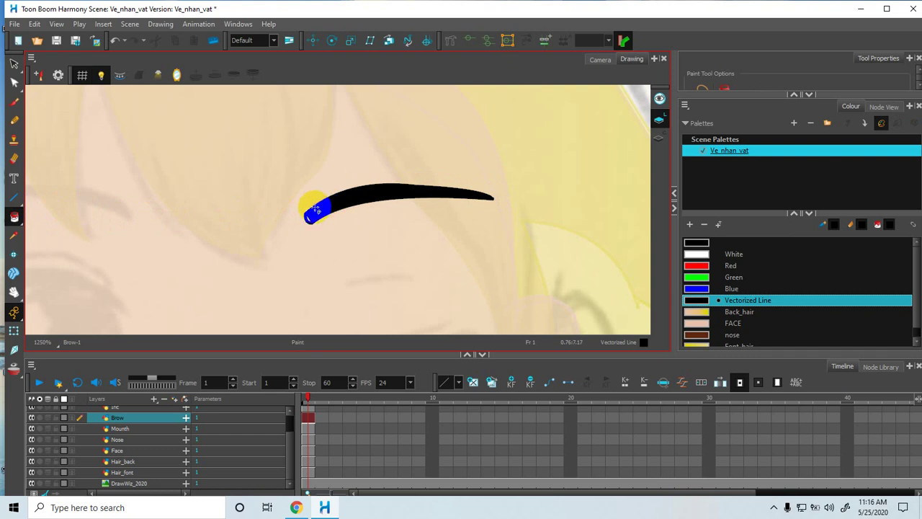
Step: Delete the rounded end stroke and the adjoining upper and lower outline strokes at the brow's inner end
{"action": "left_click", "coordinate": [15, 65]}
{"action": "key", "text": "space"}
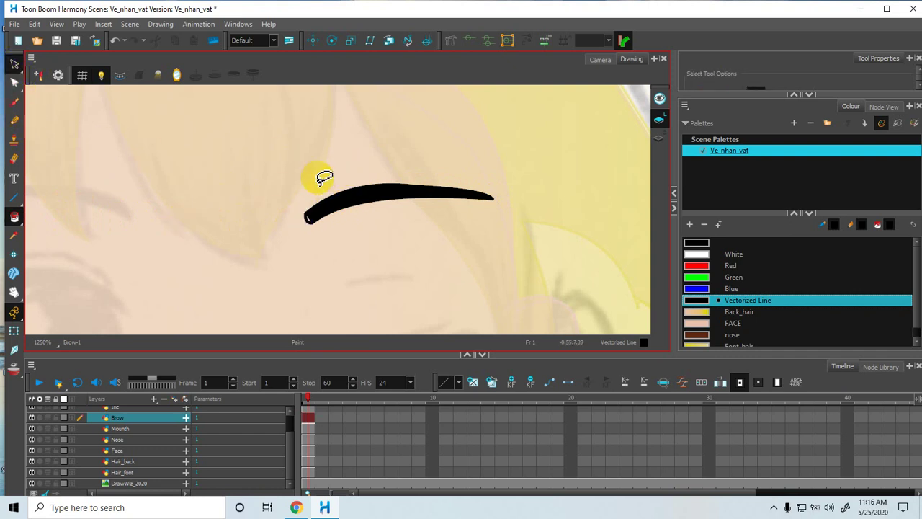
{"action": "left_click_drag", "start_coordinate": [344, 180], "coordinate": [370, 177]}
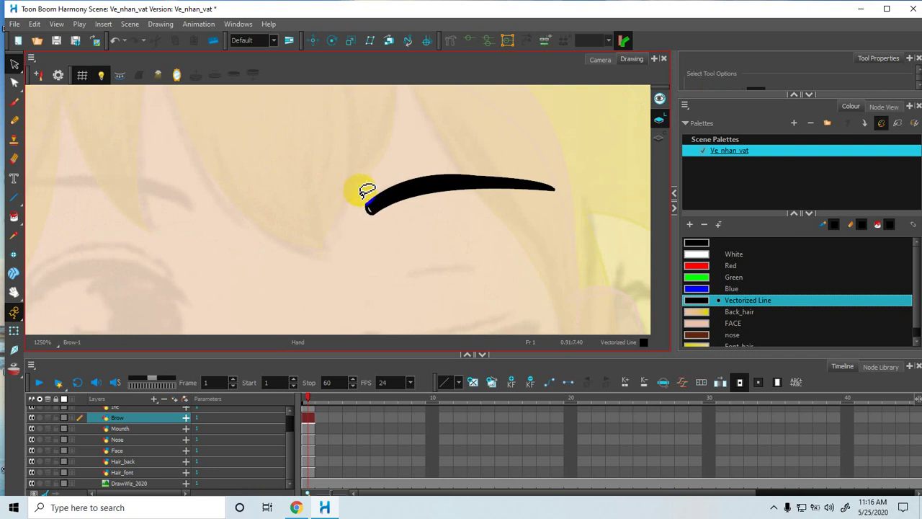
{"action": "left_click", "coordinate": [385, 196]}
{"action": "key", "text": "2"}
{"action": "key", "text": "2"}
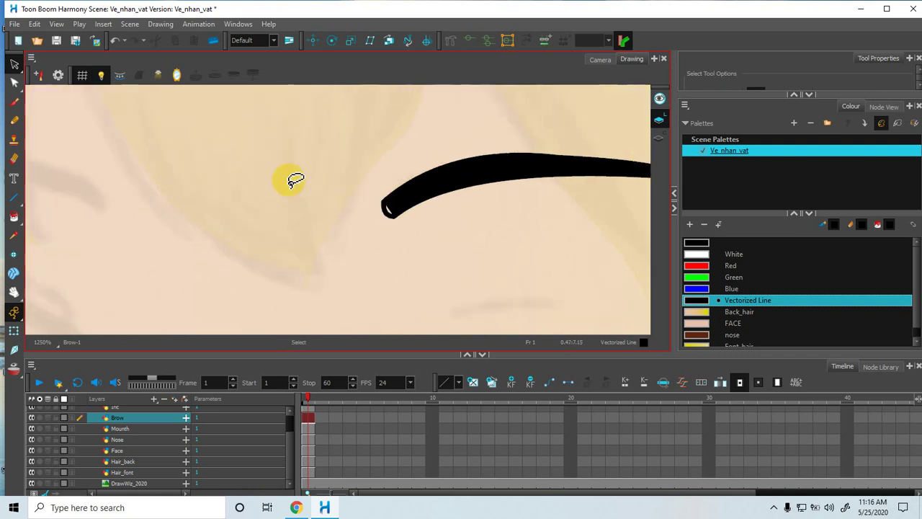
{"action": "key", "text": "2"}
{"action": "scroll", "coordinate": [397, 189], "scroll_direction": "up", "scroll_amount": 2}
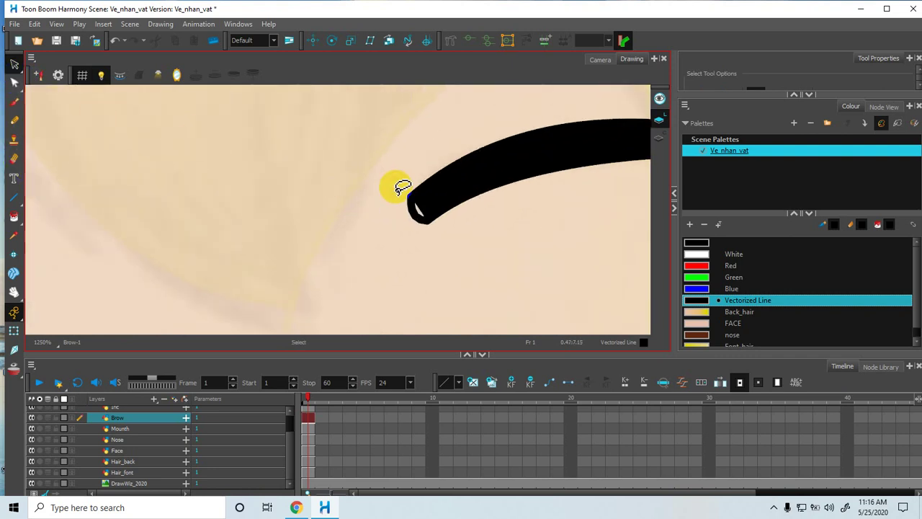
{"action": "scroll", "coordinate": [411, 203], "scroll_direction": "up", "scroll_amount": 1}
{"action": "left_click", "coordinate": [417, 210]}
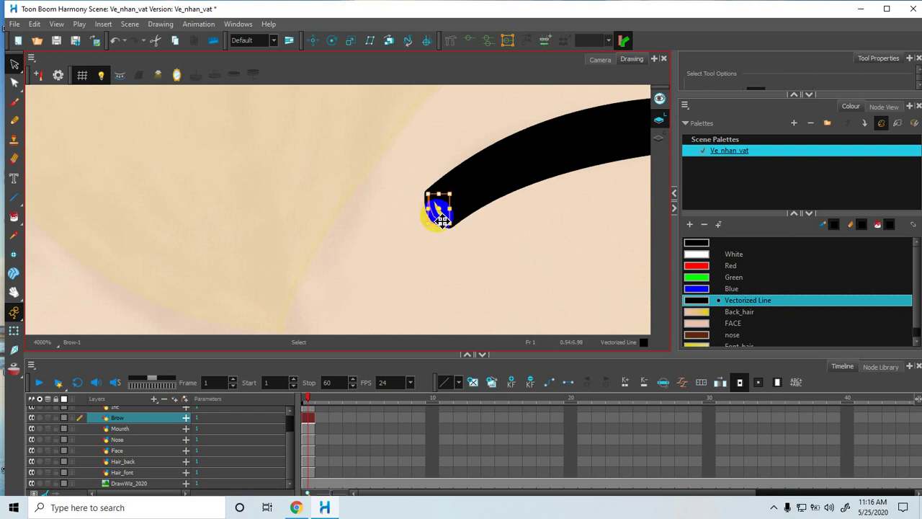
{"action": "left_click_drag", "start_coordinate": [442, 220], "coordinate": [435, 195]}
{"action": "left_click", "coordinate": [431, 198]}
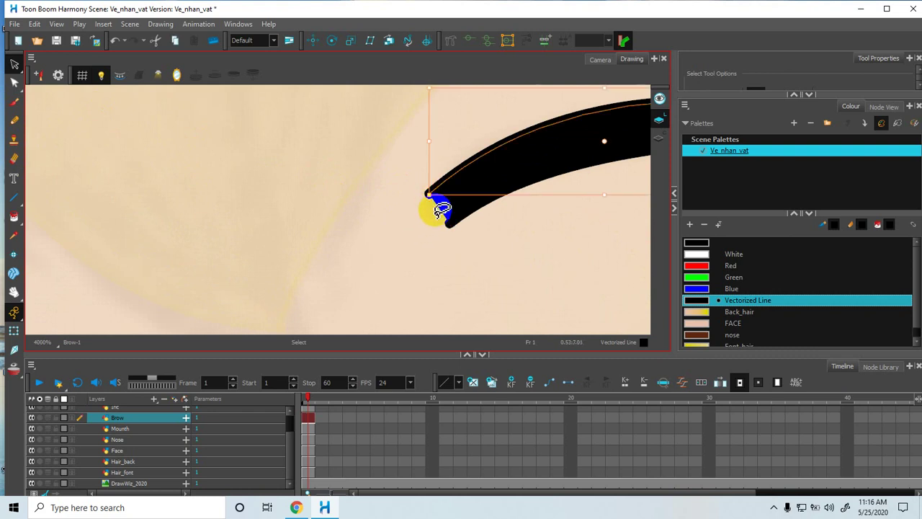
{"action": "key", "text": "Delete"}
{"action": "left_click_drag", "start_coordinate": [470, 211], "coordinate": [449, 220]}
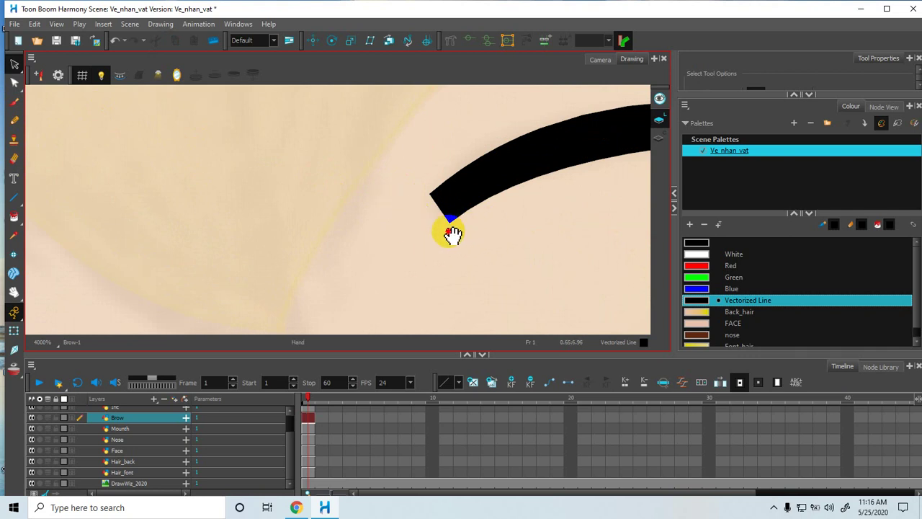
{"action": "left_click_drag", "start_coordinate": [449, 232], "coordinate": [458, 235]}
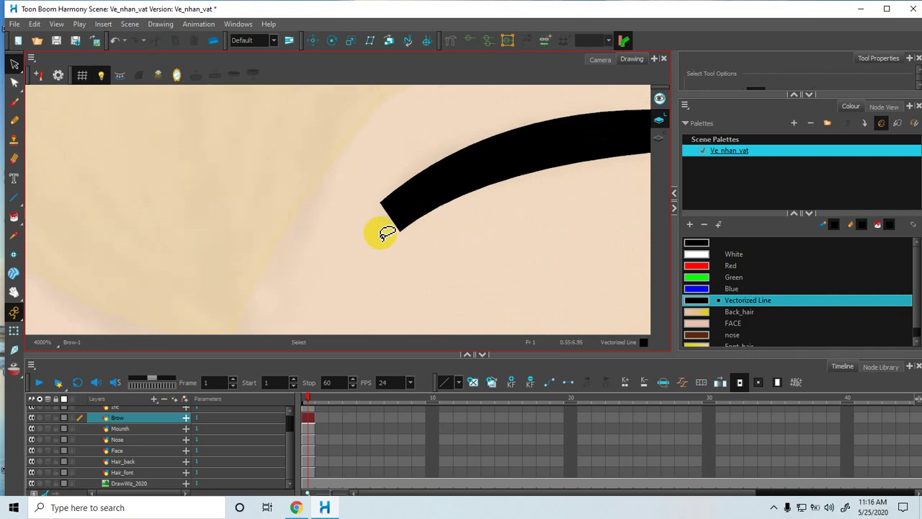
Step: Duplicate the Brow layer, flip the copied brow horizontally and place it above the open eye
{"action": "scroll", "coordinate": [387, 232], "scroll_direction": "down", "scroll_amount": 4}
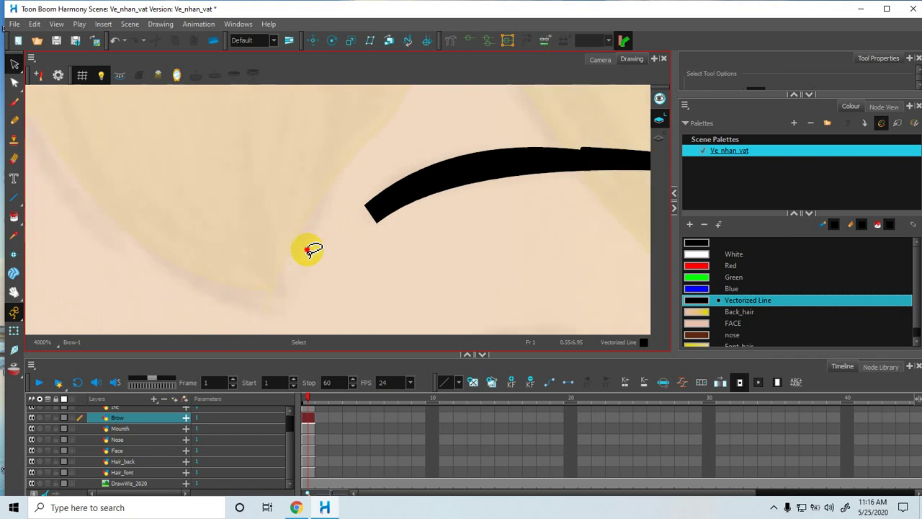
{"action": "scroll", "coordinate": [335, 243], "scroll_direction": "down", "scroll_amount": 4}
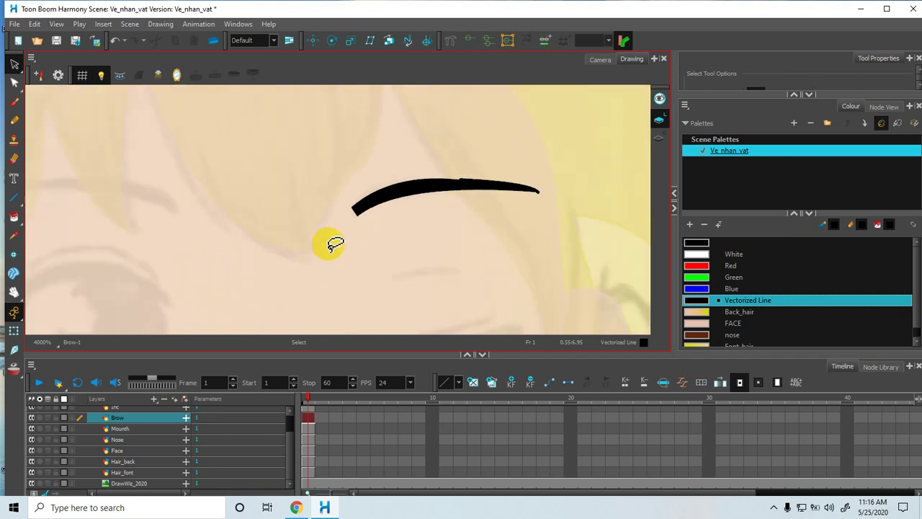
{"action": "scroll", "coordinate": [335, 243], "scroll_direction": "down", "scroll_amount": 4}
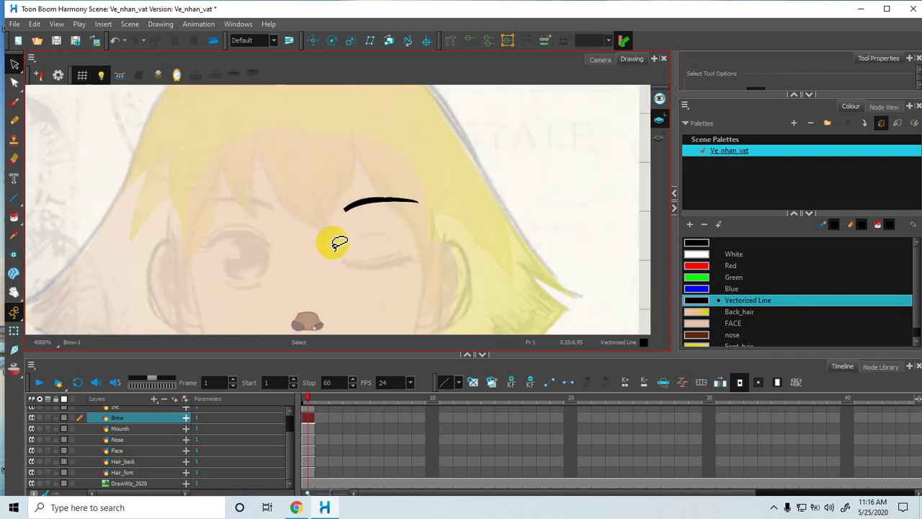
{"action": "scroll", "coordinate": [335, 250], "scroll_direction": "down", "scroll_amount": 3}
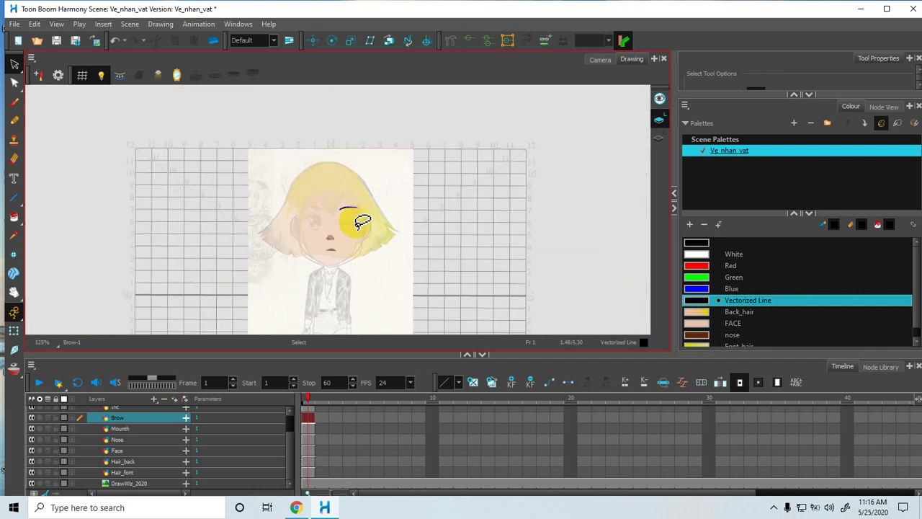
{"action": "scroll", "coordinate": [361, 231], "scroll_direction": "up", "scroll_amount": 3}
{"action": "scroll", "coordinate": [398, 189], "scroll_direction": "up", "scroll_amount": 2}
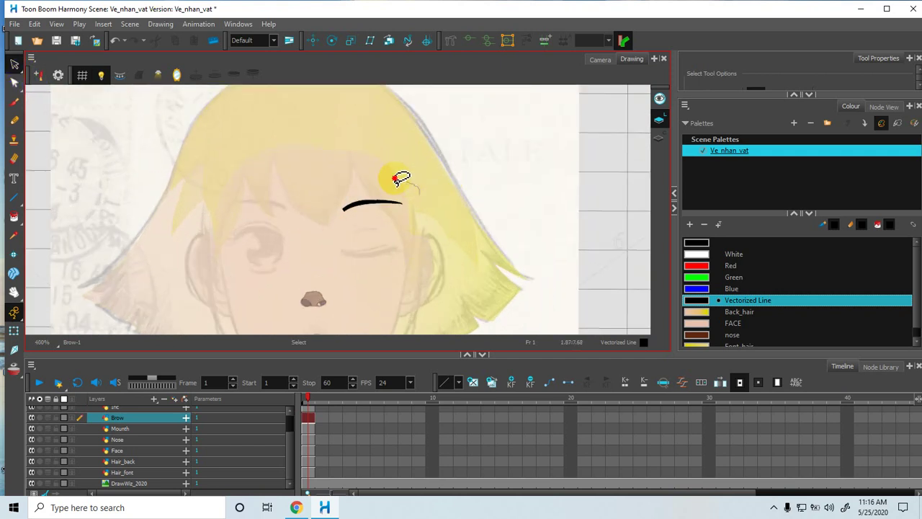
{"action": "mouse_move", "coordinate": [401, 179]}
{"action": "left_mouse_down"}
{"action": "mouse_move", "coordinate": [314, 221]}
{"action": "mouse_move", "coordinate": [331, 237]}
{"action": "mouse_move", "coordinate": [399, 219]}
{"action": "mouse_move", "coordinate": [424, 187]}
{"action": "left_mouse_up"}
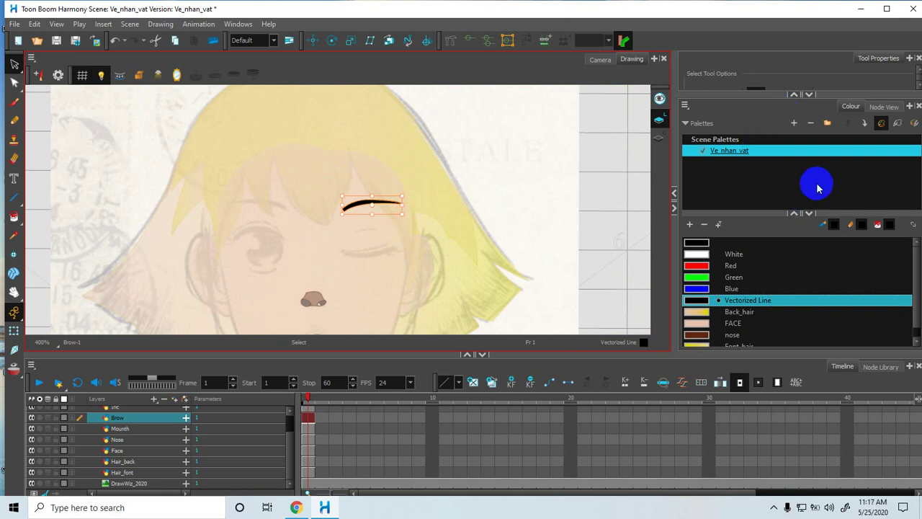
{"action": "left_click", "coordinate": [861, 66]}
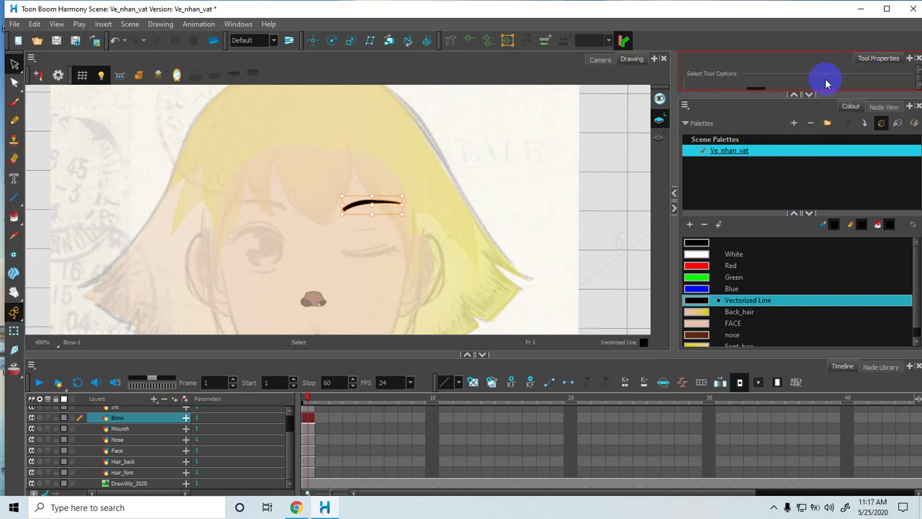
{"action": "left_click", "coordinate": [808, 96]}
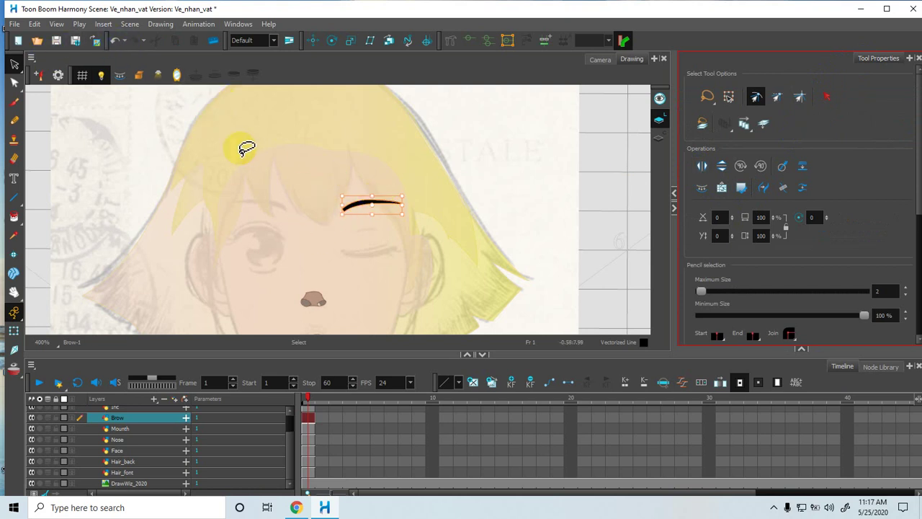
{"action": "left_click", "coordinate": [34, 24]}
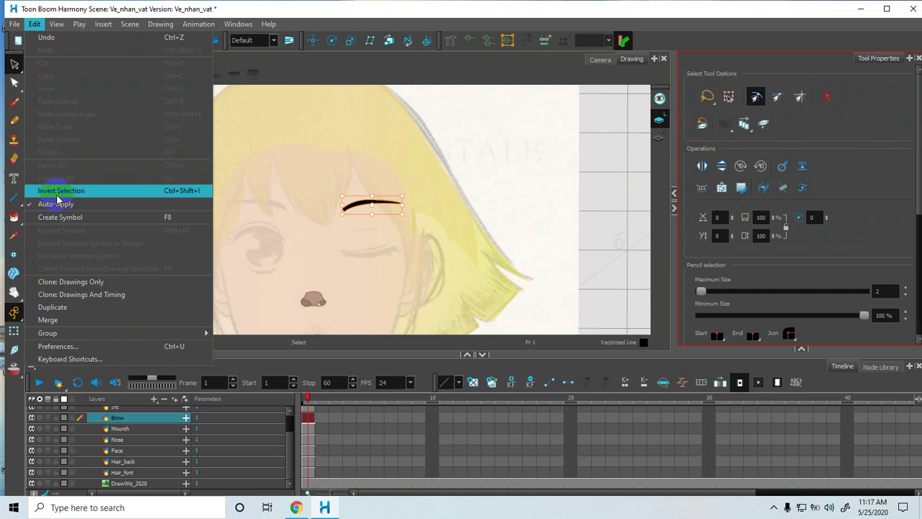
{"action": "left_click", "coordinate": [84, 309]}
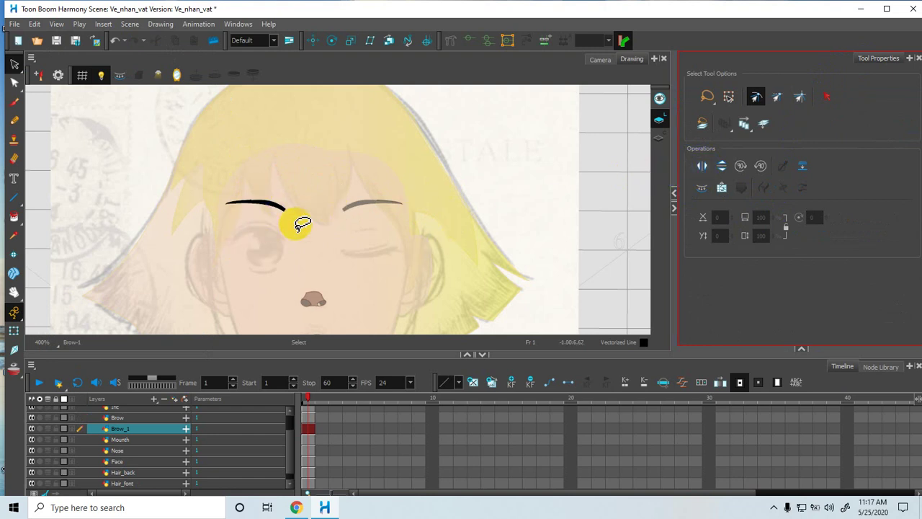
Step: Enlarge the colour list and add two new colours to the Ve_nhan_vat palette for the eye
{"action": "key", "text": "space"}
{"action": "mouse_move", "coordinate": [350, 277]}
{"action": "left_mouse_down"}
{"action": "mouse_move", "coordinate": [351, 211]}
{"action": "mouse_move", "coordinate": [384, 237]}
{"action": "left_mouse_up"}
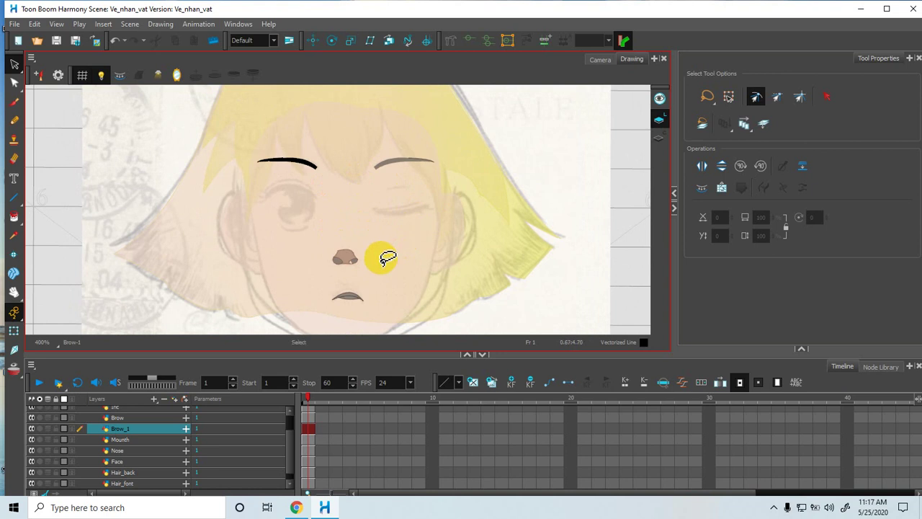
{"action": "left_click_drag", "start_coordinate": [364, 225], "coordinate": [382, 218]}
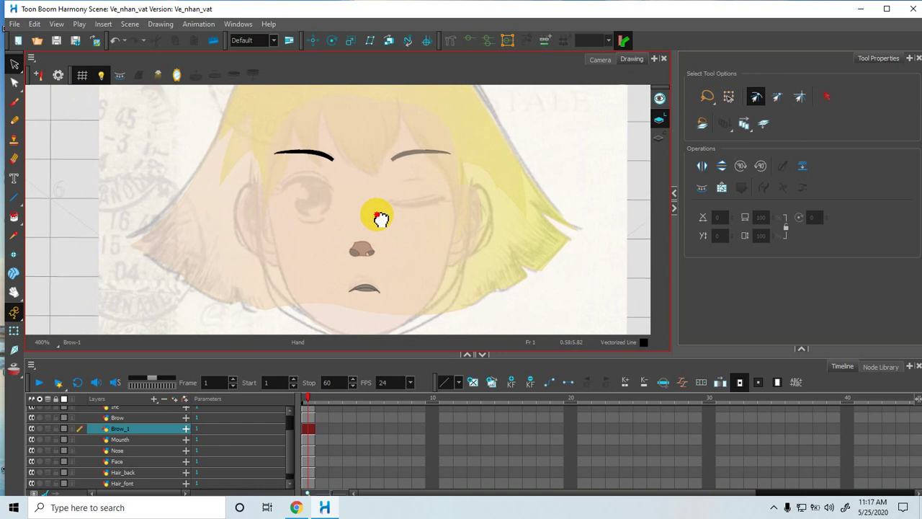
{"action": "key", "text": "2"}
{"action": "key", "text": "2"}
{"action": "key", "text": "2"}
{"action": "key", "text": "2"}
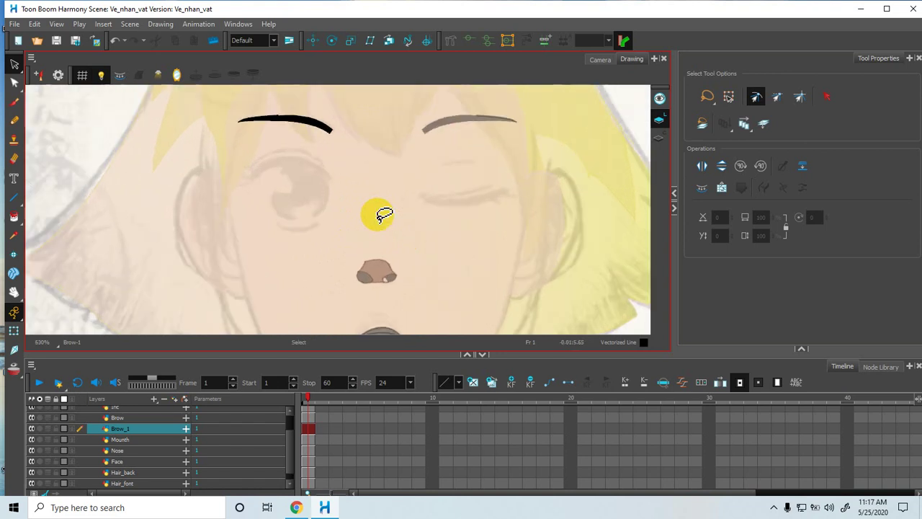
{"action": "scroll", "coordinate": [384, 215], "scroll_direction": "up", "scroll_amount": 2}
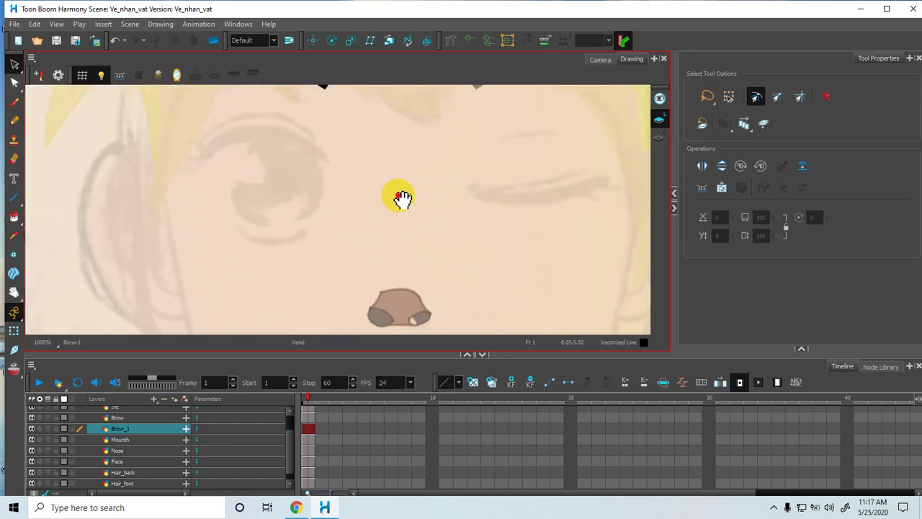
{"action": "left_click_drag", "start_coordinate": [408, 209], "coordinate": [412, 210]}
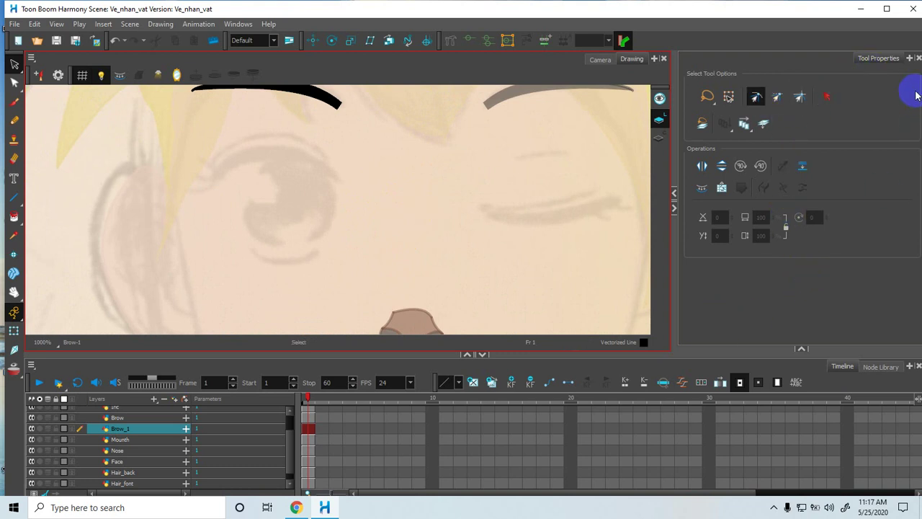
{"action": "left_click", "coordinate": [802, 349]}
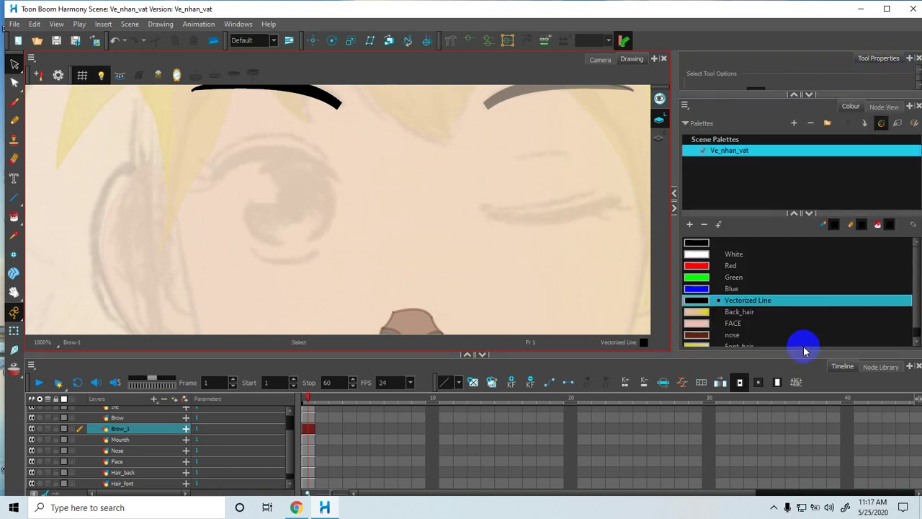
{"action": "left_click_drag", "start_coordinate": [771, 214], "coordinate": [762, 177]}
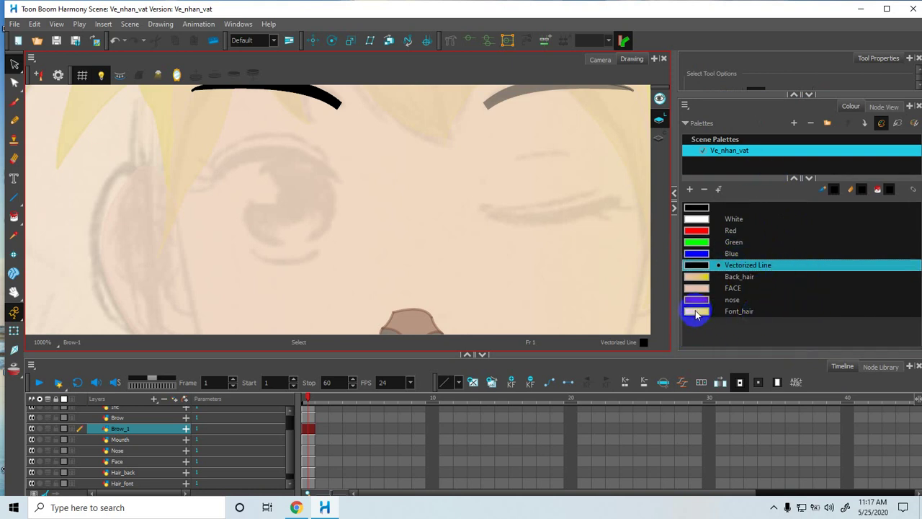
{"action": "left_click", "coordinate": [690, 189]}
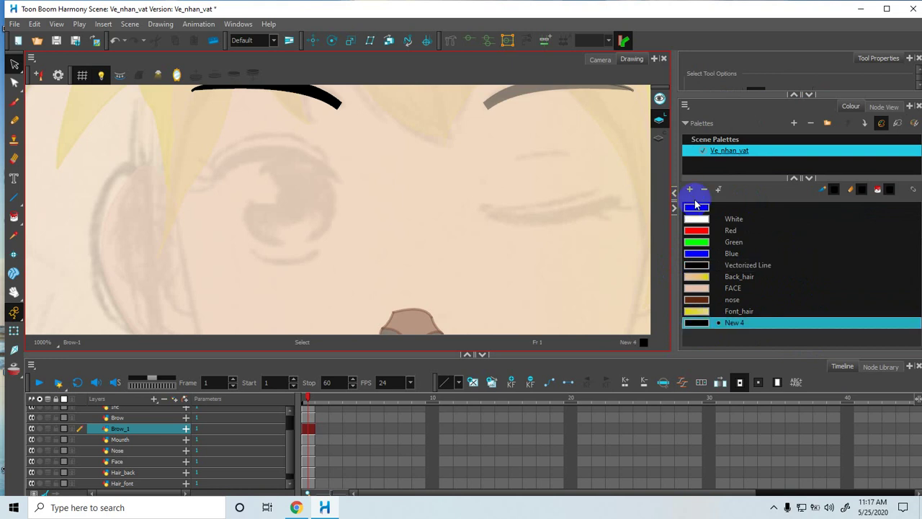
{"action": "left_click", "coordinate": [689, 190]}
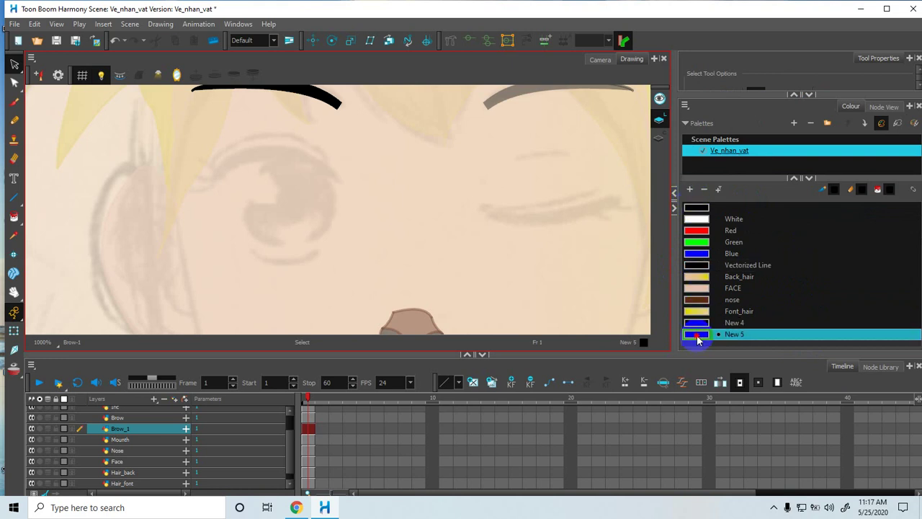
Step: Set the second new colour to a linear gradient from dark red (RGB 137, 24, 24) to black
{"action": "double_click", "coordinate": [697, 336]}
{"action": "left_click", "coordinate": [452, 149]}
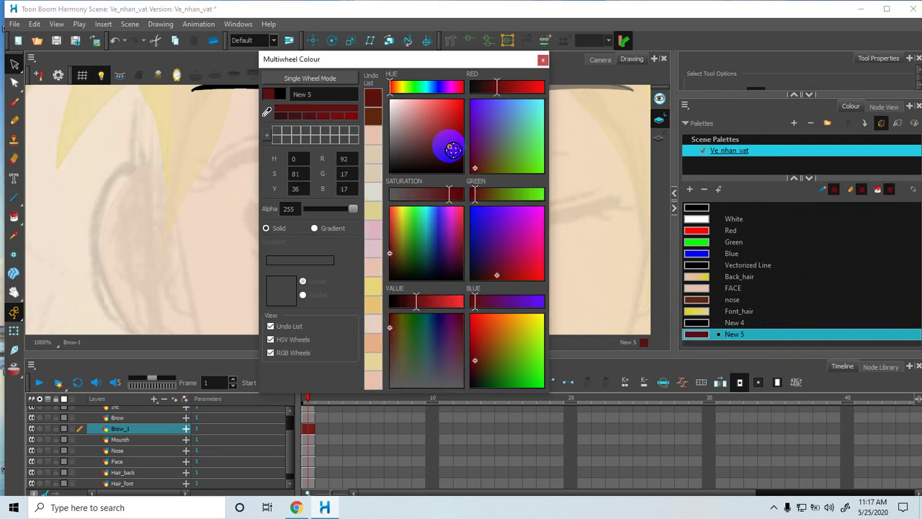
{"action": "left_click", "coordinate": [314, 229]}
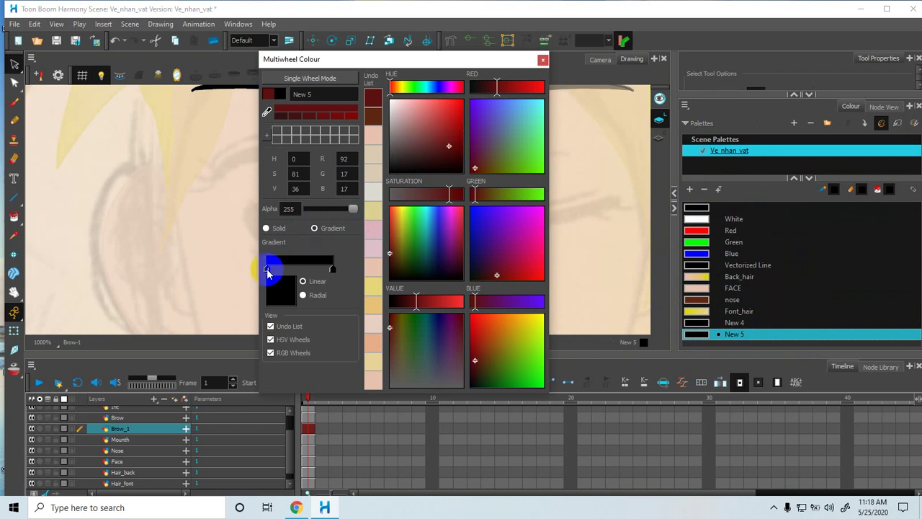
{"action": "left_click", "coordinate": [267, 268]}
{"action": "left_click_drag", "start_coordinate": [442, 148], "coordinate": [449, 134]}
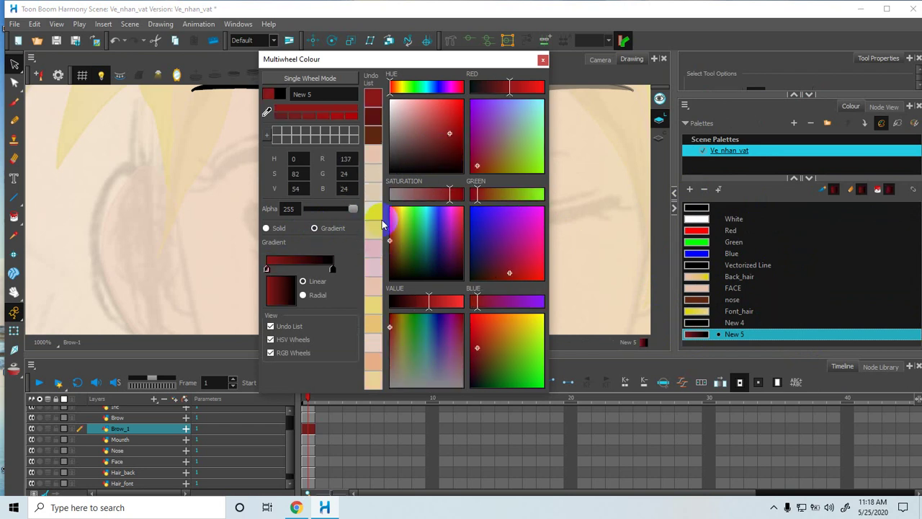
{"action": "left_click", "coordinate": [331, 268]}
{"action": "left_click", "coordinate": [542, 59]}
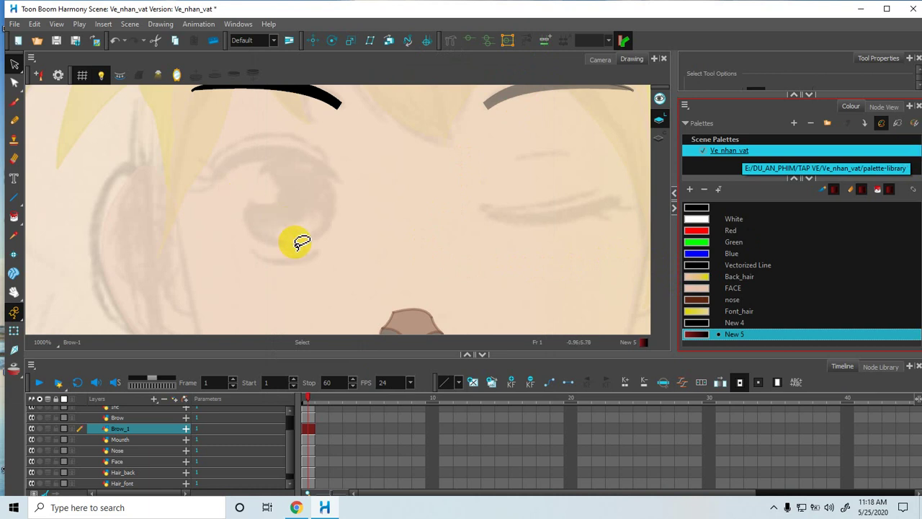
Step: With the black new colour and the Line tool, trace the open eye's curved upper lash outline and three short lashes at its outer corner
{"action": "left_click", "coordinate": [690, 326]}
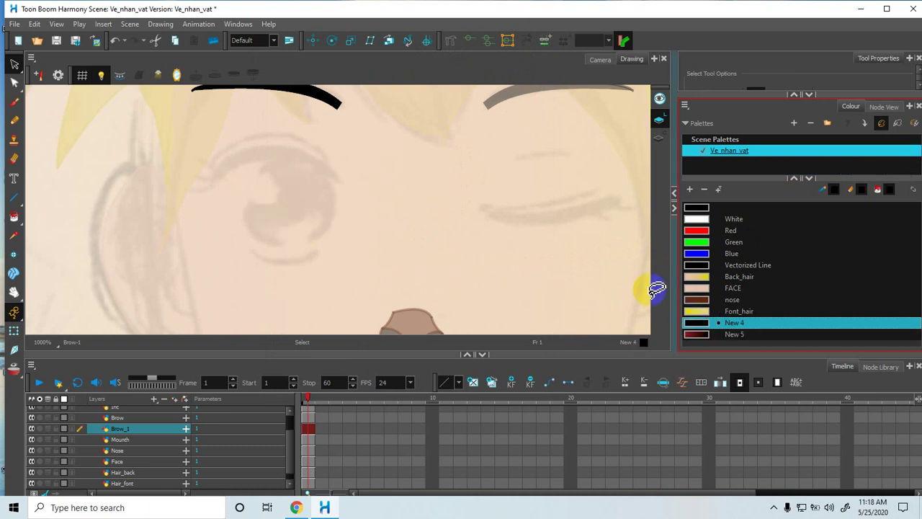
{"action": "key", "text": "space"}
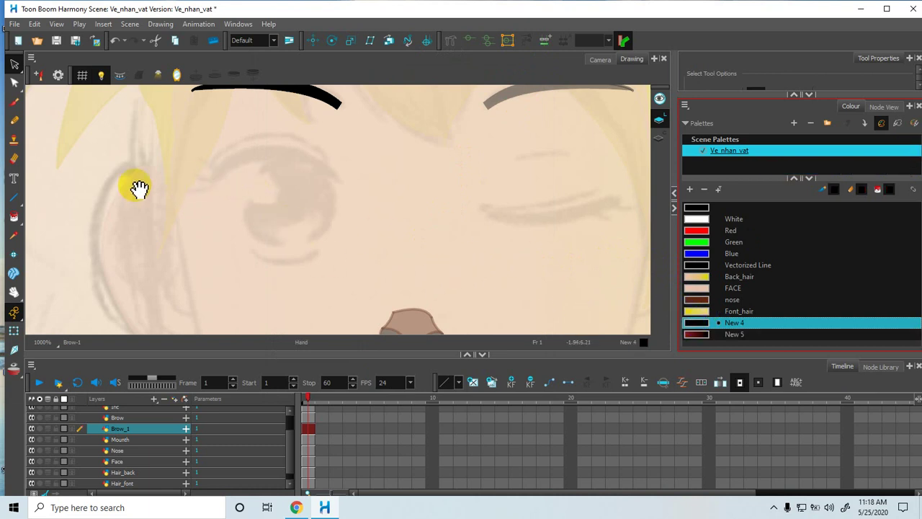
{"action": "left_click", "coordinate": [14, 198]}
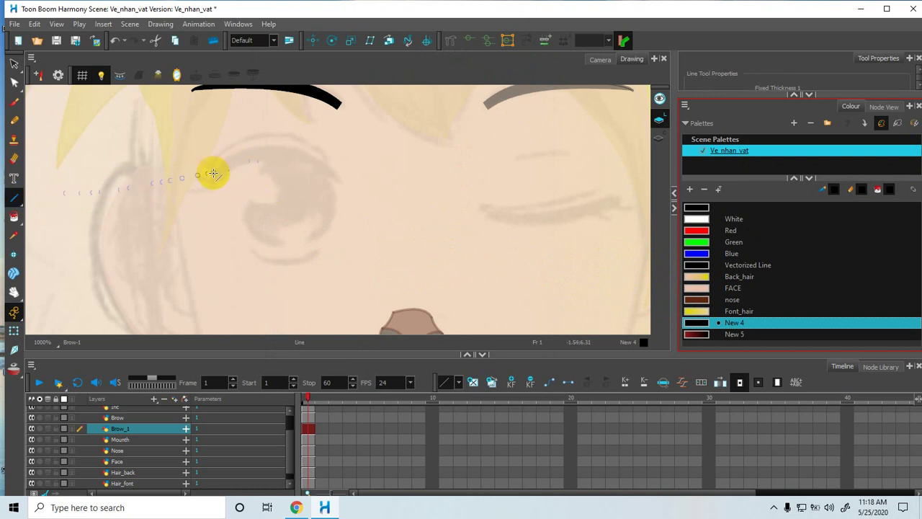
{"action": "left_click_drag", "start_coordinate": [213, 174], "coordinate": [290, 119]}
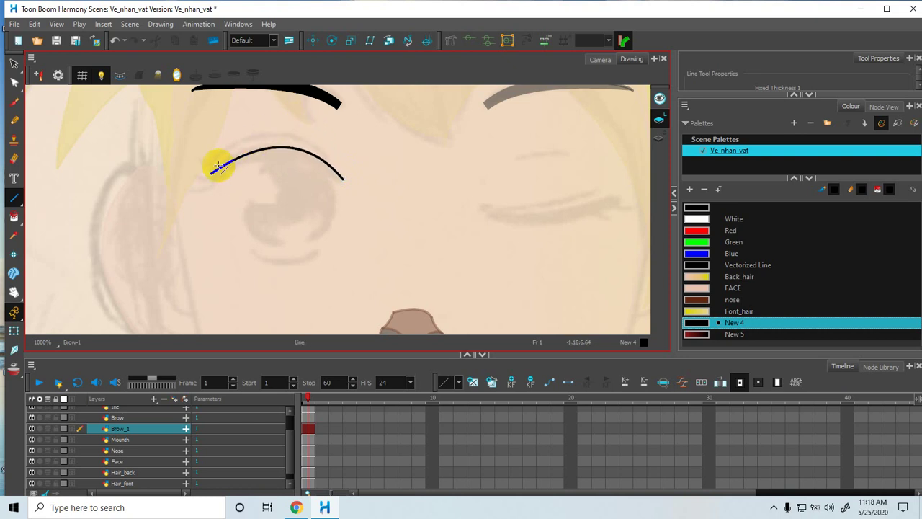
{"action": "mouse_move", "coordinate": [213, 173]}
{"action": "left_mouse_down"}
{"action": "mouse_move", "coordinate": [320, 171]}
{"action": "mouse_move", "coordinate": [343, 179]}
{"action": "mouse_move", "coordinate": [281, 140]}
{"action": "left_mouse_up"}
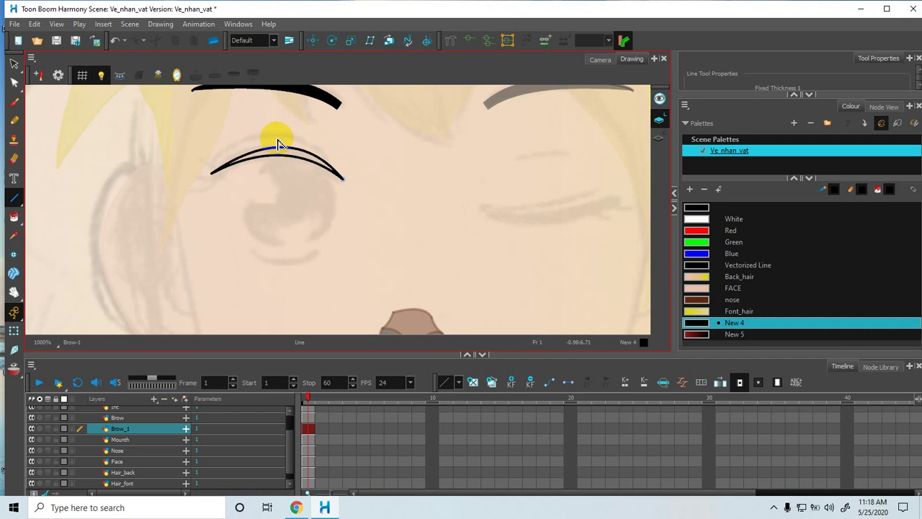
{"action": "mouse_move", "coordinate": [195, 176]}
{"action": "left_mouse_down"}
{"action": "mouse_move", "coordinate": [203, 175]}
{"action": "mouse_move", "coordinate": [186, 183]}
{"action": "mouse_move", "coordinate": [215, 191]}
{"action": "mouse_move", "coordinate": [199, 200]}
{"action": "left_mouse_up"}
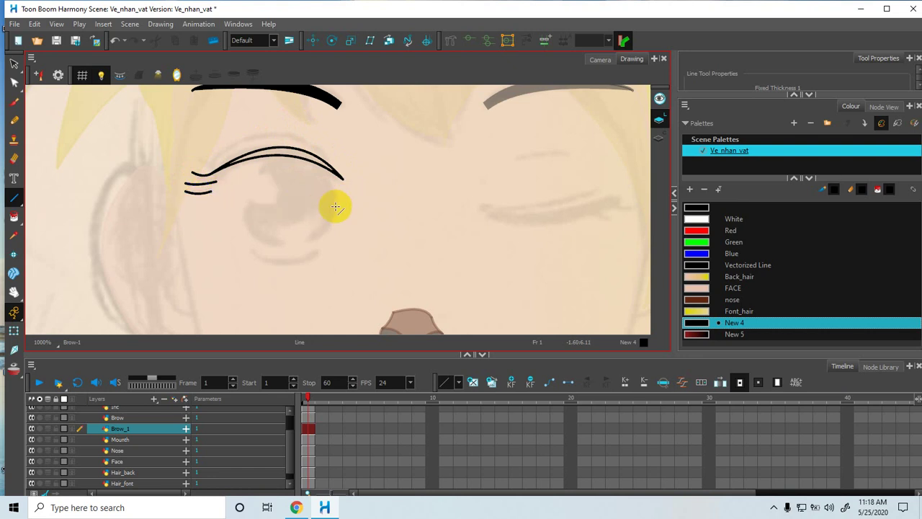
{"action": "left_click_drag", "start_coordinate": [252, 193], "coordinate": [214, 182]}
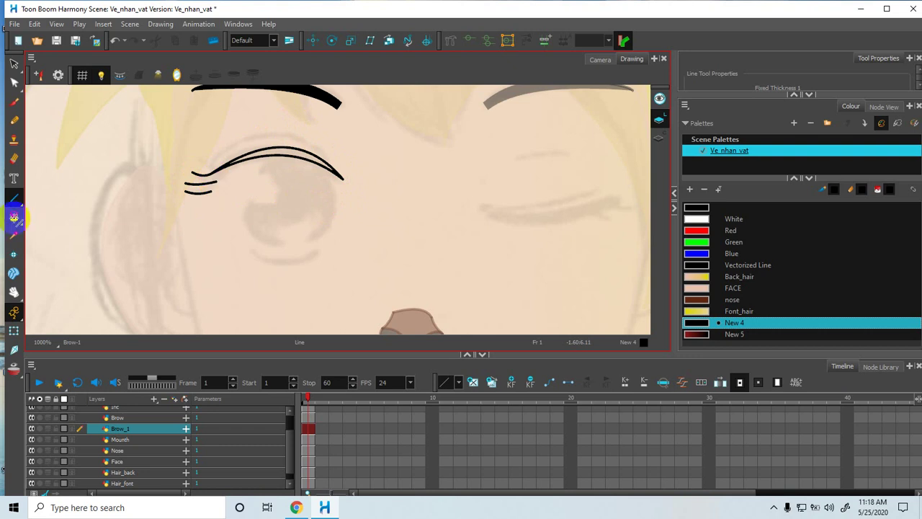
Step: Paint the inside of the open eye's upper lash outline with the black new colour
{"action": "left_click", "coordinate": [15, 219]}
{"action": "left_click", "coordinate": [281, 153]}
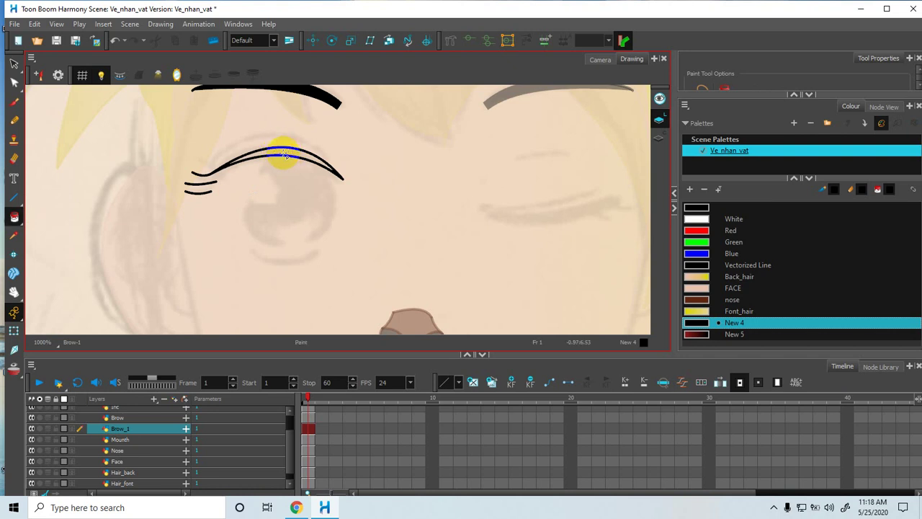
{"action": "left_click", "coordinate": [283, 155]}
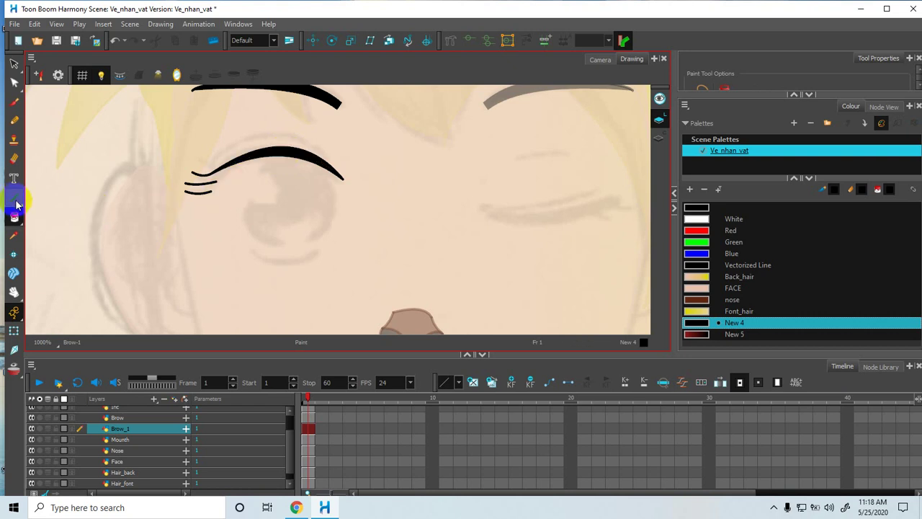
Step: Undo the eyelash fill, all the lash strokes on the Brow_1 layer and the two added palette colours
{"action": "left_click", "coordinate": [14, 199]}
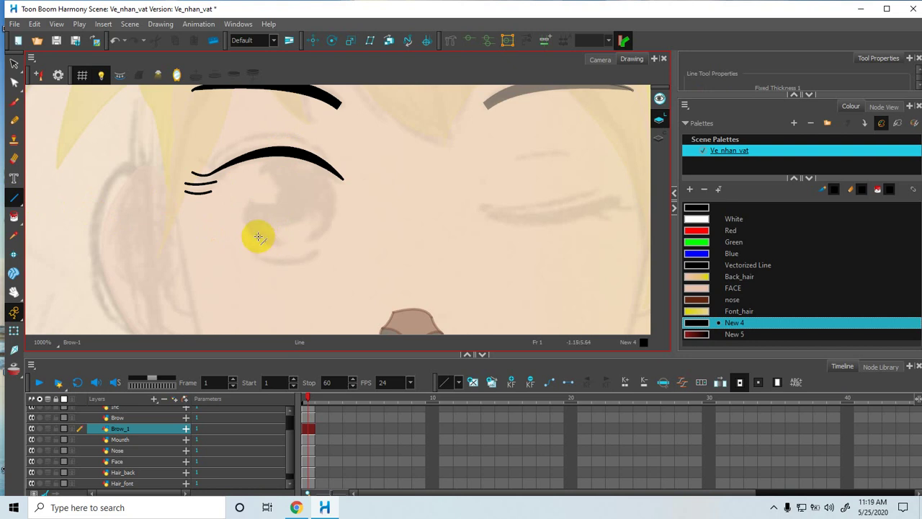
{"action": "key", "text": "ctrl+z"}
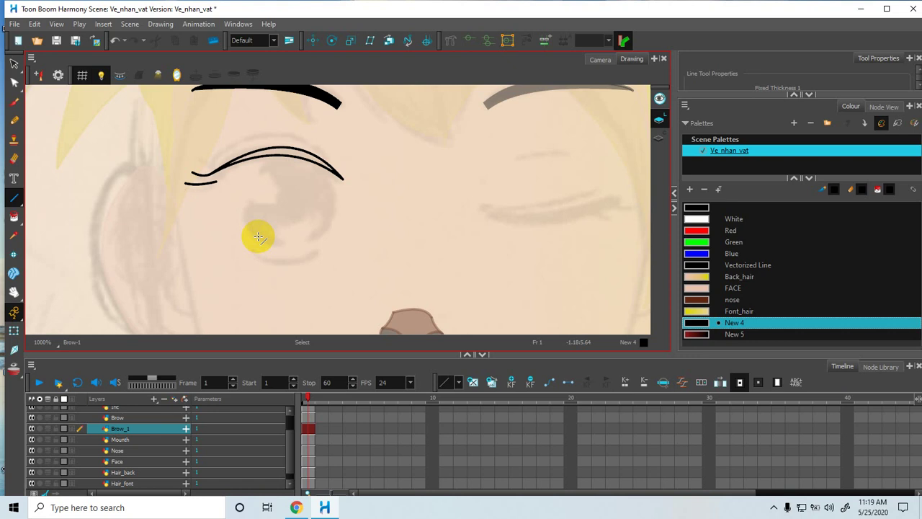
{"action": "key", "text": "ctrl+z"}
{"action": "key", "text": "ctrl+z"}
{"action": "key", "text": "ctrl+z"}
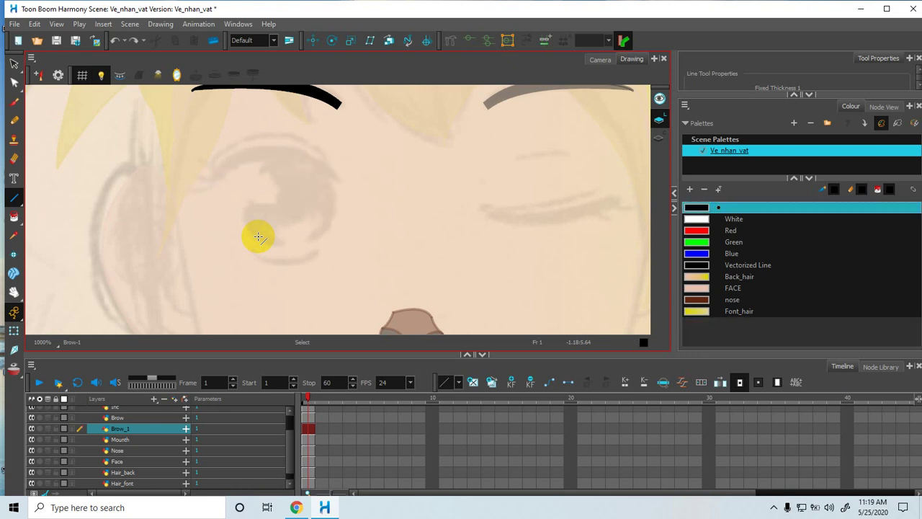
Step: Restore the black and dark-red gradient palette colours through the undo history, and remove the upper lash stroke that returns with them
{"action": "key", "text": "ctrl+z"}
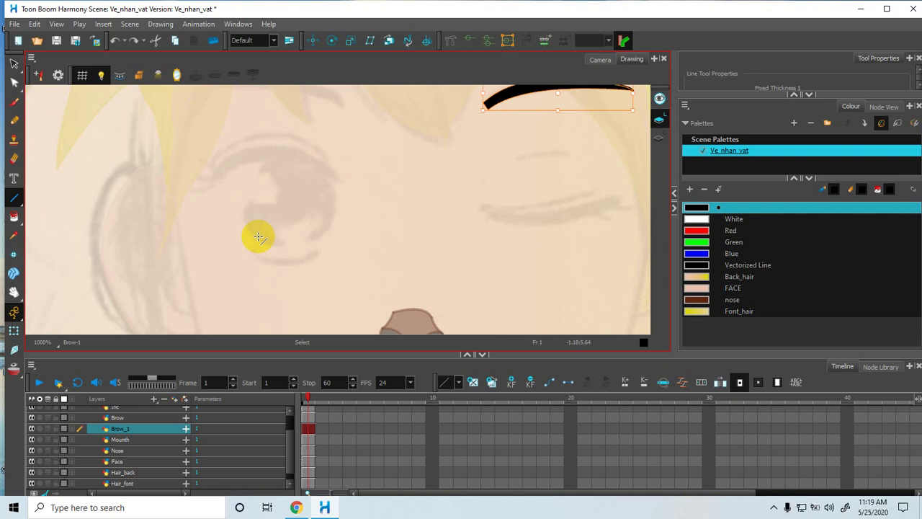
{"action": "key", "text": "ctrl+z"}
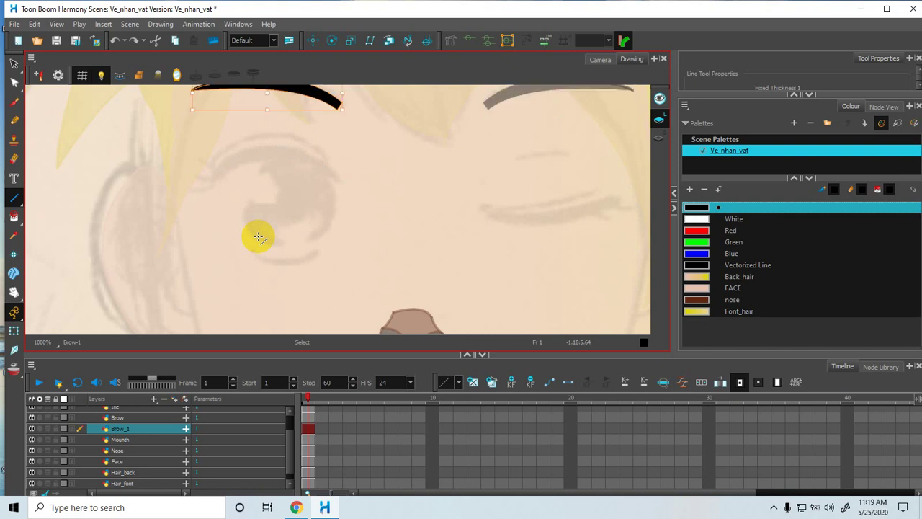
{"action": "key", "text": "ctrl+shift+z"}
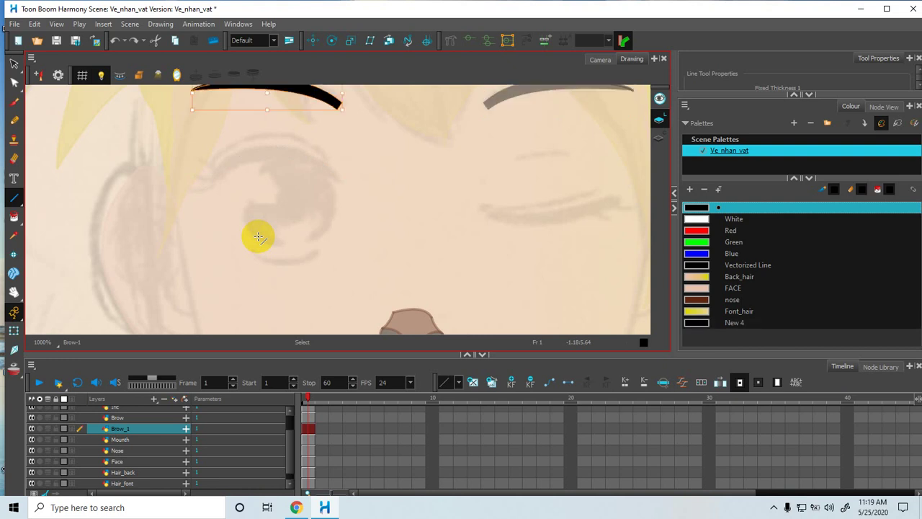
{"action": "key", "text": "ctrl+z"}
{"action": "key", "text": "ctrl+z"}
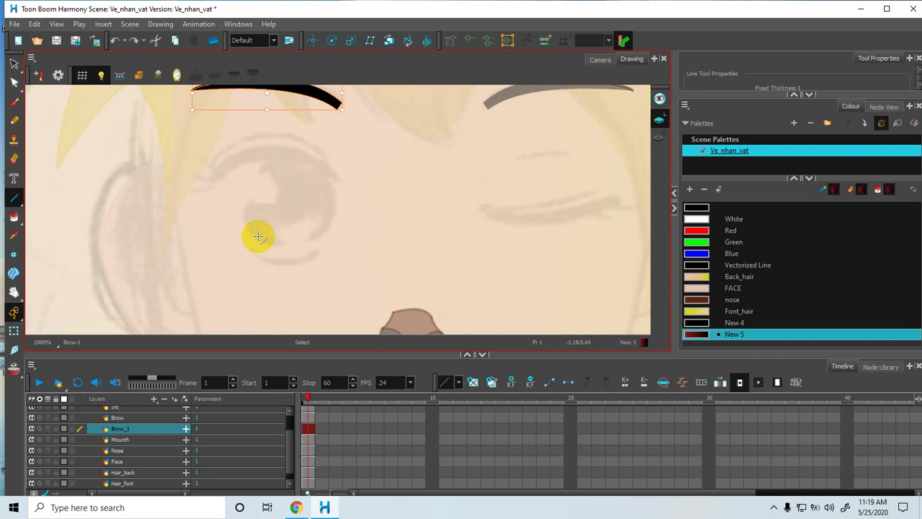
{"action": "key", "text": "ctrl+shift+z"}
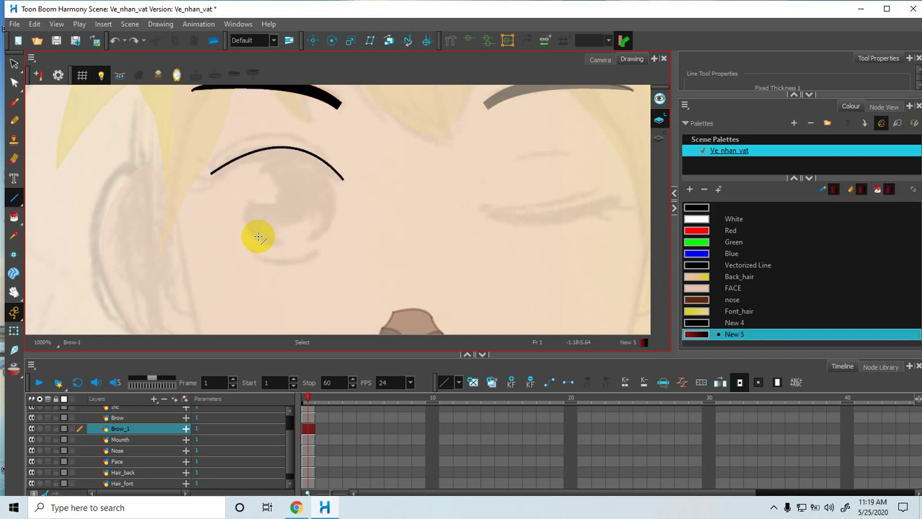
{"action": "key", "text": "ctrl+z"}
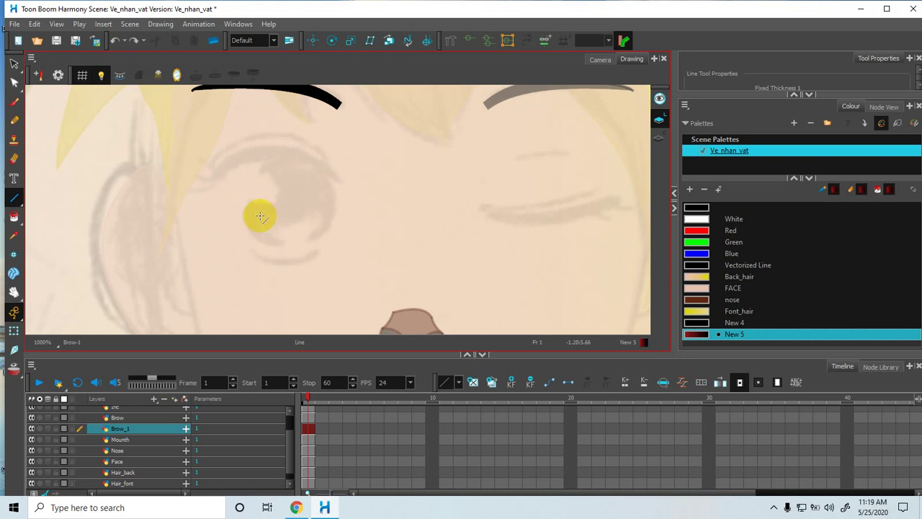
Step: Make the Eye layer the active drawing layer instead of Brow_1
{"action": "key", "text": "space"}
{"action": "left_click_drag", "start_coordinate": [291, 229], "coordinate": [293, 210]}
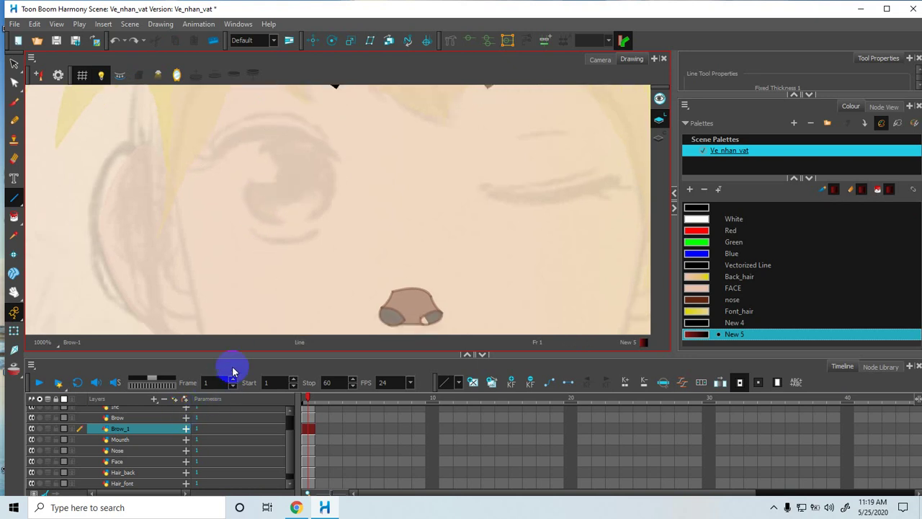
{"action": "left_click_drag", "start_coordinate": [290, 433], "coordinate": [290, 421]}
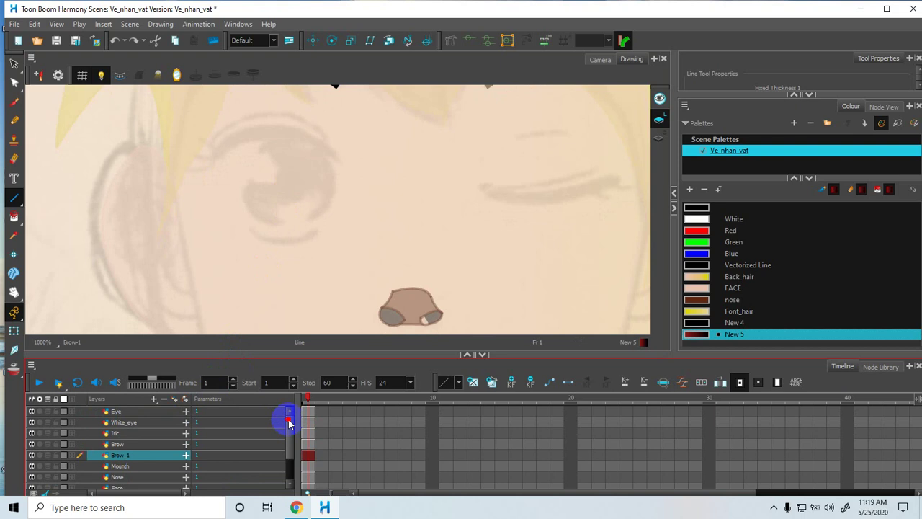
{"action": "key", "text": "space"}
{"action": "mouse_move", "coordinate": [432, 137]}
{"action": "left_mouse_down"}
{"action": "mouse_move", "coordinate": [430, 209]}
{"action": "mouse_move", "coordinate": [428, 127]}
{"action": "left_mouse_up"}
{"action": "left_click", "coordinate": [126, 443]}
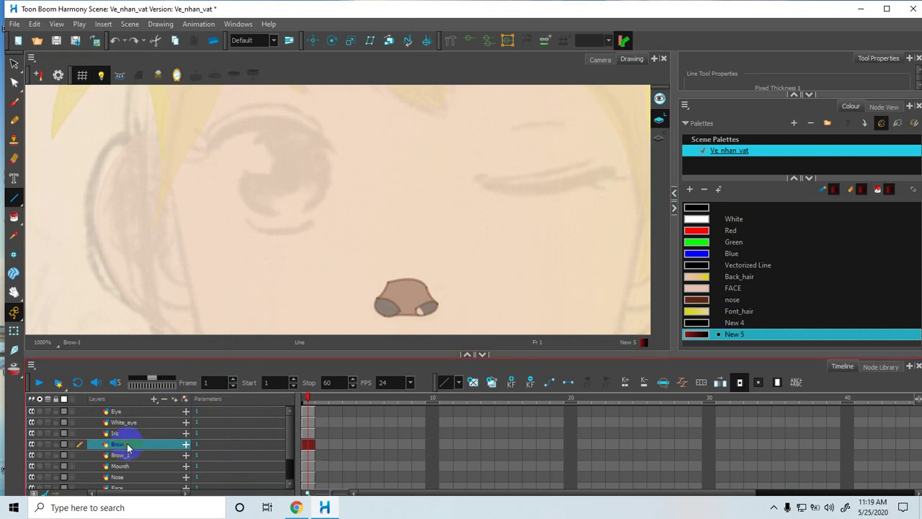
{"action": "key", "text": "space"}
{"action": "left_click_drag", "start_coordinate": [383, 173], "coordinate": [367, 187]}
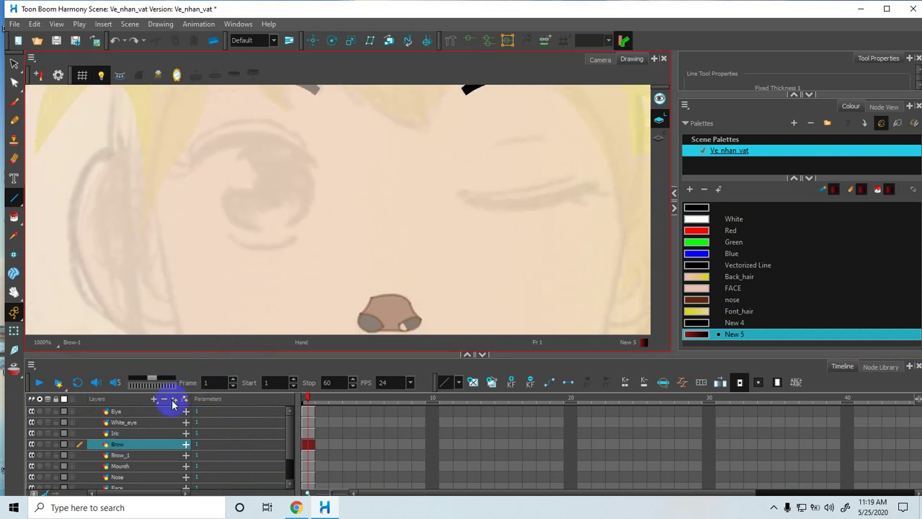
{"action": "left_click", "coordinate": [120, 411]}
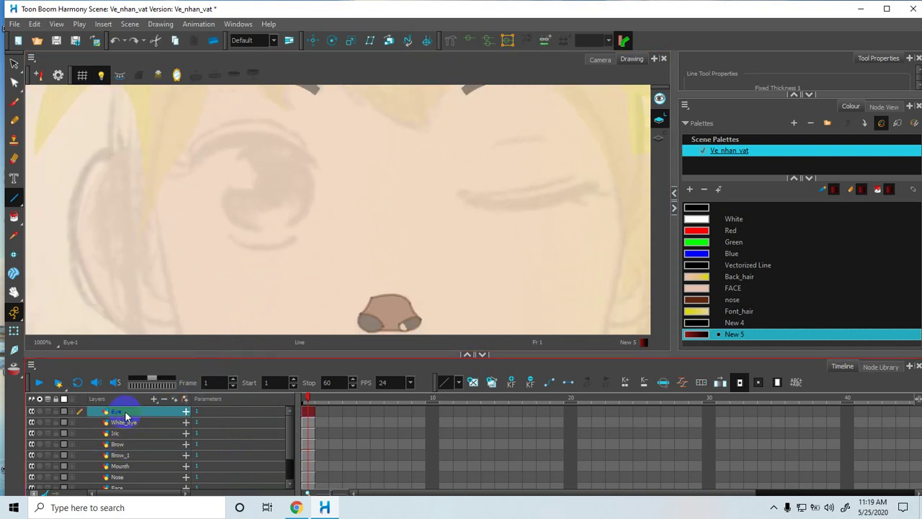
{"action": "key", "text": "space"}
{"action": "left_click_drag", "start_coordinate": [397, 149], "coordinate": [411, 194]}
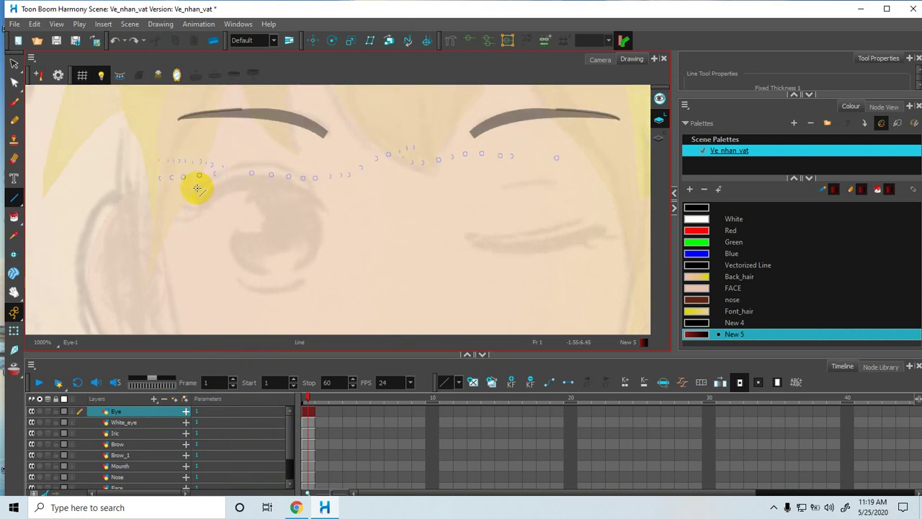
Step: With black New 4, trace the open eye's lid crease, upper lash outline and three outer-corner lashes, and fill the upper lash
{"action": "left_click_drag", "start_coordinate": [201, 188], "coordinate": [277, 170]}
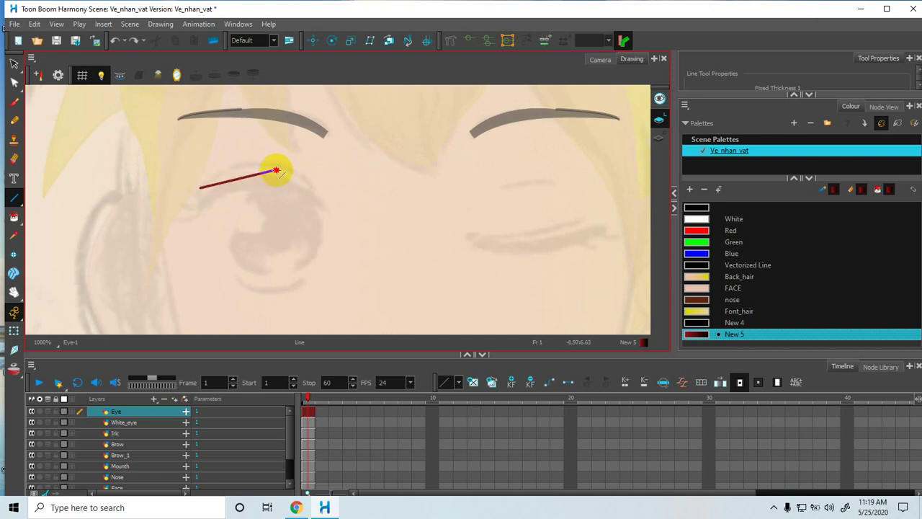
{"action": "key", "text": "ctrl+z"}
{"action": "left_click", "coordinate": [705, 323]}
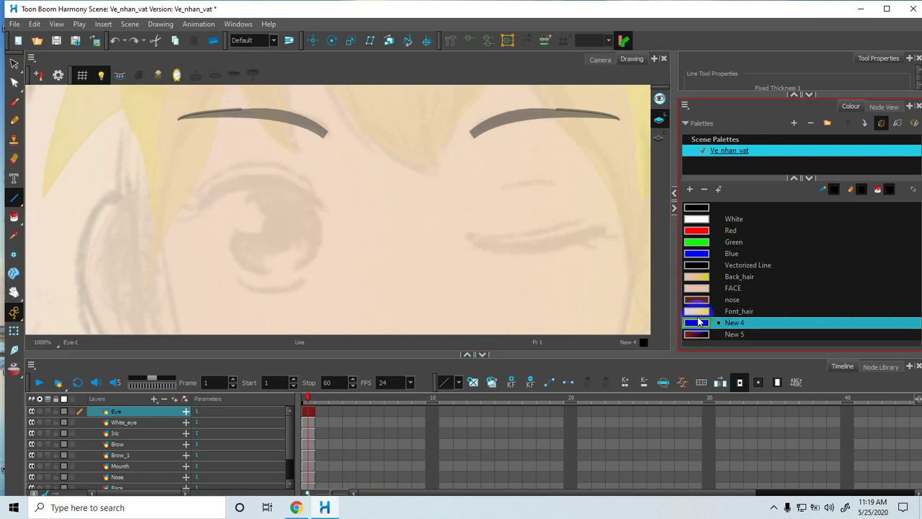
{"action": "mouse_move", "coordinate": [201, 187]}
{"action": "left_mouse_down"}
{"action": "mouse_move", "coordinate": [223, 175]}
{"action": "mouse_move", "coordinate": [288, 173]}
{"action": "mouse_move", "coordinate": [319, 185]}
{"action": "mouse_move", "coordinate": [266, 141]}
{"action": "left_mouse_up"}
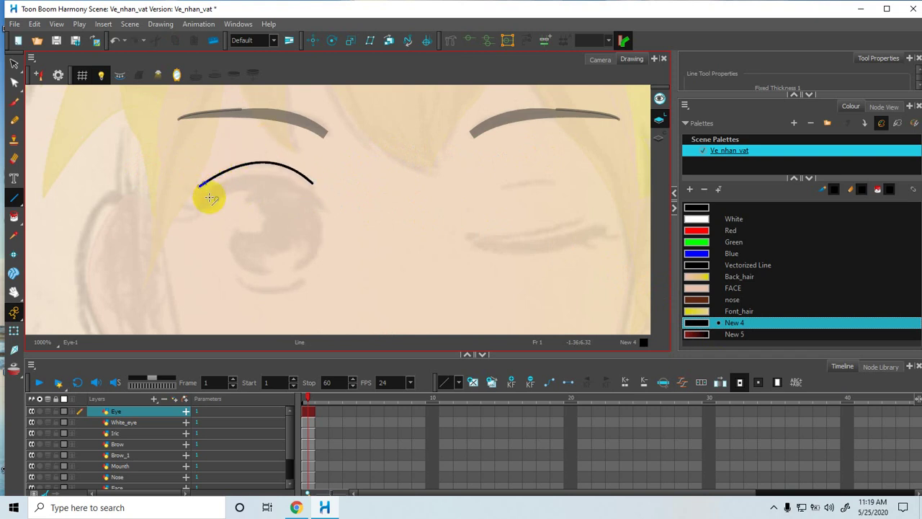
{"action": "left_click_drag", "start_coordinate": [200, 200], "coordinate": [272, 148]}
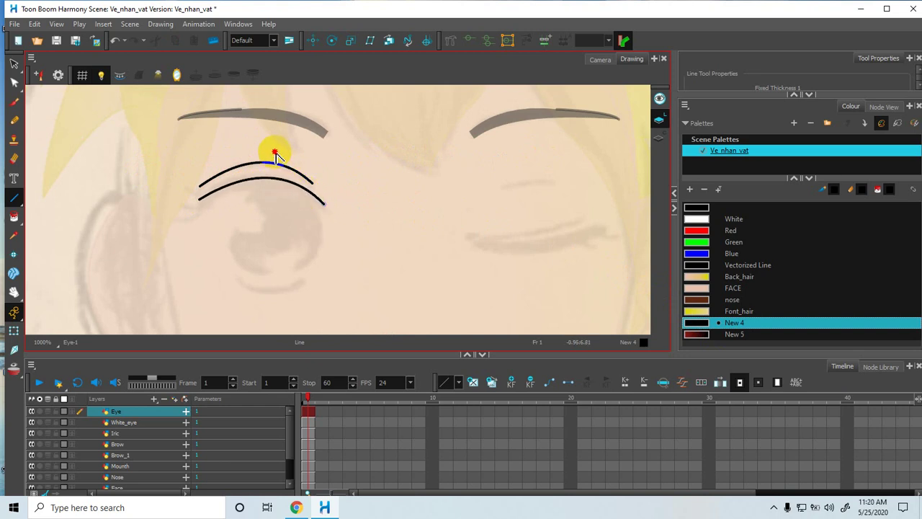
{"action": "mouse_move", "coordinate": [207, 203]}
{"action": "left_mouse_down"}
{"action": "mouse_move", "coordinate": [282, 193]}
{"action": "mouse_move", "coordinate": [325, 202]}
{"action": "mouse_move", "coordinate": [265, 184]}
{"action": "mouse_move", "coordinate": [252, 165]}
{"action": "left_mouse_up"}
{"action": "mouse_move", "coordinate": [175, 199]}
{"action": "left_mouse_down"}
{"action": "mouse_move", "coordinate": [201, 207]}
{"action": "mouse_move", "coordinate": [183, 218]}
{"action": "mouse_move", "coordinate": [204, 196]}
{"action": "left_mouse_up"}
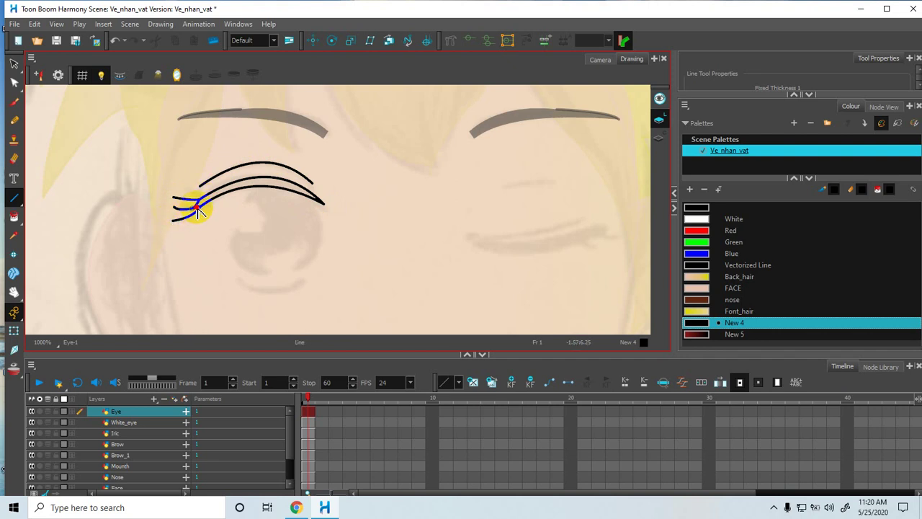
{"action": "left_click", "coordinate": [14, 216]}
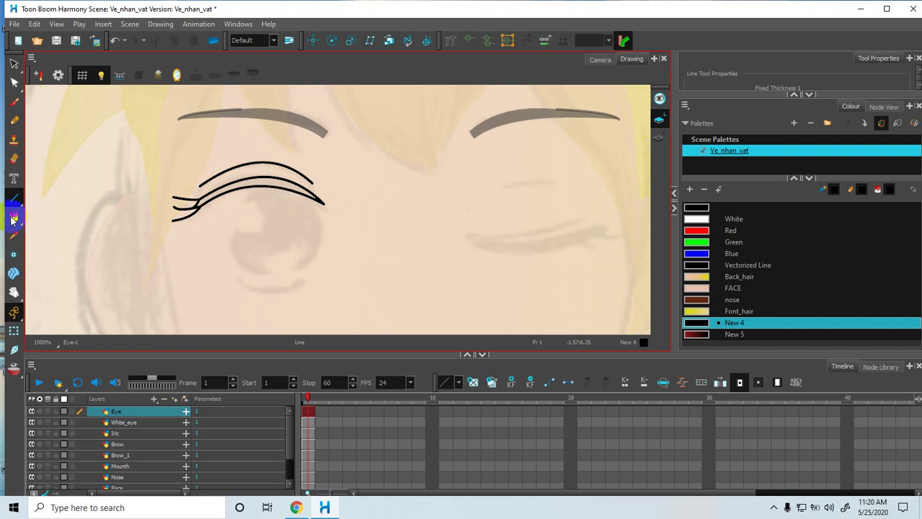
{"action": "left_click", "coordinate": [213, 197]}
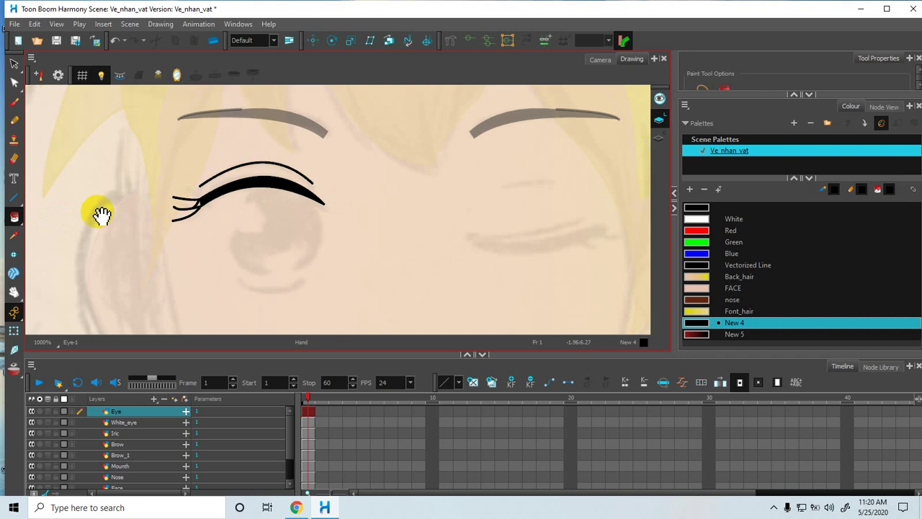
Step: Draw the open eye's curved inner edge and lower lash outline in black, and fill the lower lash
{"action": "left_click", "coordinate": [14, 197]}
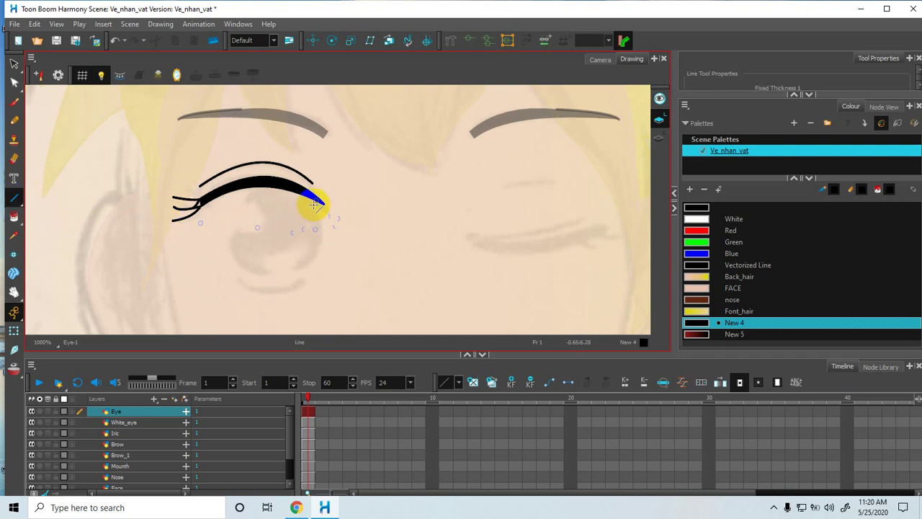
{"action": "mouse_move", "coordinate": [317, 204]}
{"action": "left_mouse_down"}
{"action": "mouse_move", "coordinate": [320, 241]}
{"action": "mouse_move", "coordinate": [303, 264]}
{"action": "mouse_move", "coordinate": [338, 256]}
{"action": "mouse_move", "coordinate": [299, 260]}
{"action": "mouse_move", "coordinate": [286, 281]}
{"action": "mouse_move", "coordinate": [237, 275]}
{"action": "mouse_move", "coordinate": [303, 278]}
{"action": "mouse_move", "coordinate": [256, 289]}
{"action": "mouse_move", "coordinate": [294, 288]}
{"action": "mouse_move", "coordinate": [257, 306]}
{"action": "left_mouse_up"}
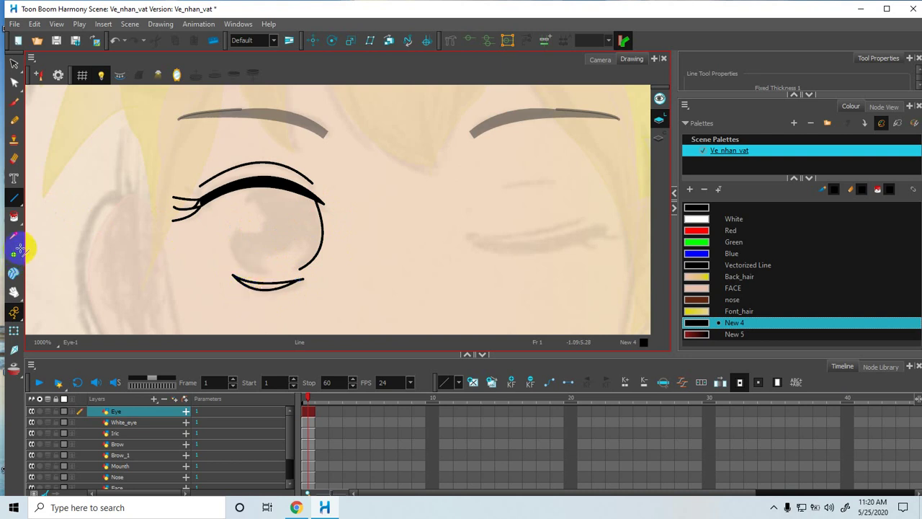
{"action": "key", "text": "alt+i"}
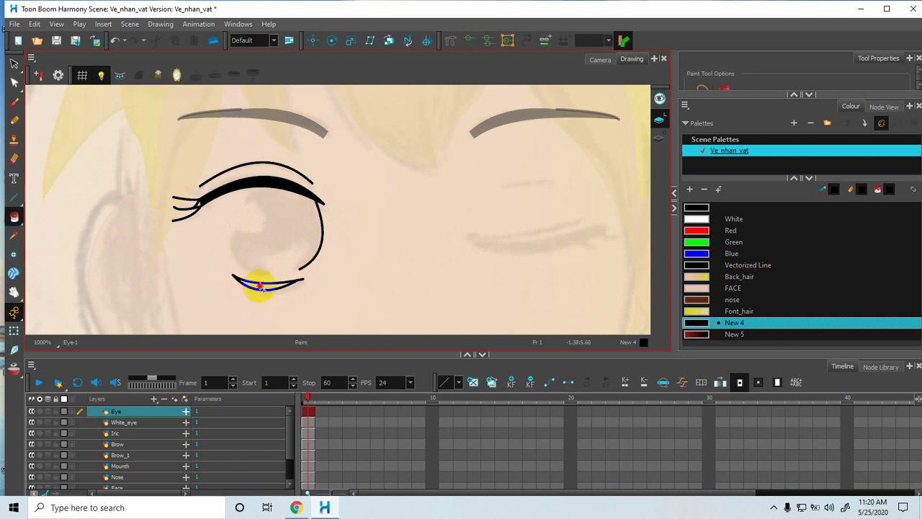
{"action": "left_click", "coordinate": [261, 286]}
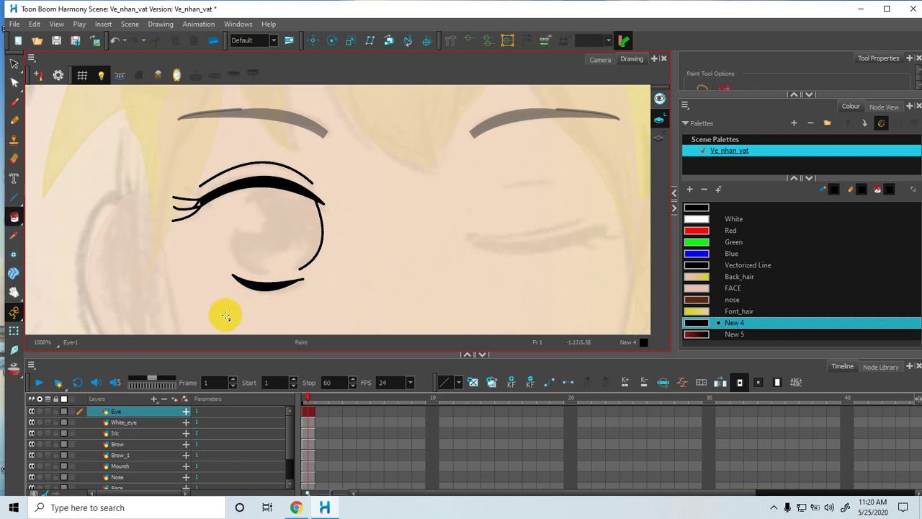
Step: On the Iric layer, trace the iris with the New 5 gradient and Line tool, leaving out the two highlight shapes
{"action": "left_click", "coordinate": [124, 435]}
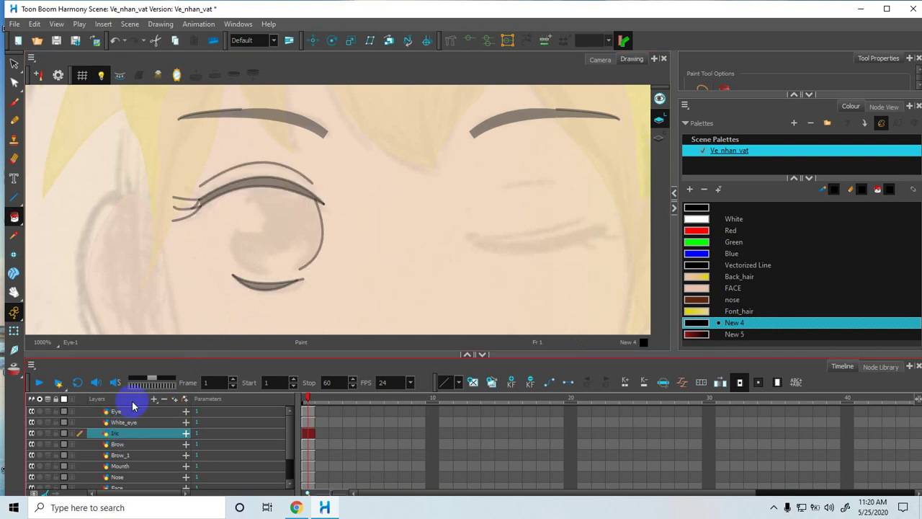
{"action": "left_click", "coordinate": [15, 200]}
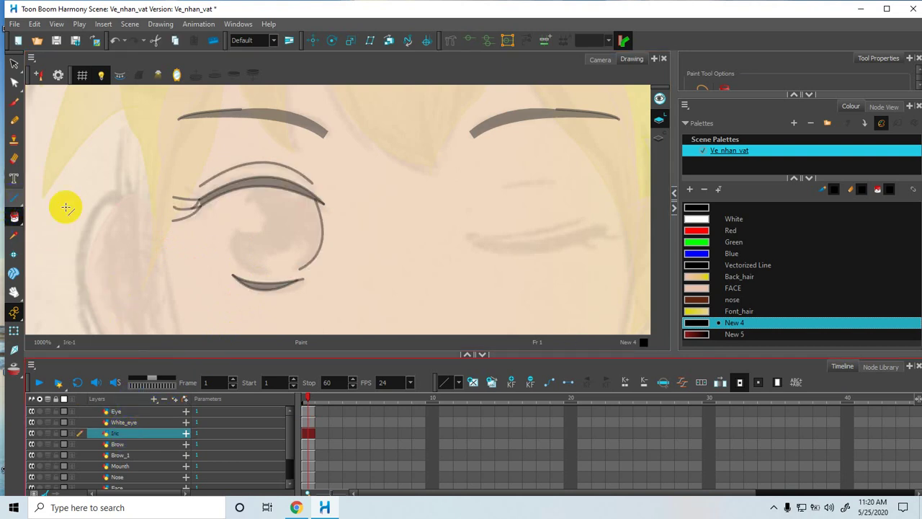
{"action": "left_click", "coordinate": [690, 335]}
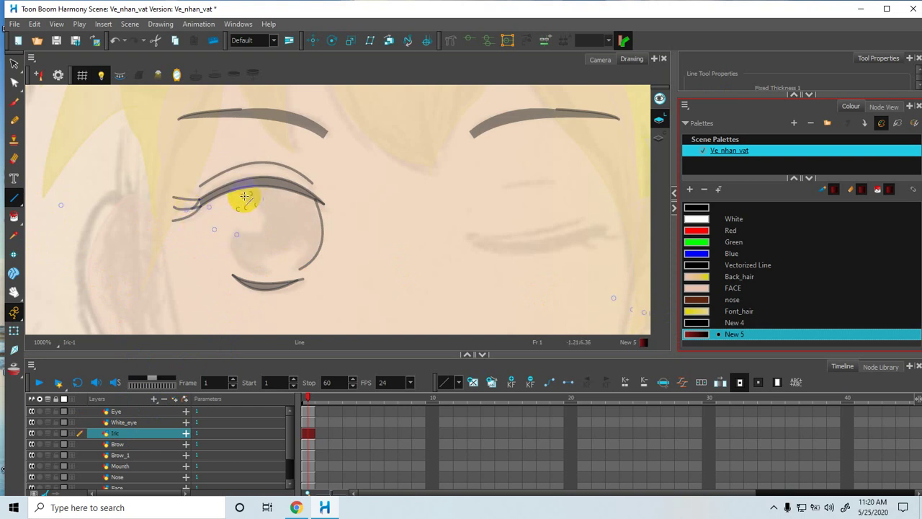
{"action": "mouse_move", "coordinate": [245, 196]}
{"action": "left_mouse_down"}
{"action": "mouse_move", "coordinate": [262, 221]}
{"action": "mouse_move", "coordinate": [267, 192]}
{"action": "mouse_move", "coordinate": [313, 202]}
{"action": "mouse_move", "coordinate": [262, 186]}
{"action": "left_mouse_up"}
{"action": "mouse_move", "coordinate": [264, 221]}
{"action": "left_mouse_down"}
{"action": "mouse_move", "coordinate": [223, 240]}
{"action": "mouse_move", "coordinate": [226, 255]}
{"action": "mouse_move", "coordinate": [266, 267]}
{"action": "mouse_move", "coordinate": [253, 265]}
{"action": "mouse_move", "coordinate": [300, 241]}
{"action": "mouse_move", "coordinate": [281, 253]}
{"action": "mouse_move", "coordinate": [310, 244]}
{"action": "mouse_move", "coordinate": [296, 268]}
{"action": "left_mouse_up"}
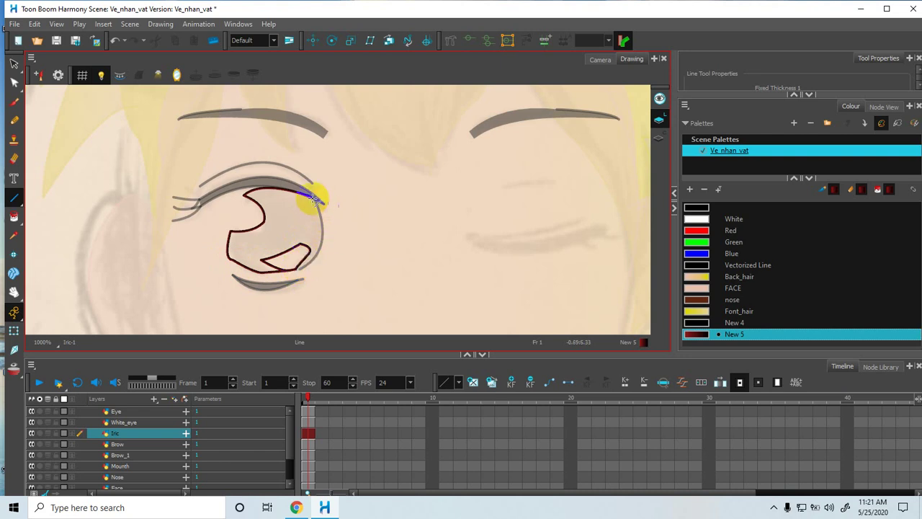
{"action": "mouse_move", "coordinate": [310, 194]}
{"action": "left_mouse_down"}
{"action": "mouse_move", "coordinate": [320, 244]}
{"action": "mouse_move", "coordinate": [298, 267]}
{"action": "mouse_move", "coordinate": [339, 253]}
{"action": "mouse_move", "coordinate": [341, 239]}
{"action": "left_mouse_up"}
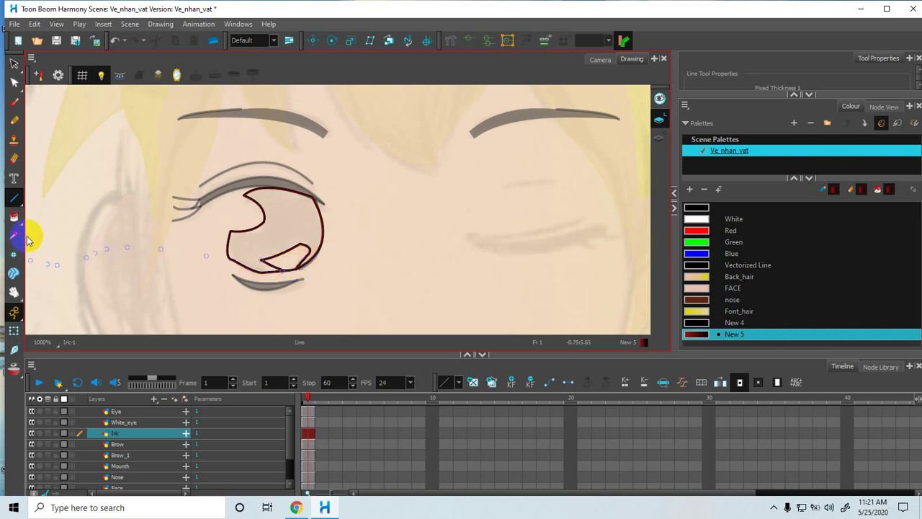
Step: Fill the iris outline with the New 5 dark-red-to-black gradient, keeping the highlights unpainted
{"action": "left_click", "coordinate": [14, 216]}
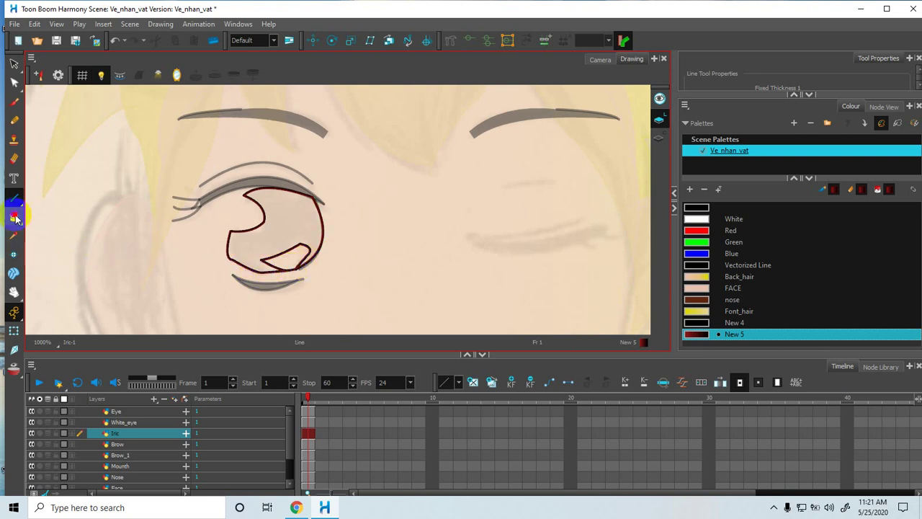
{"action": "left_click", "coordinate": [270, 234]}
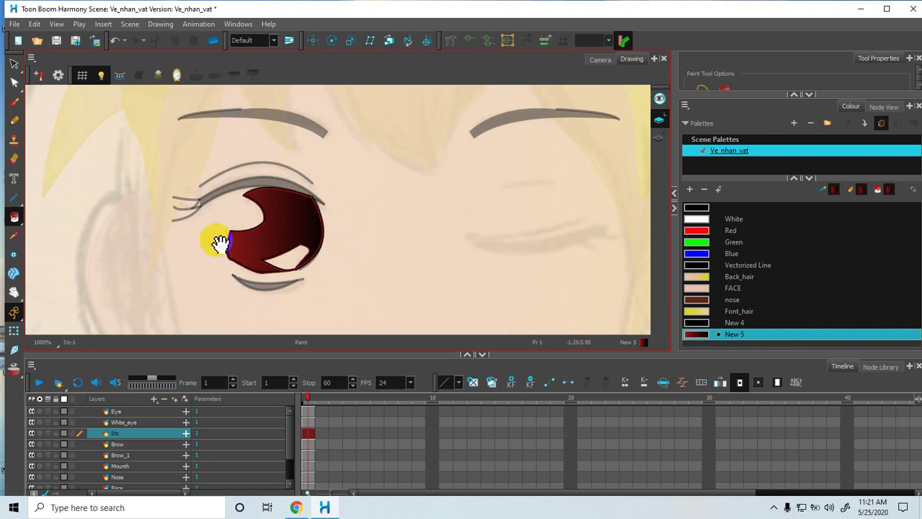
{"action": "left_click", "coordinate": [220, 243]}
Step: On the White_eye layer, trace a closed outline of the eye white around the iris with the White colour and Line tool
{"action": "left_click", "coordinate": [14, 199]}
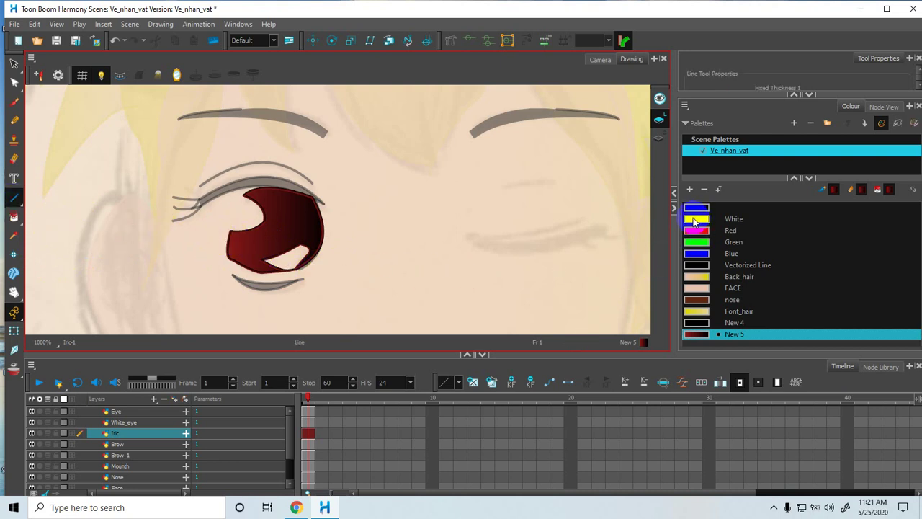
{"action": "left_click", "coordinate": [694, 220]}
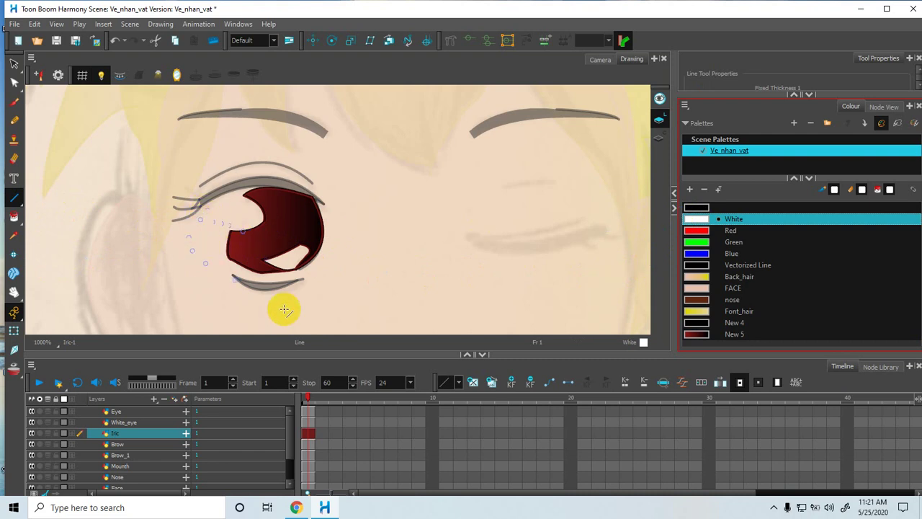
{"action": "left_click", "coordinate": [139, 421]}
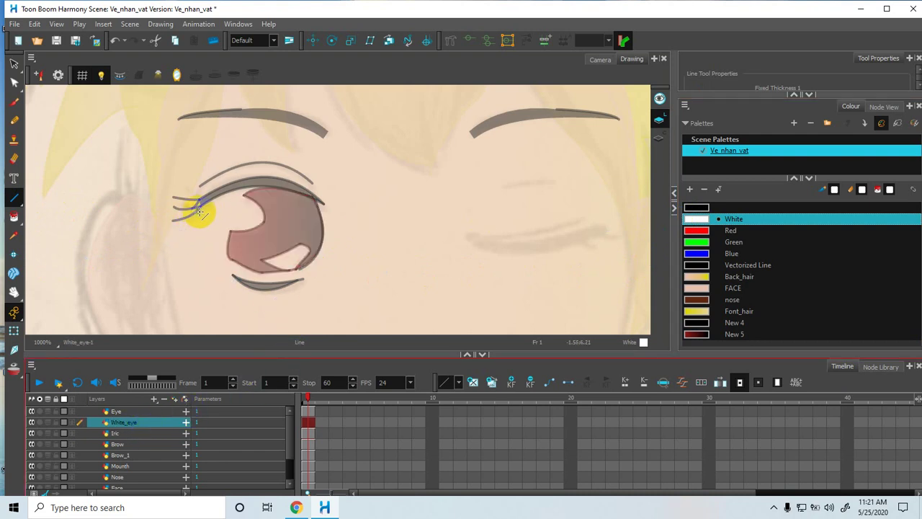
{"action": "mouse_move", "coordinate": [200, 211]}
{"action": "left_mouse_down"}
{"action": "mouse_move", "coordinate": [192, 233]}
{"action": "mouse_move", "coordinate": [233, 274]}
{"action": "mouse_move", "coordinate": [204, 279]}
{"action": "mouse_move", "coordinate": [194, 270]}
{"action": "mouse_move", "coordinate": [243, 281]}
{"action": "mouse_move", "coordinate": [221, 278]}
{"action": "mouse_move", "coordinate": [313, 264]}
{"action": "mouse_move", "coordinate": [296, 287]}
{"action": "left_mouse_up"}
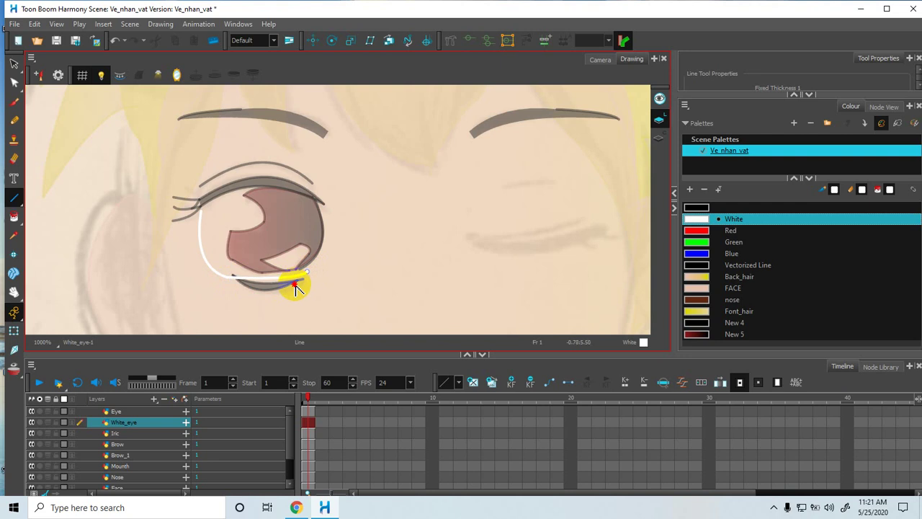
{"action": "mouse_move", "coordinate": [201, 210]}
{"action": "left_mouse_down"}
{"action": "mouse_move", "coordinate": [315, 192]}
{"action": "mouse_move", "coordinate": [231, 171]}
{"action": "left_mouse_up"}
{"action": "left_click", "coordinate": [315, 196]}
{"action": "mouse_move", "coordinate": [313, 194]}
{"action": "left_mouse_down"}
{"action": "mouse_move", "coordinate": [319, 233]}
{"action": "mouse_move", "coordinate": [307, 271]}
{"action": "left_mouse_up"}
{"action": "left_click_drag", "start_coordinate": [341, 242], "coordinate": [346, 237]}
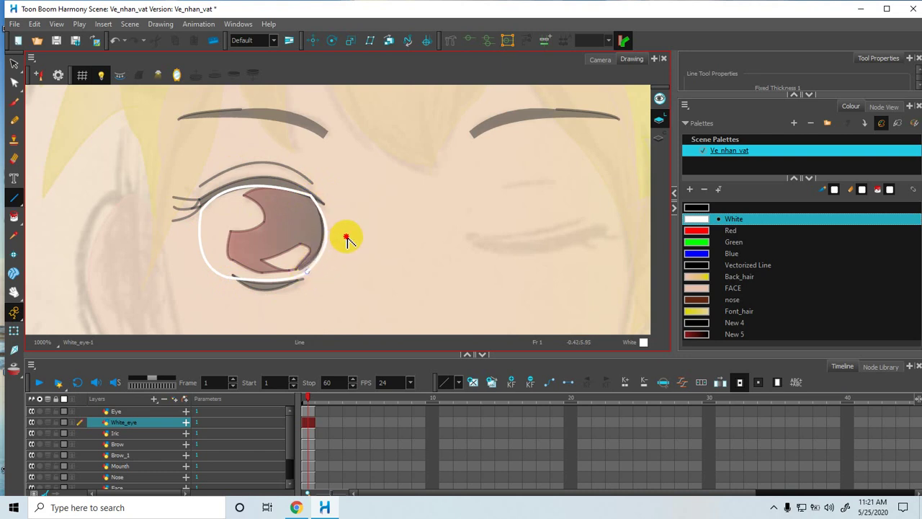
Step: Fill the closed eye outline on the White_eye layer with White using the Paint tool
{"action": "left_click", "coordinate": [14, 217]}
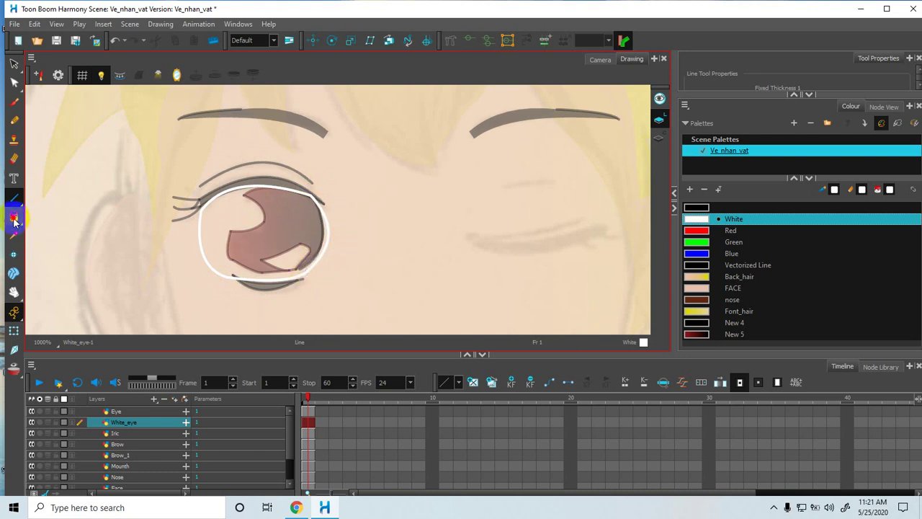
{"action": "left_click", "coordinate": [210, 225]}
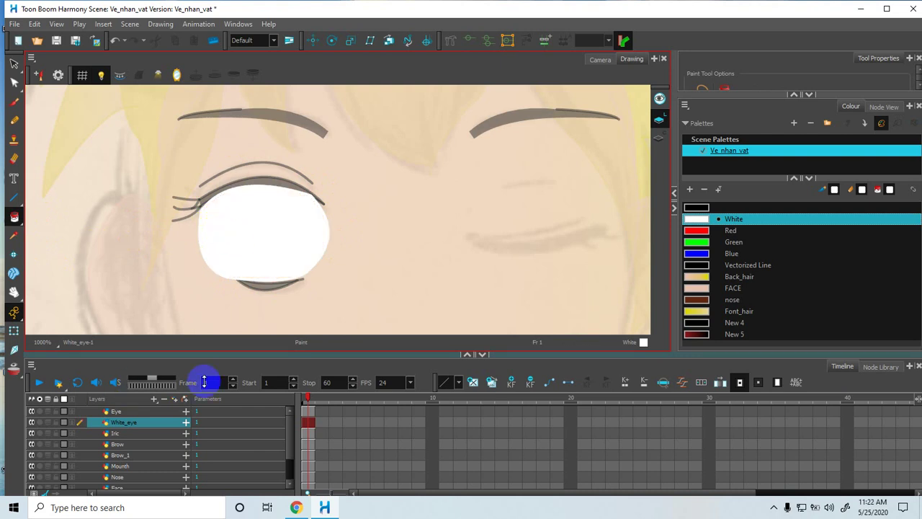
Step: Nest the White_eye and Iric layers under Eye with Iric above White_eye, and collapse the Eye hierarchy
{"action": "left_click_drag", "start_coordinate": [266, 351], "coordinate": [264, 317]}
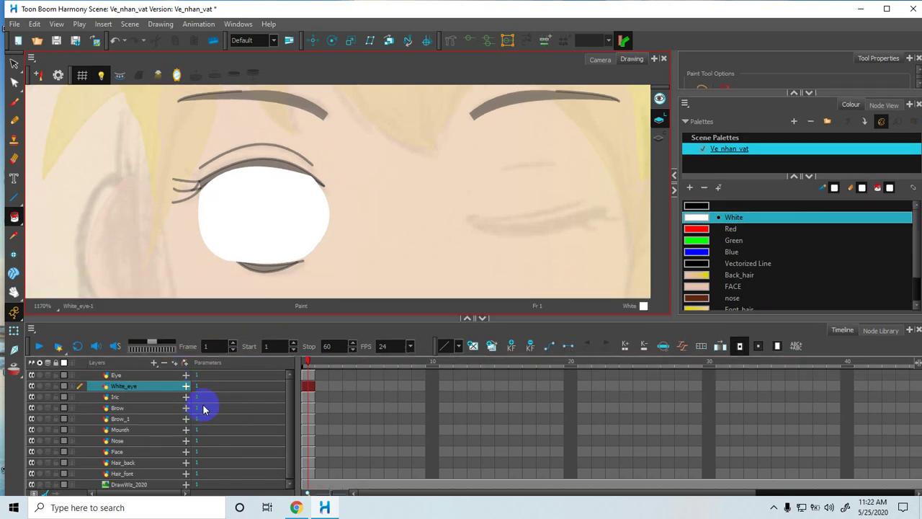
{"action": "left_click", "coordinate": [125, 382]}
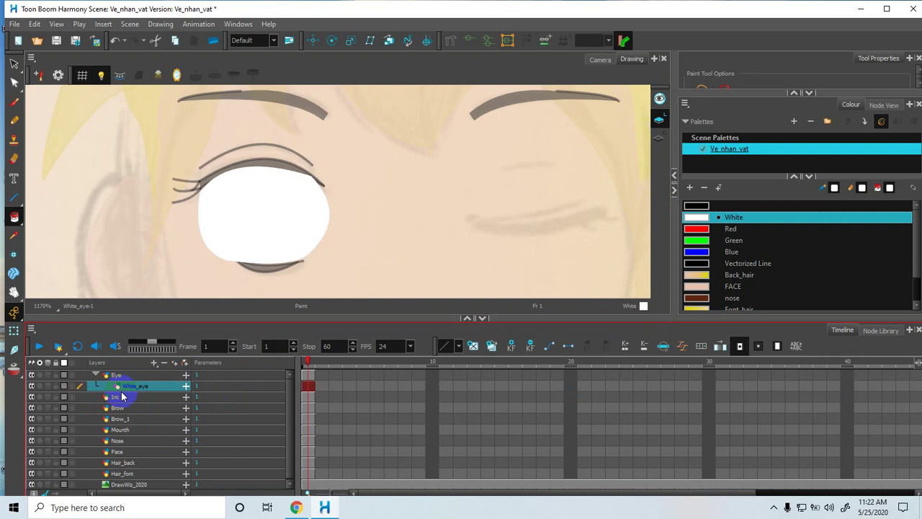
{"action": "left_click", "coordinate": [121, 397]}
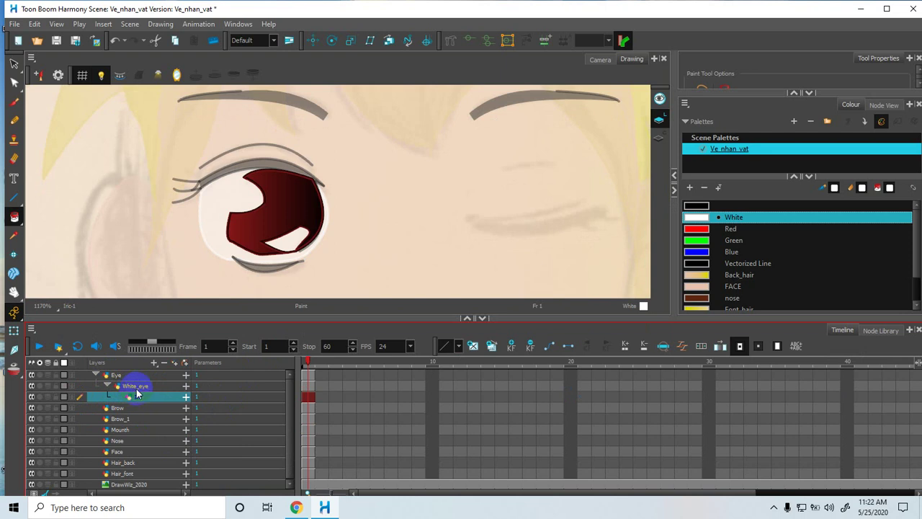
{"action": "left_click_drag", "start_coordinate": [128, 385], "coordinate": [130, 385]}
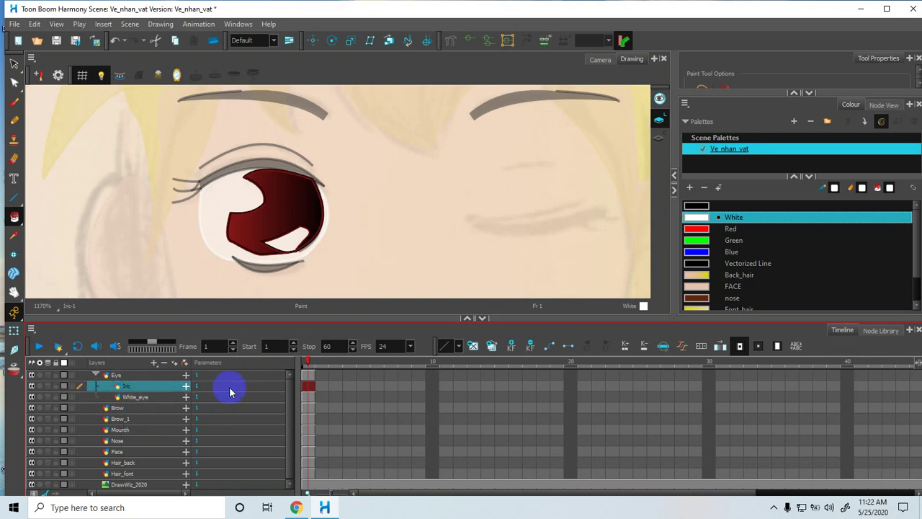
{"action": "left_click", "coordinate": [96, 376]}
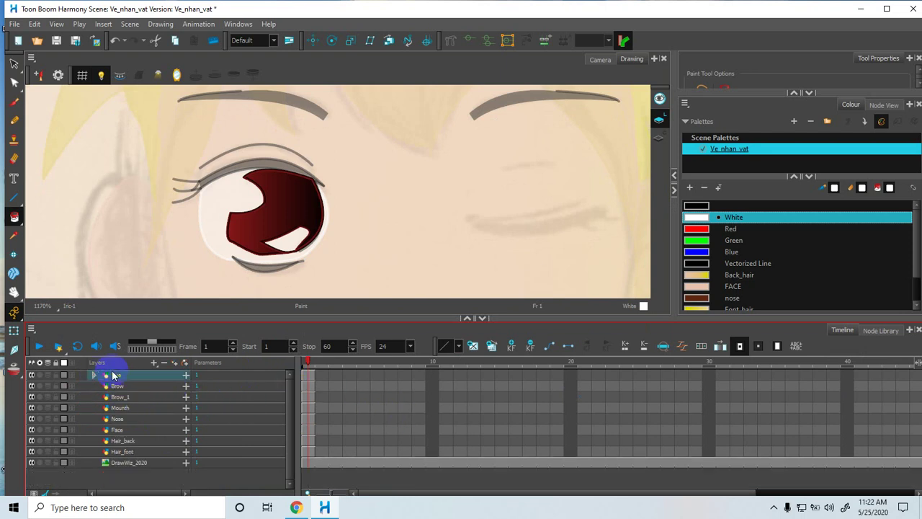
Step: Duplicate the Eye layer together with its nested layers
{"action": "scroll", "coordinate": [338, 236], "scroll_direction": "down", "scroll_amount": 5}
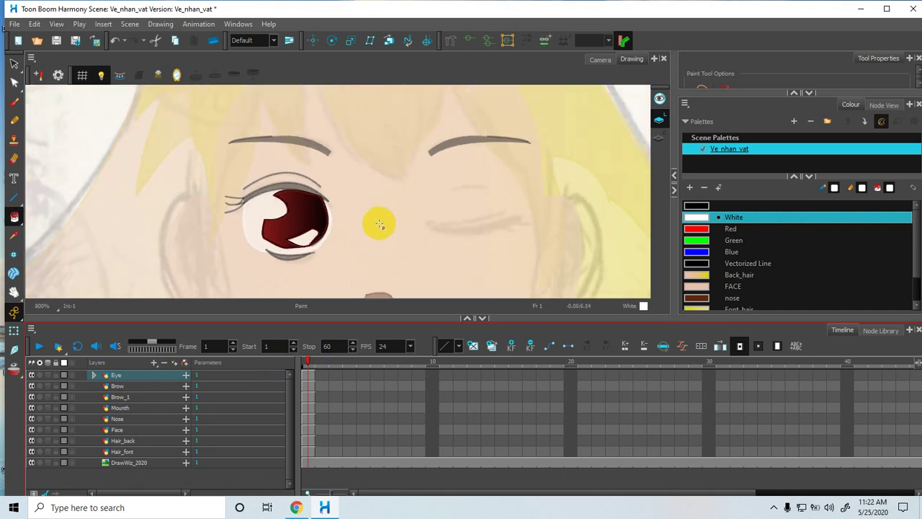
{"action": "left_click_drag", "start_coordinate": [427, 228], "coordinate": [408, 197]}
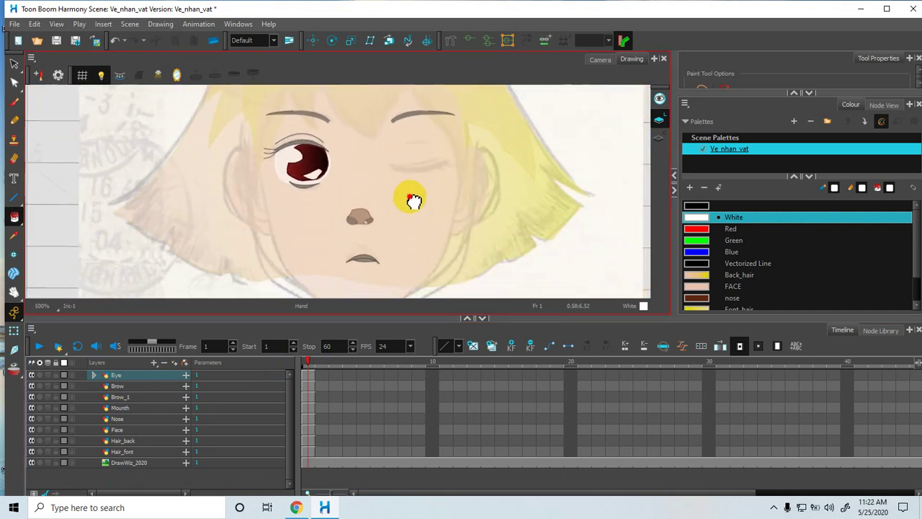
{"action": "right_click", "coordinate": [119, 378]}
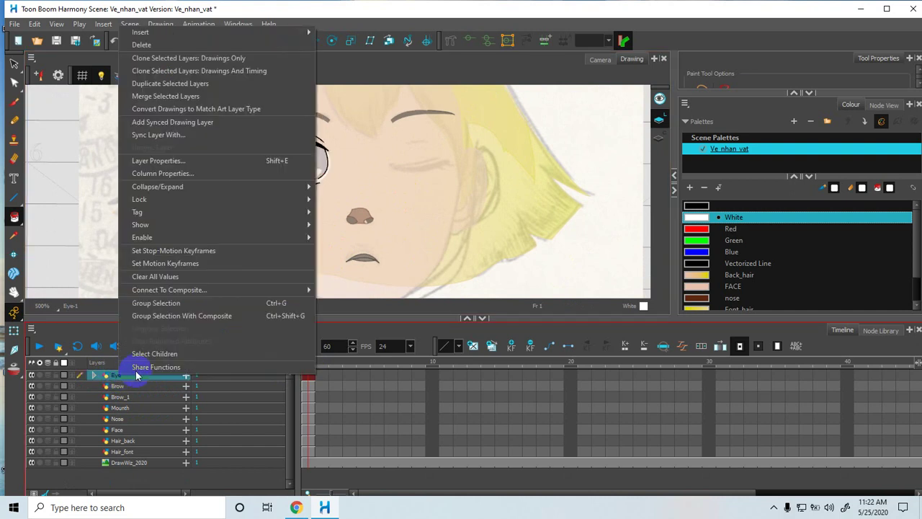
{"action": "left_click", "coordinate": [176, 89]}
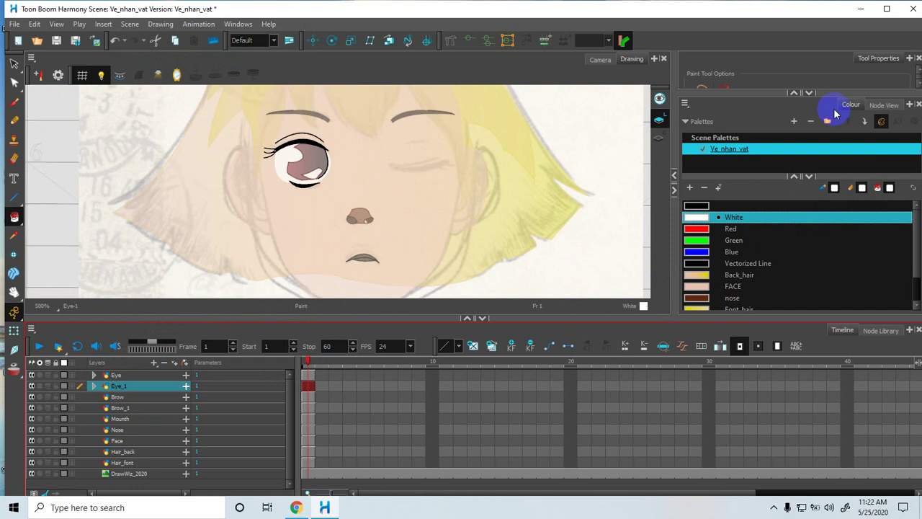
Step: Flip the duplicated Eye_1 drawing horizontally with the Select tool's operation
{"action": "left_click_drag", "start_coordinate": [811, 94], "coordinate": [810, 94]}
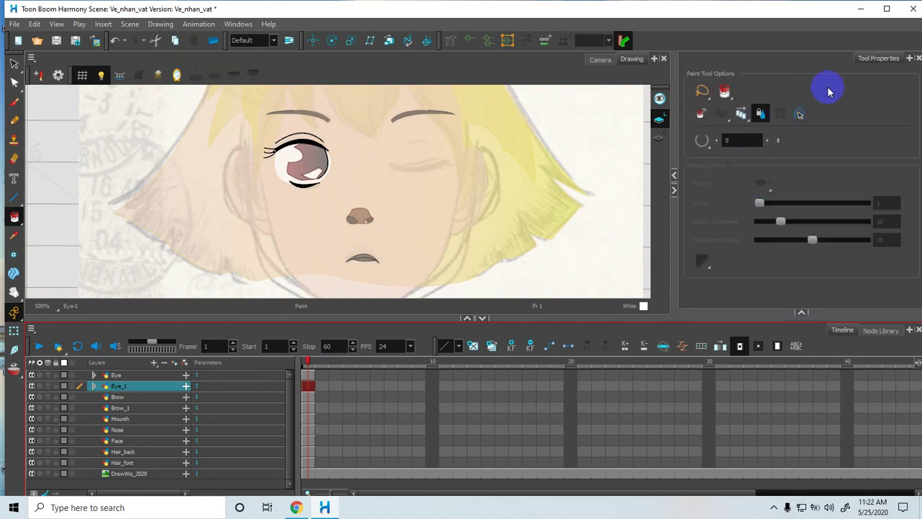
{"action": "left_click", "coordinate": [14, 65]}
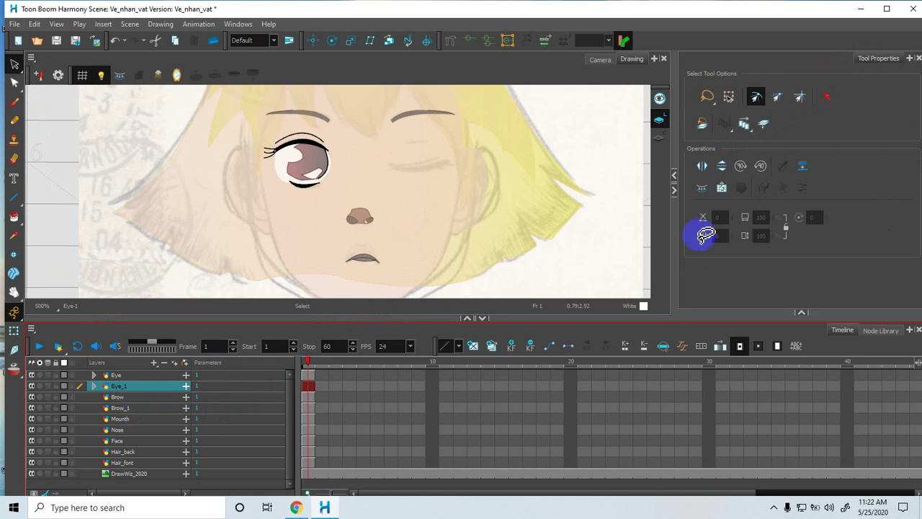
{"action": "left_click", "coordinate": [703, 167]}
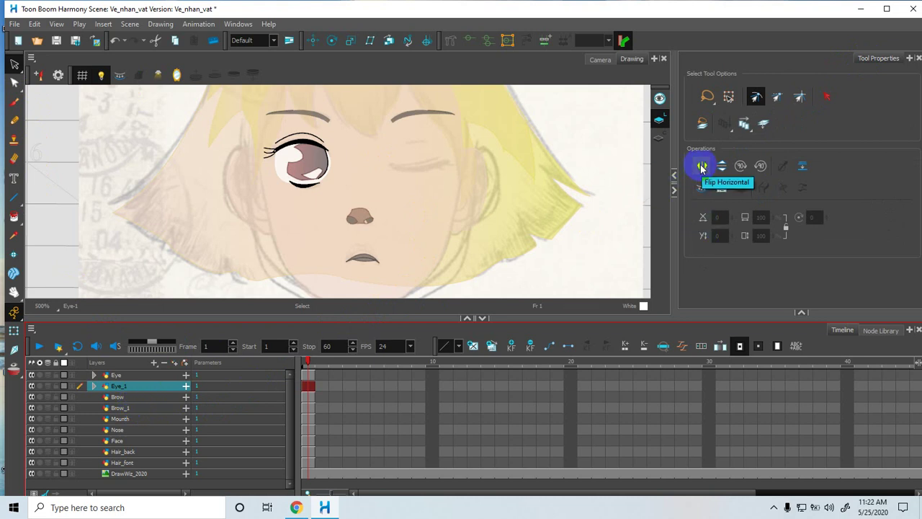
{"action": "left_click", "coordinate": [702, 166]}
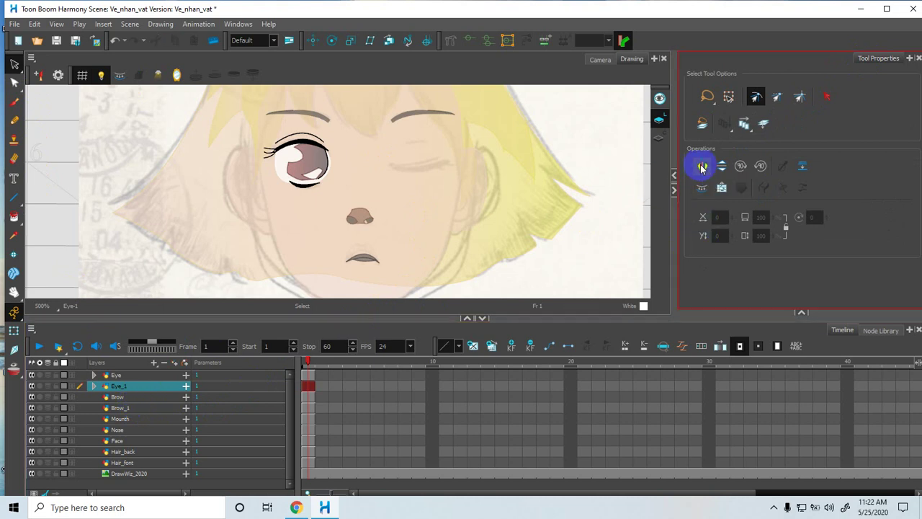
Step: Flip the Iric_1 and White_eye_1 drawings horizontally to complete the mirrored eye, and collapse Eye_1
{"action": "left_click", "coordinate": [95, 386]}
{"action": "left_click", "coordinate": [129, 397]}
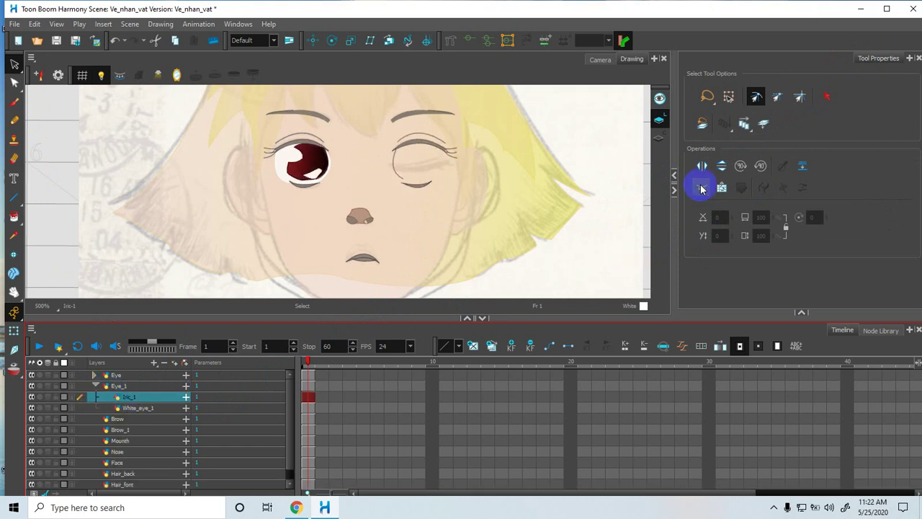
{"action": "left_click", "coordinate": [702, 166]}
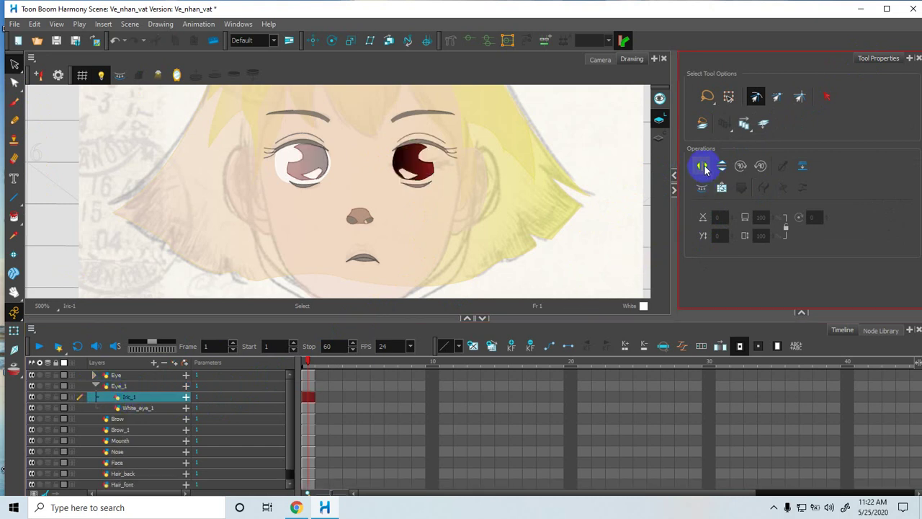
{"action": "left_click", "coordinate": [136, 408]}
{"action": "left_click", "coordinate": [704, 166]}
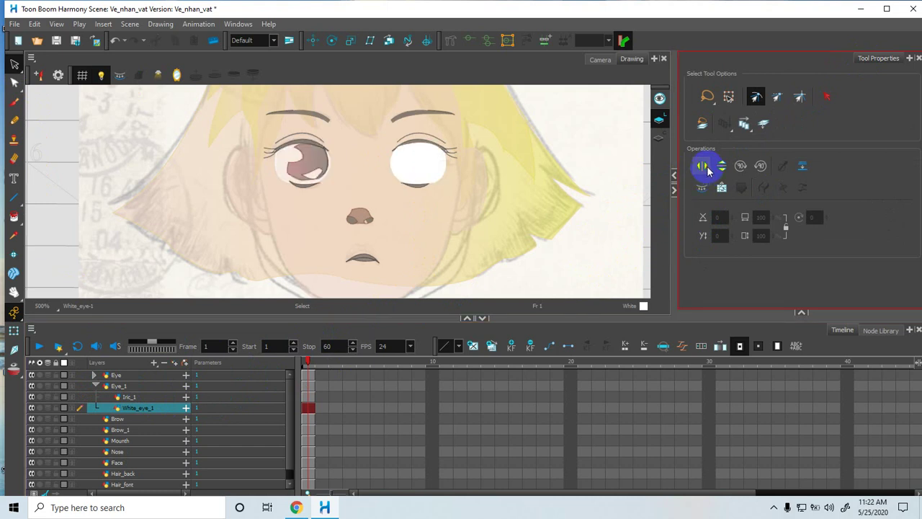
{"action": "left_click", "coordinate": [98, 388]}
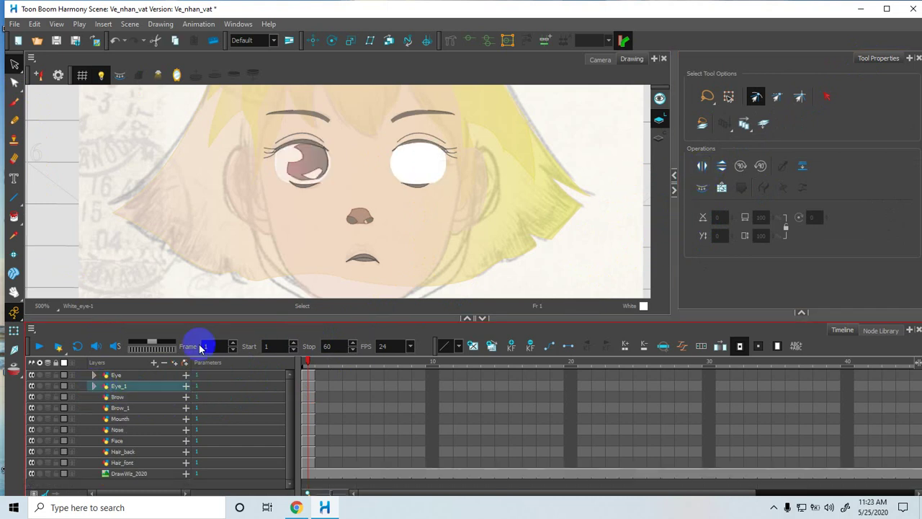
Step: Switch to the Camera view and hide the DrawWiz_2020 reference layer
{"action": "left_click", "coordinate": [117, 376]}
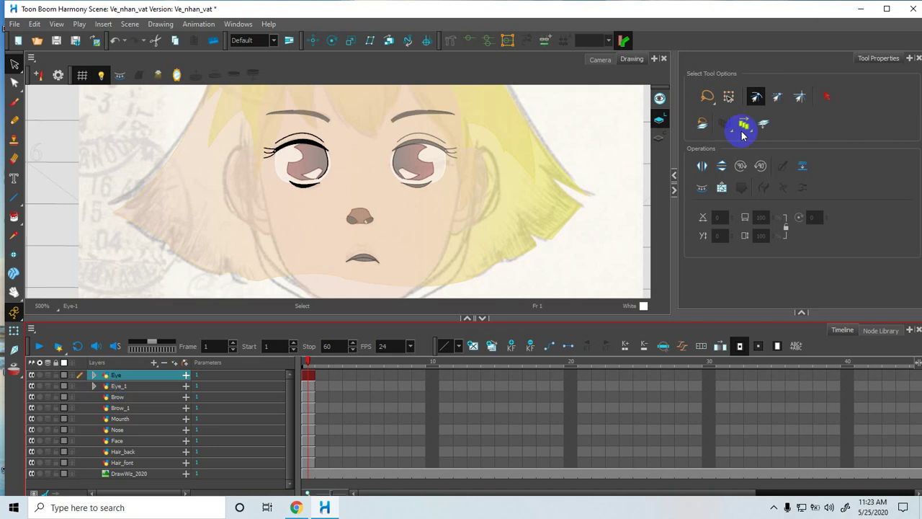
{"action": "left_click", "coordinate": [599, 60]}
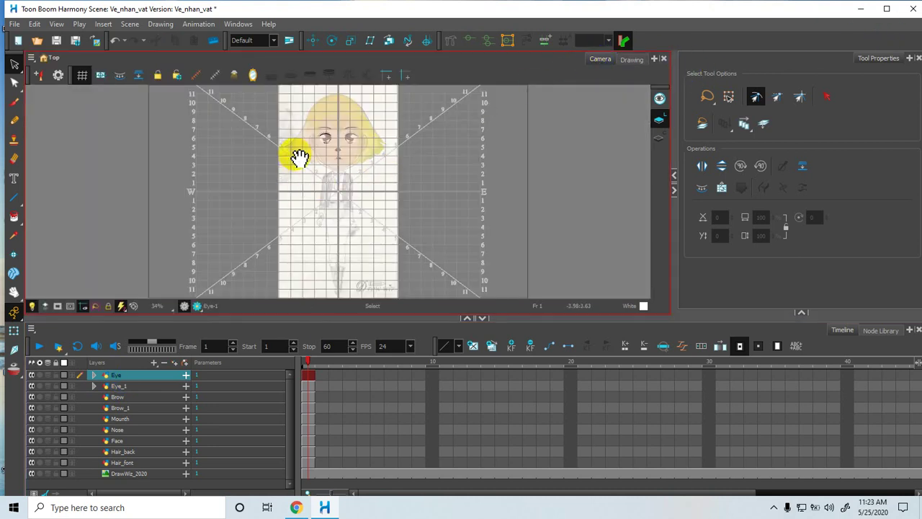
{"action": "left_click_drag", "start_coordinate": [299, 157], "coordinate": [317, 179]}
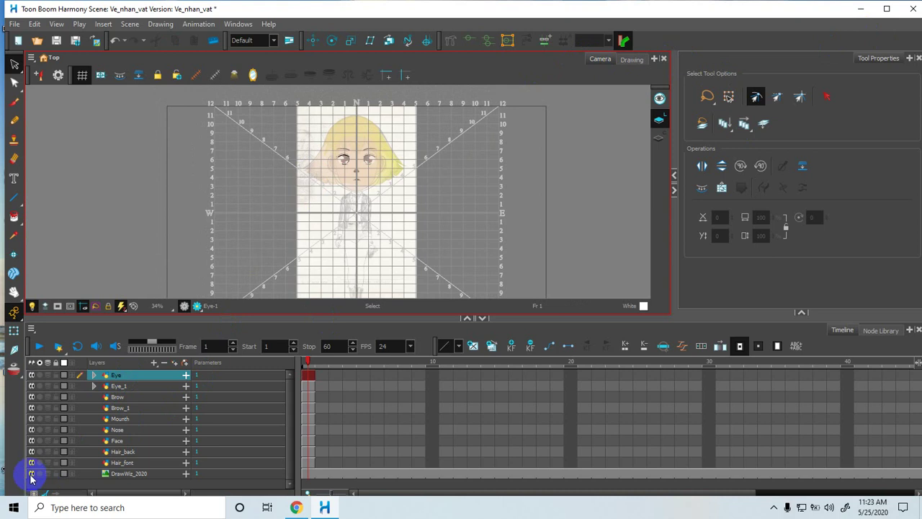
{"action": "scroll", "coordinate": [412, 182], "scroll_direction": "up", "scroll_amount": 3}
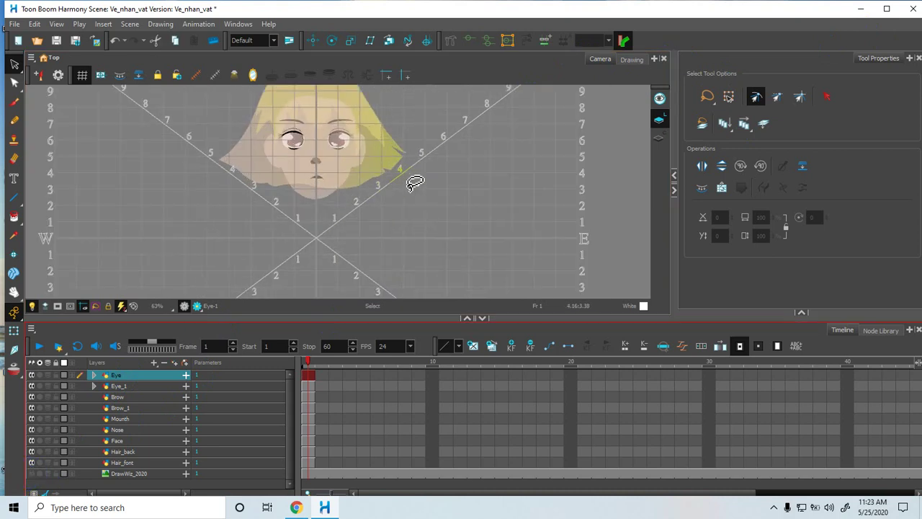
{"action": "scroll", "coordinate": [415, 182], "scroll_direction": "up", "scroll_amount": 3}
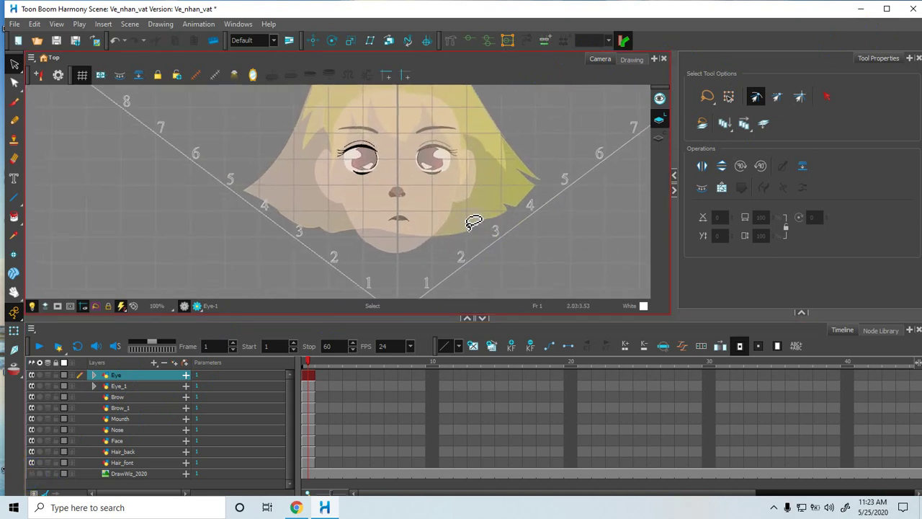
{"action": "key", "text": "space"}
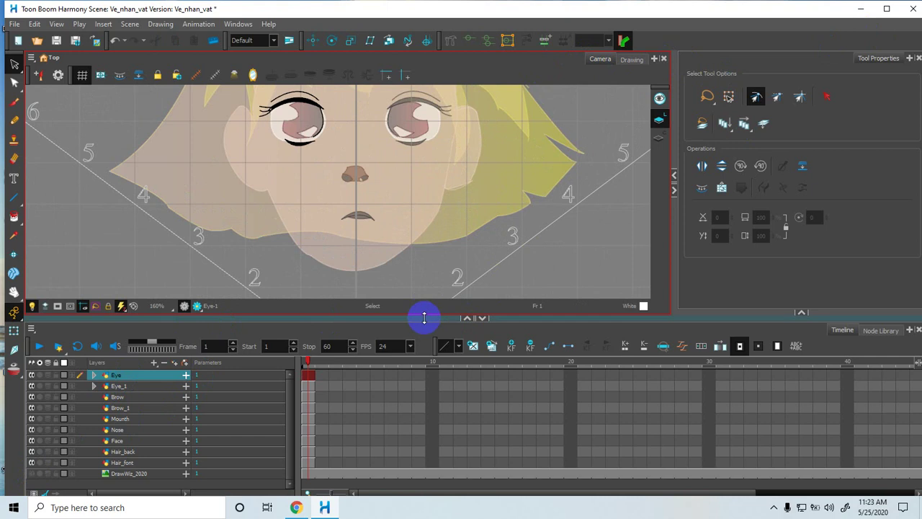
Step: Enlarge the Camera view, activate the Transform tool and clear the Eye selection
{"action": "left_click_drag", "start_coordinate": [425, 317], "coordinate": [424, 349]}
{"action": "left_click", "coordinate": [14, 328]}
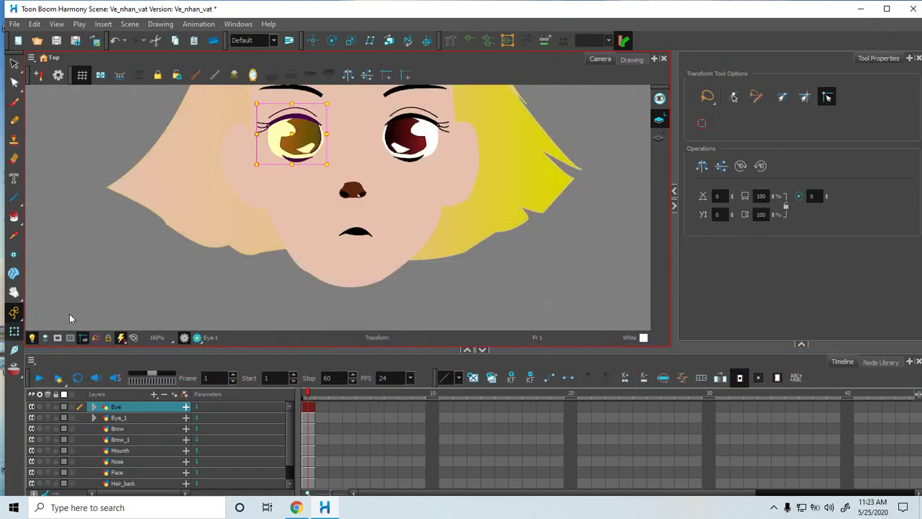
{"action": "left_click", "coordinate": [454, 327]}
{"action": "left_click", "coordinate": [466, 302]}
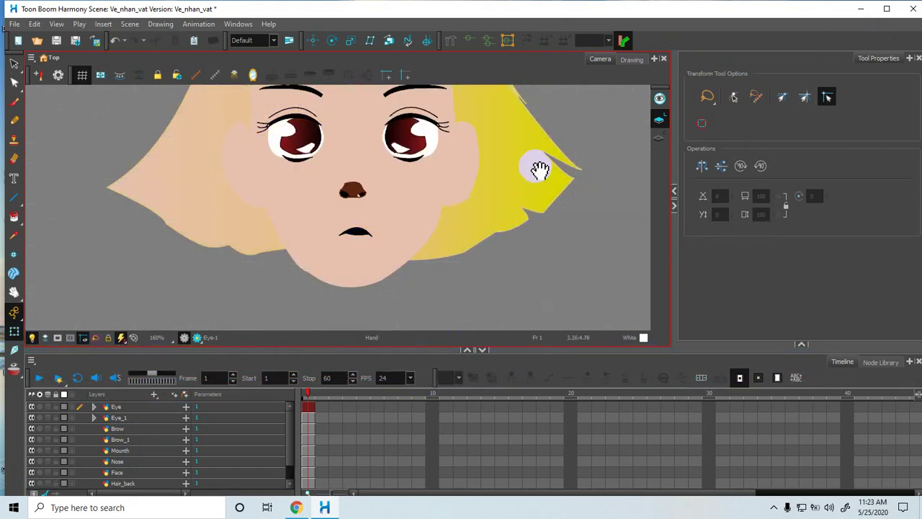
Step: Examine the coloured face in the Camera view, checking both eyes, brows, nose, mouth and hair
{"action": "mouse_move", "coordinate": [559, 128]}
{"action": "left_mouse_down"}
{"action": "mouse_move", "coordinate": [545, 232]}
{"action": "mouse_move", "coordinate": [576, 135]}
{"action": "left_mouse_up"}
{"action": "left_click", "coordinate": [339, 279]}
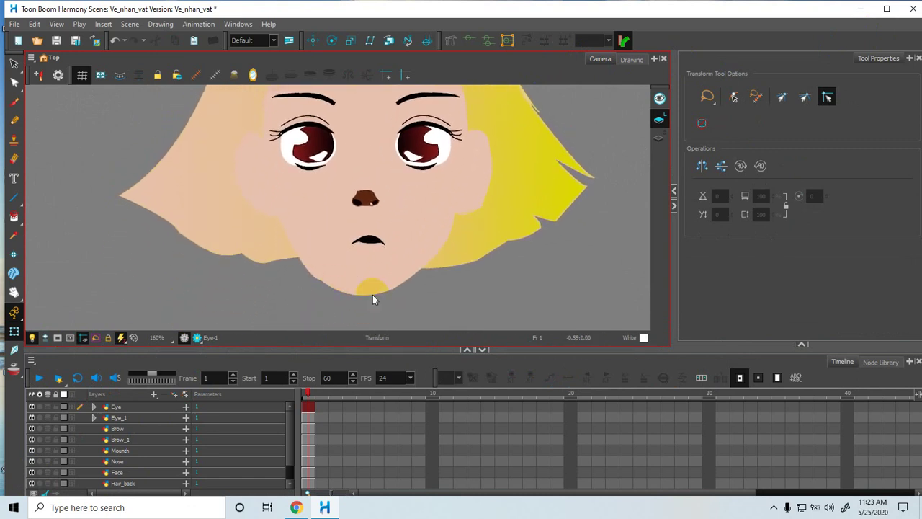
{"action": "left_click_drag", "start_coordinate": [494, 204], "coordinate": [494, 267]}
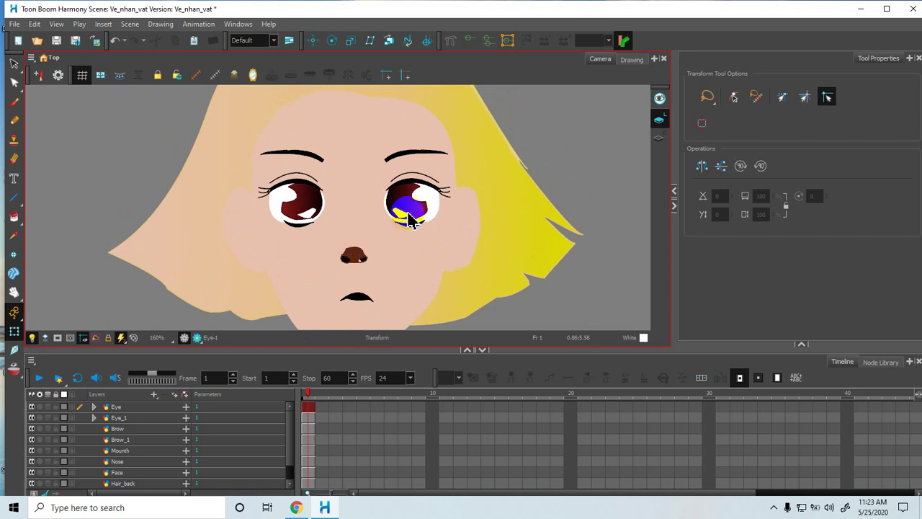
{"action": "key", "text": "space"}
{"action": "left_click_drag", "start_coordinate": [441, 236], "coordinate": [443, 251]}
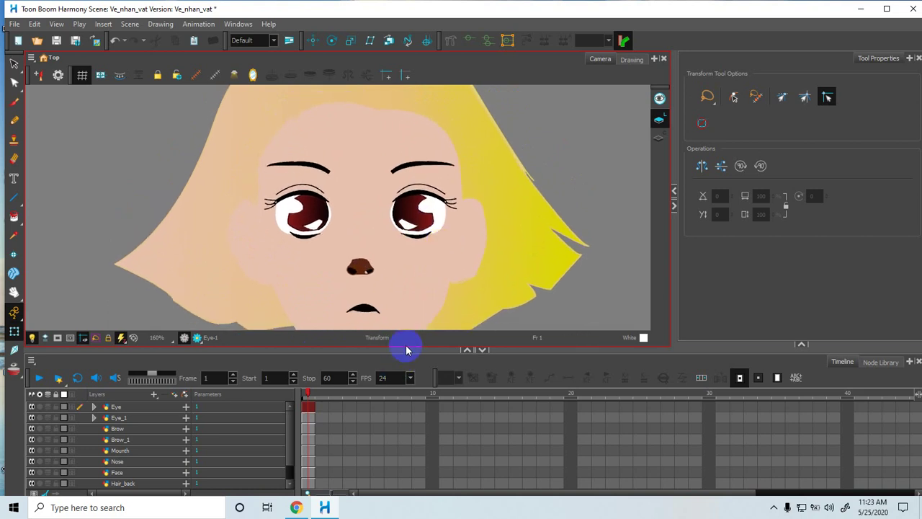
{"action": "left_click_drag", "start_coordinate": [405, 349], "coordinate": [402, 396]}
{"action": "key", "text": "space"}
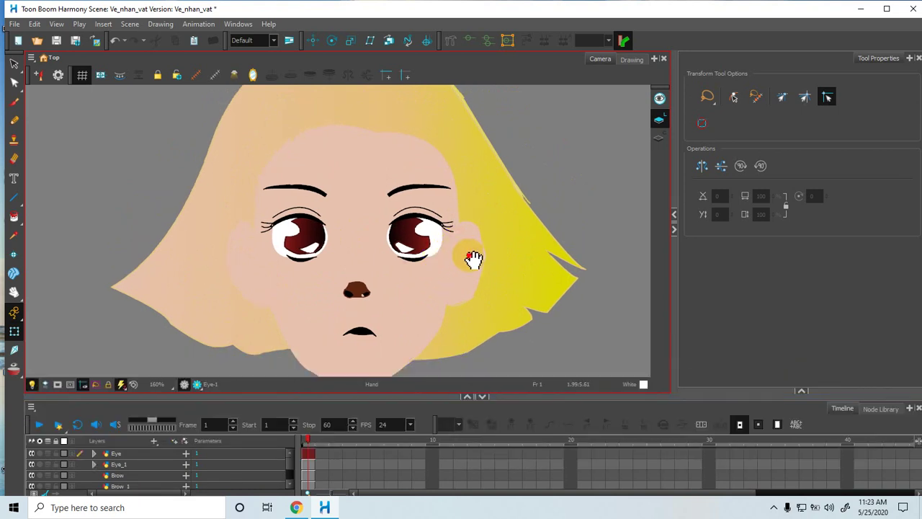
{"action": "left_click_drag", "start_coordinate": [472, 257], "coordinate": [470, 276]}
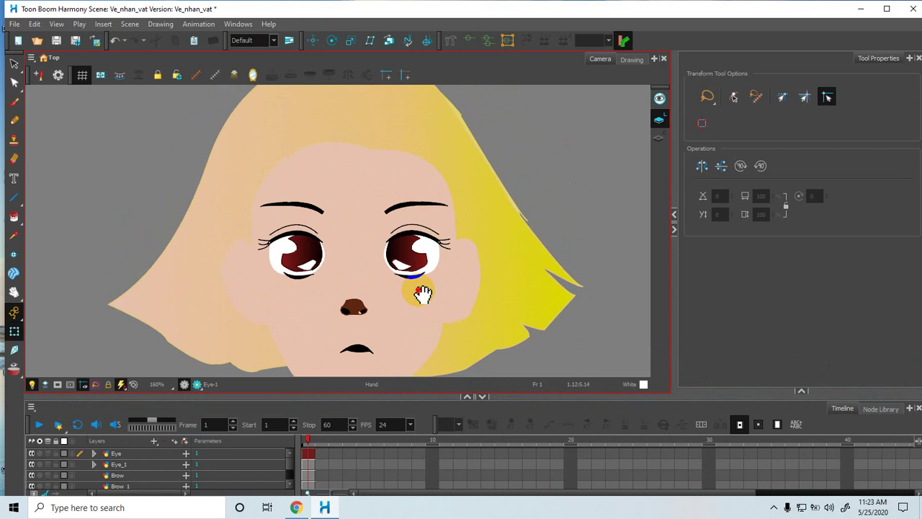
{"action": "left_click_drag", "start_coordinate": [423, 295], "coordinate": [428, 255]}
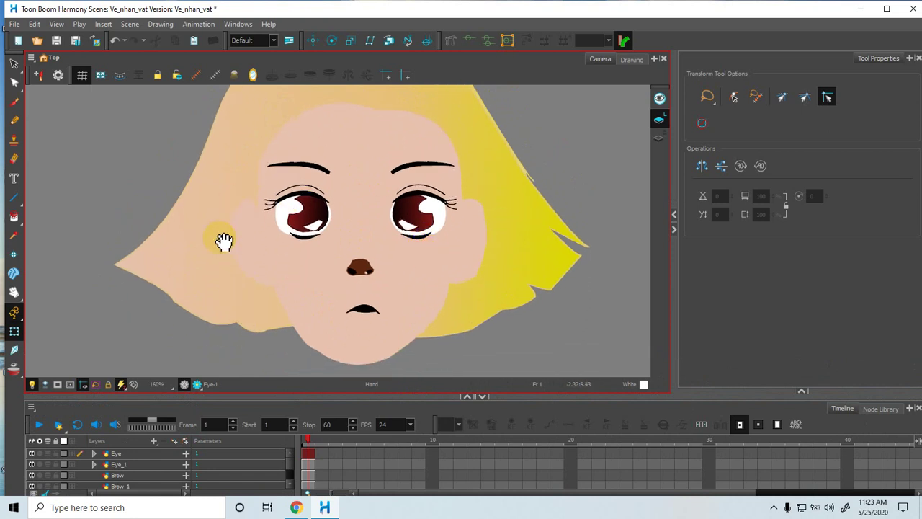
{"action": "left_click_drag", "start_coordinate": [411, 223], "coordinate": [408, 245]}
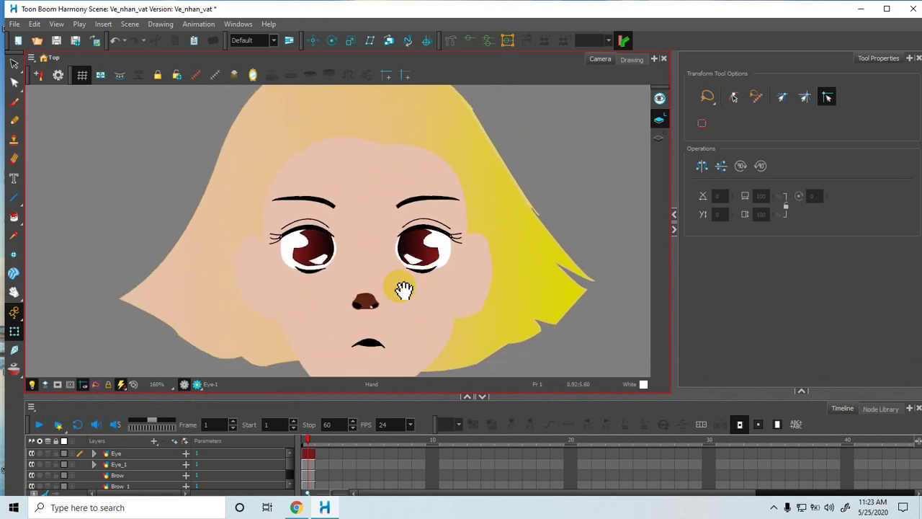
{"action": "left_click_drag", "start_coordinate": [430, 303], "coordinate": [425, 283]}
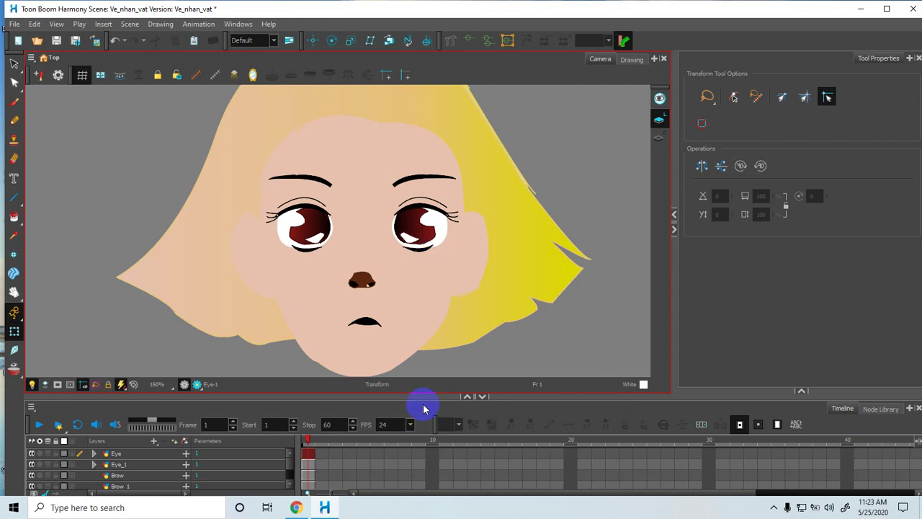
{"action": "left_click_drag", "start_coordinate": [425, 395], "coordinate": [423, 418]}
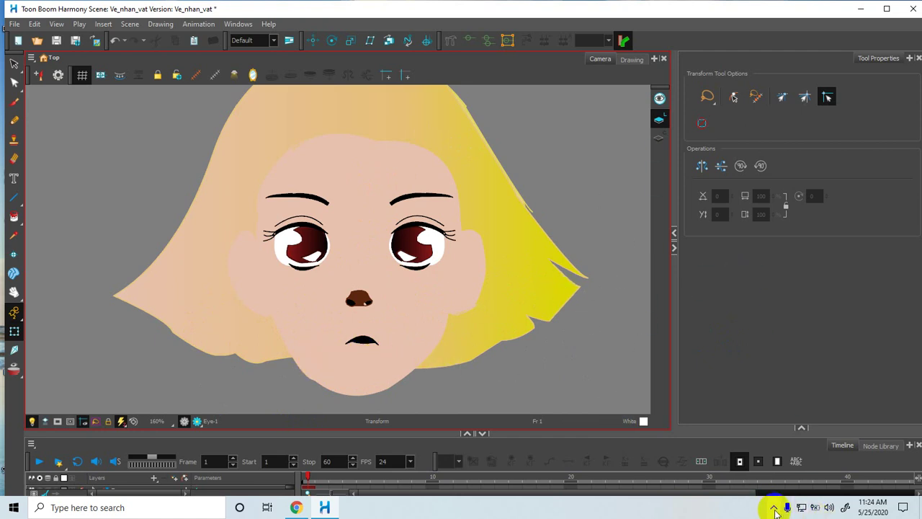
{"action": "left_click", "coordinate": [775, 507]}
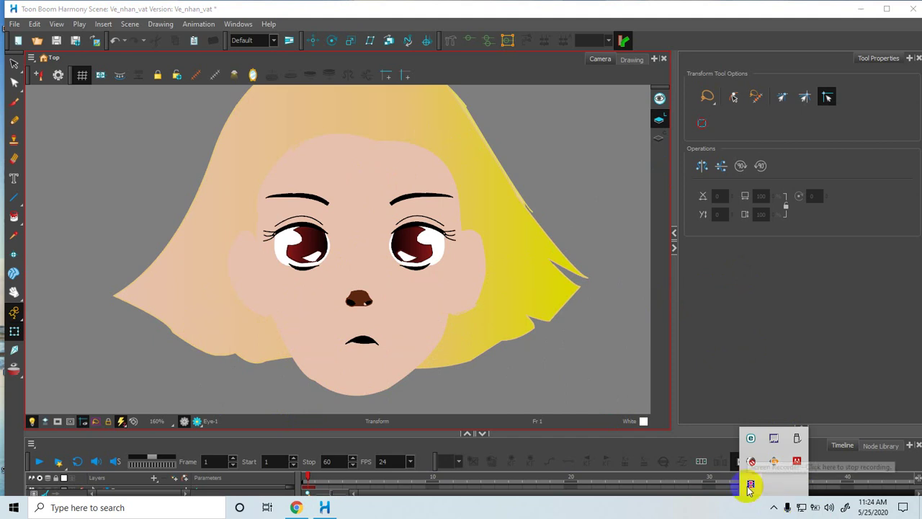